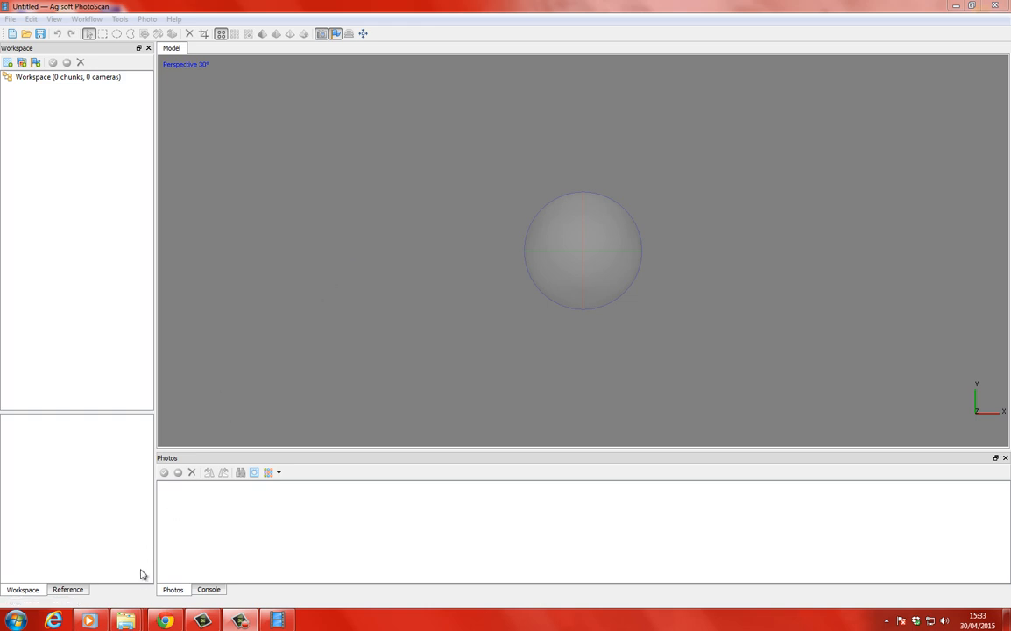
Switch to the TreeScan folder in Windows Explorer and examine the tree photos from IMG_0385 back to IMG_0382.
mouse_move(128, 620)
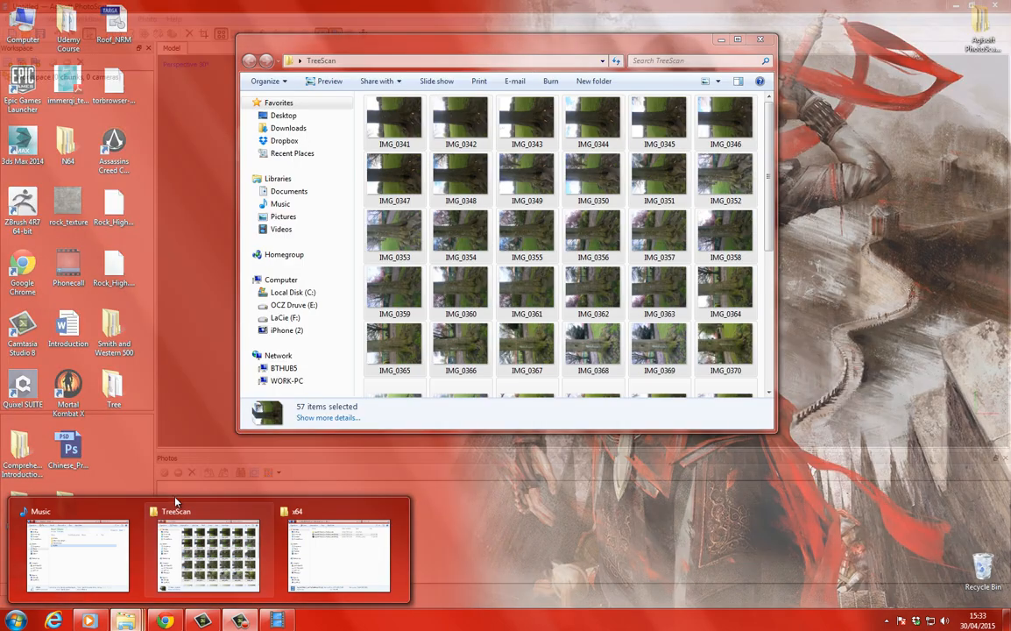
left_click(174, 516)
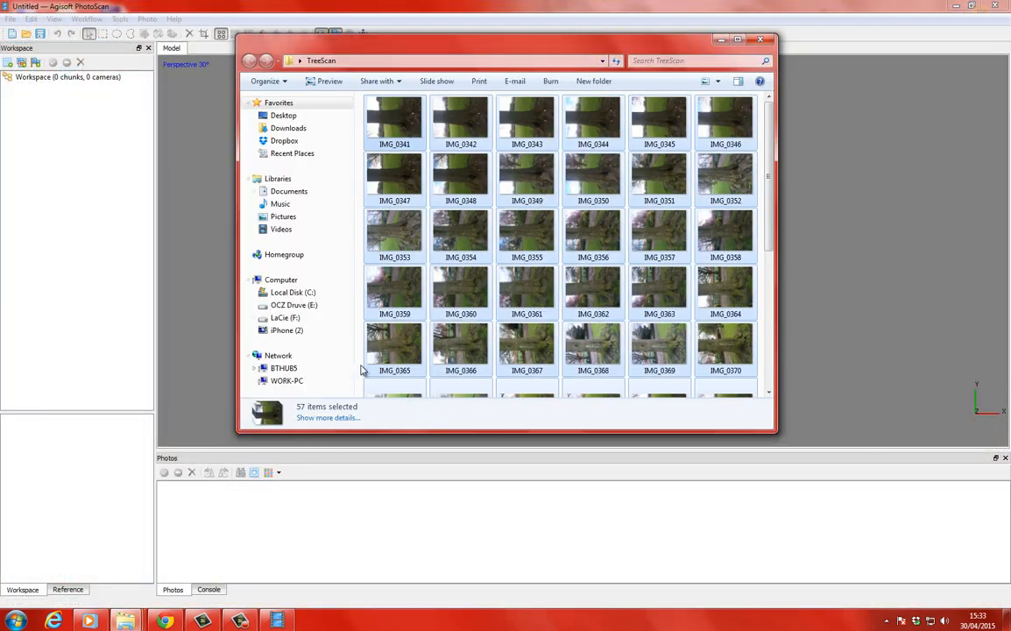
left_click_drag(469, 46, 498, 3)
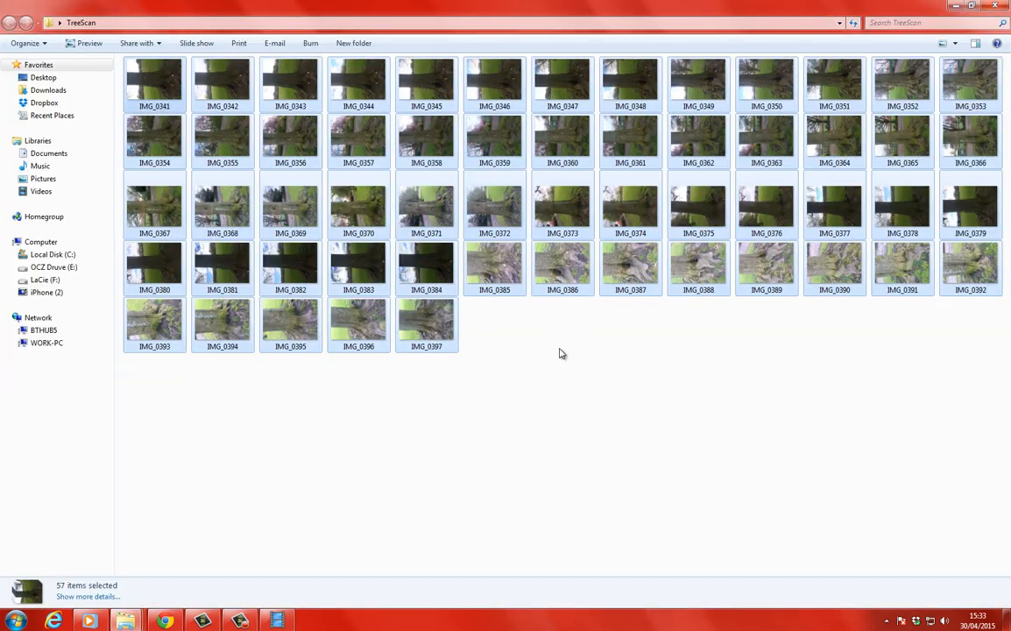
left_click(558, 364)
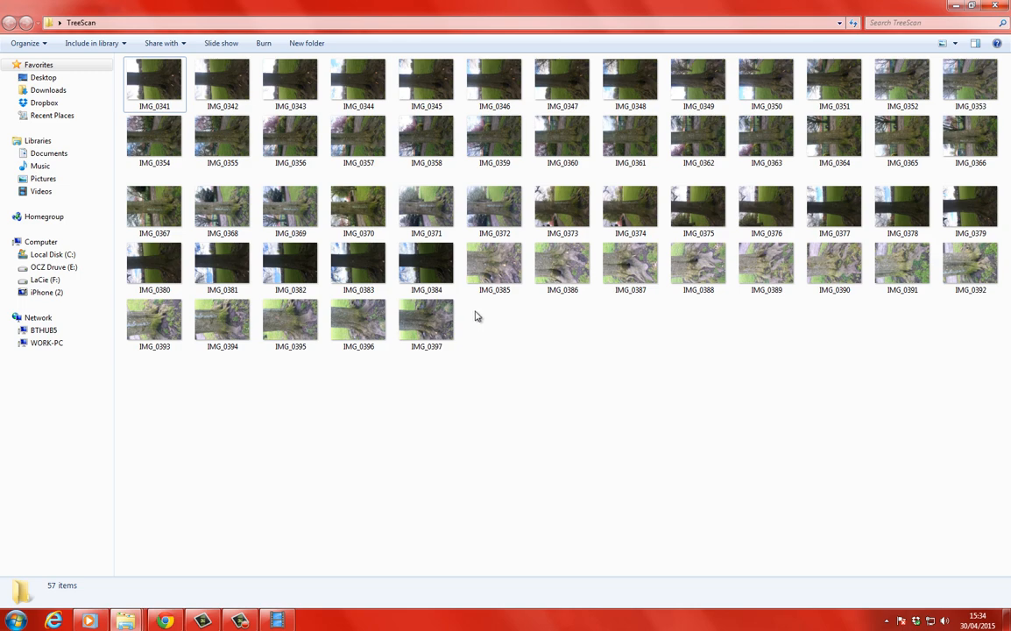
double_click(493, 266)
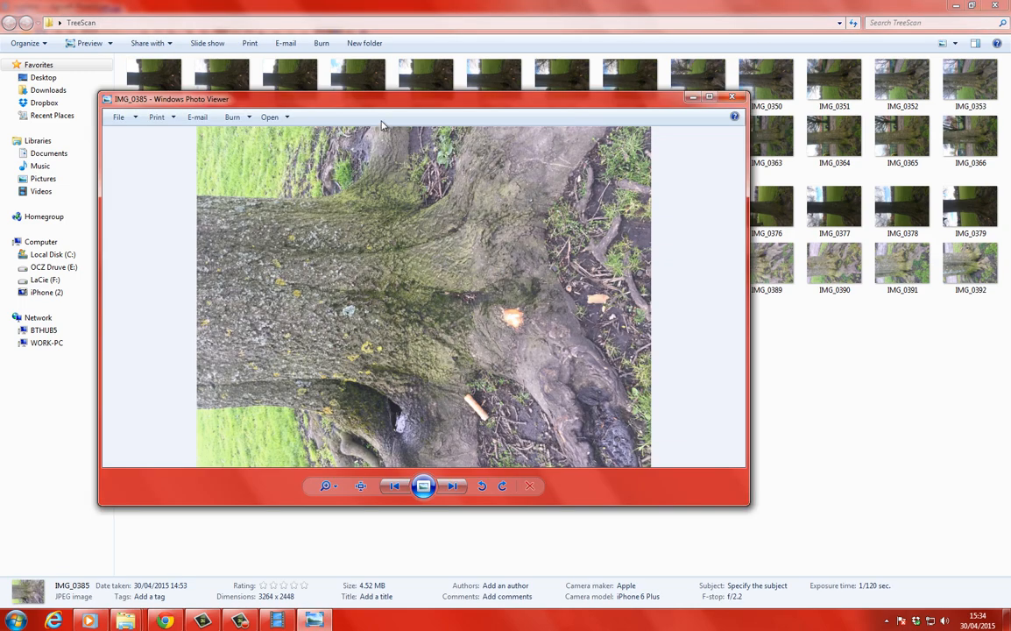
left_click_drag(381, 124, 443, 2)
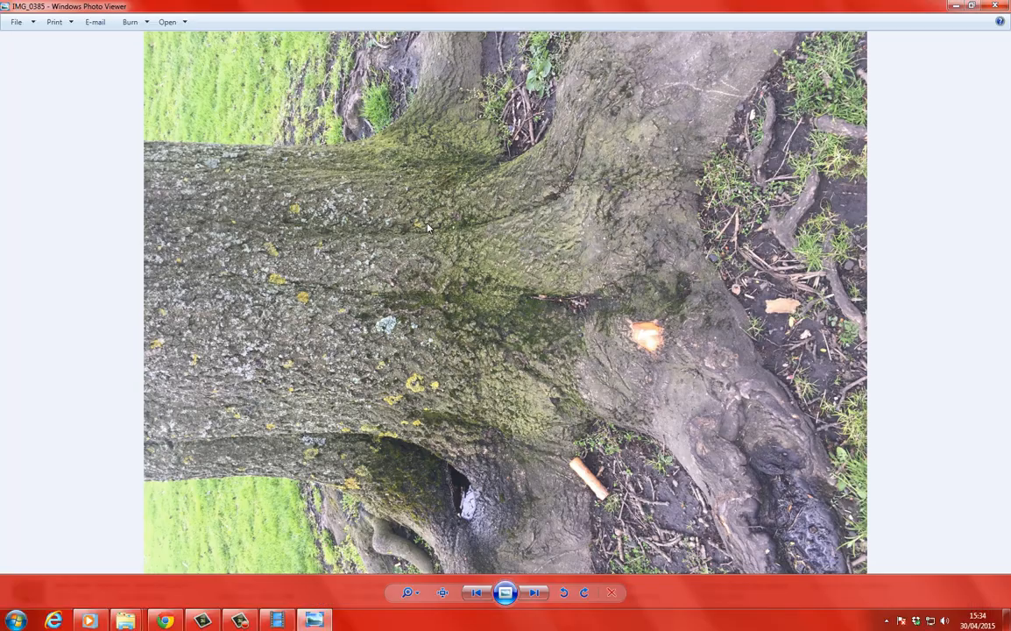
key("Left")
key("Left")
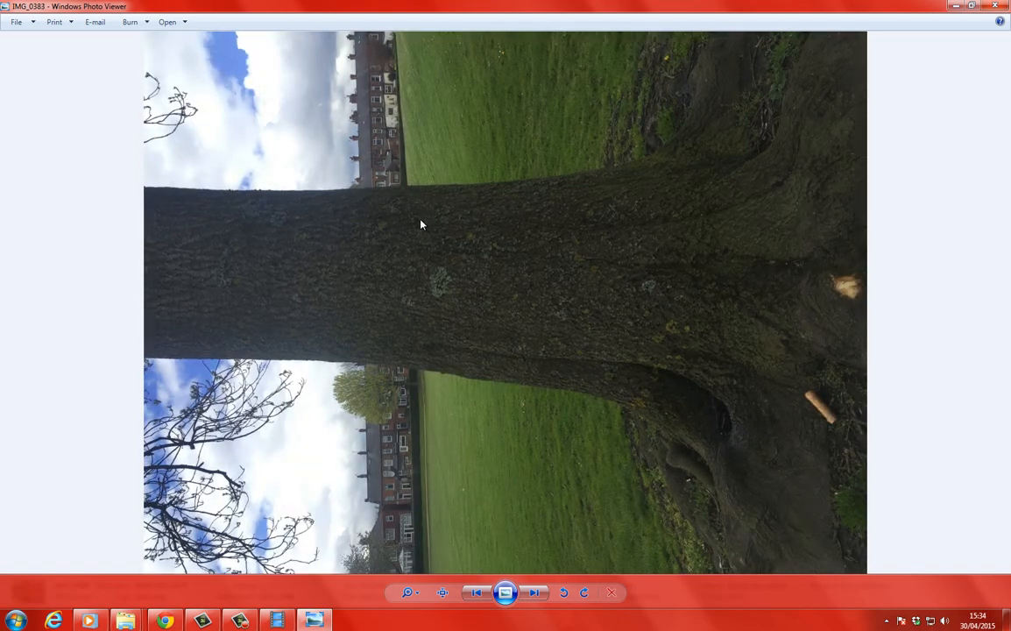
key("Left")
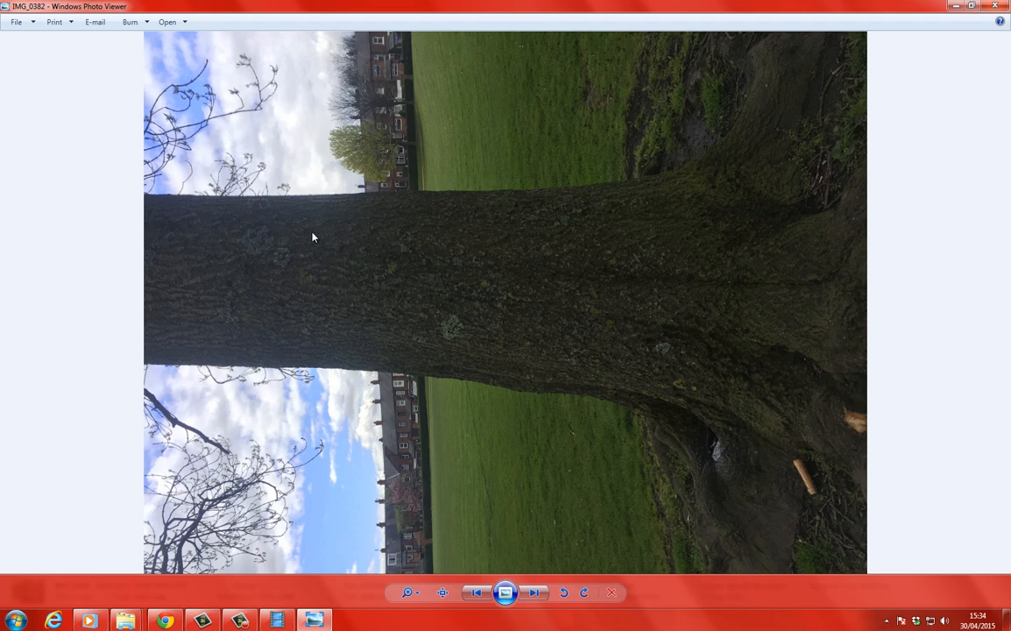
left_click(995, 5)
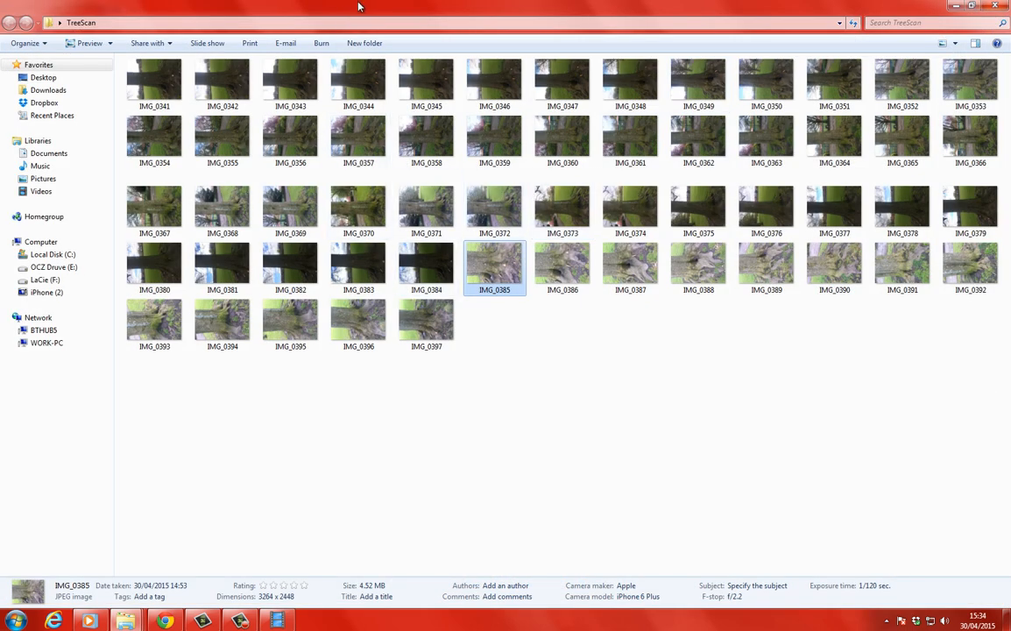
Add all the photos from the TreeScan folder to the PhotoScan project.
left_click_drag(356, 7, 478, 63)
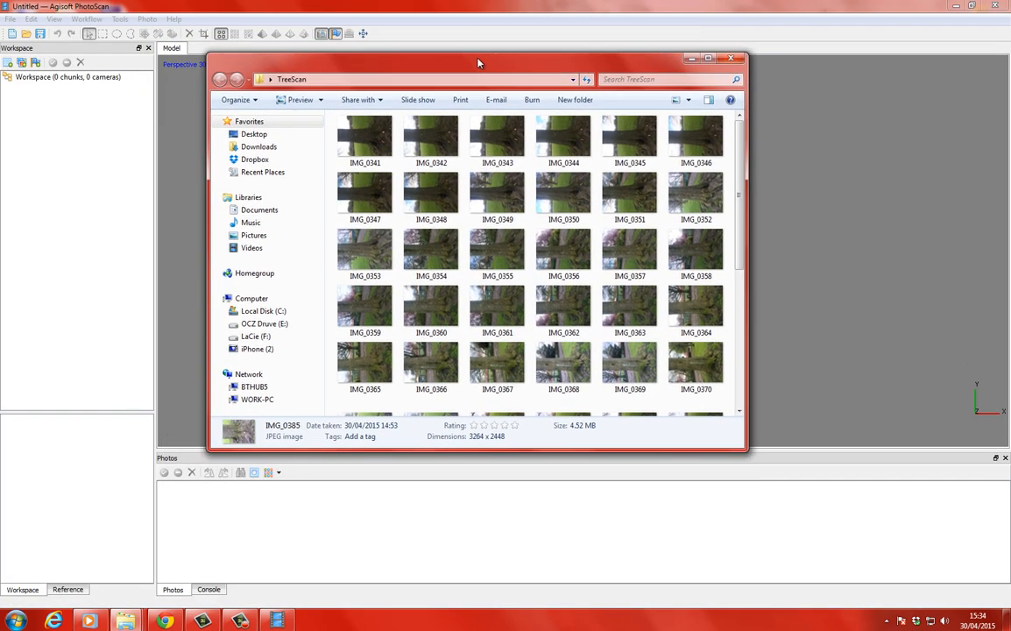
key("ctrl+a")
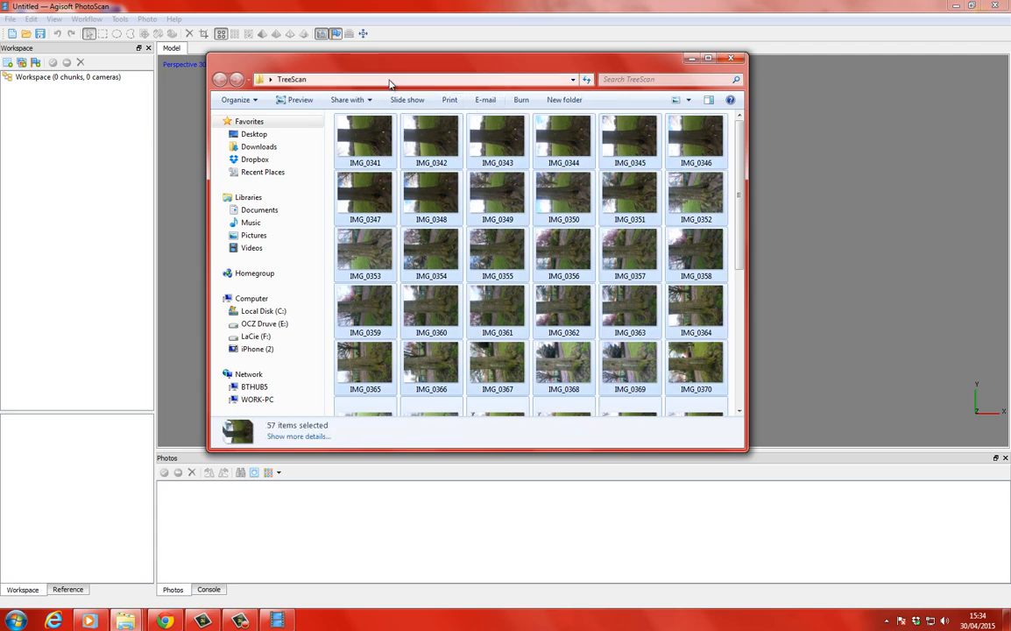
left_click_drag(367, 70, 505, 56)
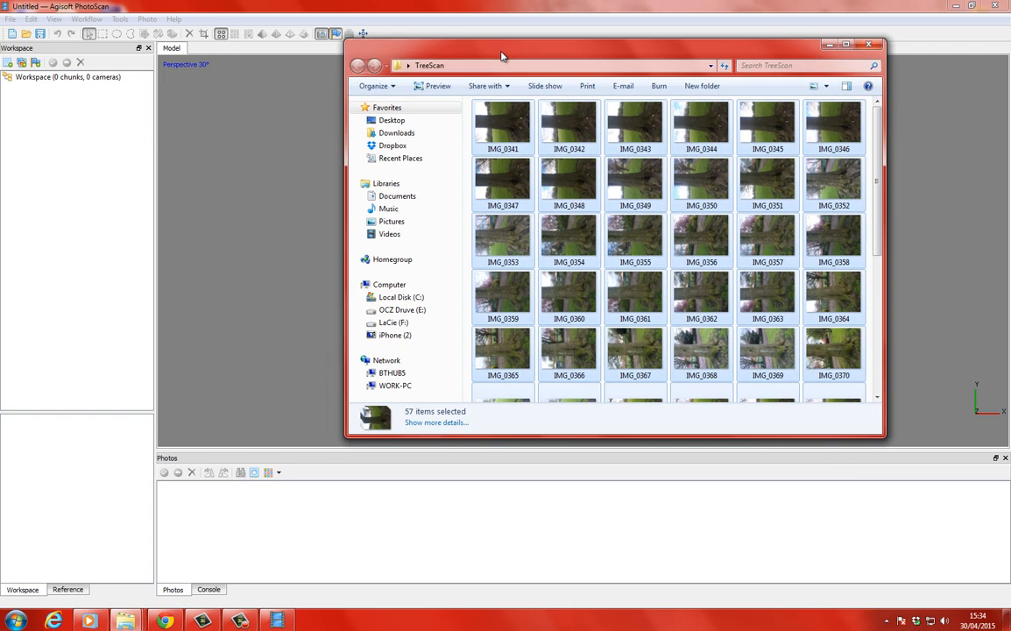
left_click_drag(504, 124, 214, 534)
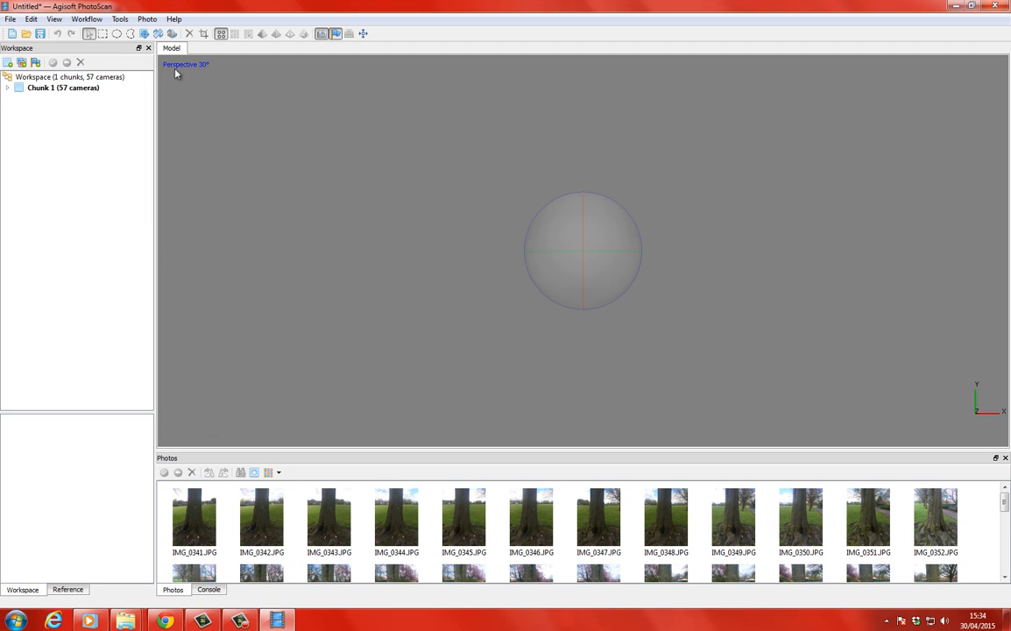
Set up photo alignment with High accuracy and Generic pair preselection.
left_click(85, 18)
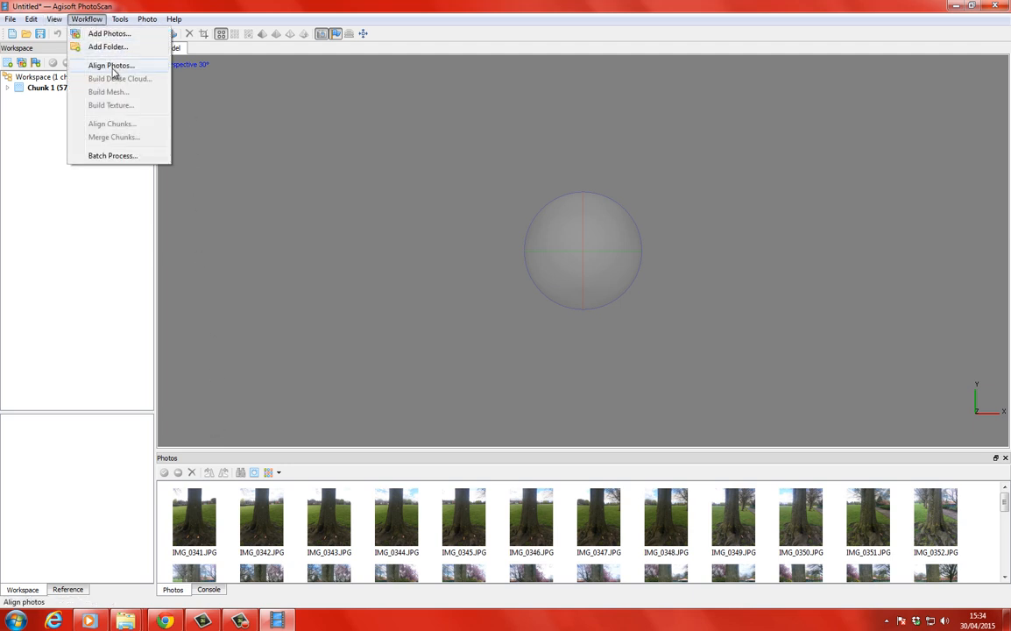
left_click(111, 66)
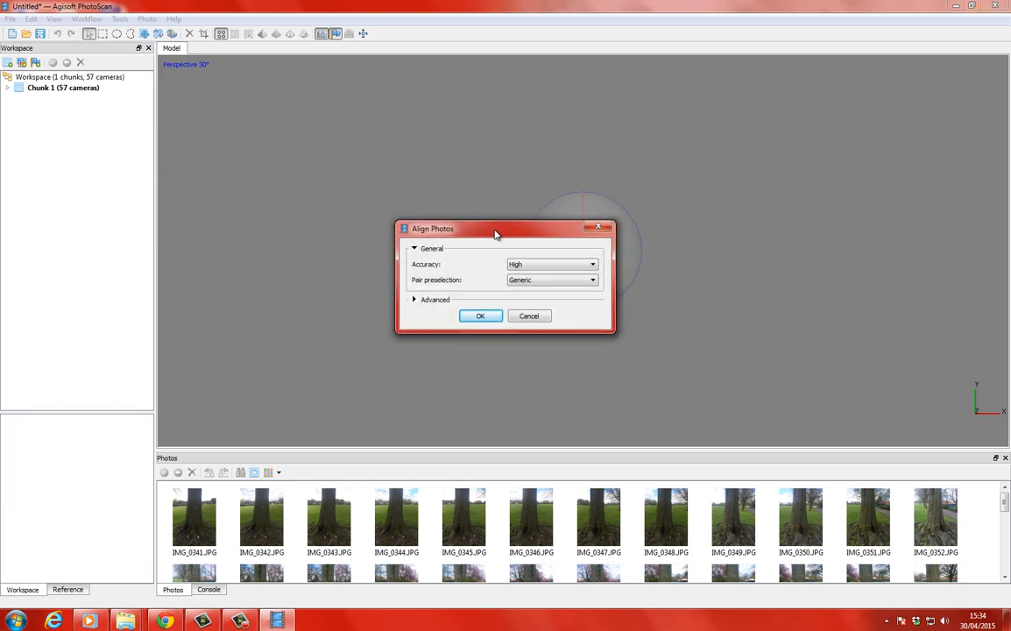
left_click_drag(495, 233, 488, 168)
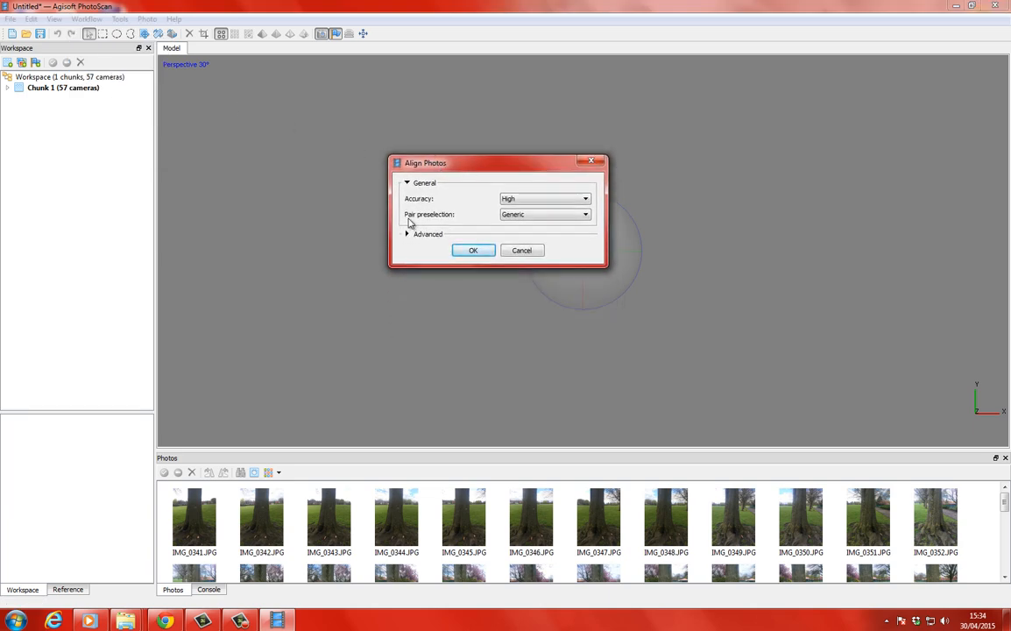
left_click(515, 199)
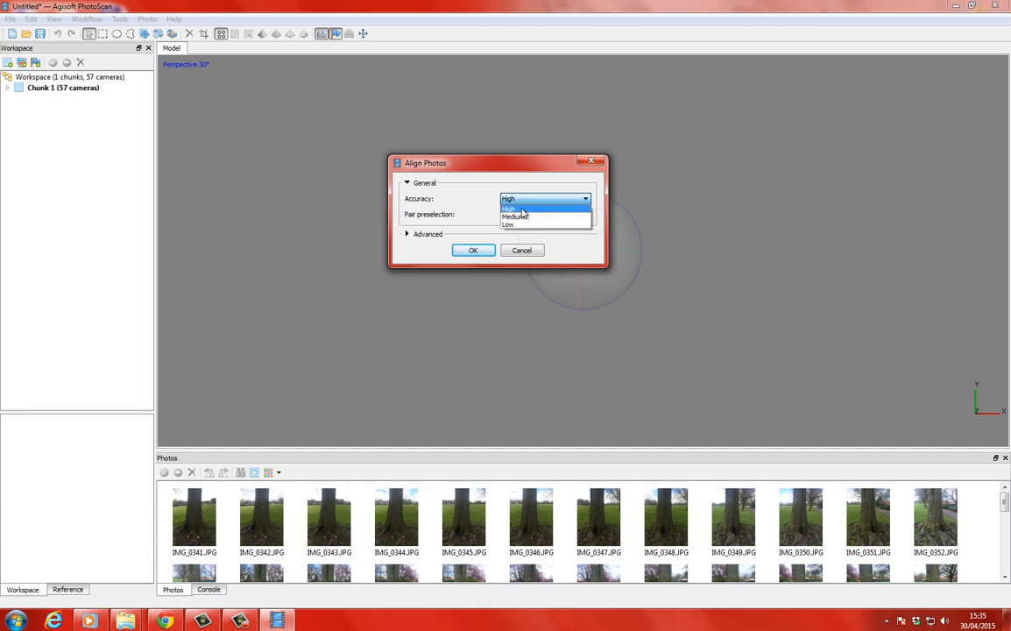
left_click(522, 210)
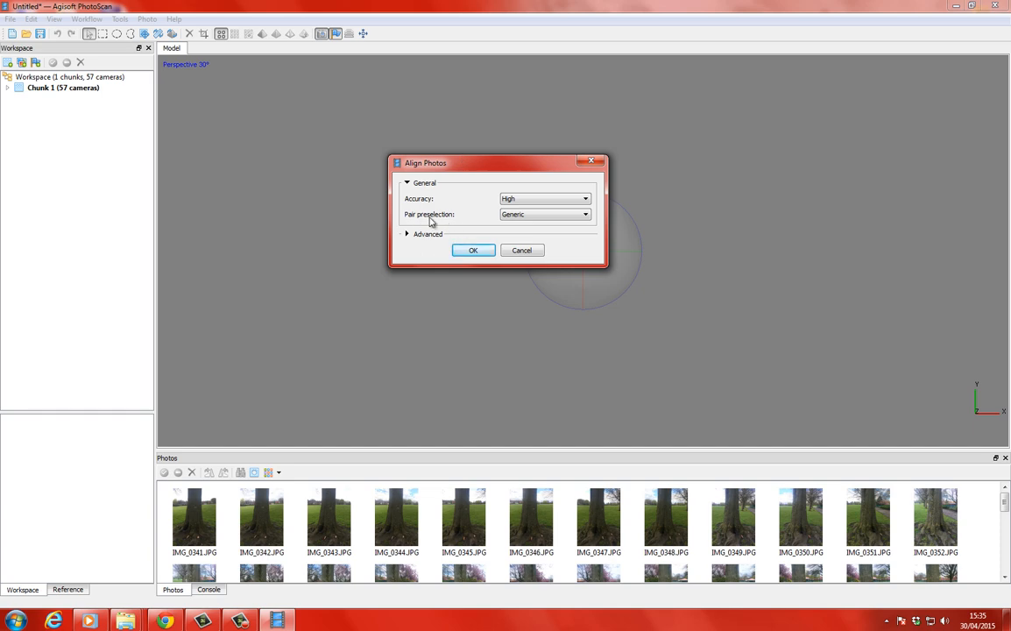
left_click(532, 218)
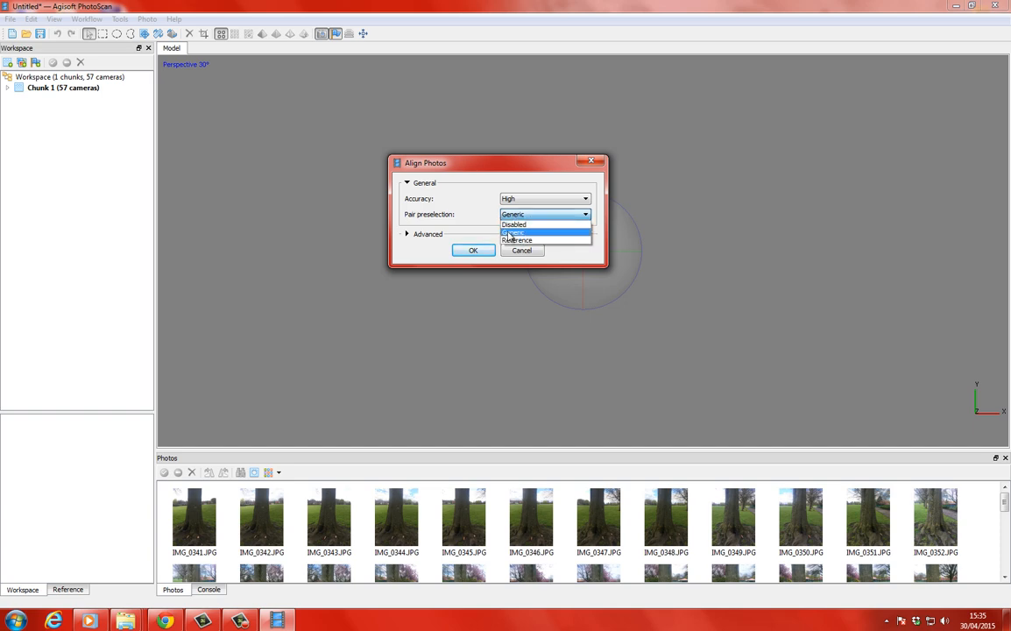
left_click(509, 233)
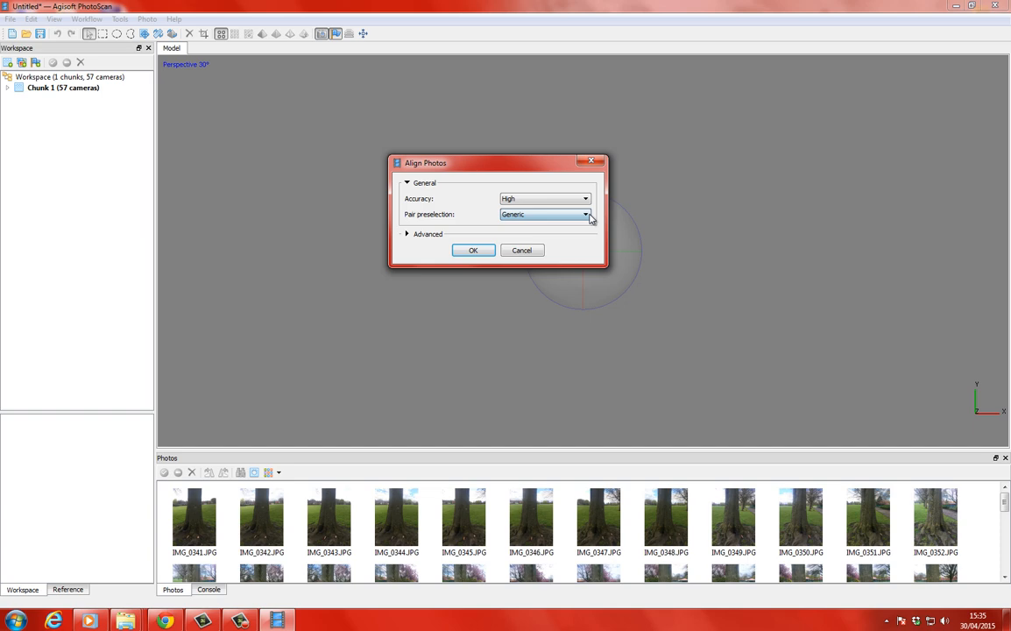
Expand the advanced alignment settings and run the alignment with the key point and tie point limits kept at 40000 and 1000.
left_click(417, 235)
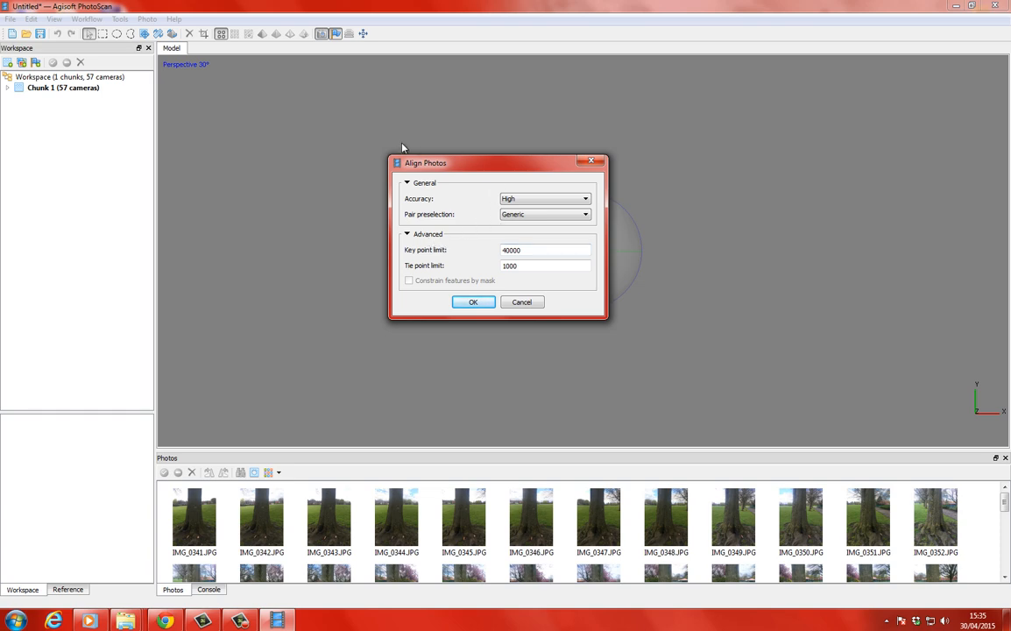
left_click_drag(438, 164, 478, 137)
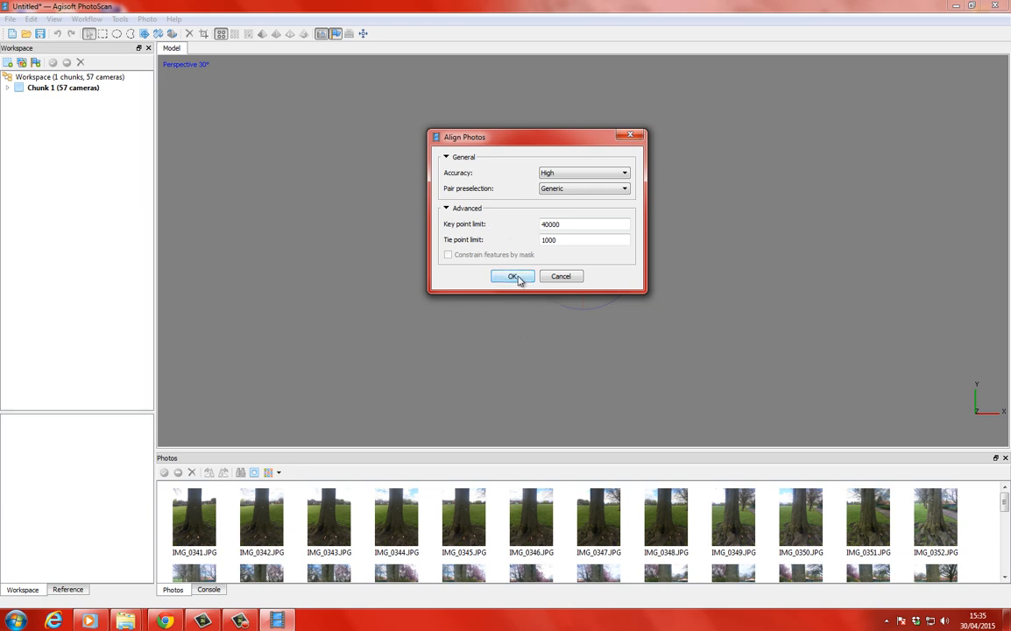
left_click(513, 277)
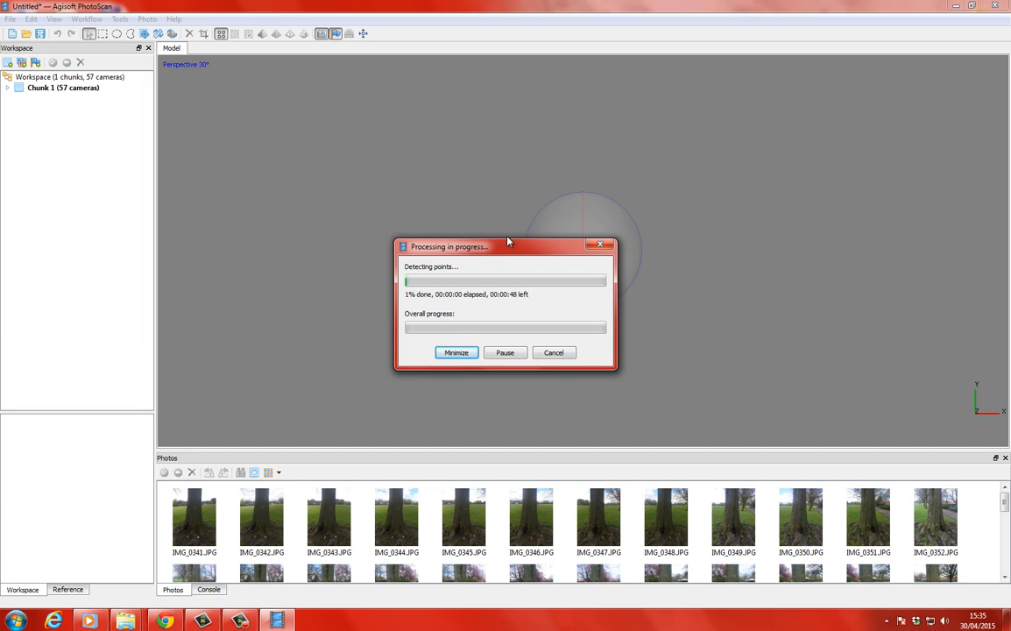
left_click_drag(478, 249, 510, 229)
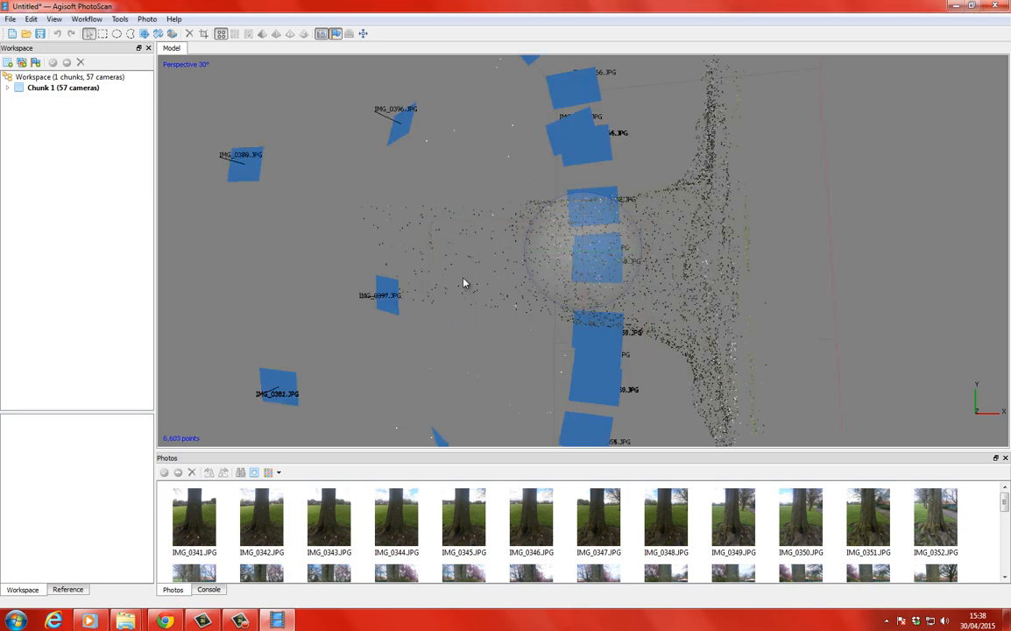
Examine the sparse point cloud of the tree and the estimated camera positions from several angles.
left_click_drag(537, 264, 607, 217)
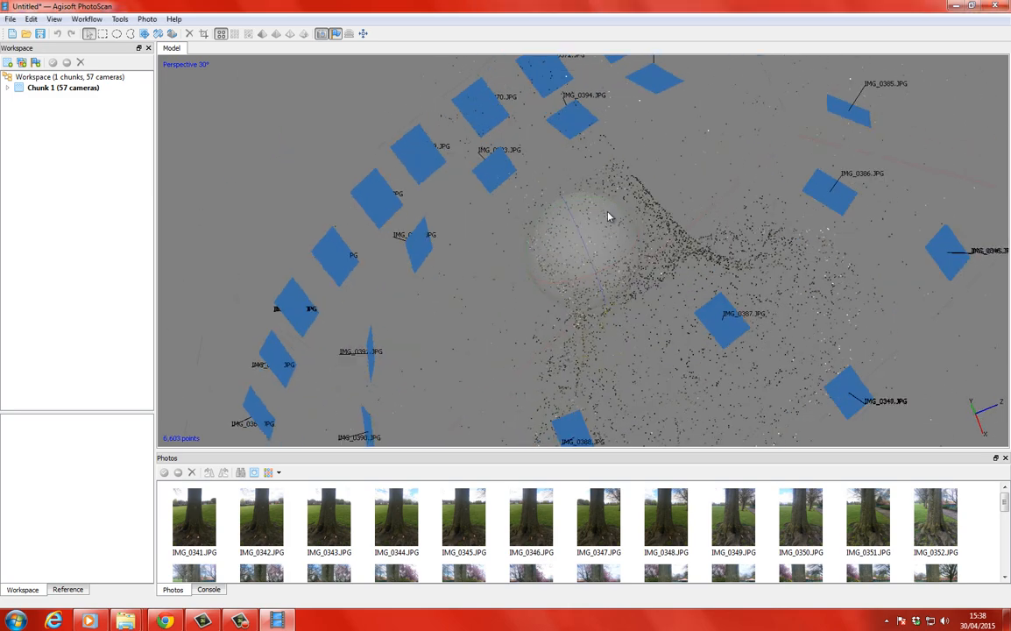
left_click_drag(558, 261, 420, 194)
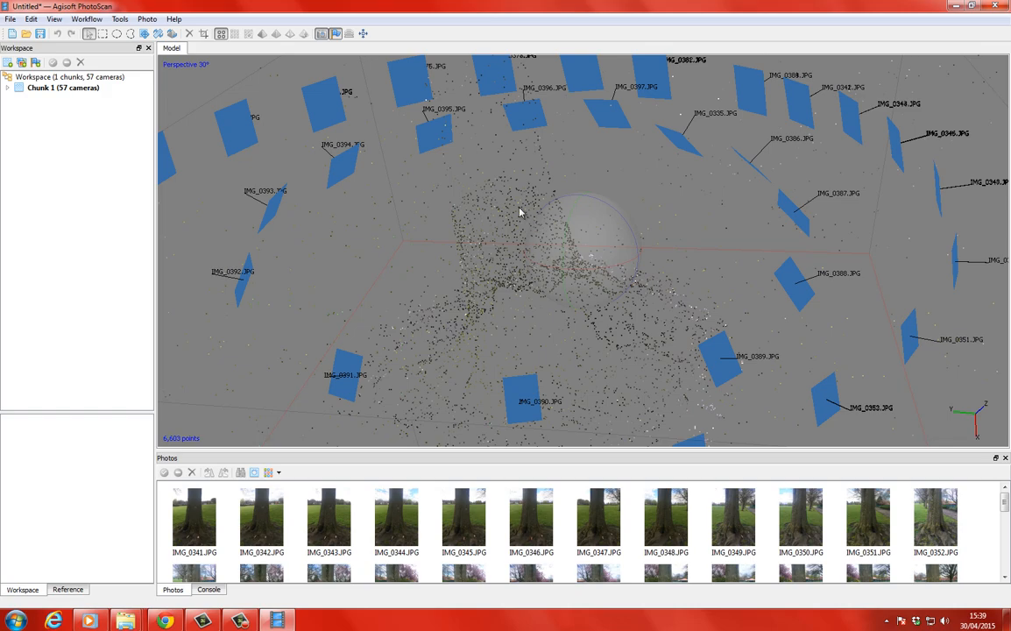
left_click_drag(564, 250, 596, 203)
mouse_move(584, 242)
left_mouse_down()
mouse_move(604, 219)
mouse_move(548, 223)
mouse_move(565, 238)
mouse_move(537, 254)
mouse_move(602, 239)
left_mouse_up()
scroll(565, 237, "down", 2)
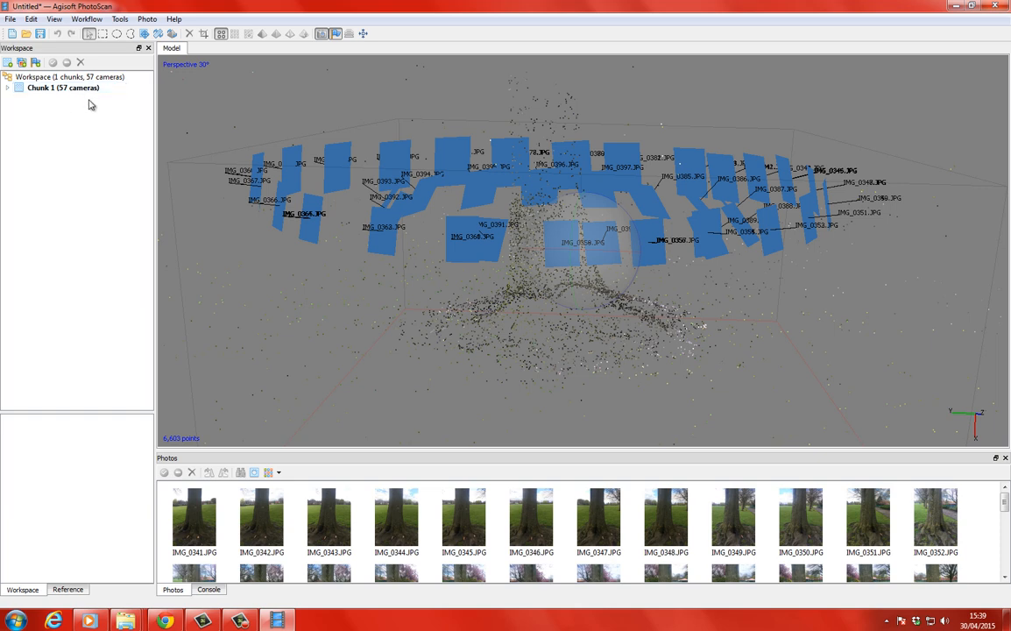
Examine Chunk 1's aligned cameras, checking the positions of individual photos from IMG_0350 to IMG_0355, and collapse the chunk again.
left_click(9, 88)
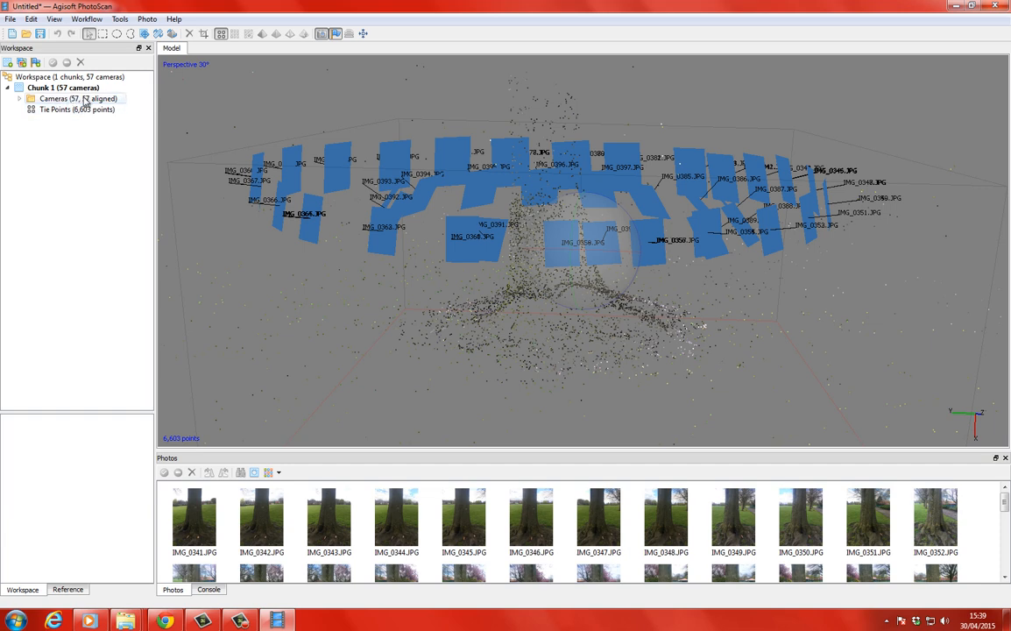
left_click(19, 98)
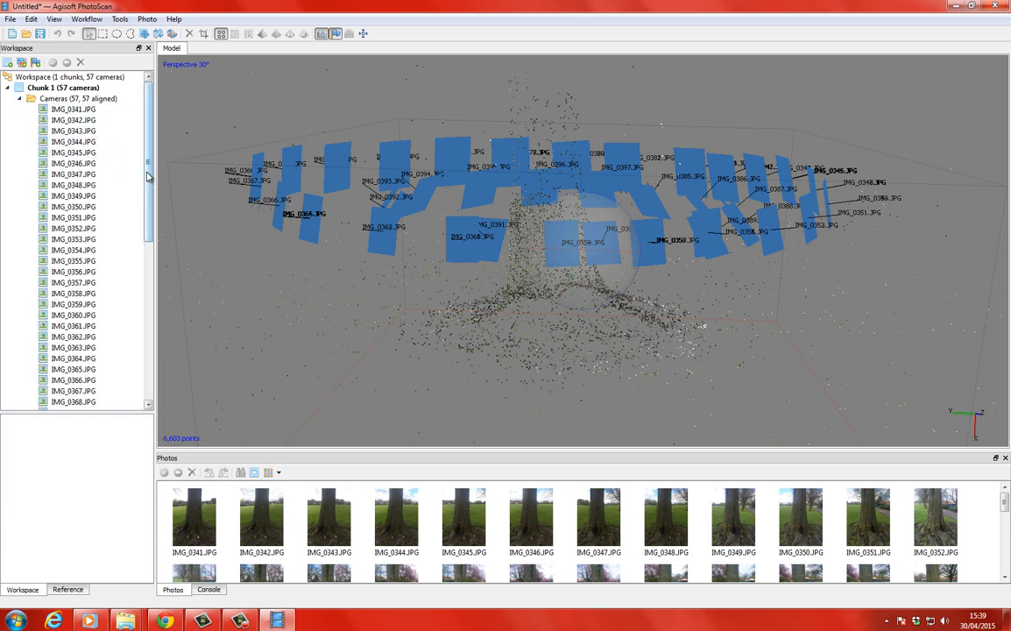
left_click_drag(146, 206, 145, 296)
scroll(119, 189, "up", 6)
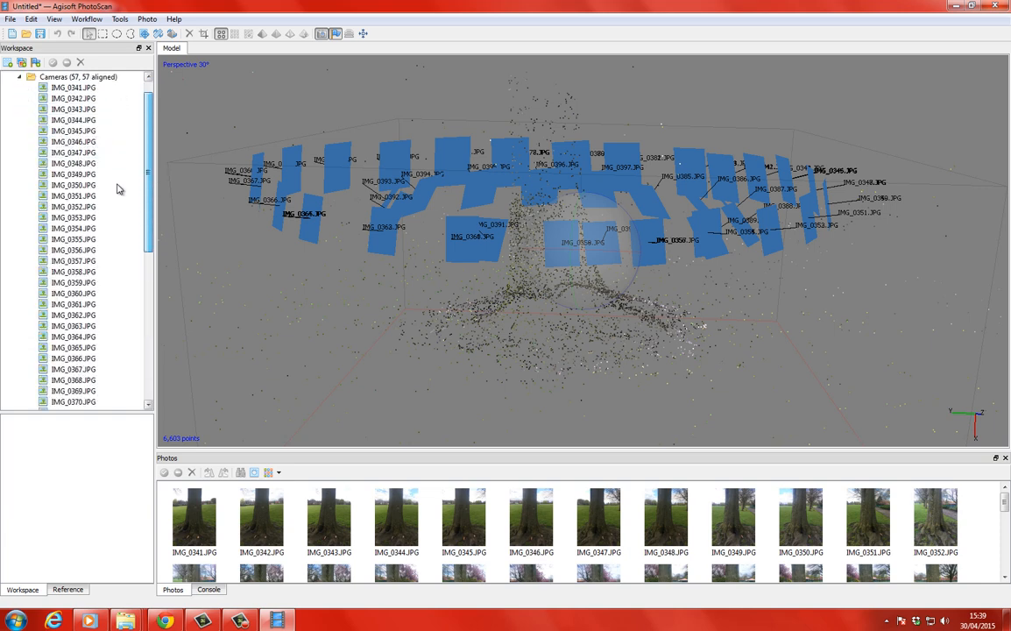
left_click(119, 186)
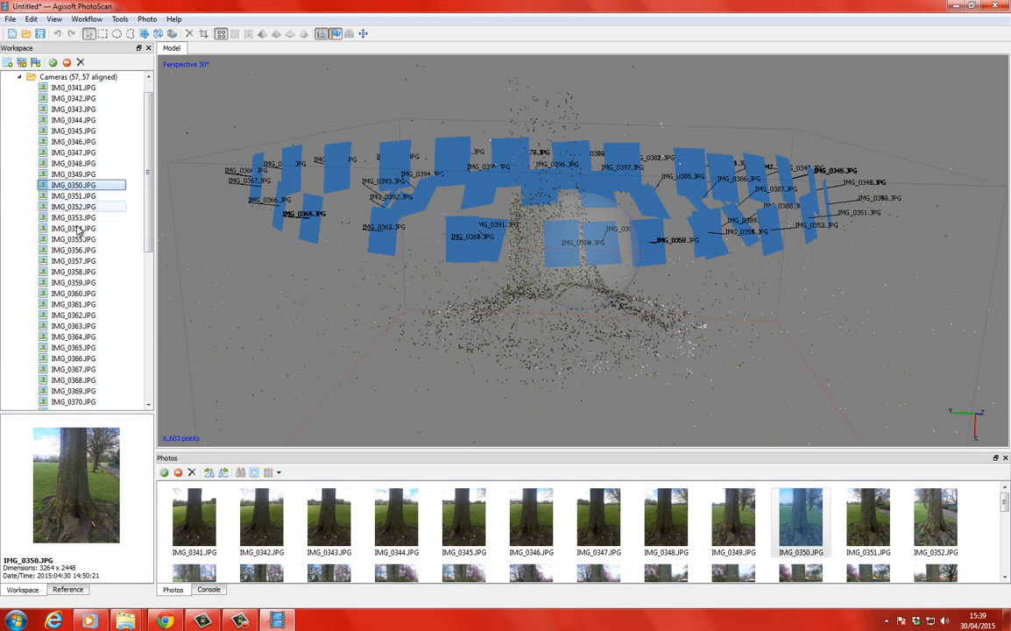
key("Down")
key("Down")
key("Down")
key("Down")
key("Down")
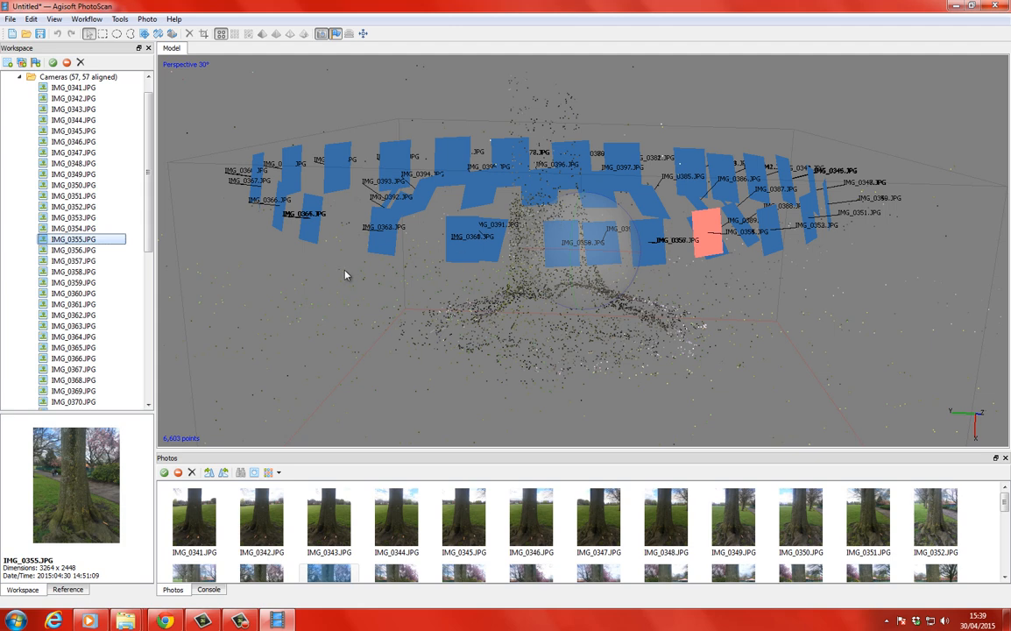
scroll(96, 132, "up", 1)
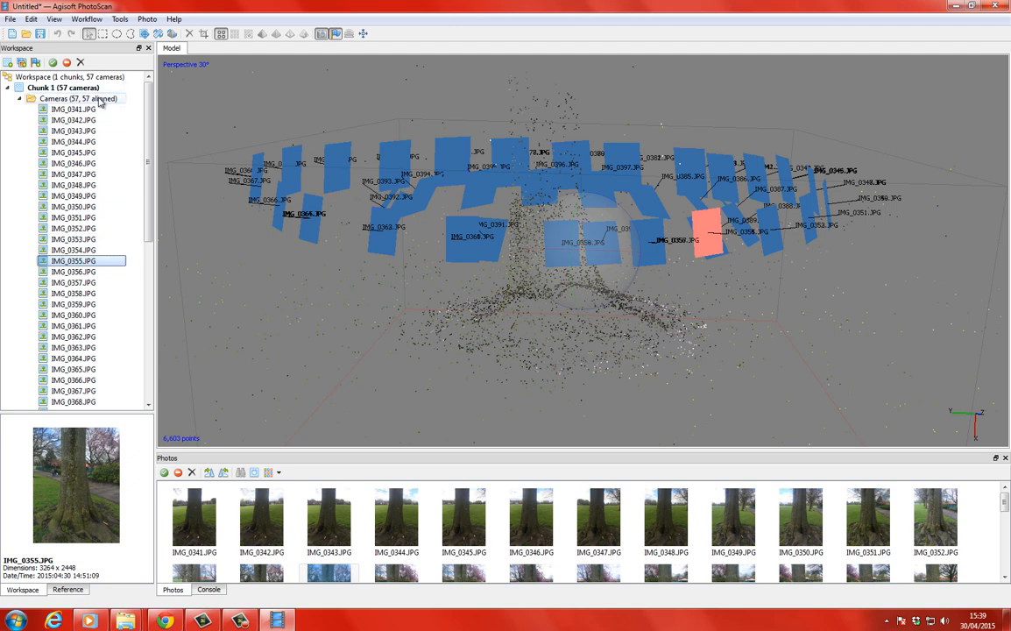
left_click(19, 103)
left_click(8, 88)
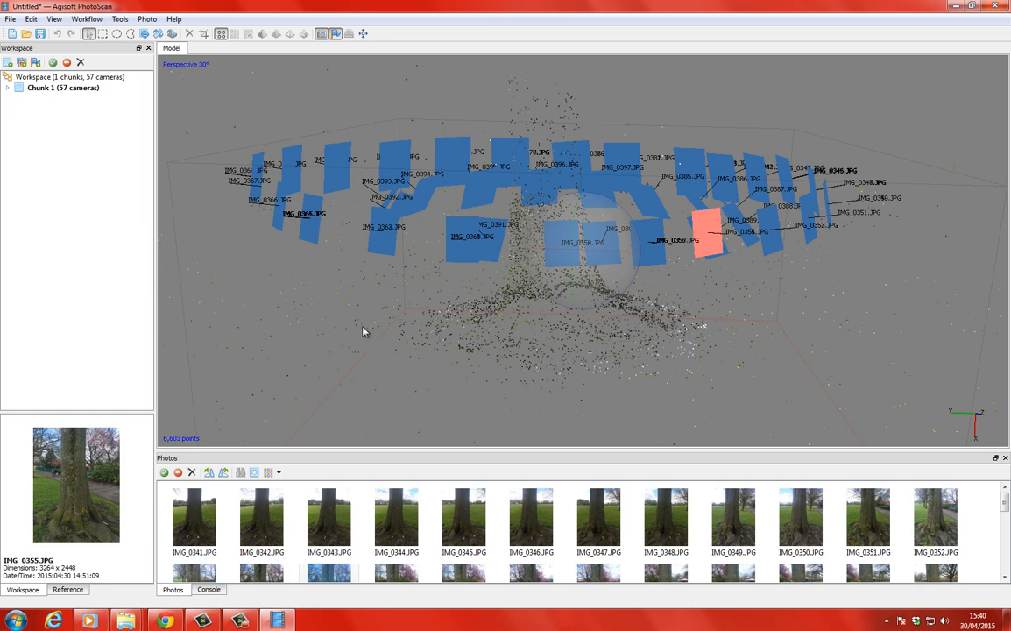
mouse_move(364, 331)
left_mouse_down()
mouse_move(294, 309)
mouse_move(363, 311)
left_mouse_up()
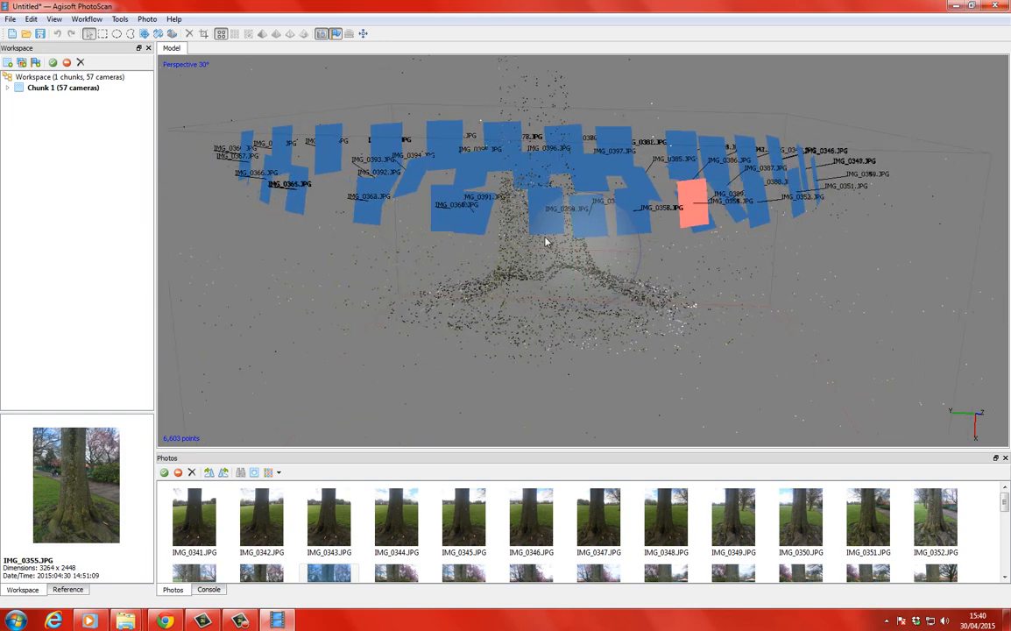
Set up a dense cloud build for the aligned tree photos with High quality.
left_click_drag(544, 241, 483, 221)
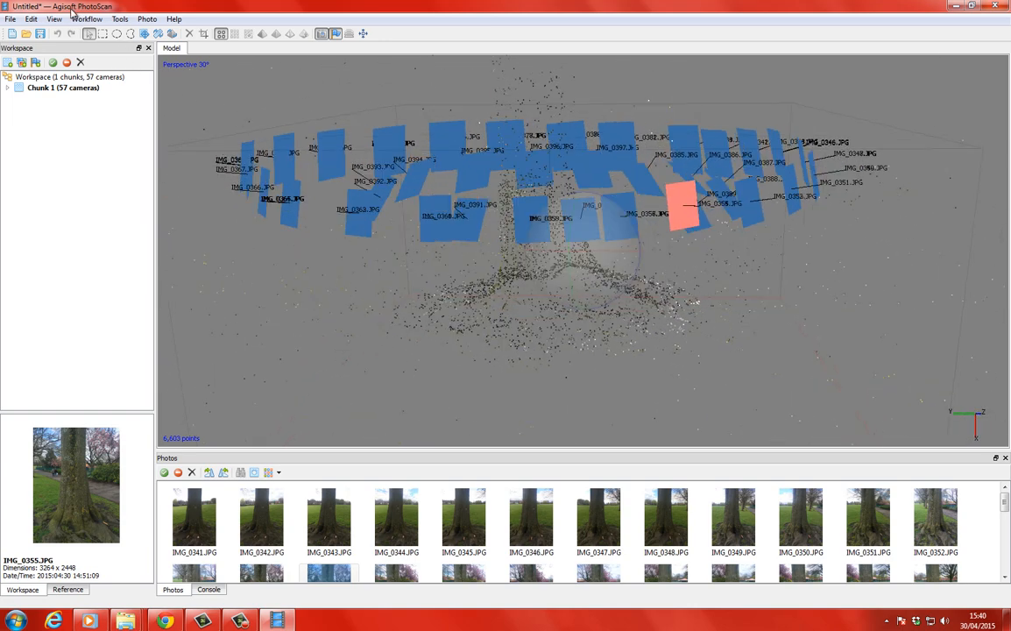
left_click(87, 19)
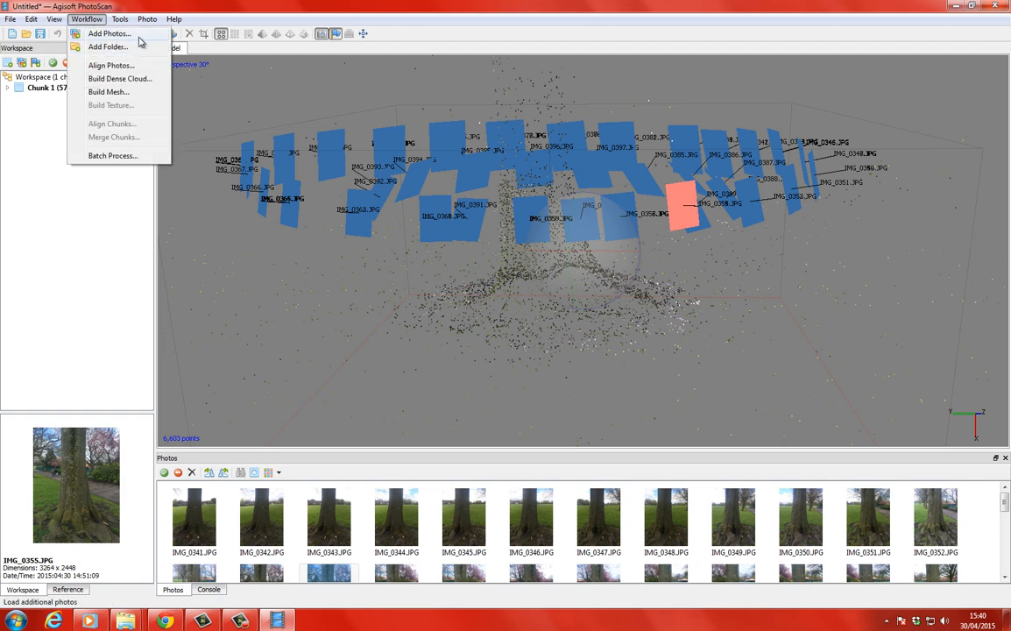
left_click(137, 80)
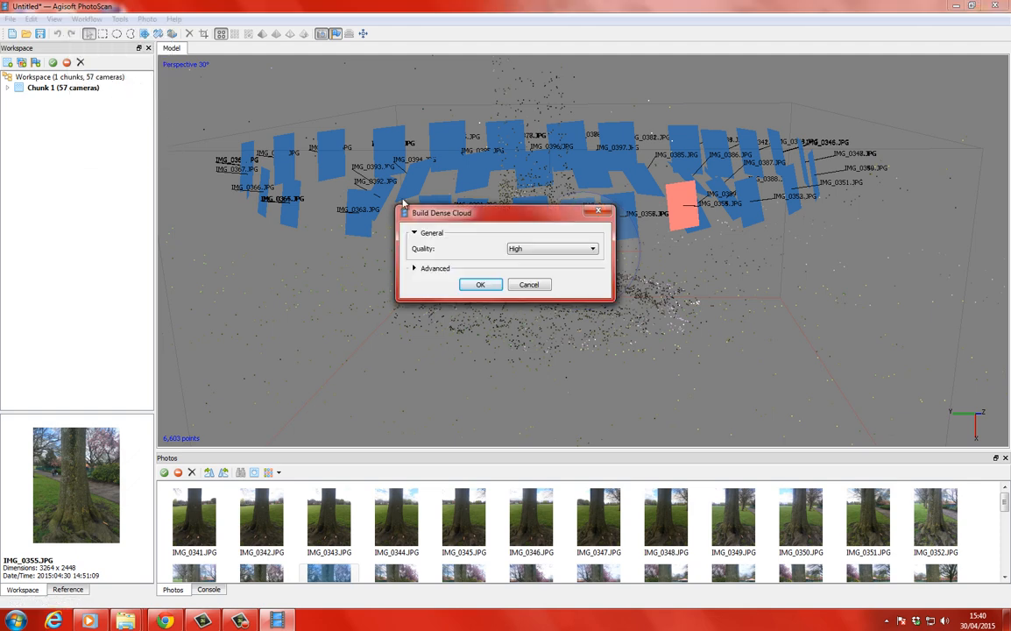
left_click_drag(505, 228, 496, 190)
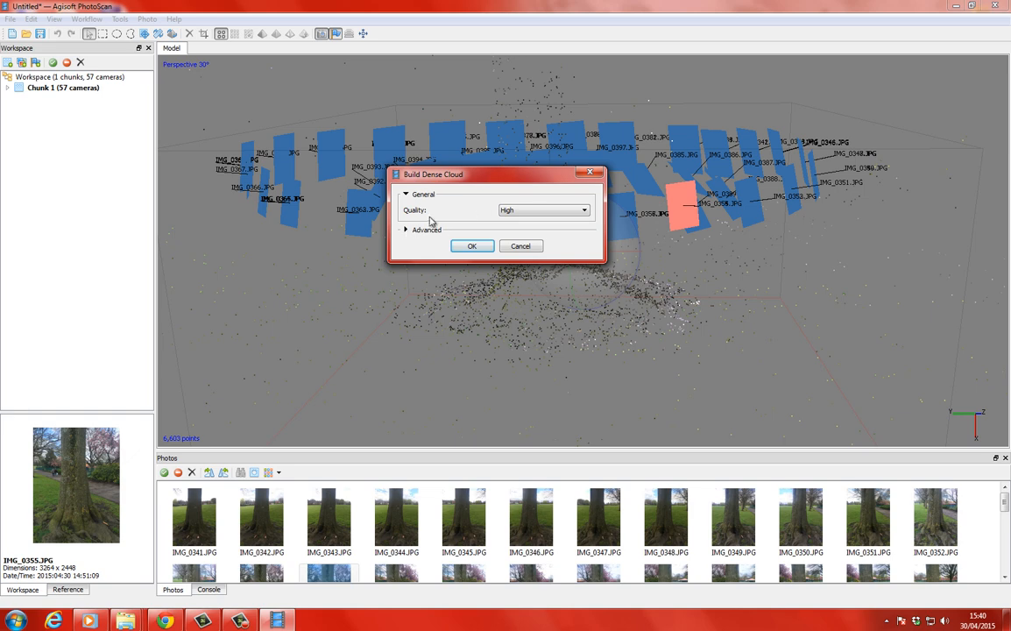
left_click(523, 211)
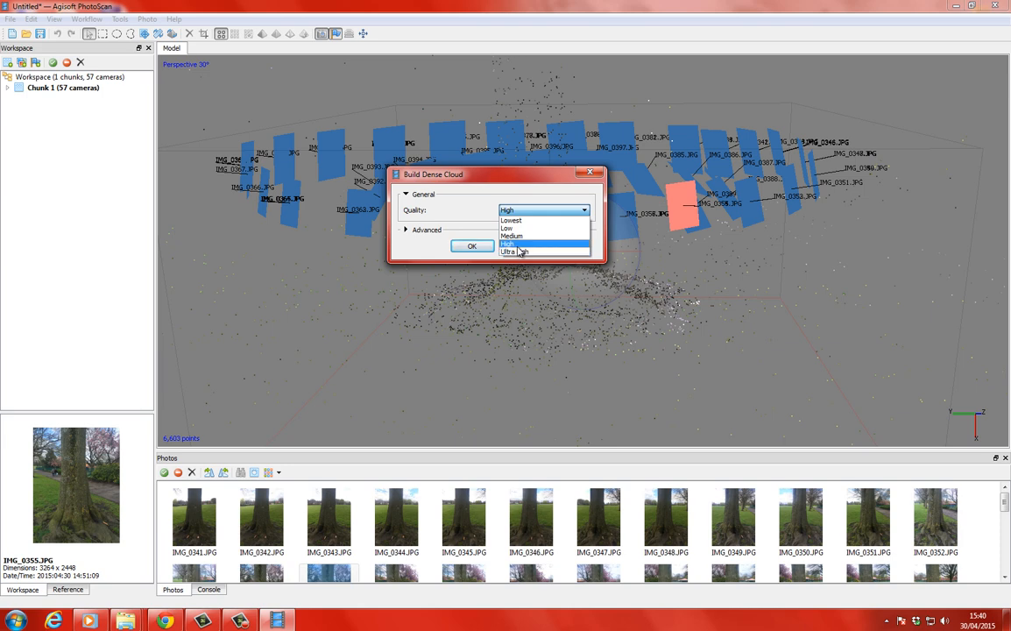
left_click(519, 248)
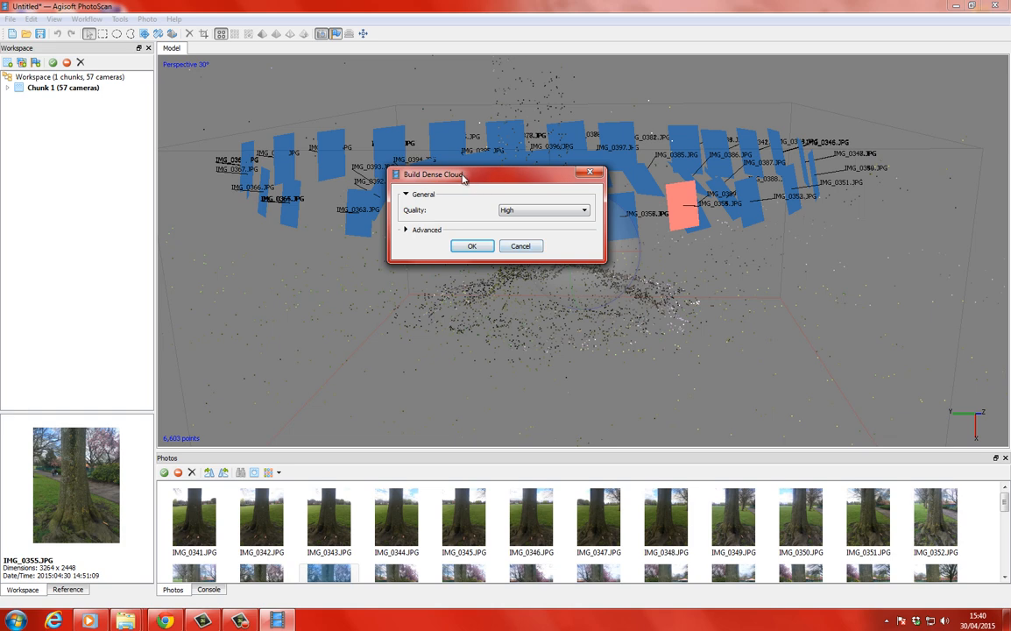
Expand the advanced dense cloud settings, keep depth filtering at Moderate and run the dense cloud build.
left_click_drag(463, 178, 452, 160)
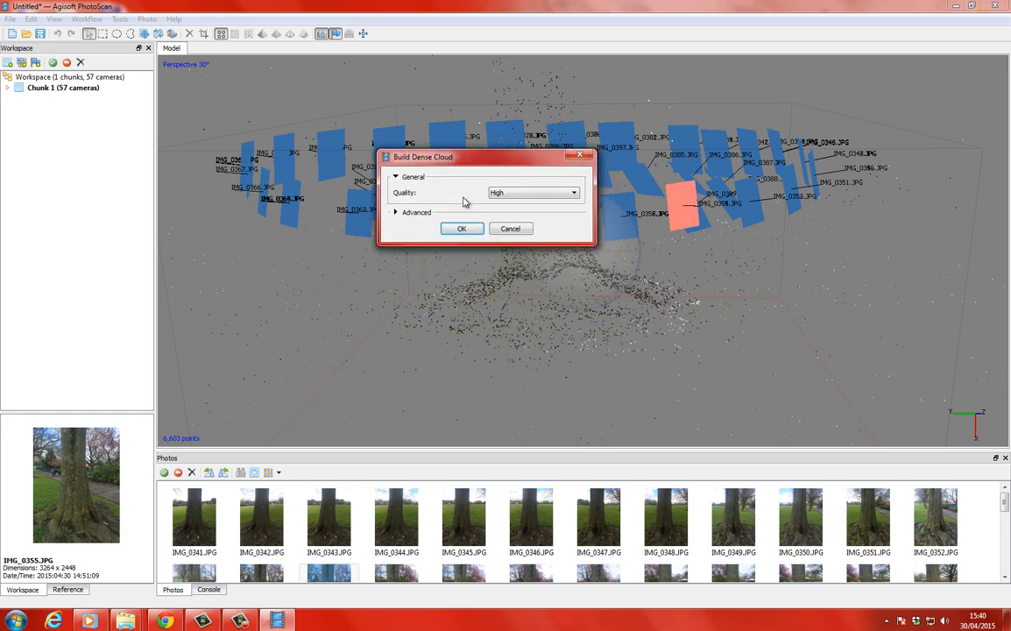
left_click(396, 213)
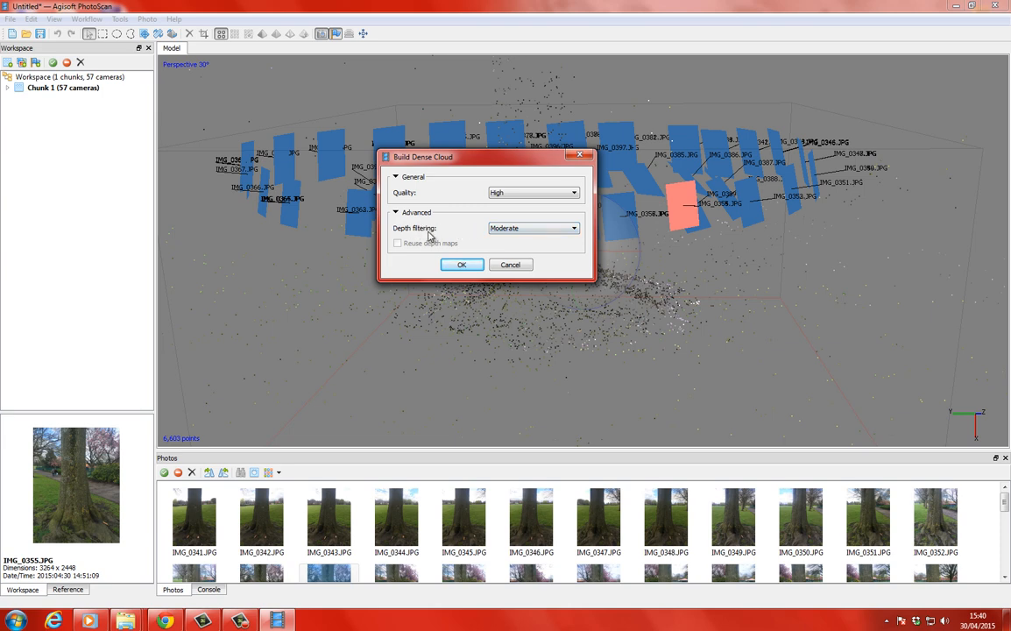
left_click(529, 231)
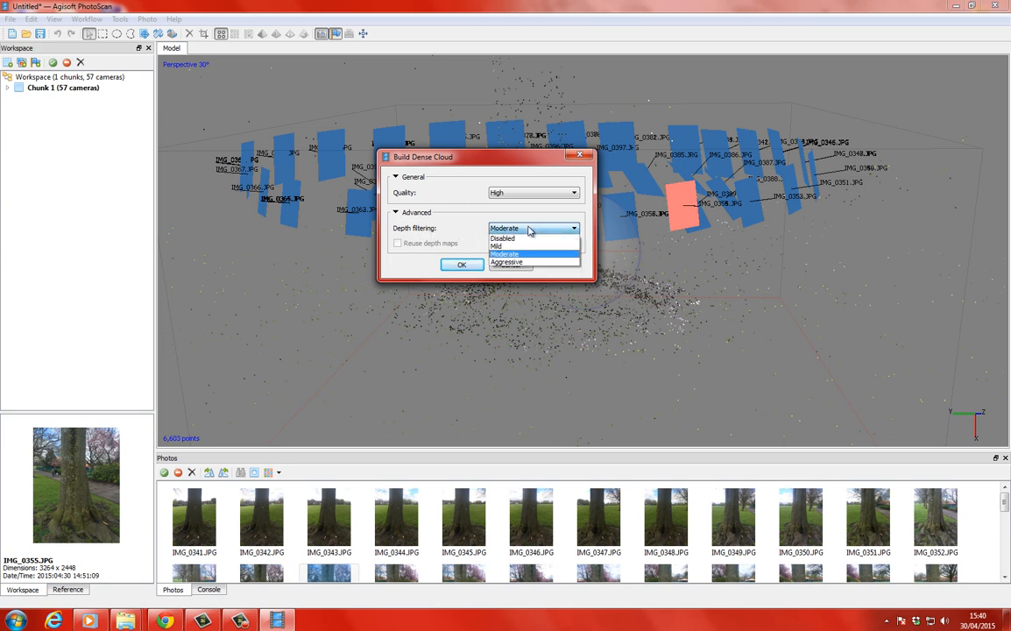
left_click(529, 230)
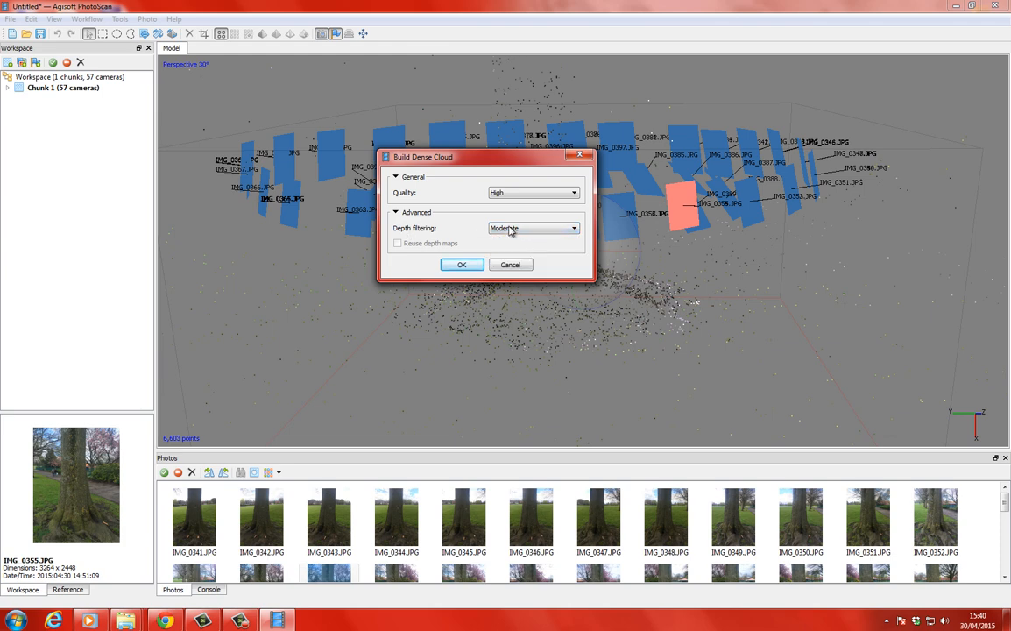
left_click(517, 229)
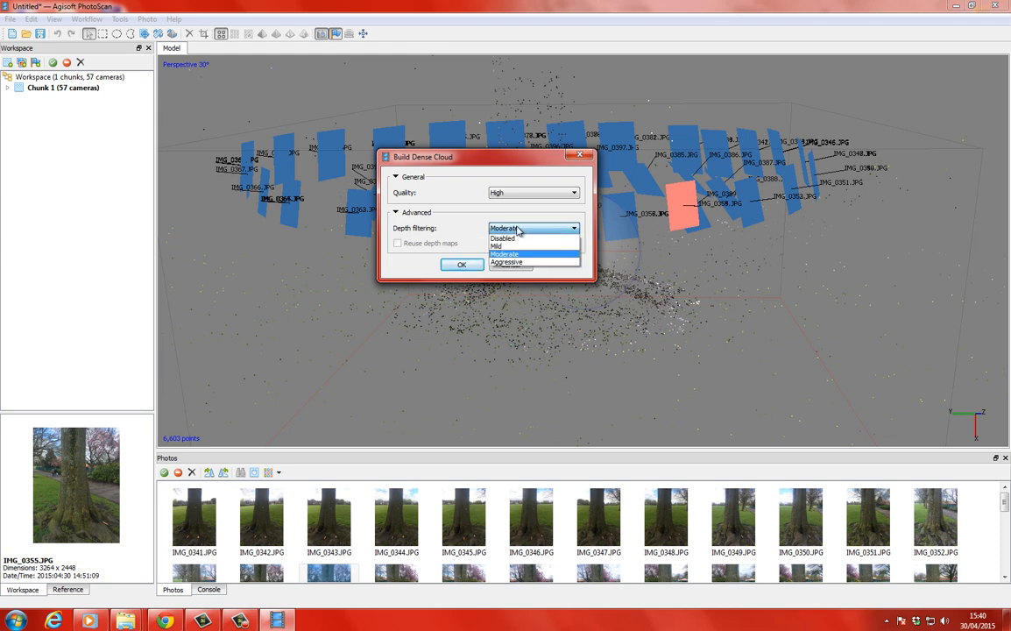
left_click(464, 213)
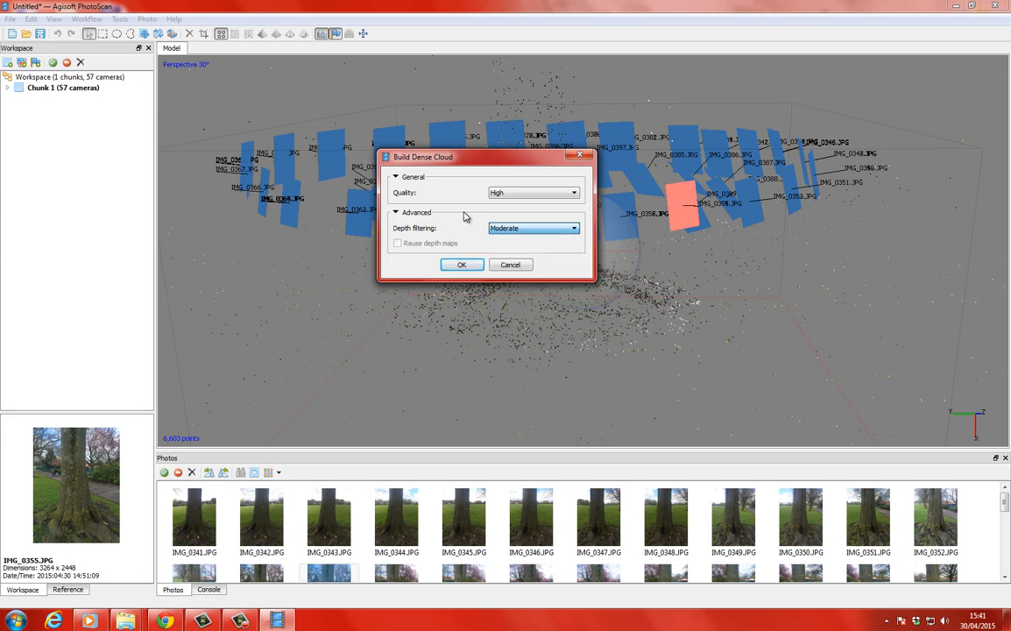
left_click(467, 267)
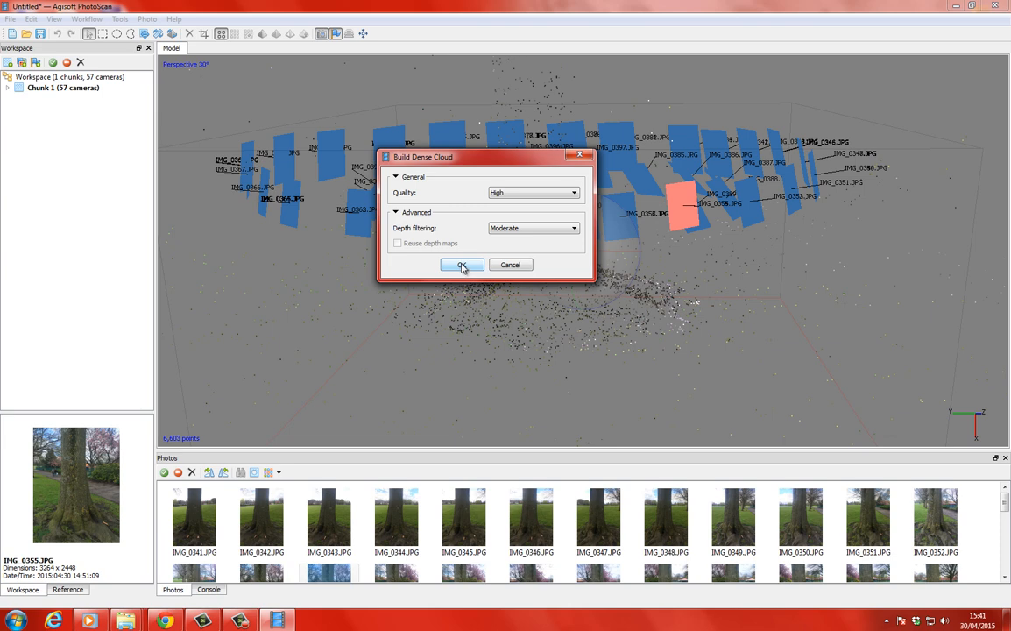
left_click(461, 265)
left_click_drag(468, 249, 488, 227)
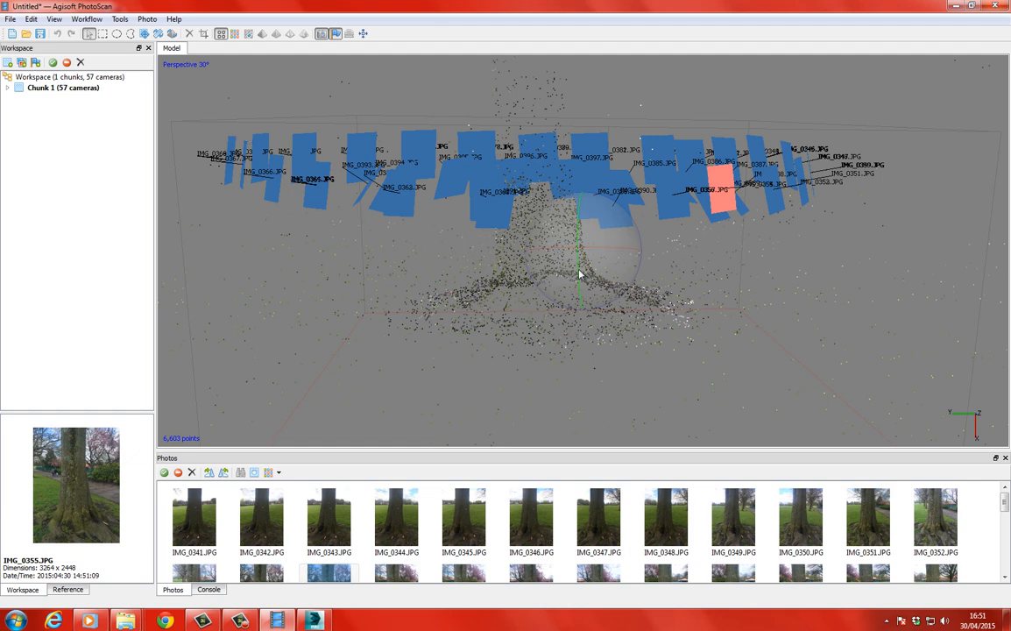
Set up a mesh build with Arbitrary surface type, Dense cloud as source data and High face count.
left_click_drag(578, 275, 557, 235)
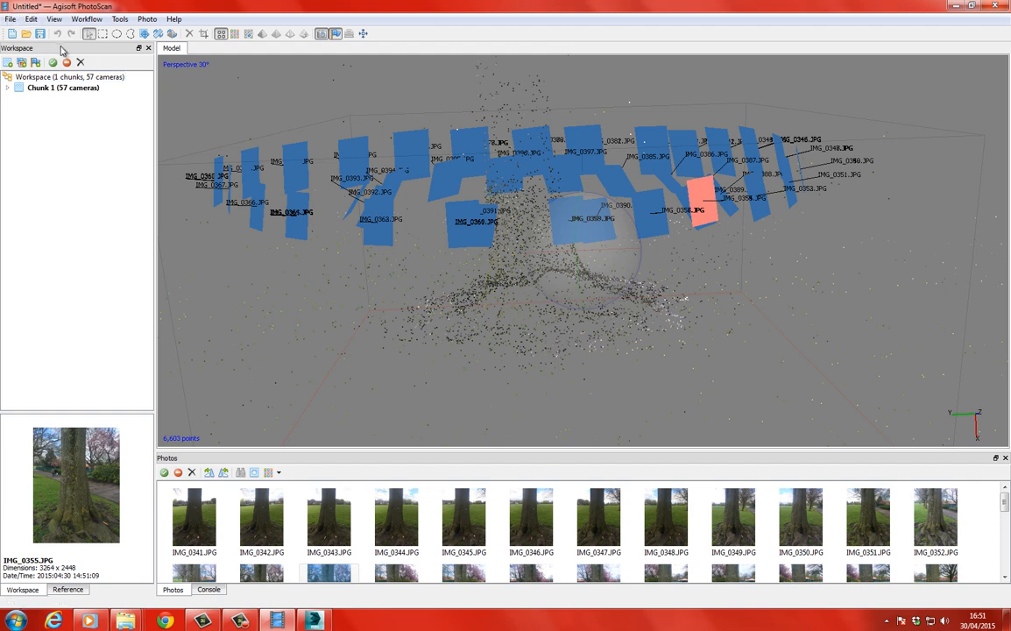
left_click(83, 19)
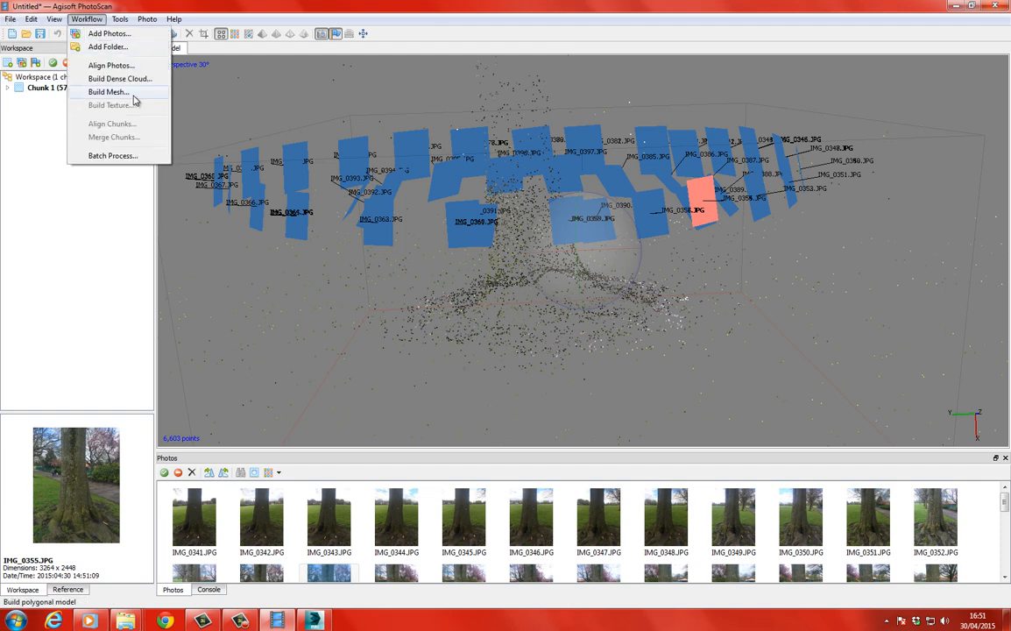
left_click(106, 92)
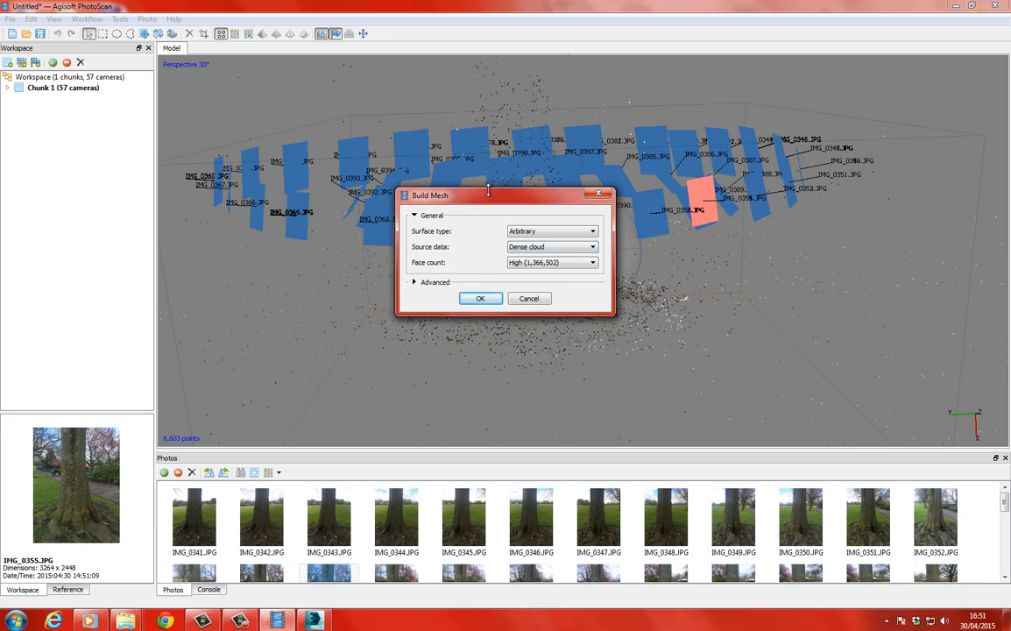
left_click_drag(487, 189, 476, 92)
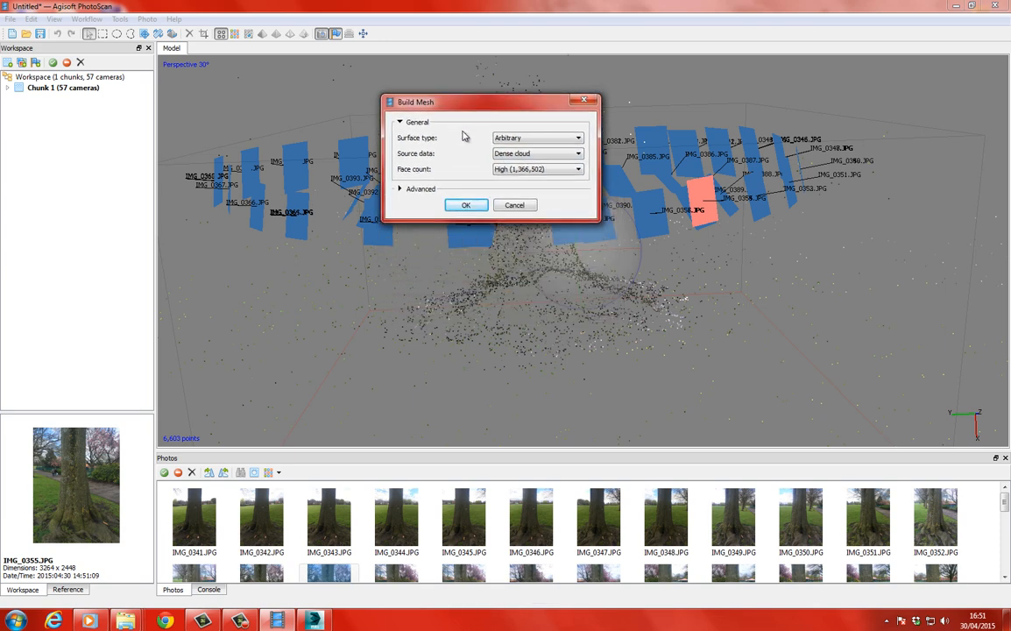
left_click(549, 140)
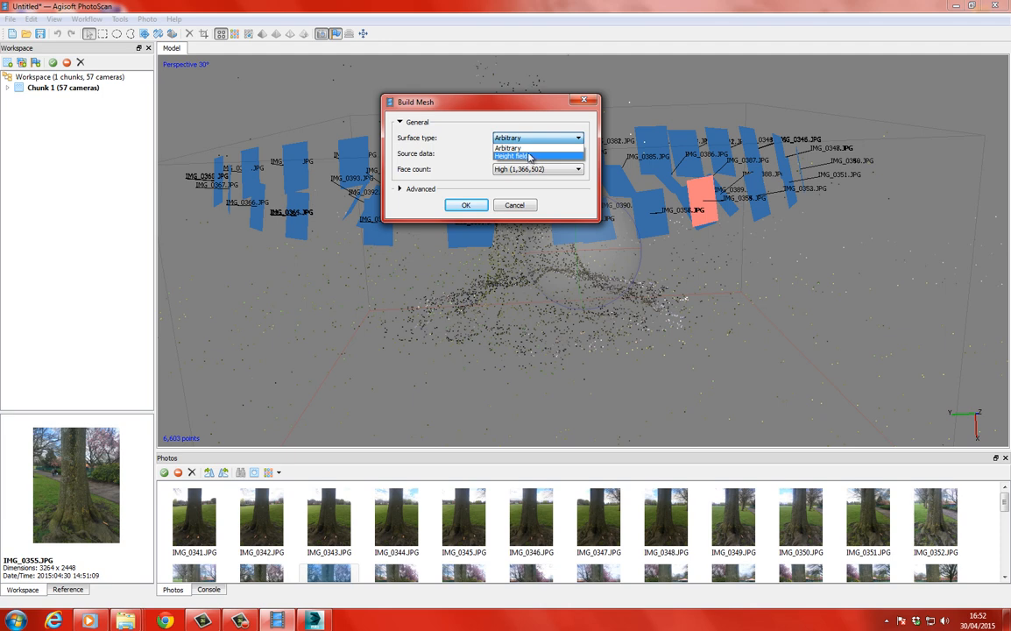
left_click(512, 148)
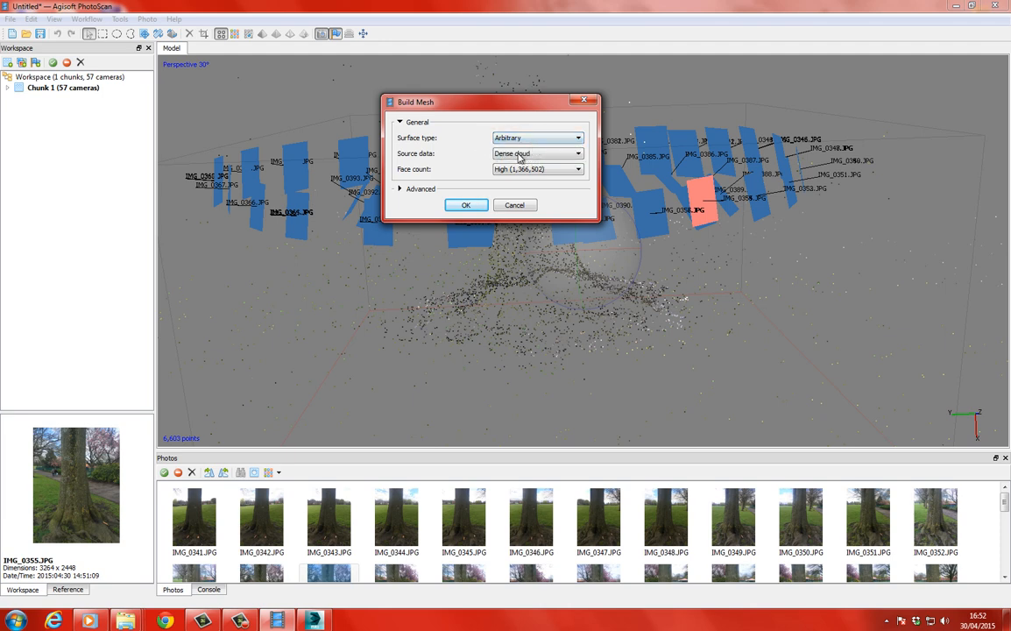
left_click(522, 154)
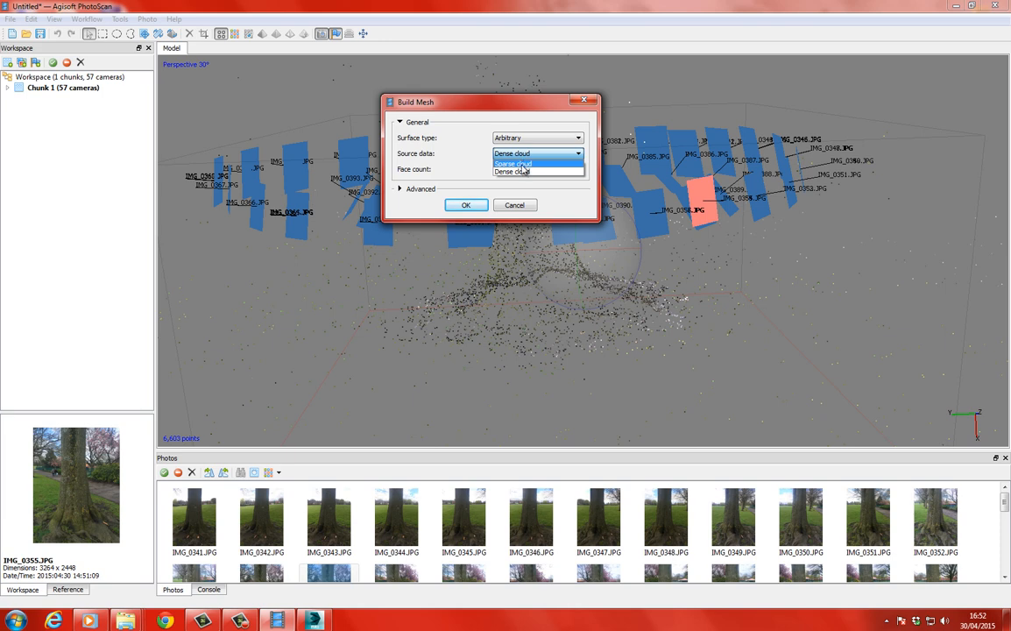
left_click(523, 171)
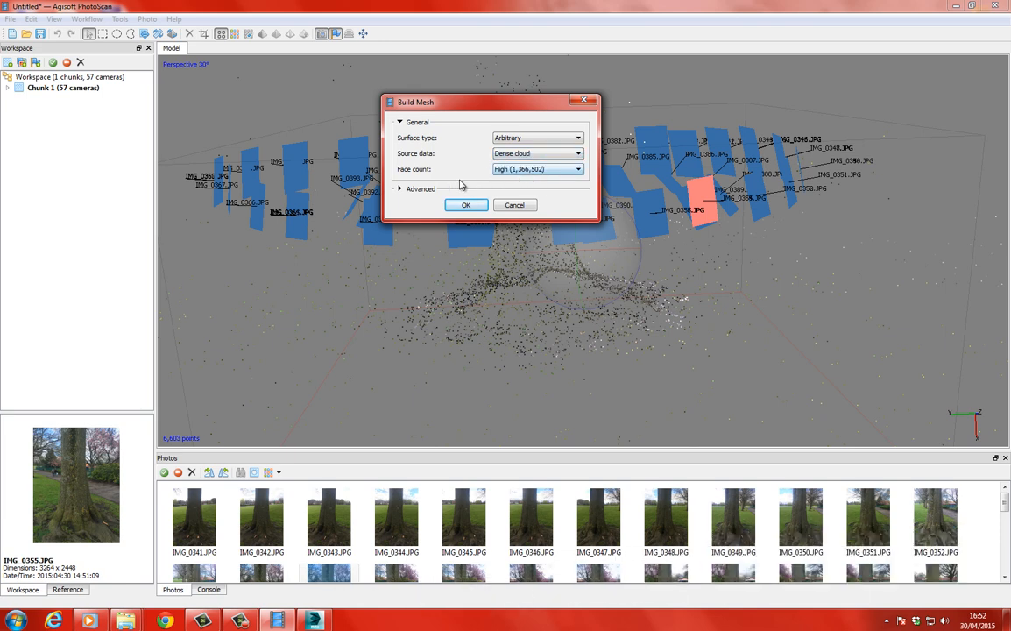
left_click(530, 171)
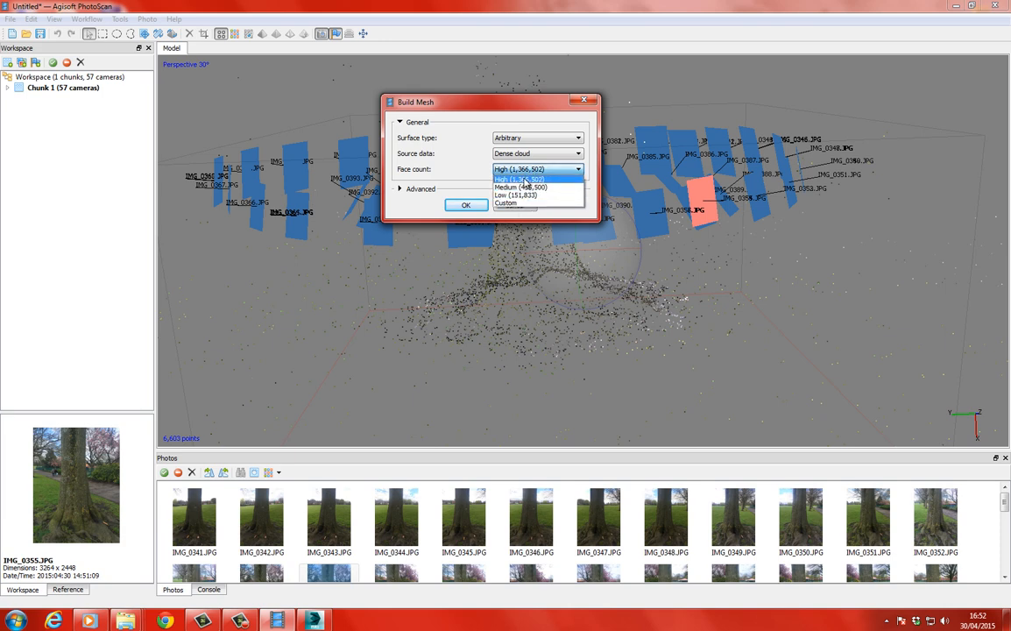
left_click(524, 179)
Expand the advanced mesh settings, keep interpolation at Enabled (default) and run the mesh build.
left_click(405, 188)
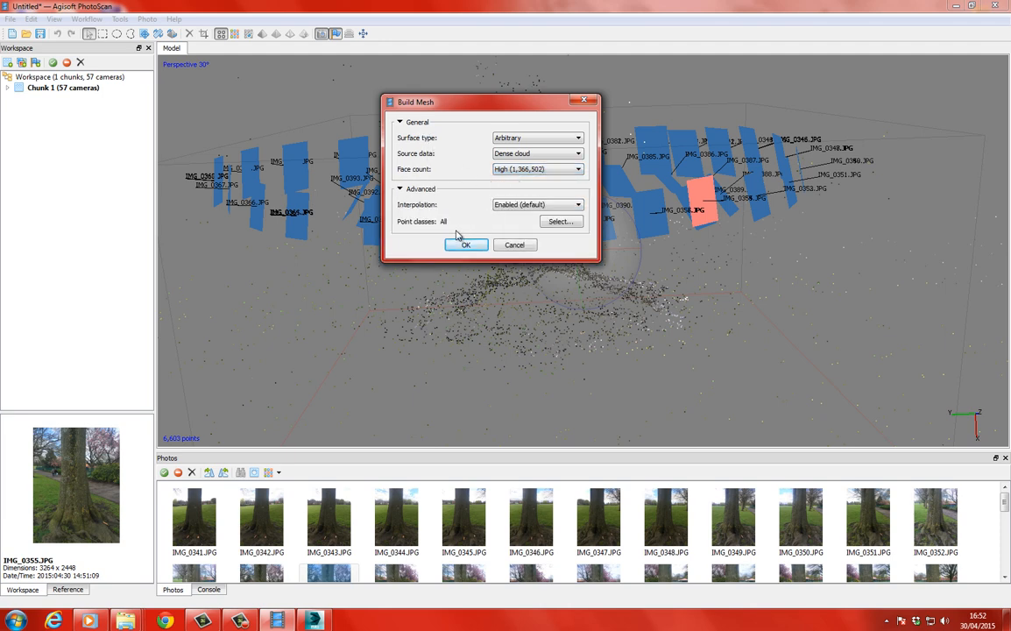
left_click_drag(476, 103, 493, 85)
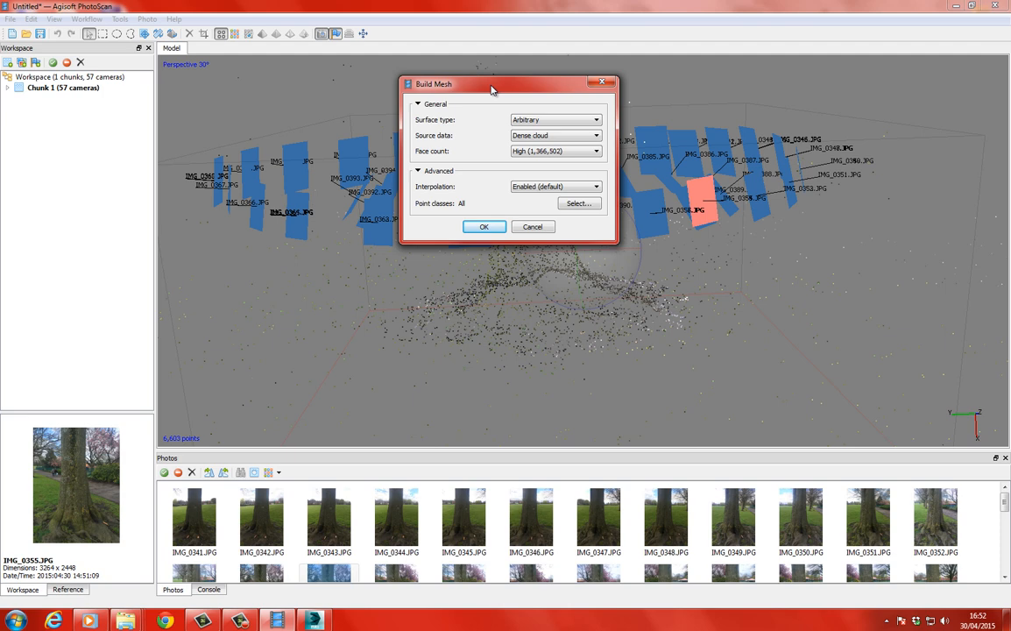
left_click(556, 186)
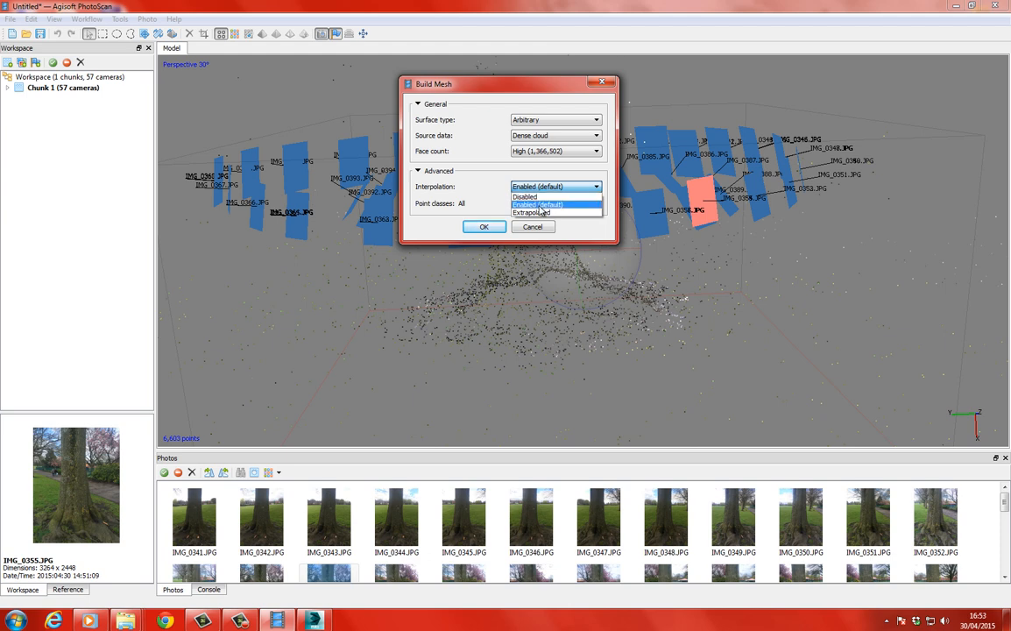
left_click(520, 206)
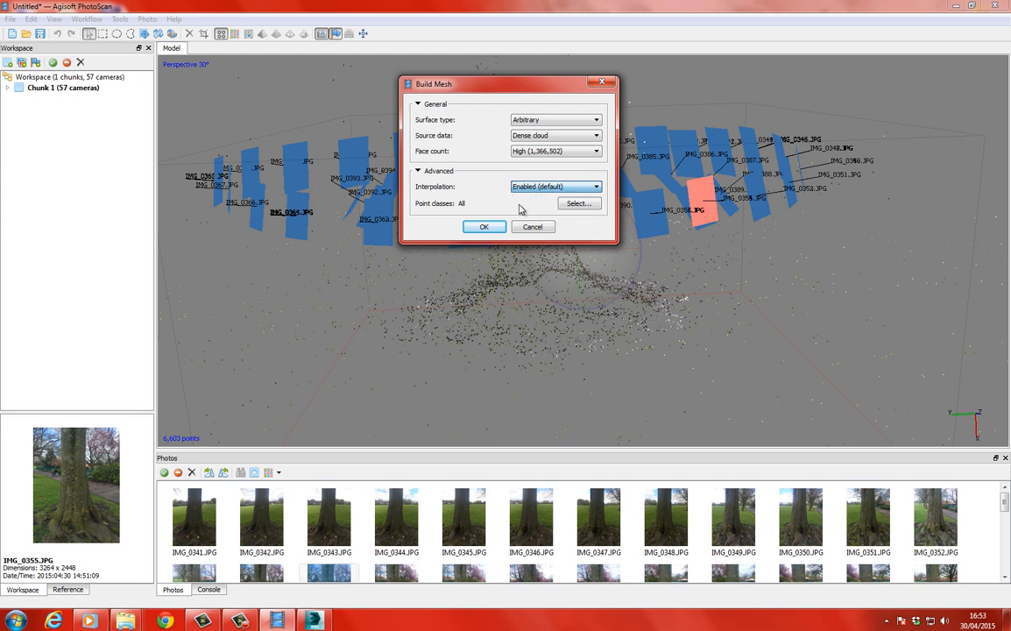
left_click(484, 227)
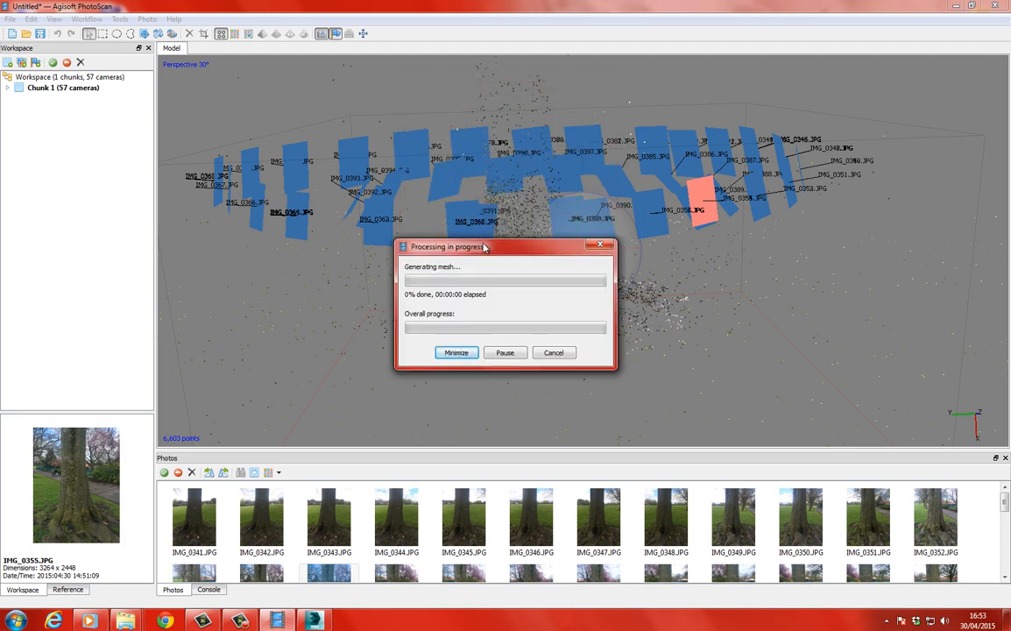
left_click_drag(483, 248, 527, 164)
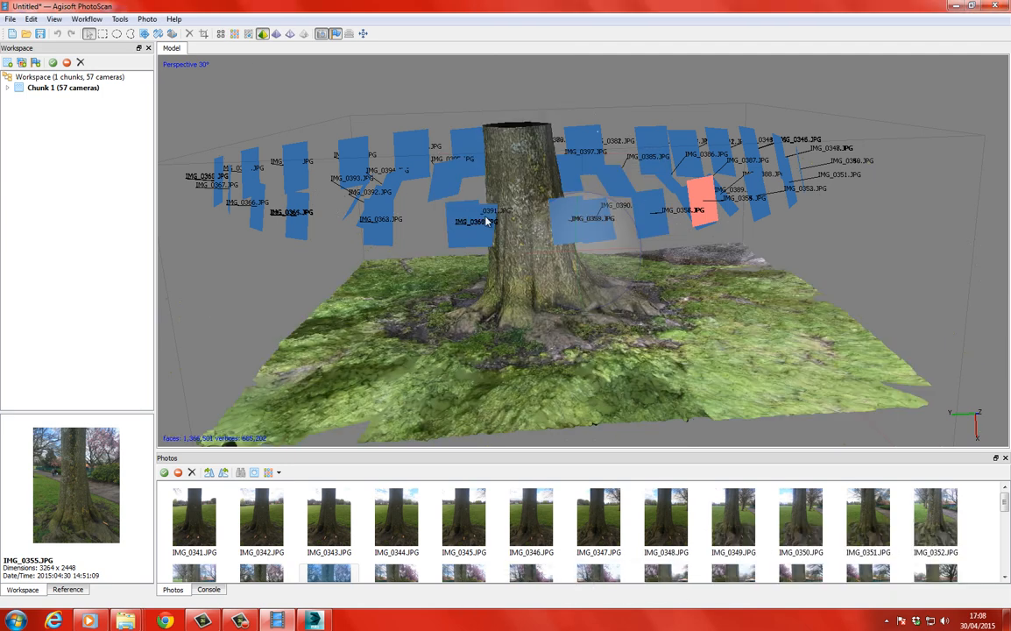
Examine the generated tree trunk mesh from several sides, checking the bark, roots and surrounding ground up close.
left_click_drag(548, 252, 591, 264)
left_click_drag(563, 276, 464, 301)
scroll(618, 263, "down", 10)
scroll(580, 274, "up", 10)
scroll(582, 235, "down", 5)
right_click_drag(541, 272, 571, 242)
scroll(578, 236, "up", 3)
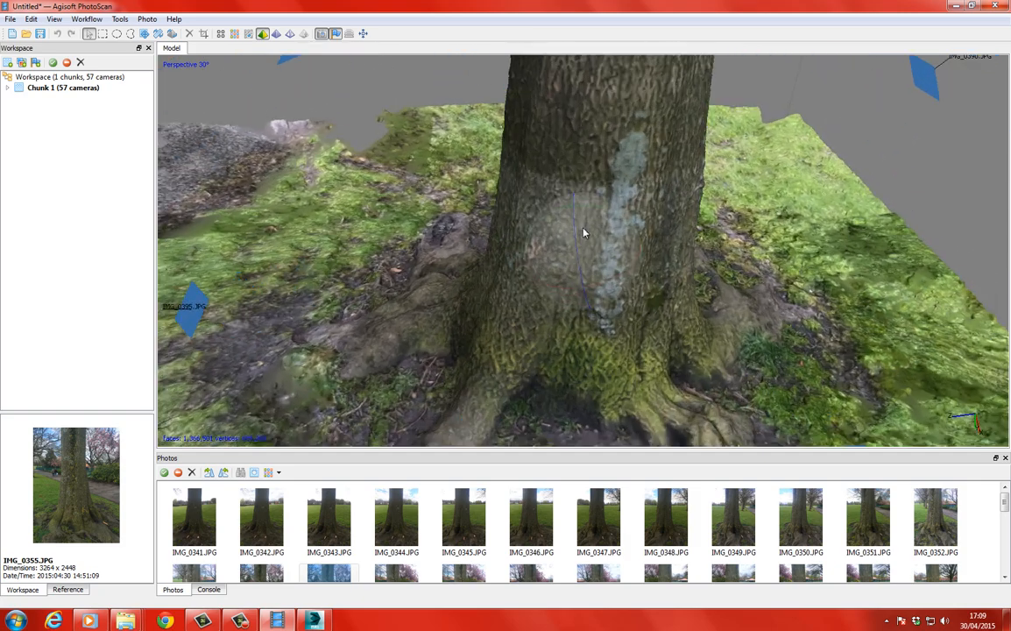
mouse_move(584, 232)
left_mouse_down()
mouse_move(577, 215)
mouse_move(558, 216)
mouse_move(568, 212)
mouse_move(574, 224)
left_mouse_up()
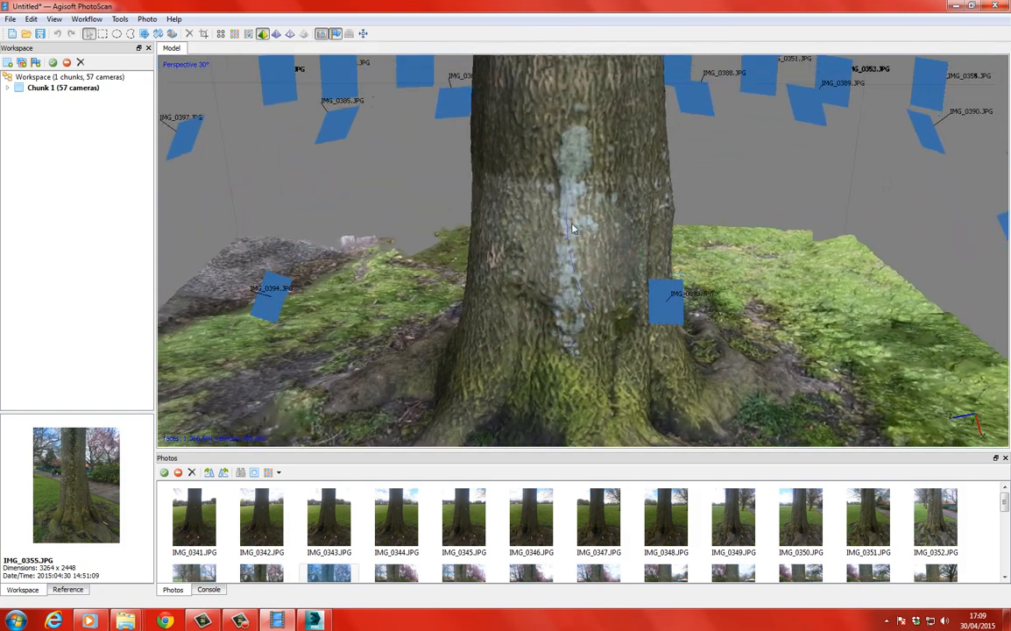
scroll(561, 205, "up", 3)
scroll(561, 205, "down", 5)
right_click_drag(550, 234, 444, 206)
left_click_drag(578, 227, 498, 216)
scroll(572, 247, "down", 5)
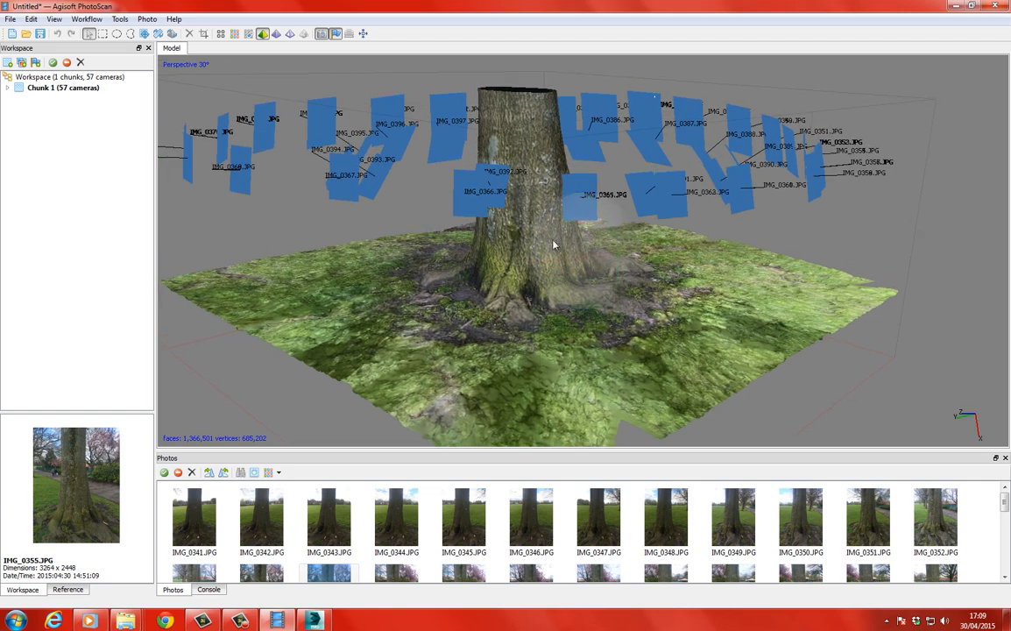
Start a texture build for the tree mesh with the mapping mode set to Orthophoto.
left_click(94, 21)
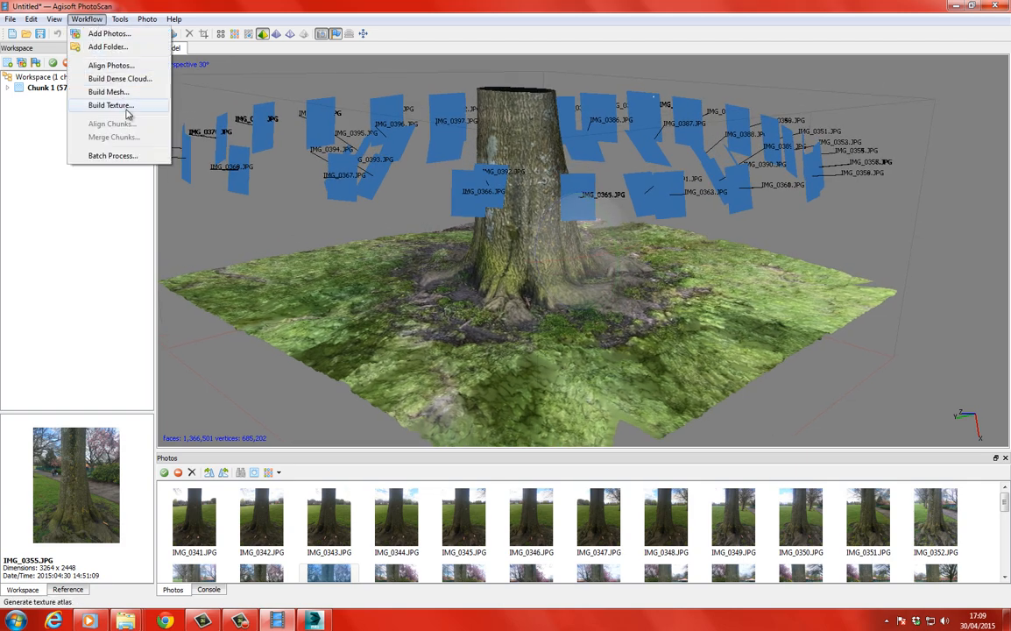
left_click(114, 104)
left_click_drag(495, 204, 473, 138)
left_click(536, 168)
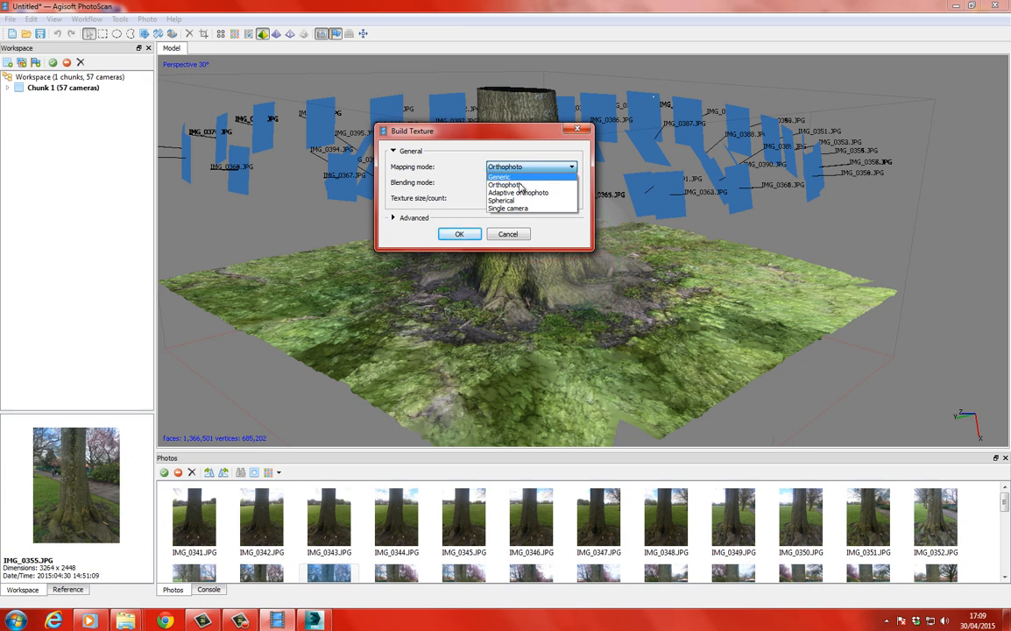
left_click(520, 186)
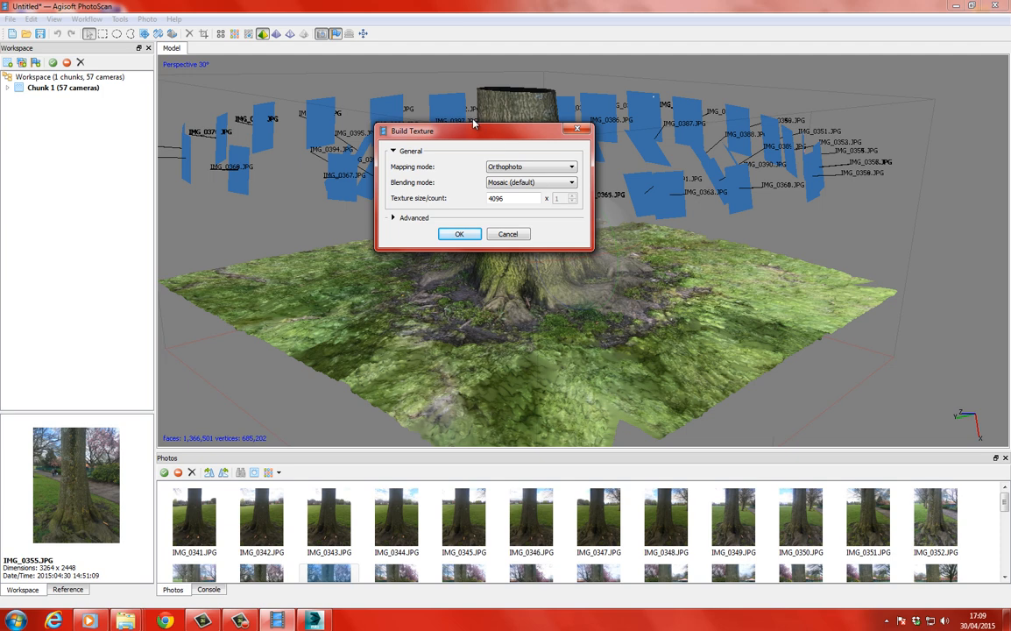
left_click_drag(487, 138, 475, 124)
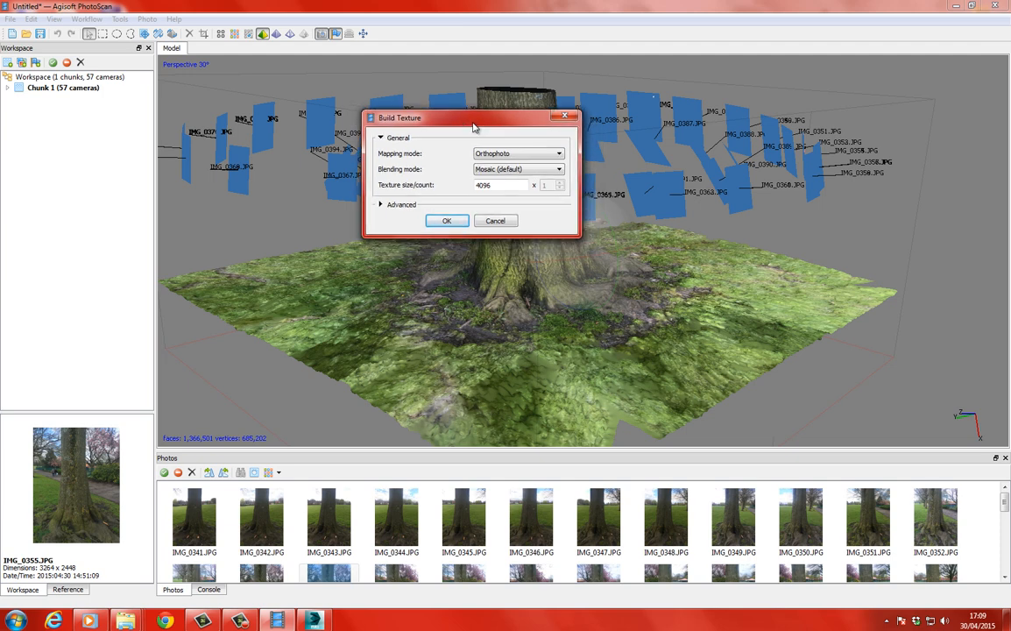
Keep blending mode at Mosaic (default) and texture size at 4096, leave color correction enabled in the advanced settings, and run the texture build.
left_click(537, 172)
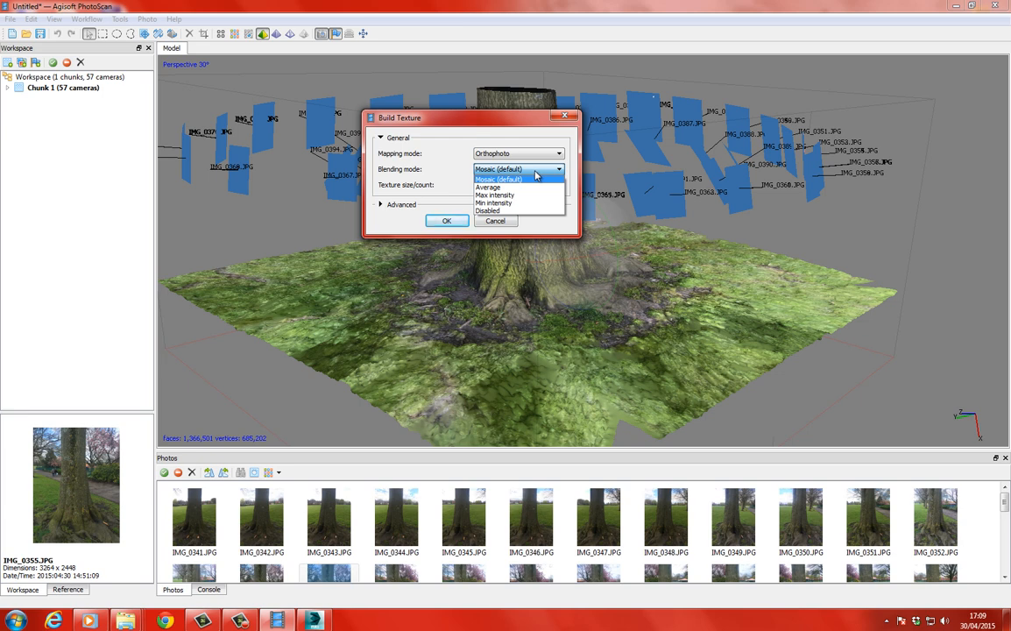
left_click(536, 178)
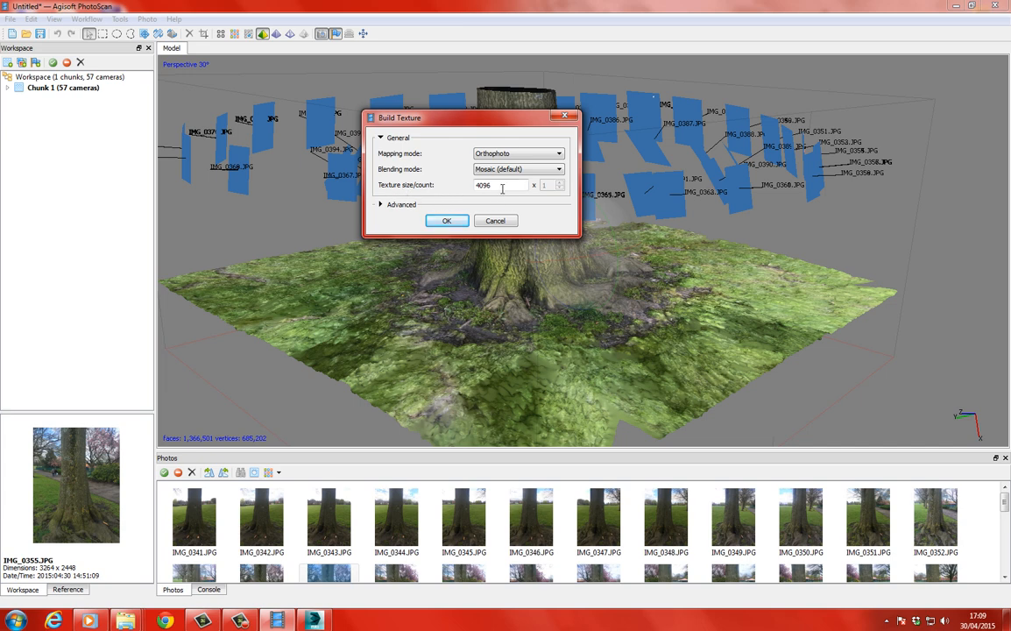
left_click(401, 206)
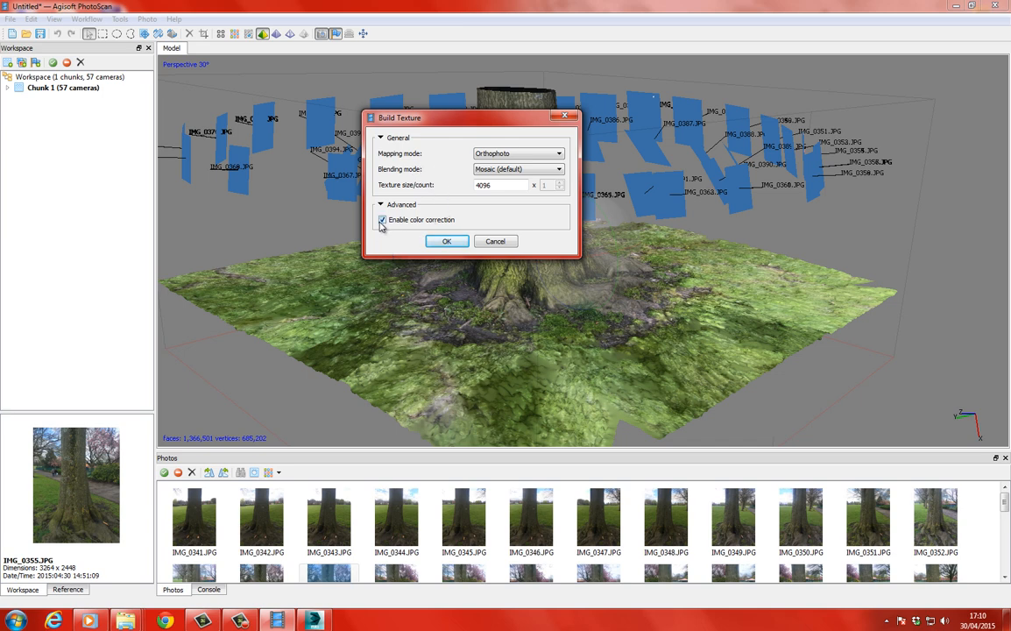
left_click(447, 242)
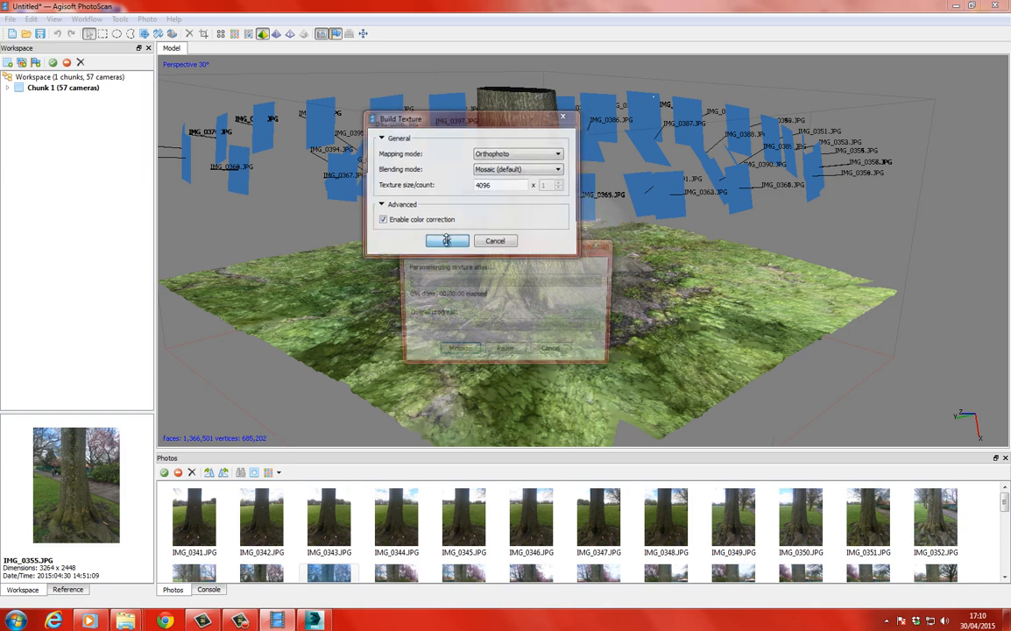
left_click_drag(468, 256, 486, 180)
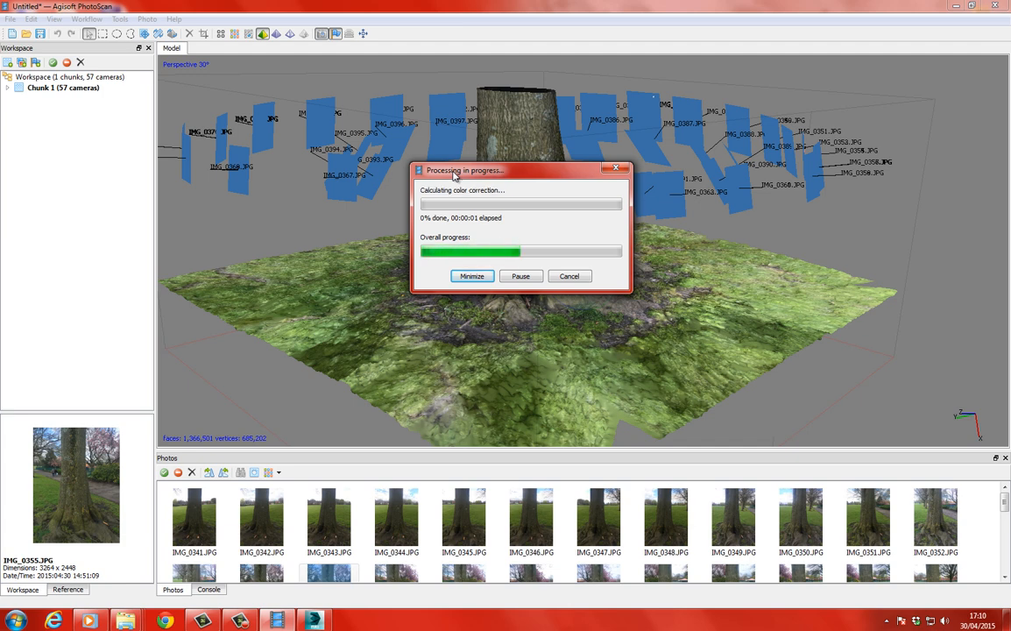
left_click_drag(453, 176, 448, 169)
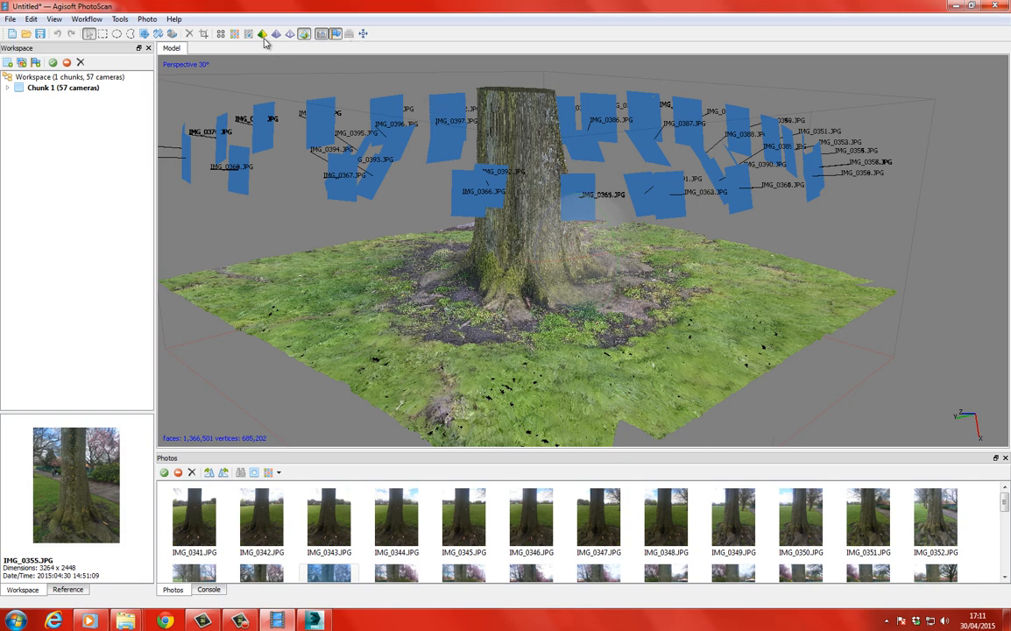
Check the textured tree from another angle and start a model export in the OBJ/FBX/KMZ category.
left_click_drag(452, 240, 641, 252)
scroll(562, 230, "up", 5)
mouse_move(564, 244)
left_mouse_down()
mouse_move(547, 263)
mouse_move(600, 239)
mouse_move(580, 253)
mouse_move(544, 235)
mouse_move(566, 231)
left_mouse_up()
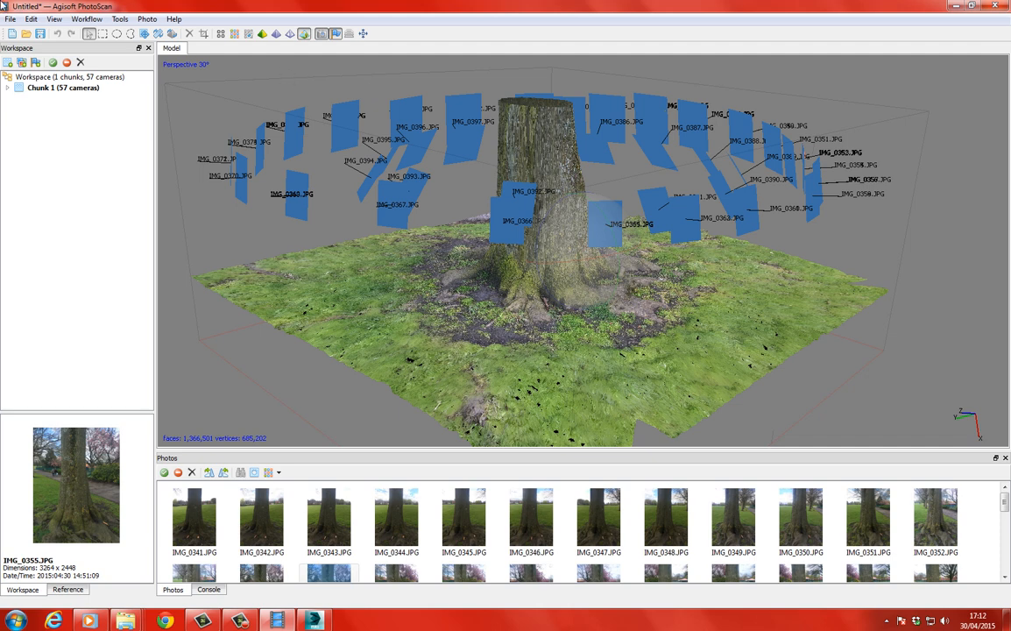
left_click(10, 19)
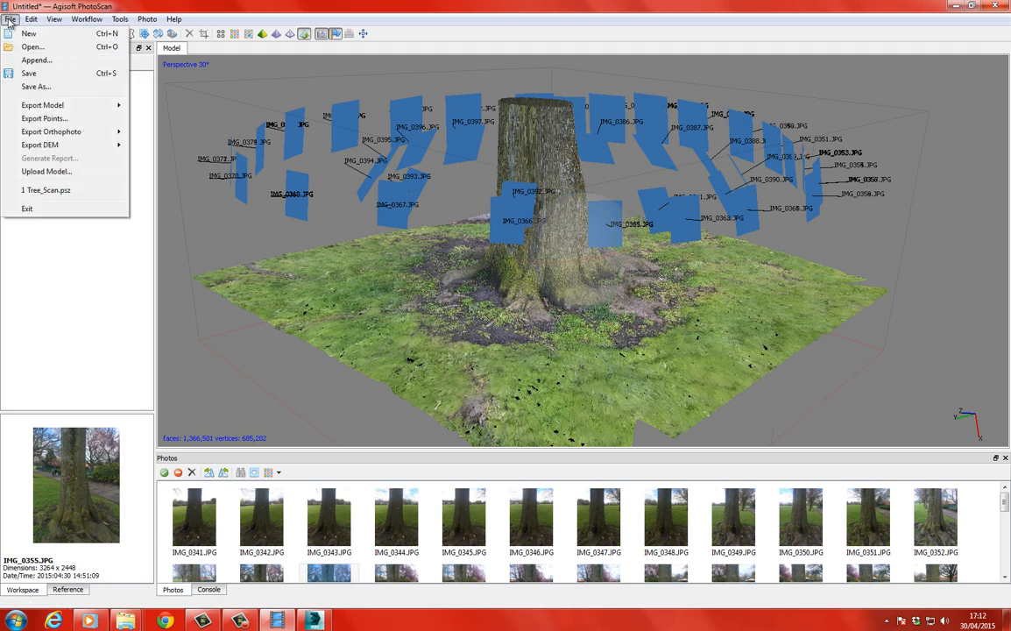
mouse_move(74, 107)
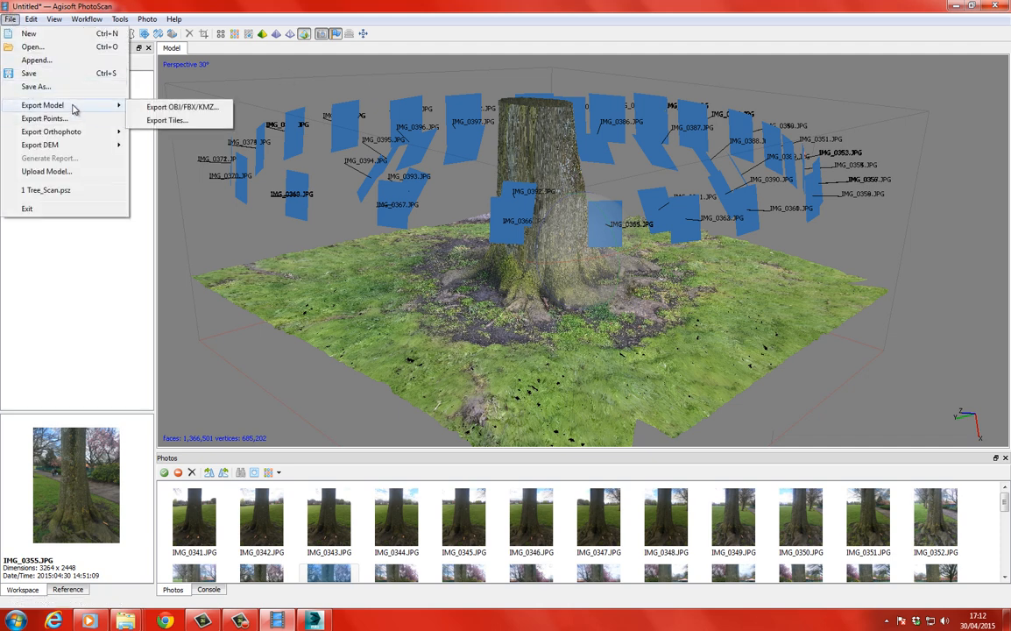
left_click(171, 109)
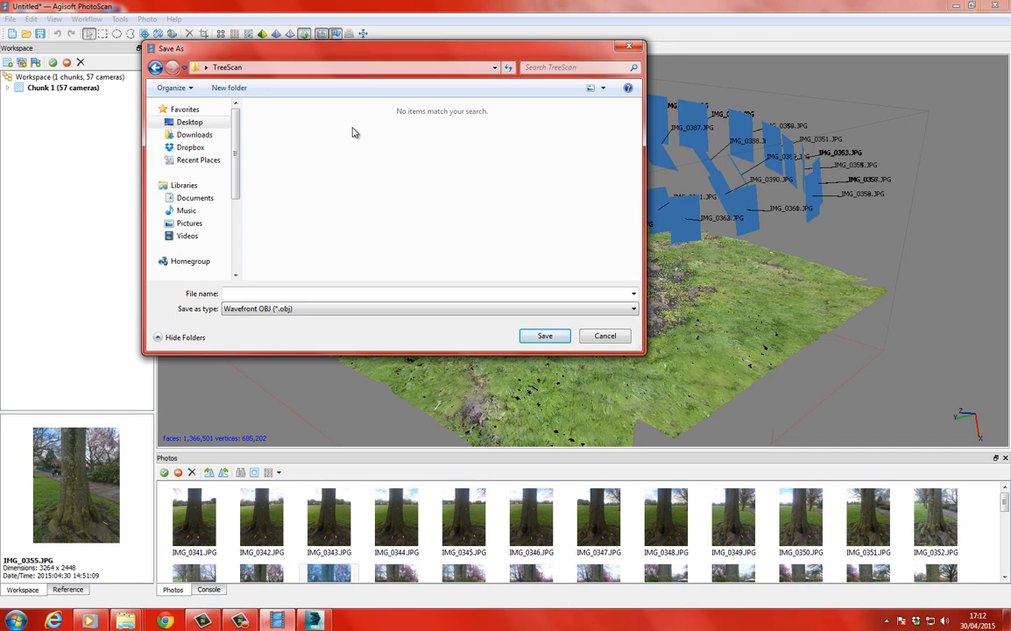
Create a folder named ScanData inside TreeScan and open it as the export destination.
left_click_drag(260, 65, 375, 75)
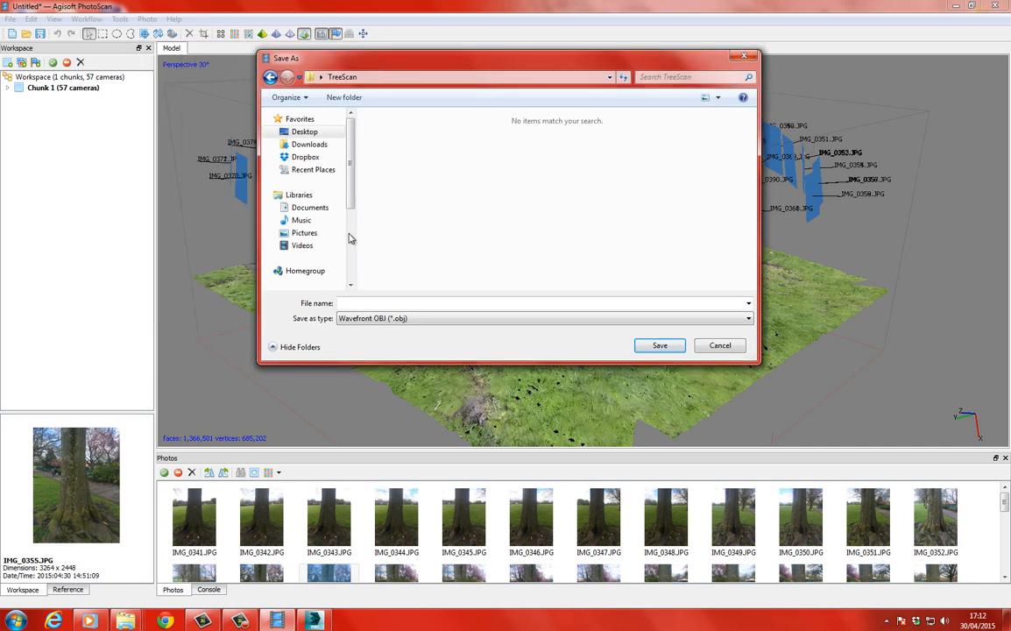
right_click(455, 182)
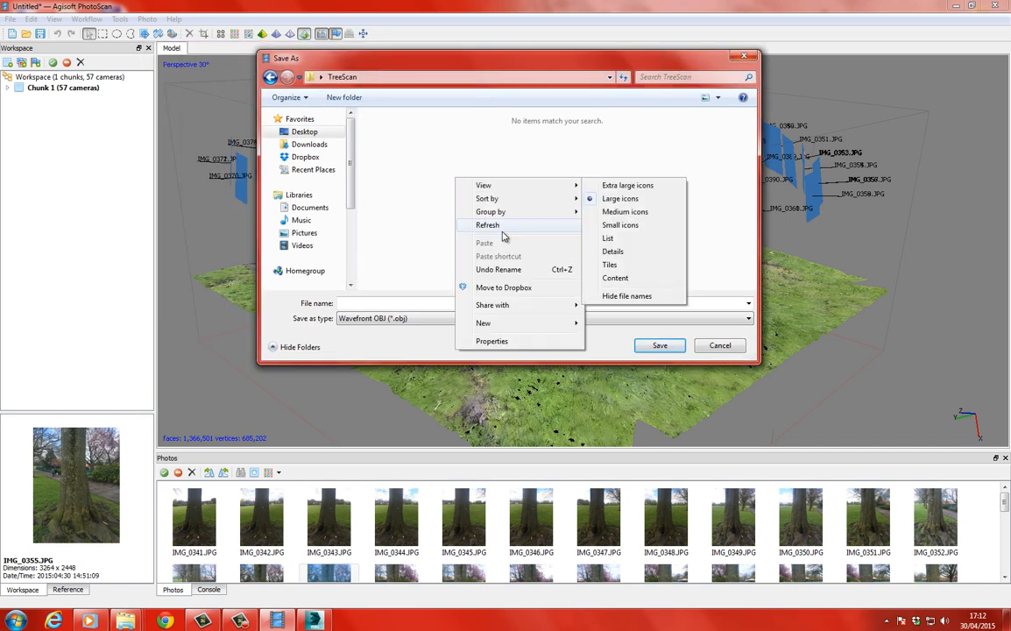
mouse_move(513, 190)
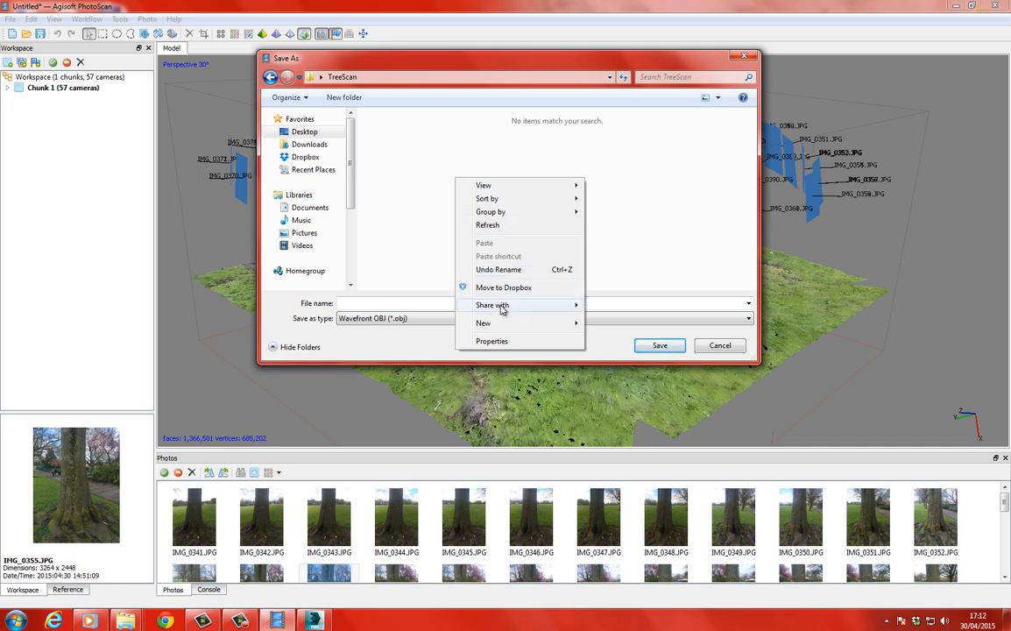
mouse_move(501, 324)
left_click(610, 323)
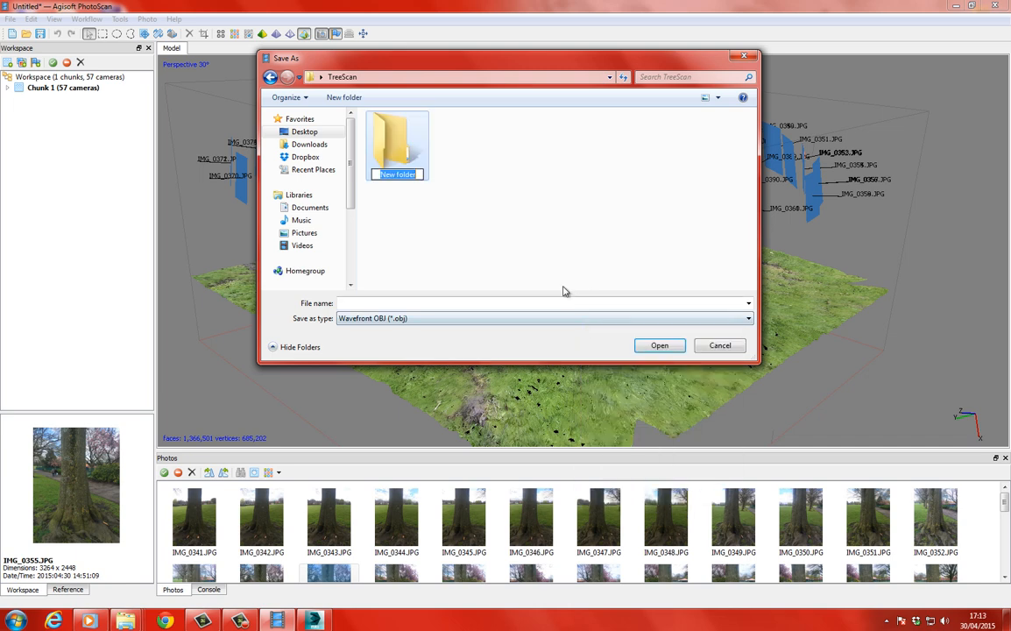
type("ScanData")
key("Return")
key("Return")
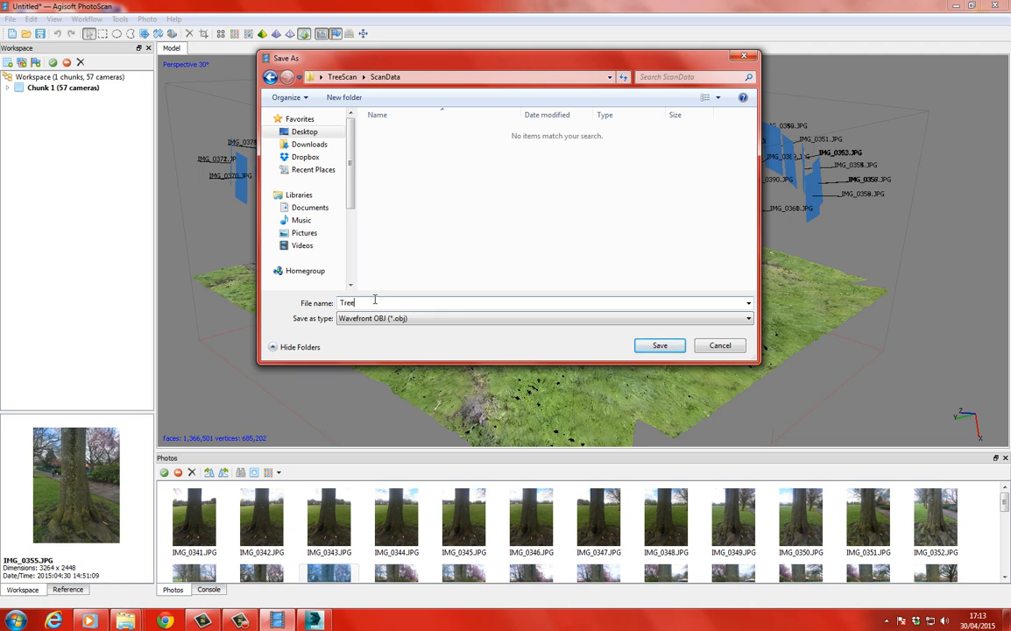
Save the model as Tree in Wavefront OBJ format, exporting the texture as JPEG with zero shift and precision 6.
left_click(660, 345)
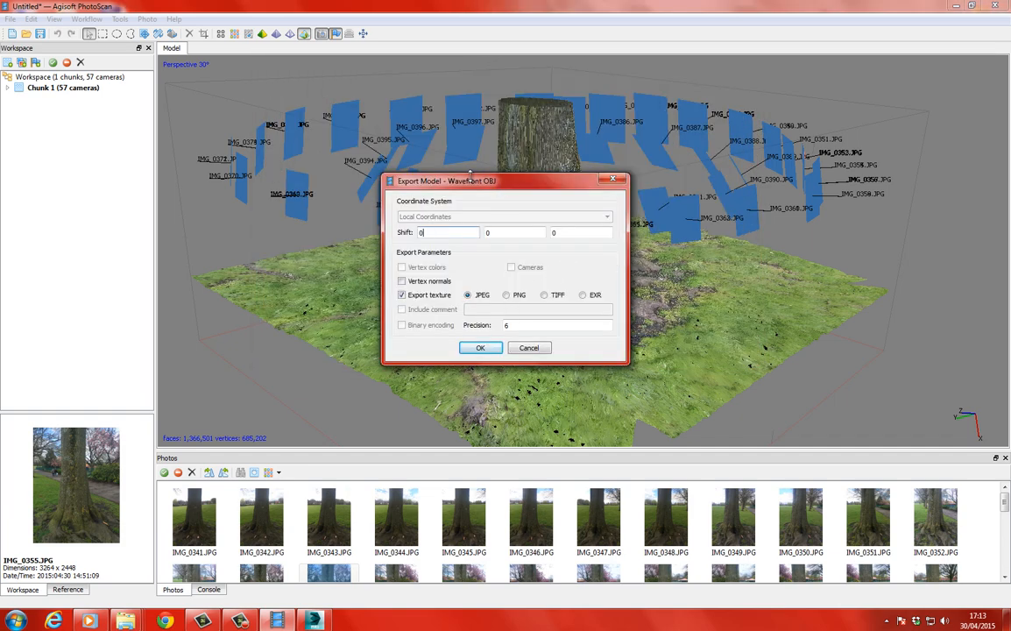
left_click_drag(480, 187, 489, 149)
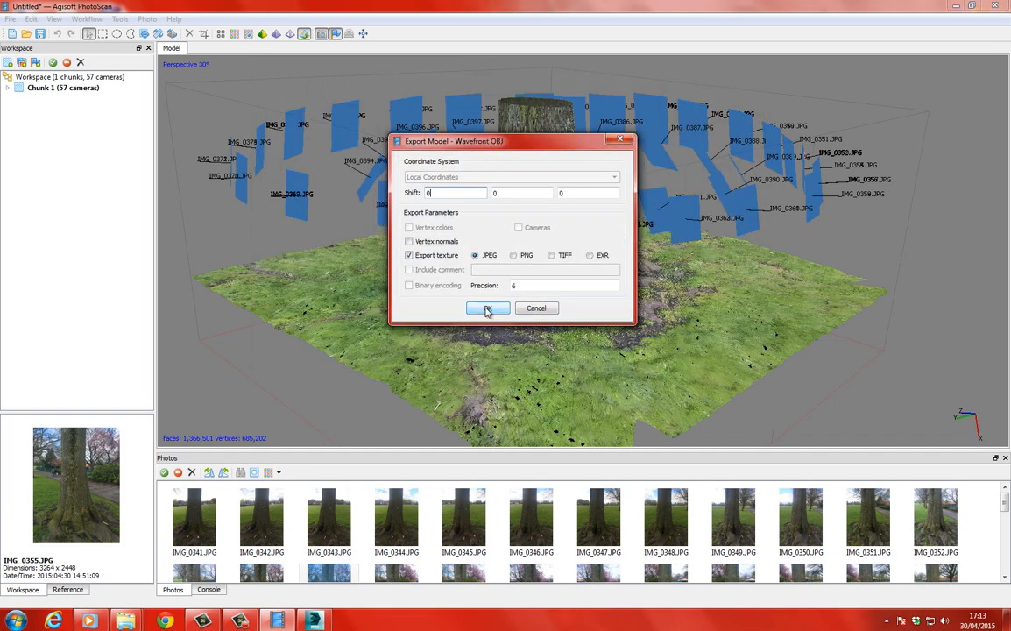
left_click(488, 307)
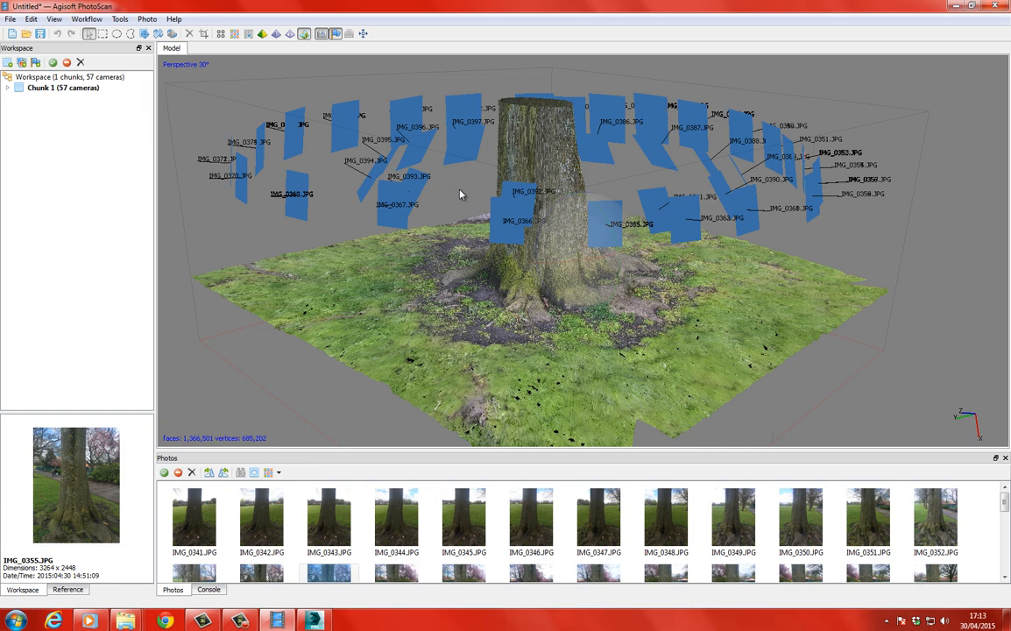
Switch to 3ds Max, import the tree OBJ with texture coordinates and materials, and maximize the Perspective view.
left_click_drag(463, 193, 429, 191)
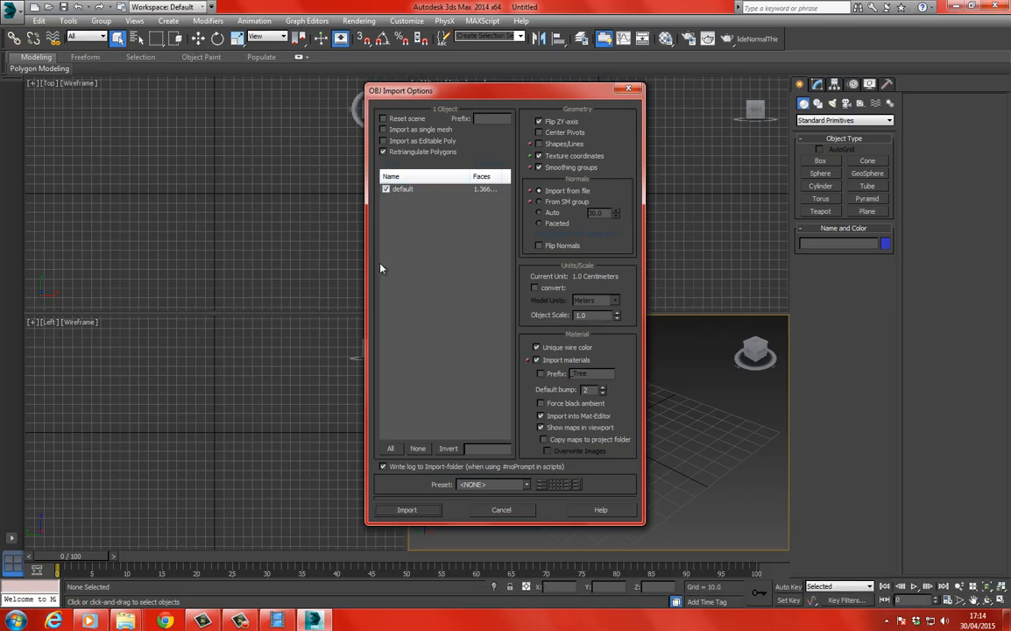
left_click(408, 510)
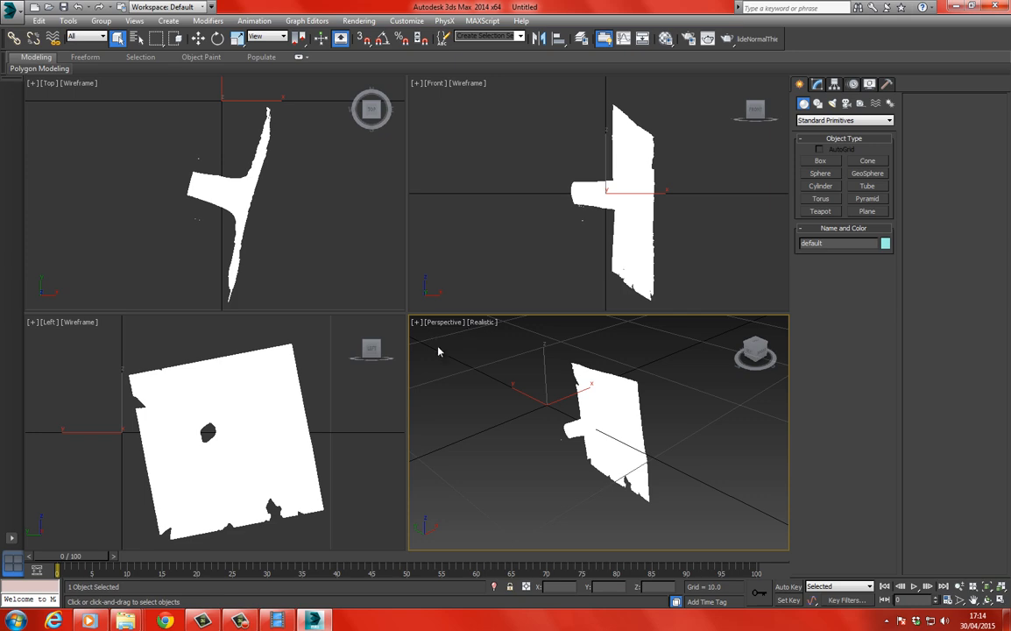
key("alt+w")
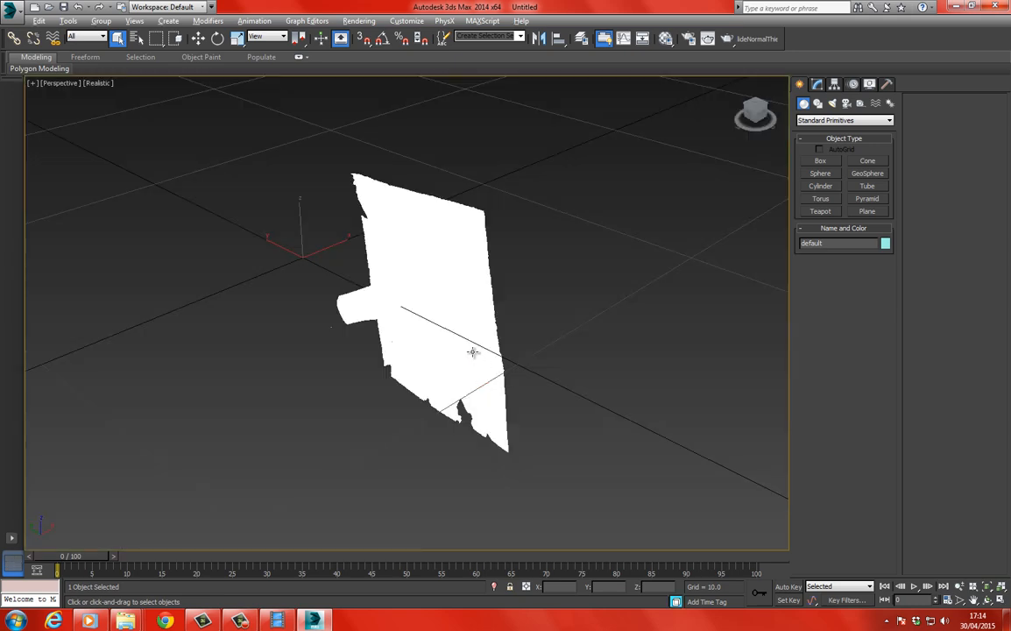
Inspect the imported tree mesh up close, checking its texture and its polygon density with edged faces shown temporarily.
left_click(307, 259)
scroll(329, 266, "up", 5)
middle_click_drag(428, 286, 371, 256)
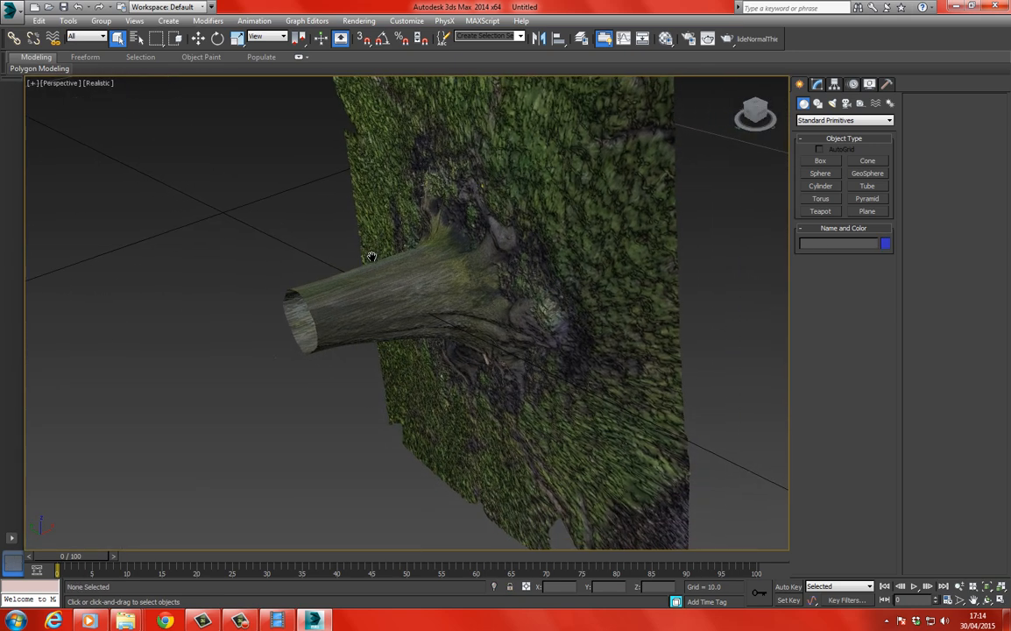
scroll(503, 214, "up", 3)
scroll(508, 217, "up", 2)
key("F4")
scroll(378, 217, "down", 6)
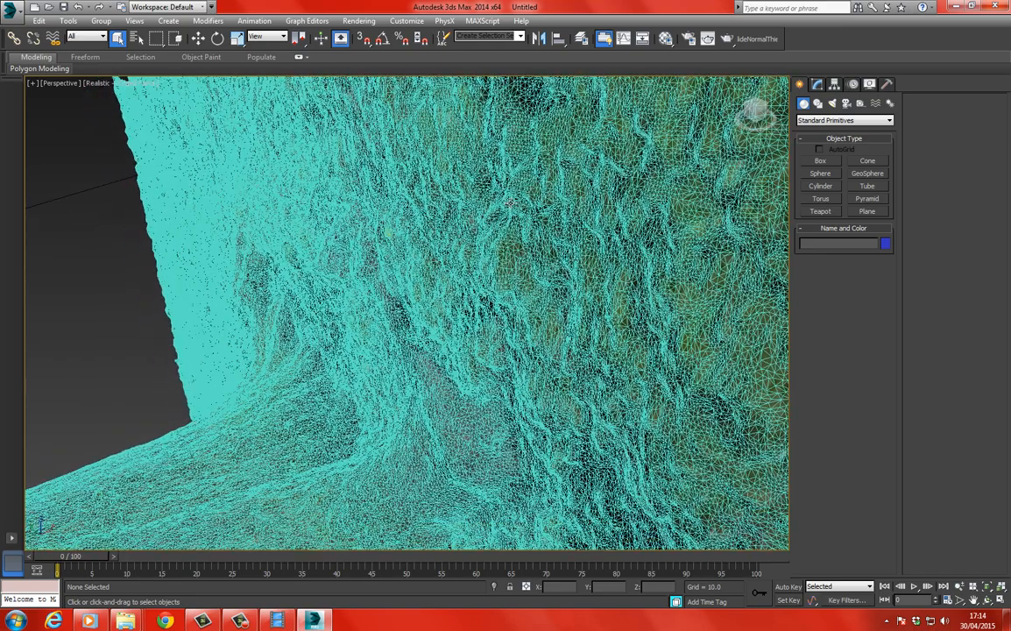
key("F4")
scroll(320, 224, "down", 4)
Rotate the tree mesh about 88 degrees in the Front view so the trunk stands upright.
key("f")
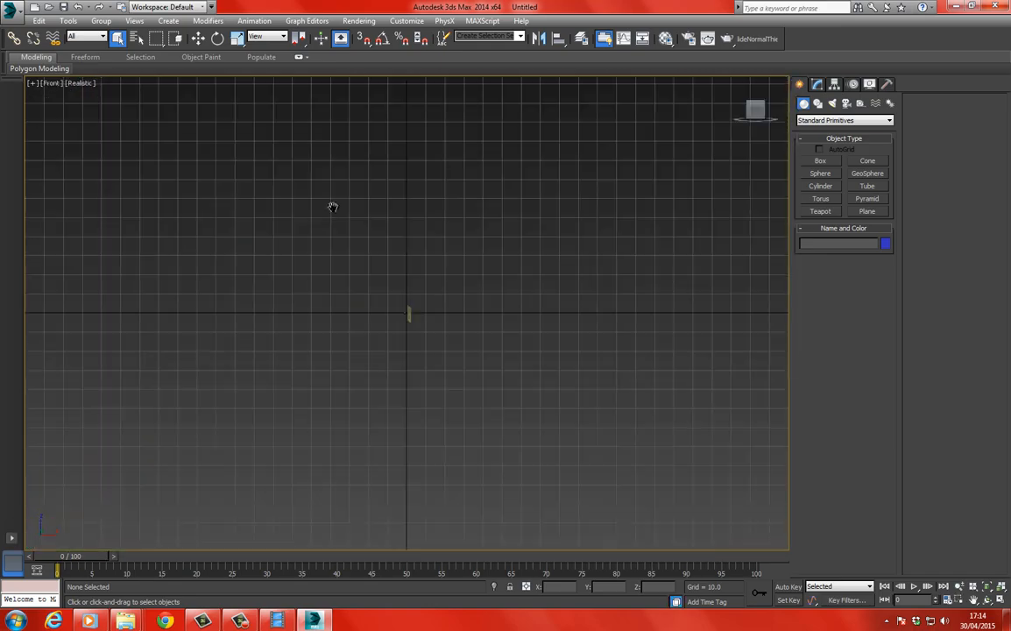
scroll(337, 229, "up", 5)
scroll(285, 154, "up", 6)
left_click(448, 244)
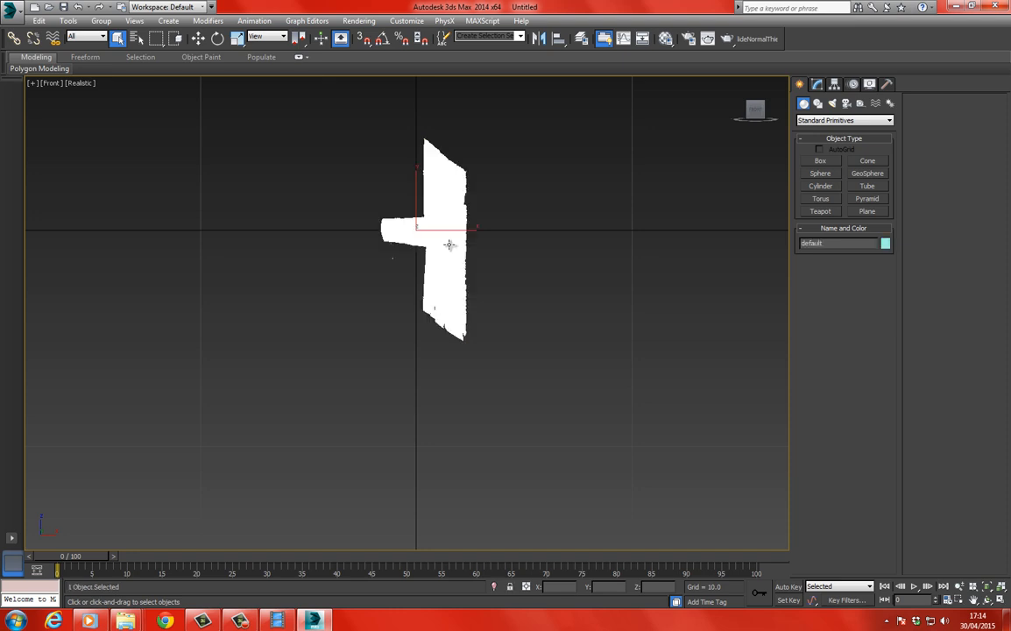
left_click(219, 38)
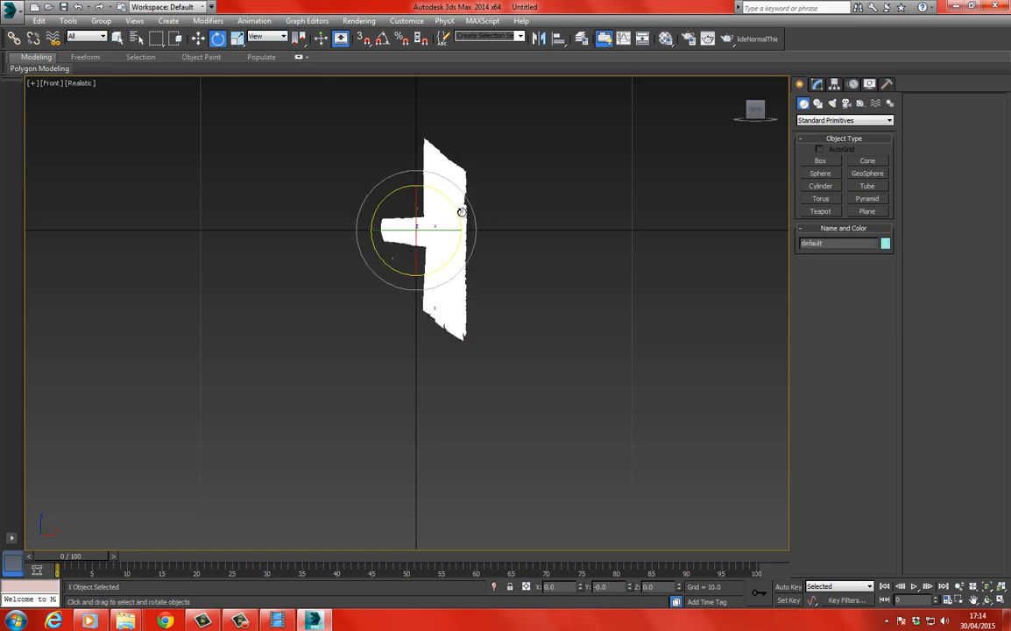
left_click_drag(464, 204, 474, 318)
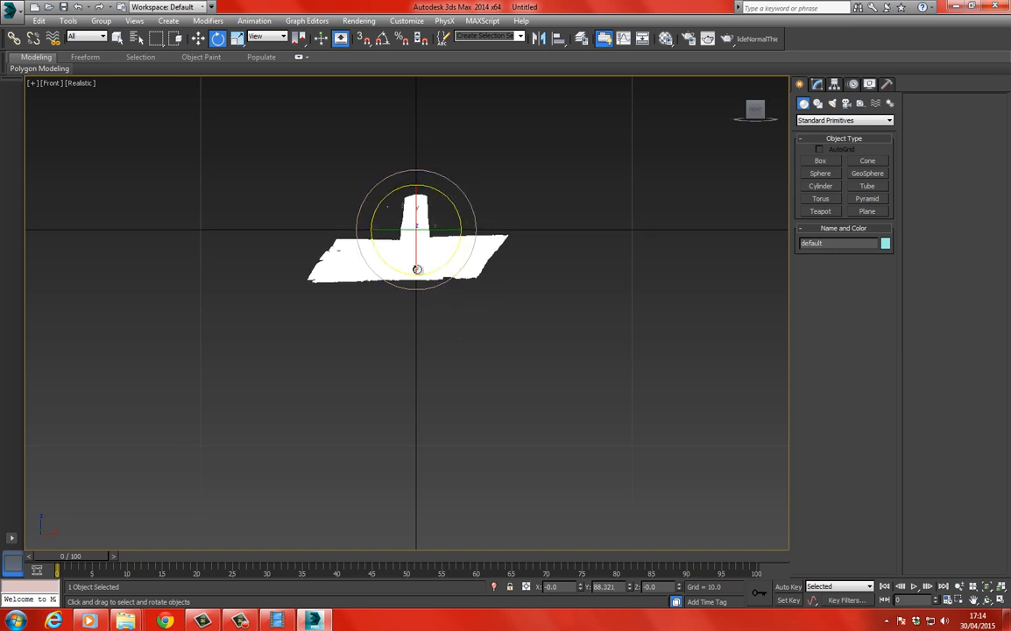
In the Left view, rotate the tree mesh to level the ground and move it close to the grid origin.
key("l")
middle_click_drag(371, 198, 351, 185)
left_click_drag(417, 237, 294, 186)
left_click(199, 39)
left_click(309, 311)
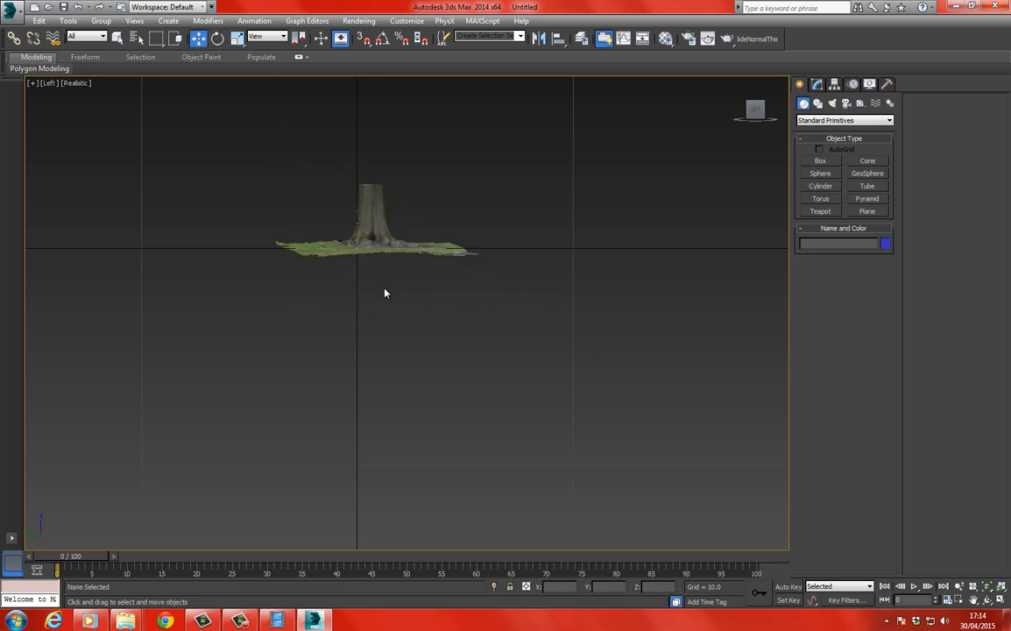
Select the tree mesh and convert it to an Editable Poly.
left_click(367, 219)
key("z")
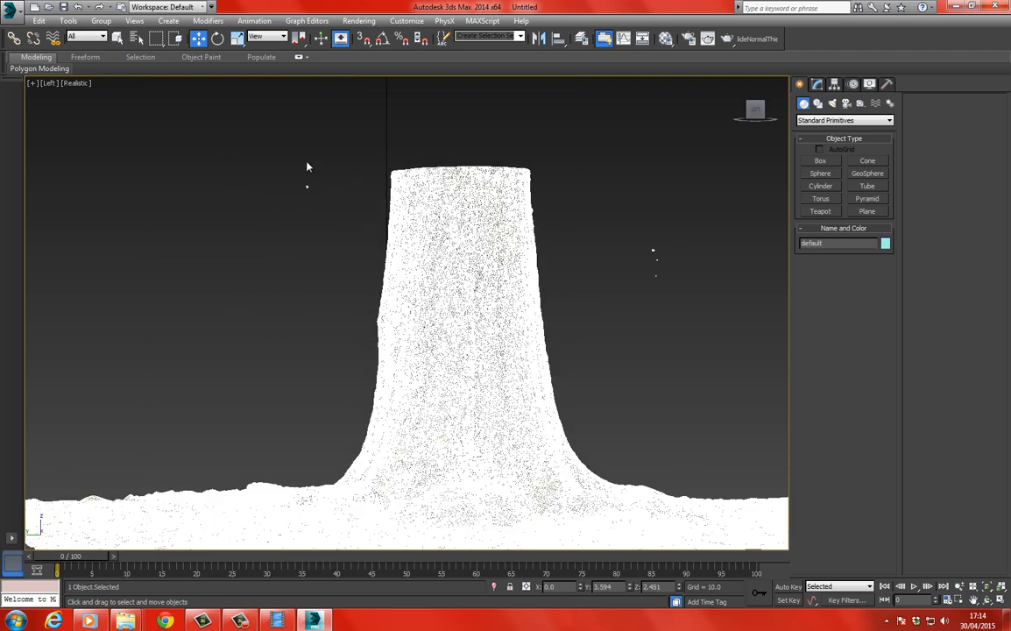
middle_click_drag(307, 166, 399, 187)
scroll(400, 186, "down", 4)
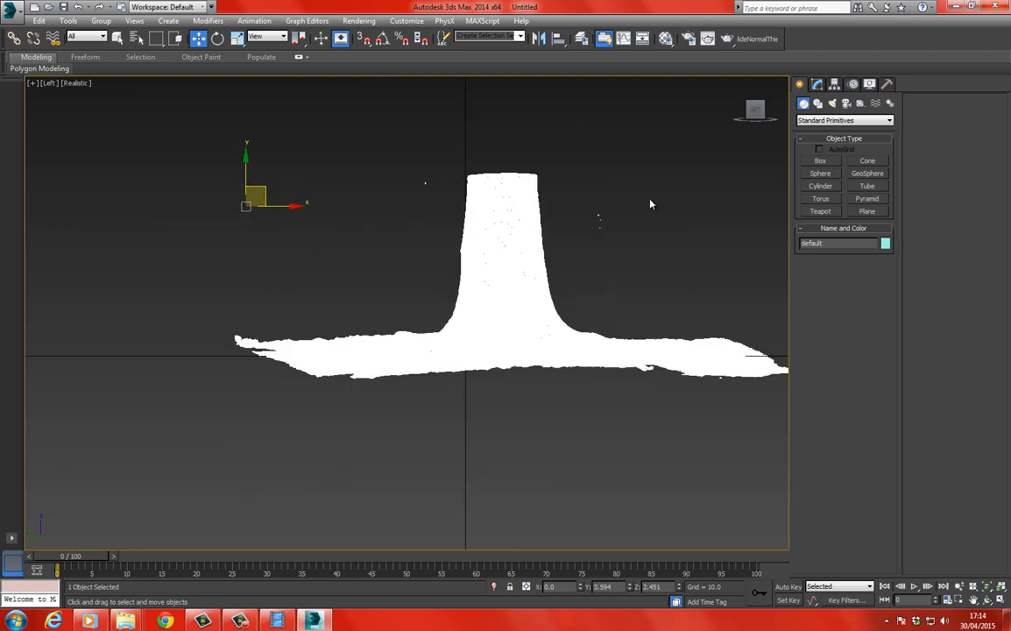
left_click(822, 83)
right_click(487, 234)
mouse_move(558, 346)
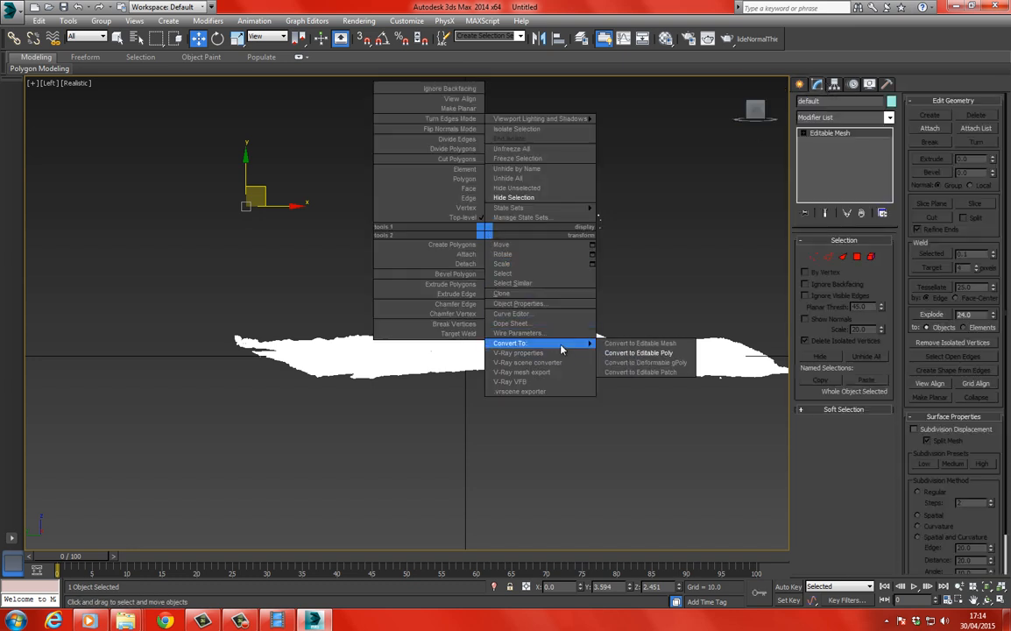
left_click(624, 347)
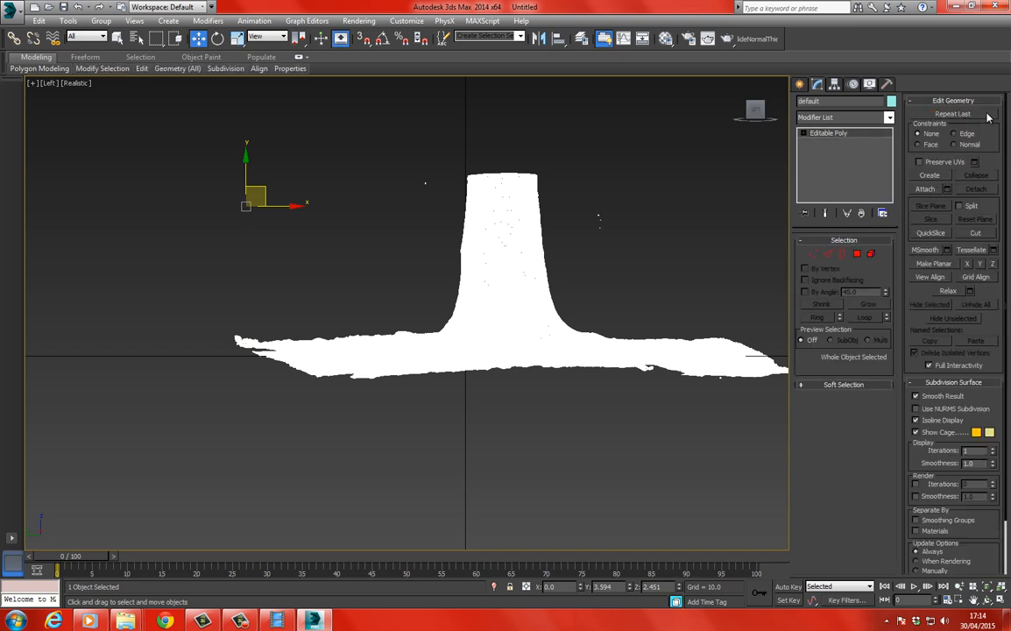
Delete all floating mesh elements around the tree, keeping only the main trunk-and-ground element.
left_click(870, 253)
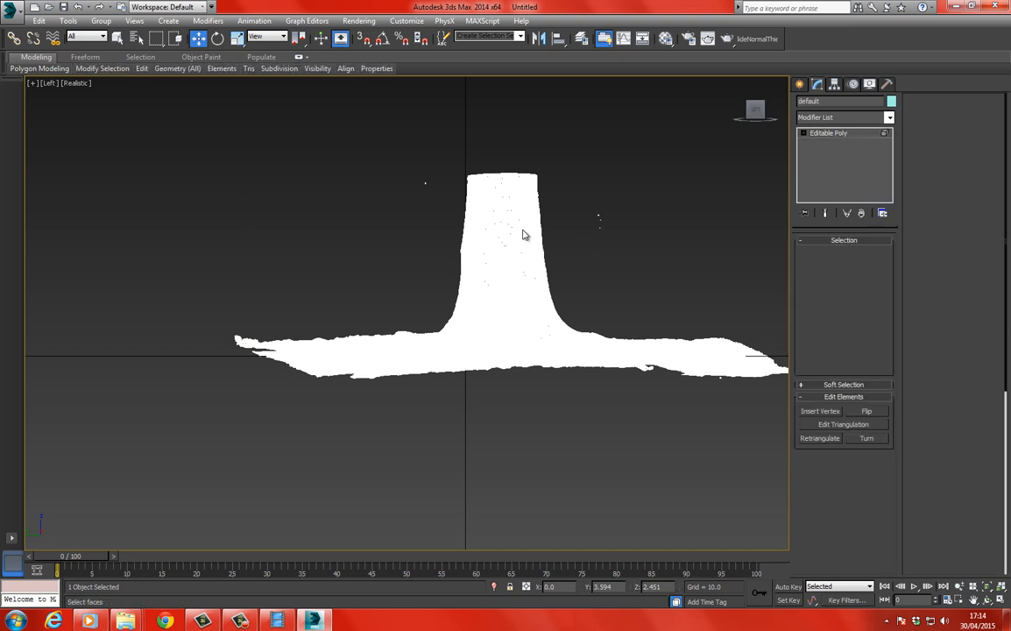
left_click(446, 341)
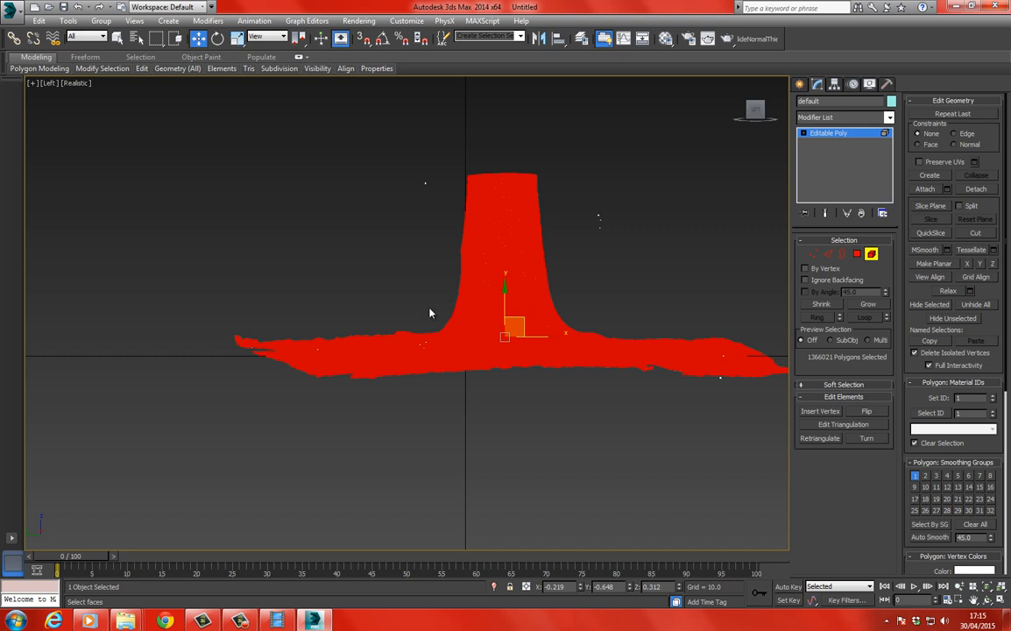
key("ctrl+i")
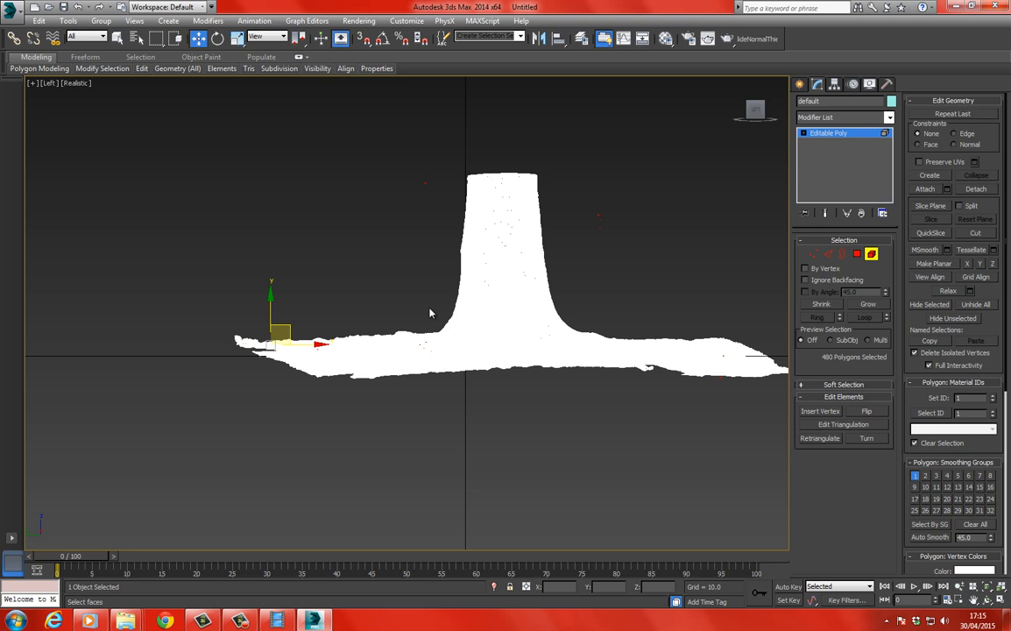
key("Delete")
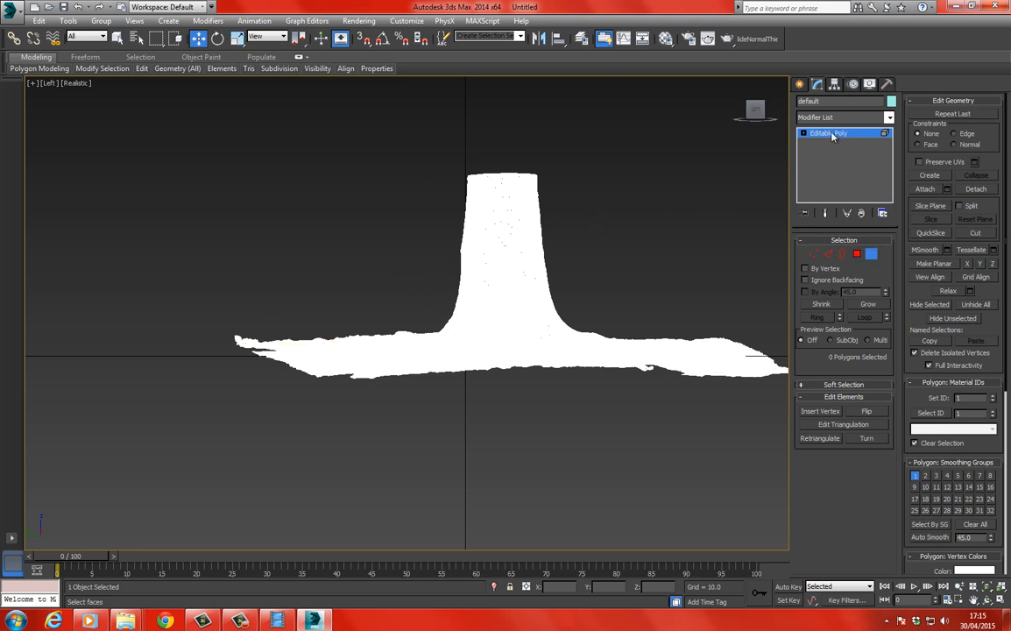
key("4")
left_click(583, 227)
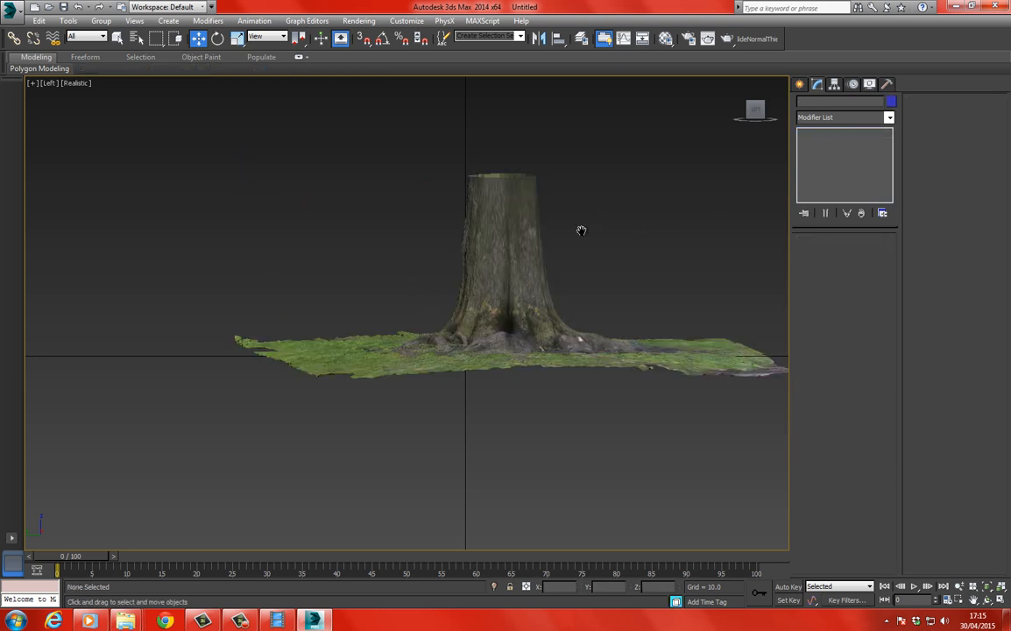
Center the tree mesh's pivot to the object, affecting the pivot only.
middle_click_drag(583, 228, 543, 195)
left_click(501, 228)
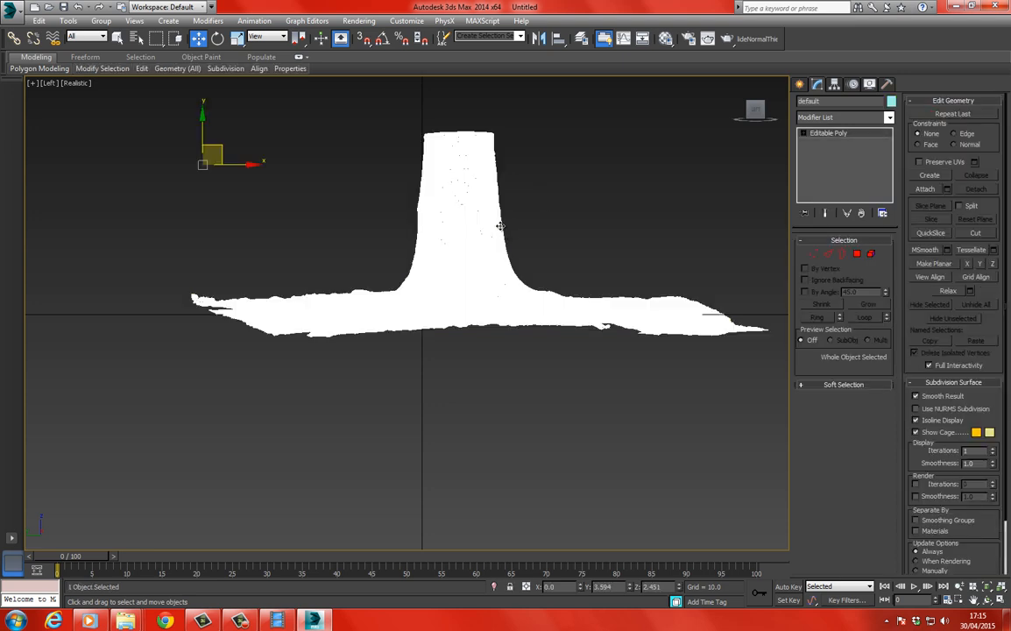
left_click(834, 84)
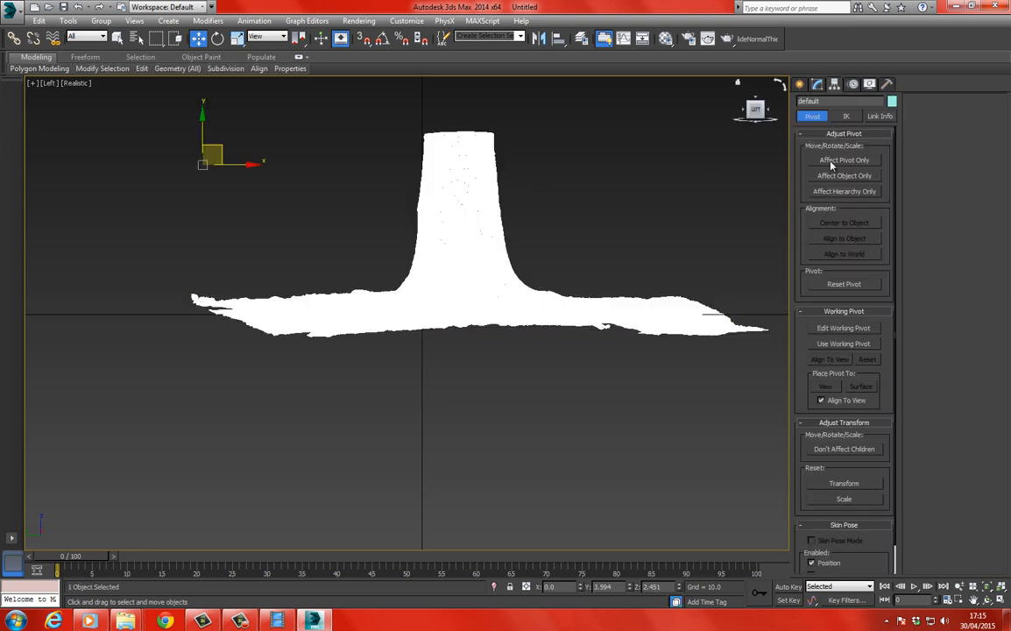
left_click(827, 161)
left_click(841, 223)
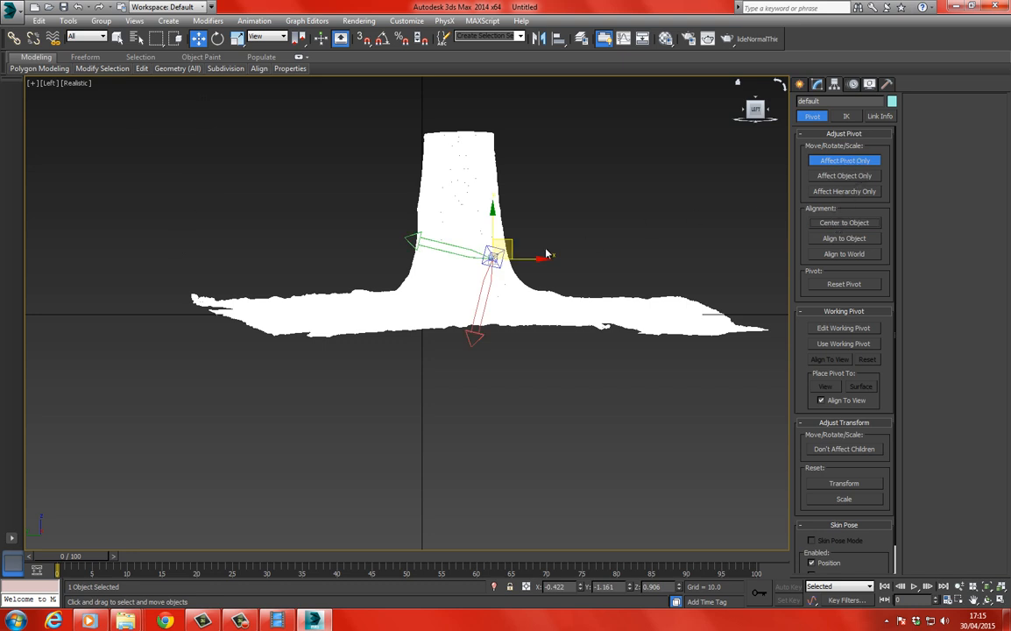
left_click(842, 162)
Reset the tree mesh's transform with Reset XForm and convert it to an Editable Poly again.
left_click(886, 84)
left_click(867, 233)
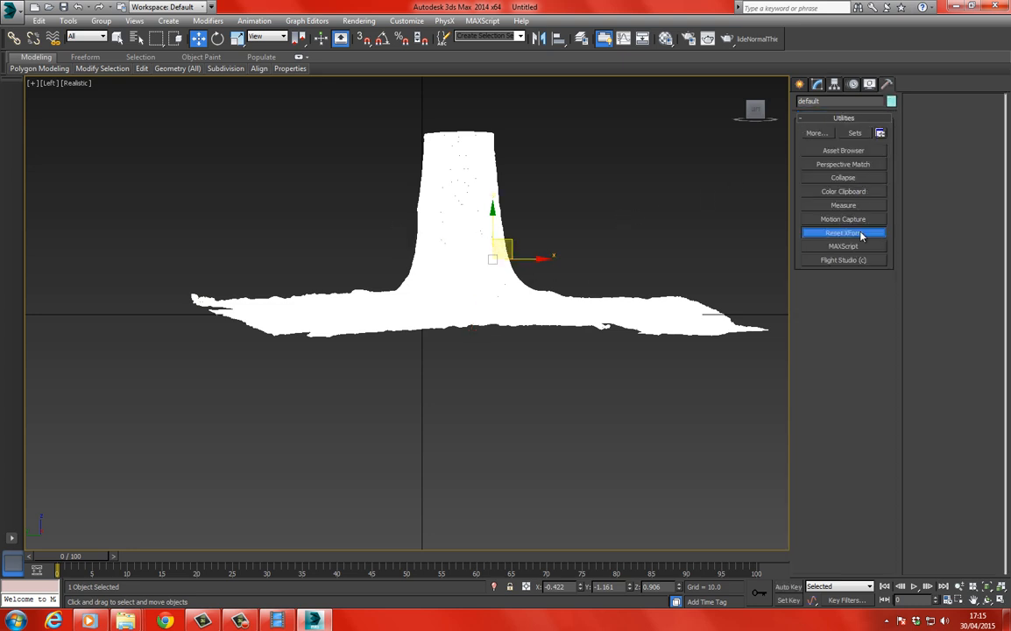
right_click(527, 291)
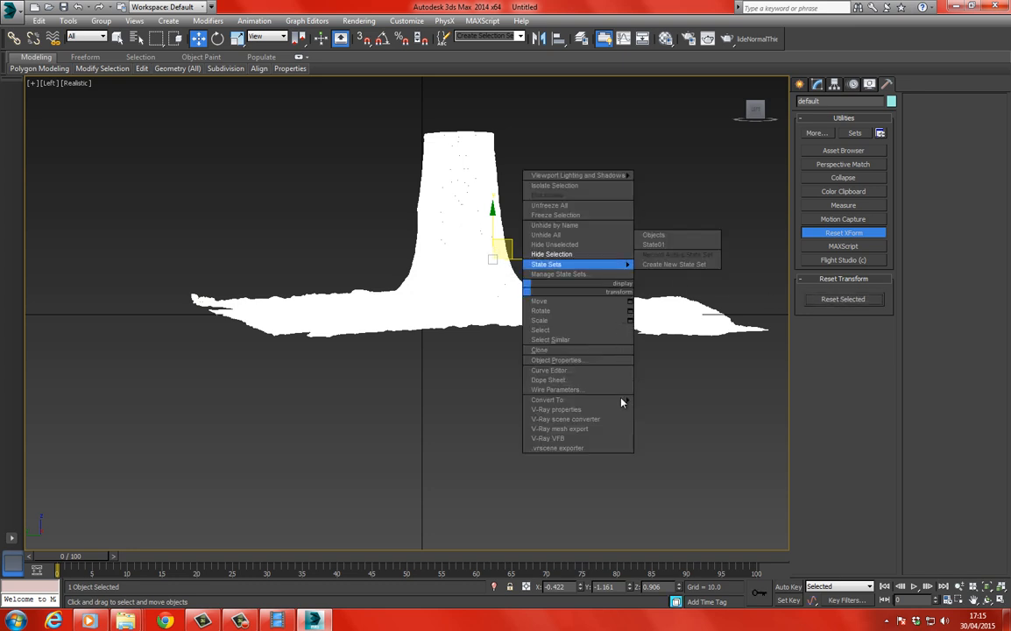
left_click(494, 389)
right_click(450, 261)
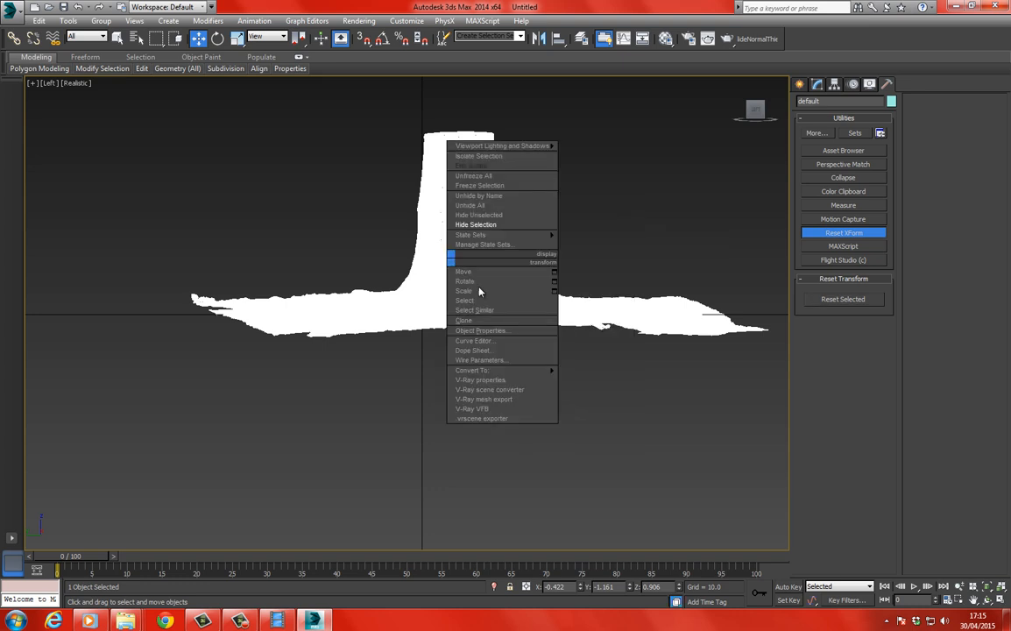
left_click(585, 372)
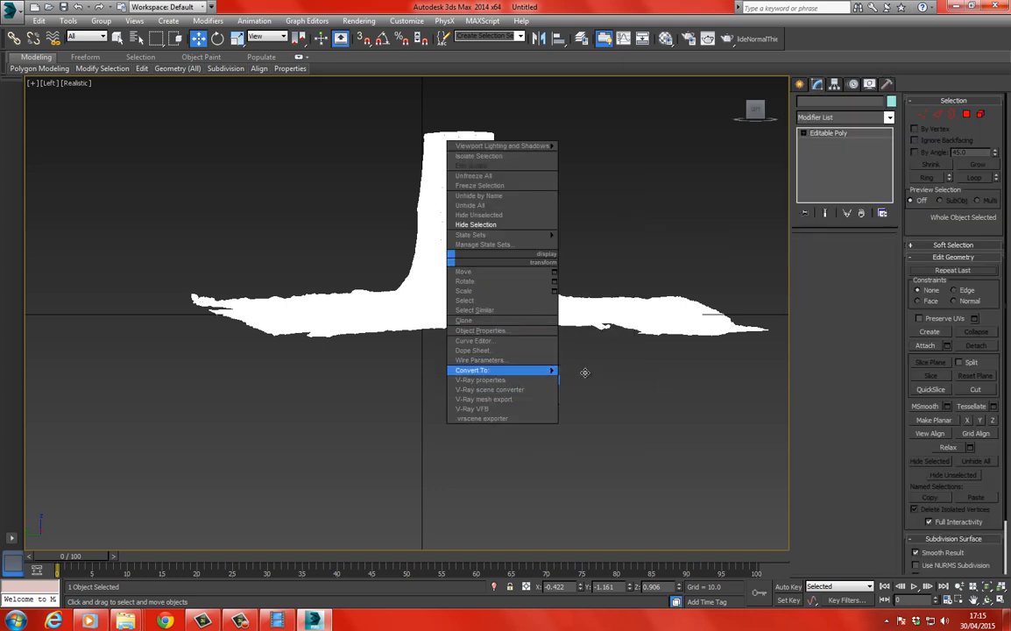
left_click(591, 397)
Examine the cleaned tree mesh from several angles in the Perspective view, checking its texture and edged faces.
middle_click_drag(501, 376, 504, 359)
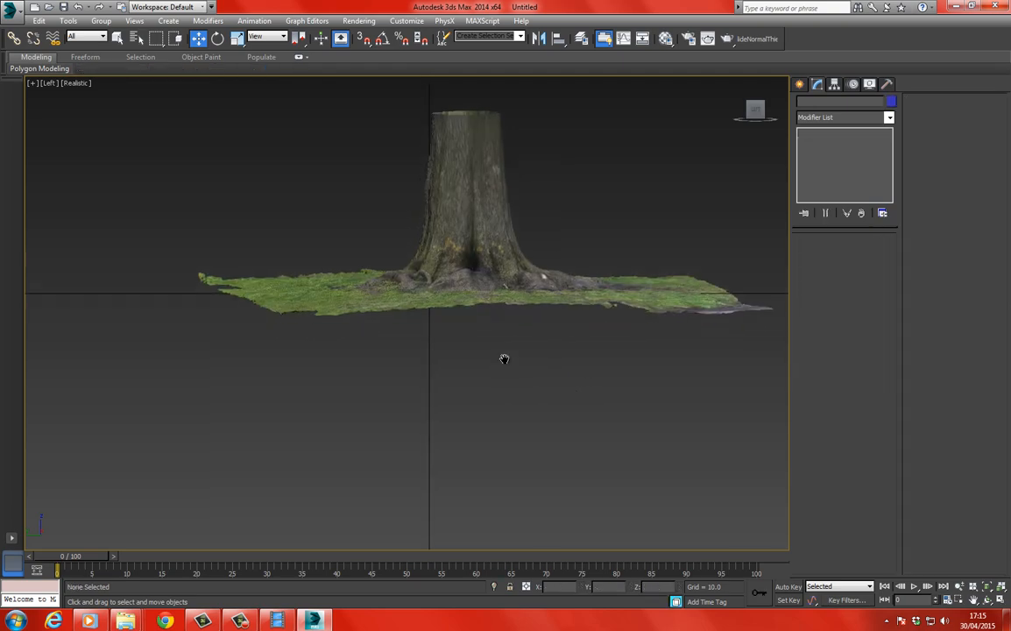
key("p")
middle_click_drag(480, 320, 434, 292, "alt")
key("F4")
key("F4")
scroll(448, 260, "down", 5)
left_click_drag(434, 289, 379, 202)
scroll(411, 243, "down", 5)
scroll(424, 263, "up", 5)
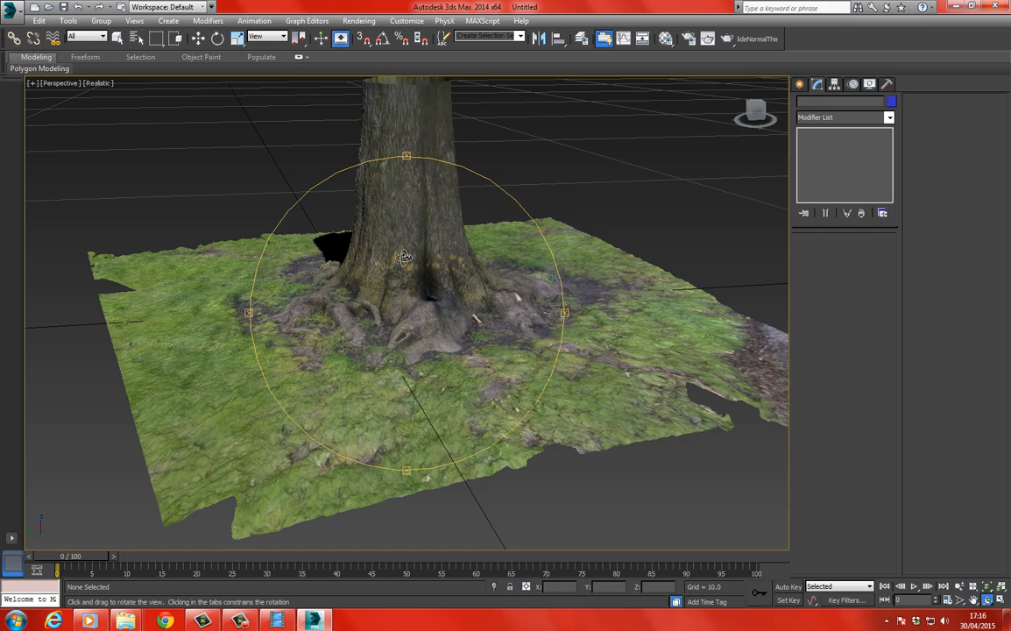
left_click_drag(405, 256, 239, 92)
Select the tree mesh and set up an Export Selected to the ScanData folder in gw::OBJ-Exporter format.
left_click(198, 38)
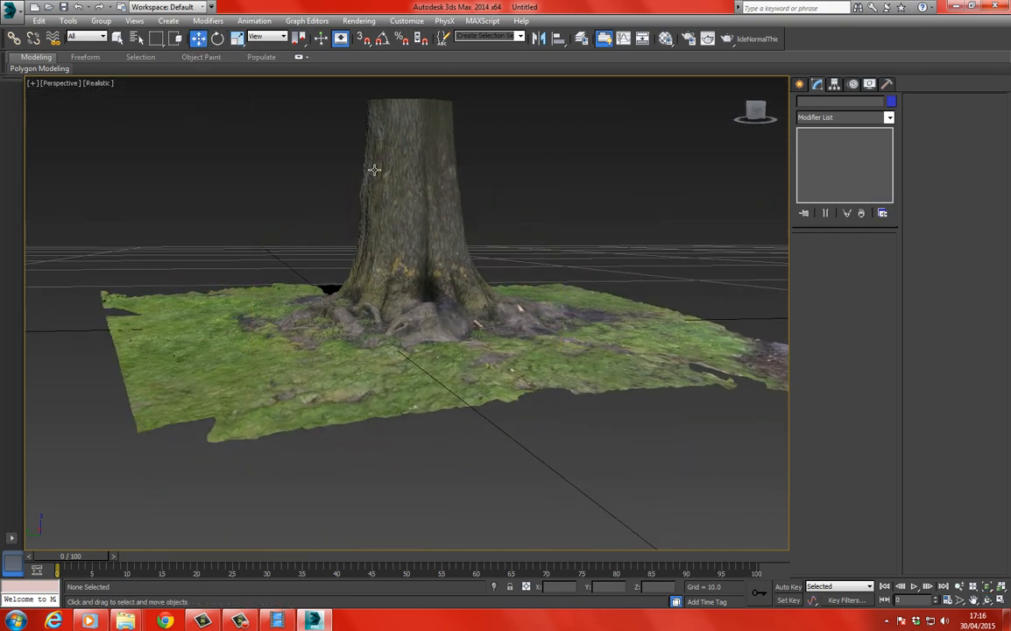
left_click(374, 169)
left_click(12, 8)
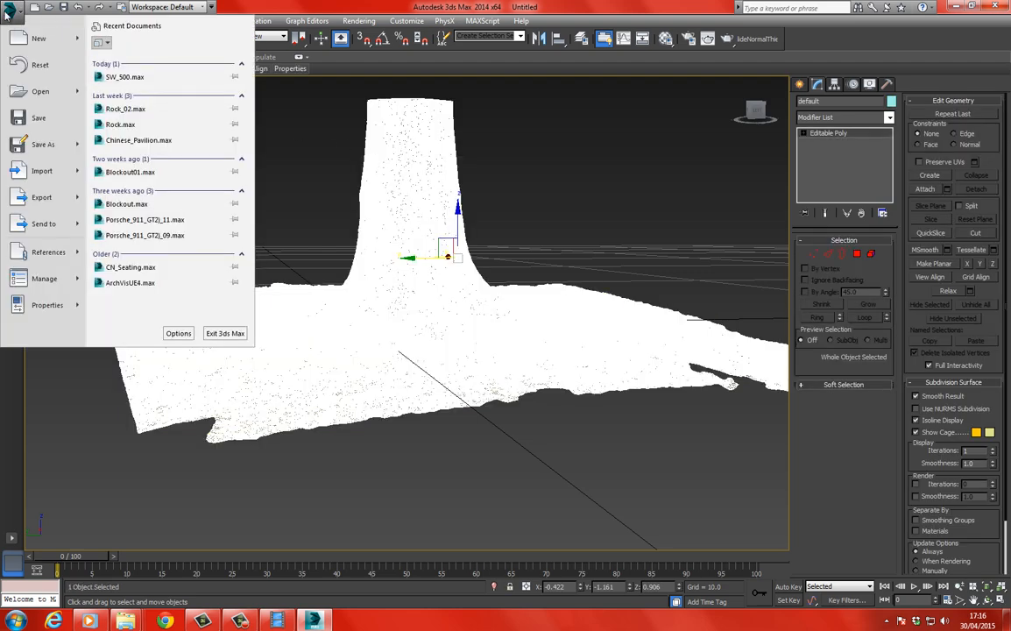
mouse_move(41, 198)
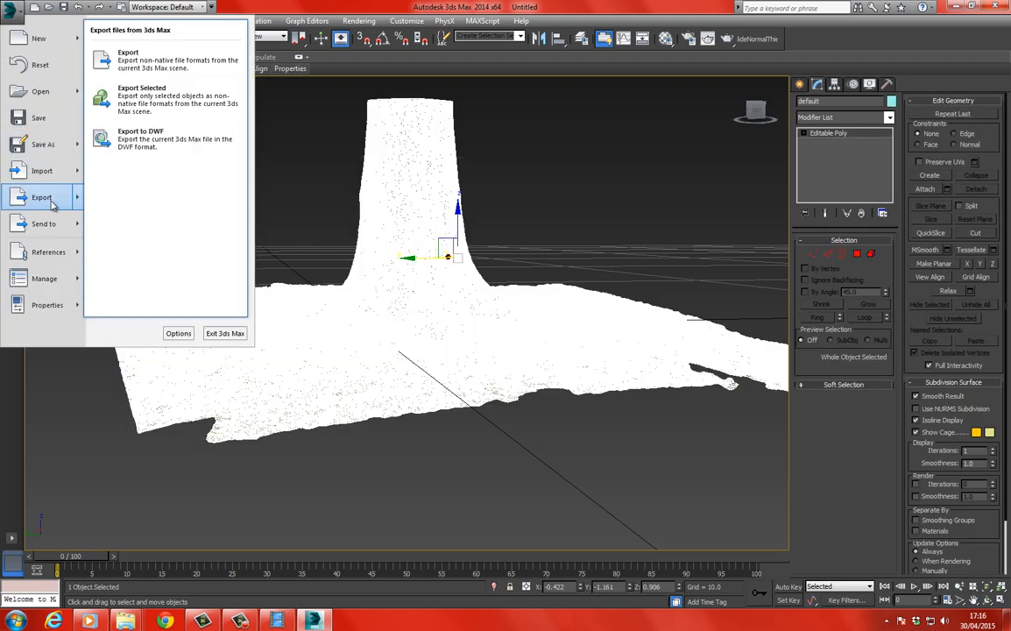
left_click(175, 96)
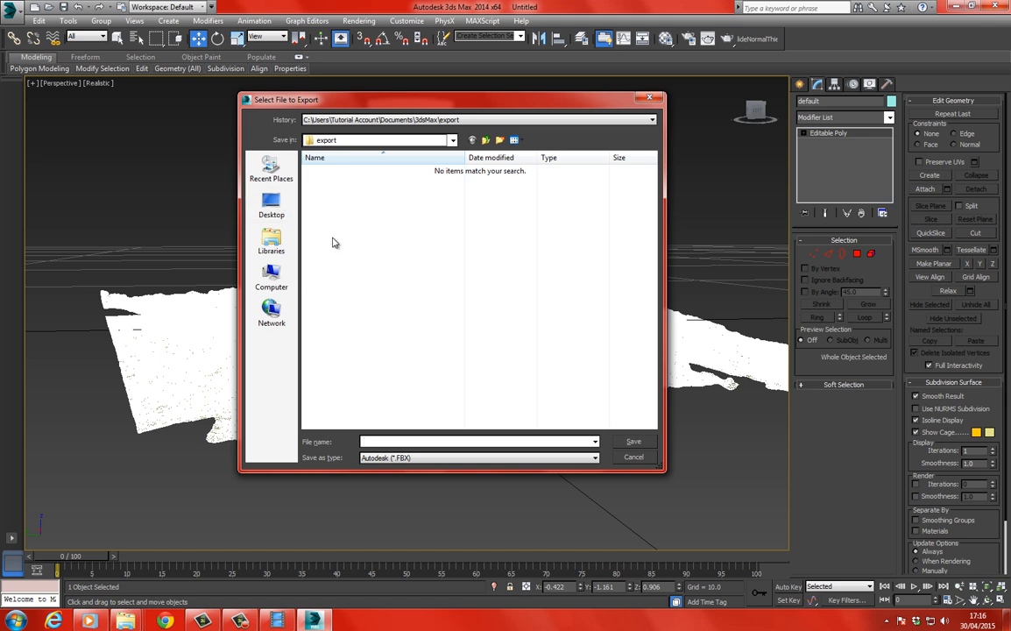
left_click_drag(343, 106, 376, 46)
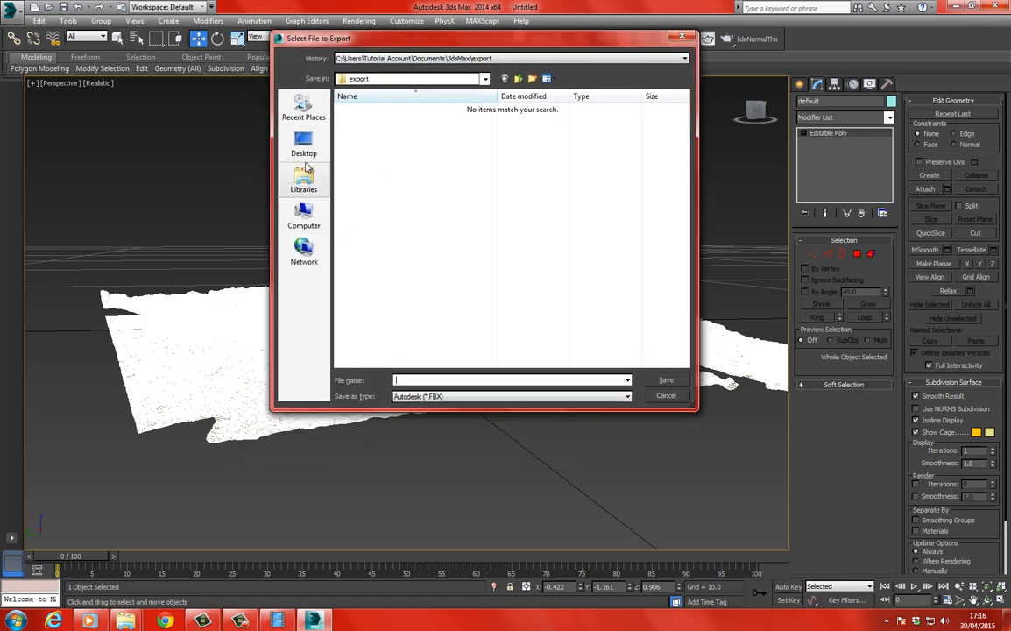
left_click(313, 155)
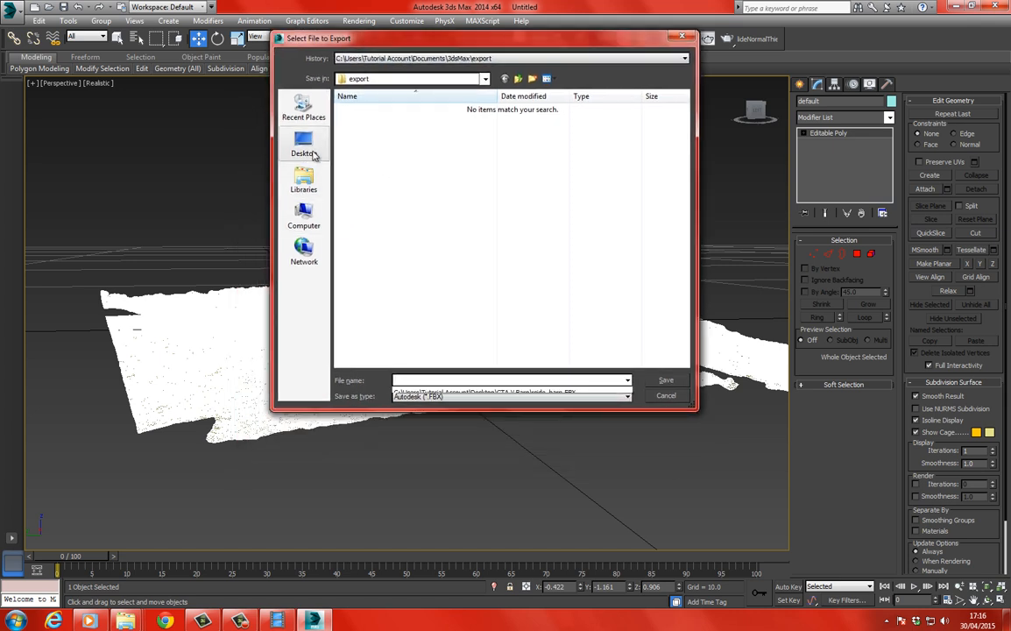
left_click(615, 177)
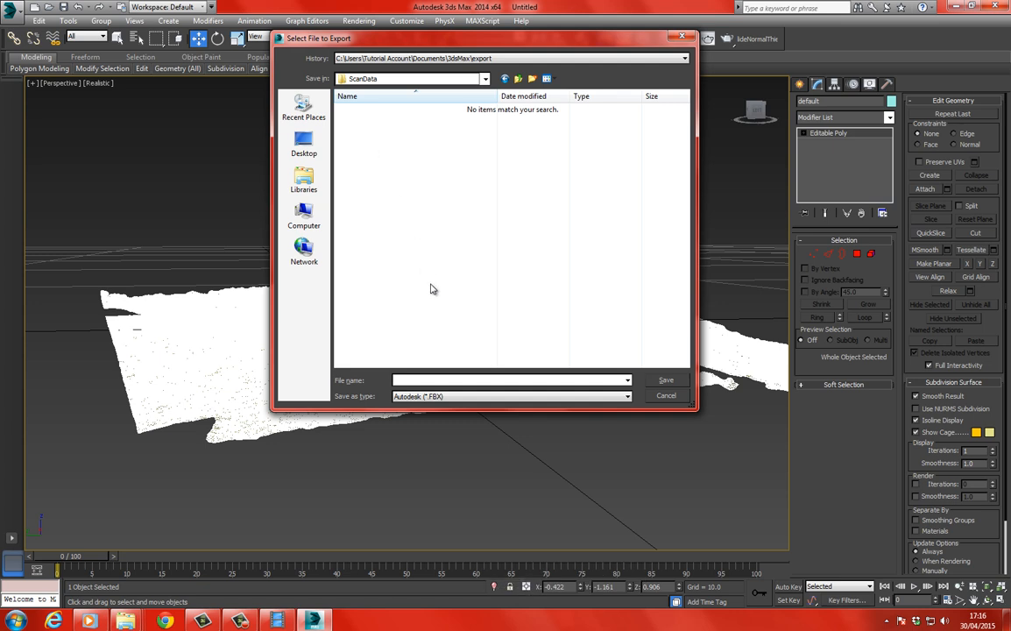
left_click(451, 396)
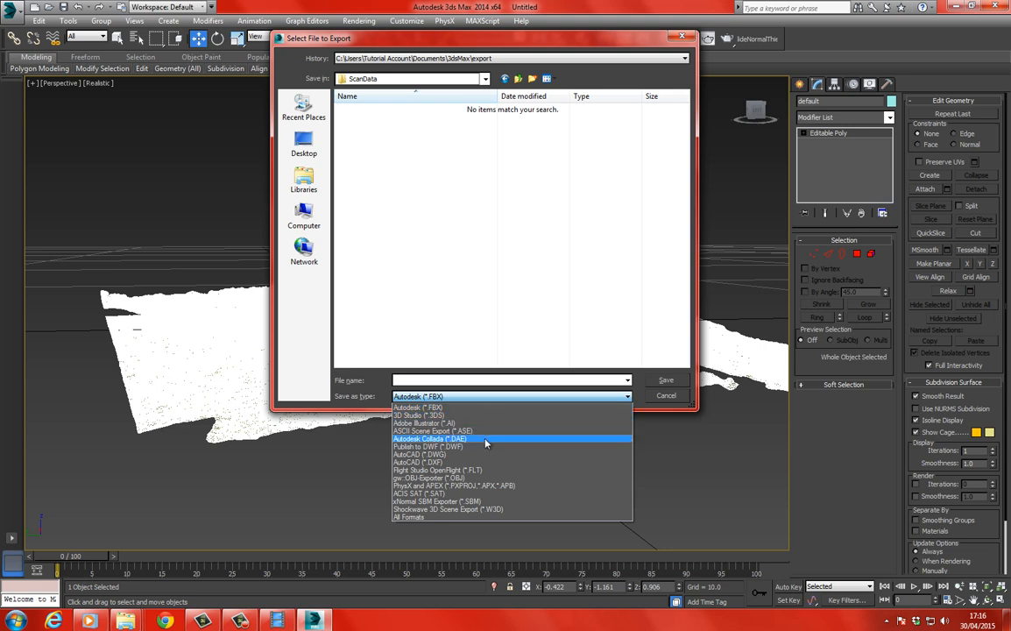
left_click(486, 477)
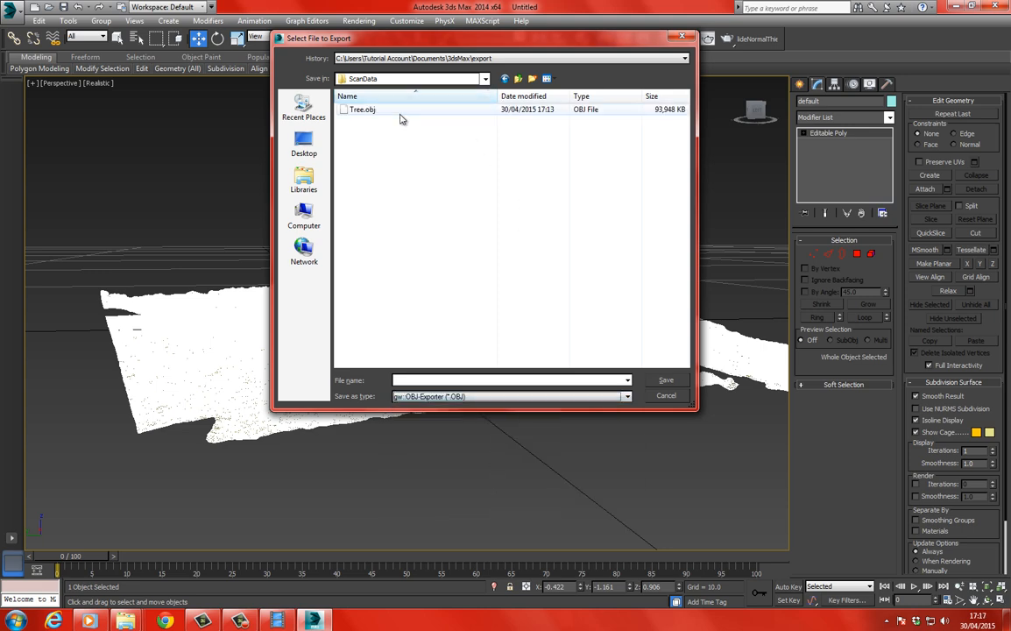
Overwrite Tree.obj with the selected mesh, exporting it with the ZBrush preset.
double_click(362, 109)
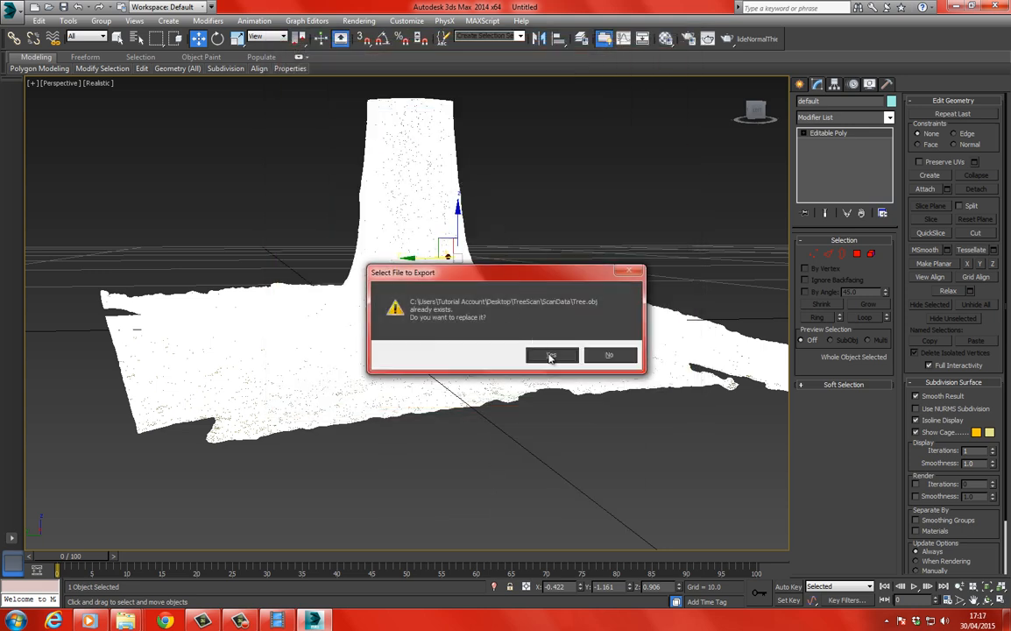
left_click(550, 356)
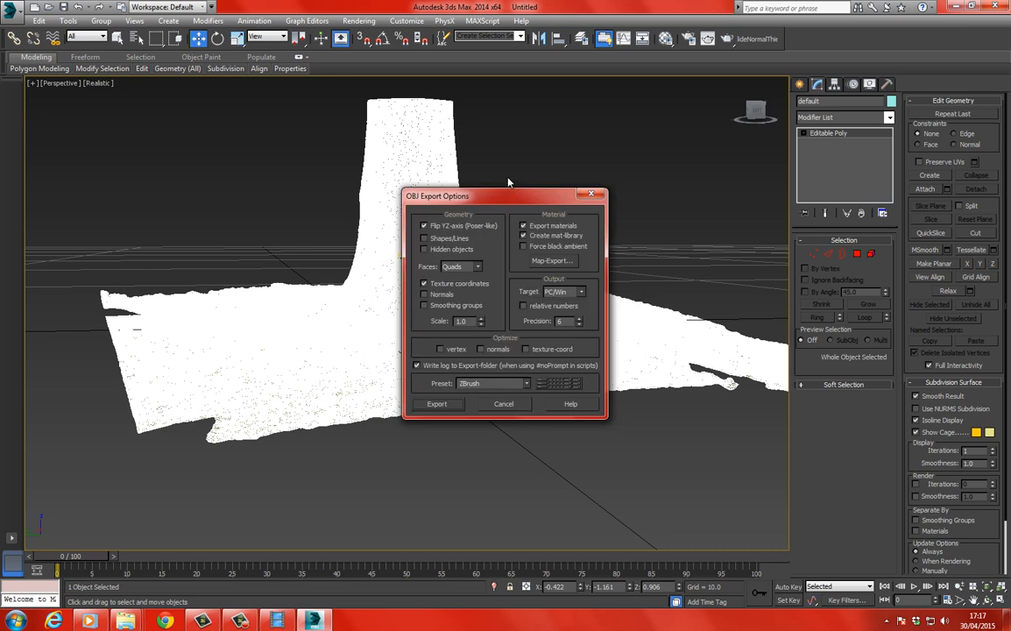
left_click_drag(500, 196, 455, 108)
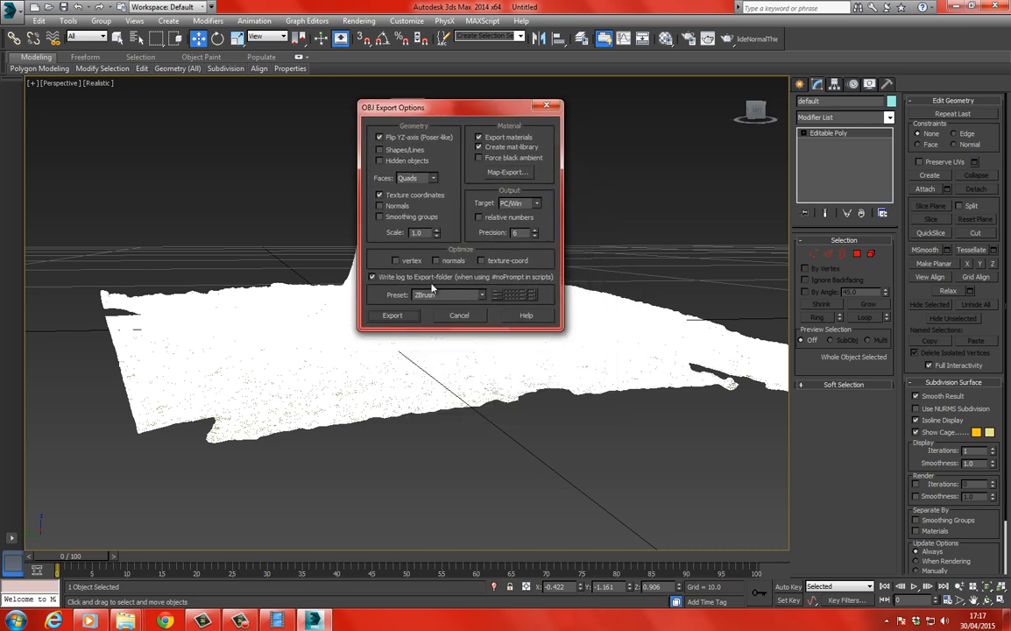
left_click(391, 316)
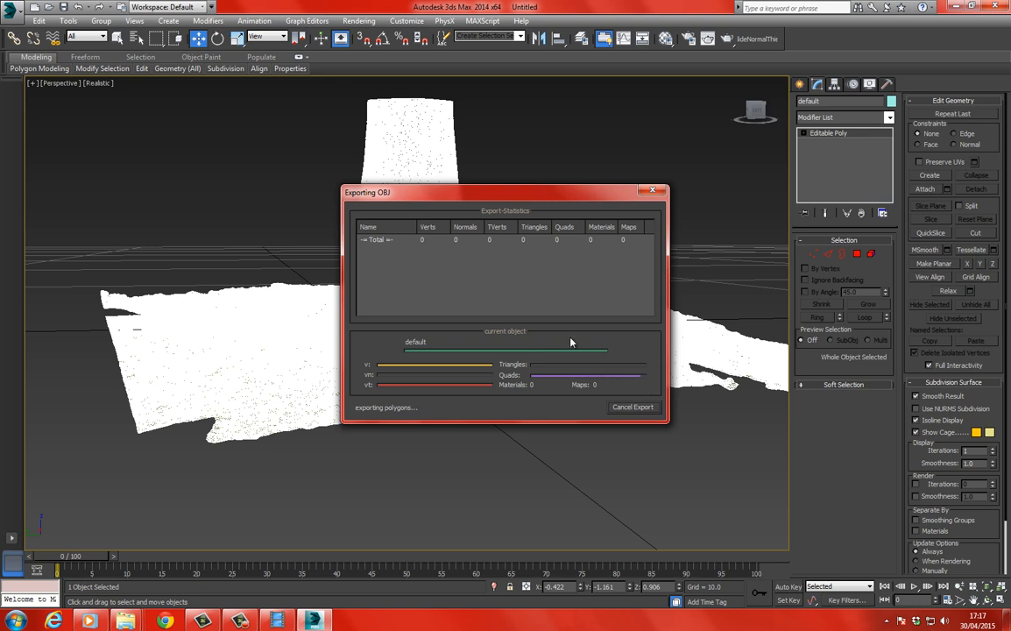
left_click(629, 407)
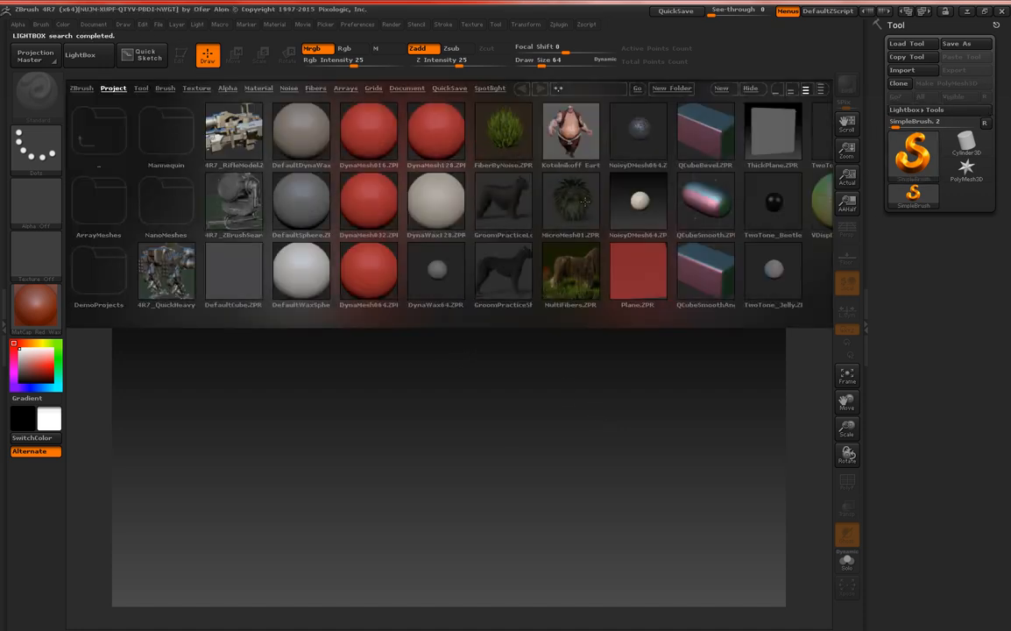
In ZBrush, import Tree.obj from the TreeScan ScanData folder, draw it on the canvas and enter Edit mode.
left_click(921, 74)
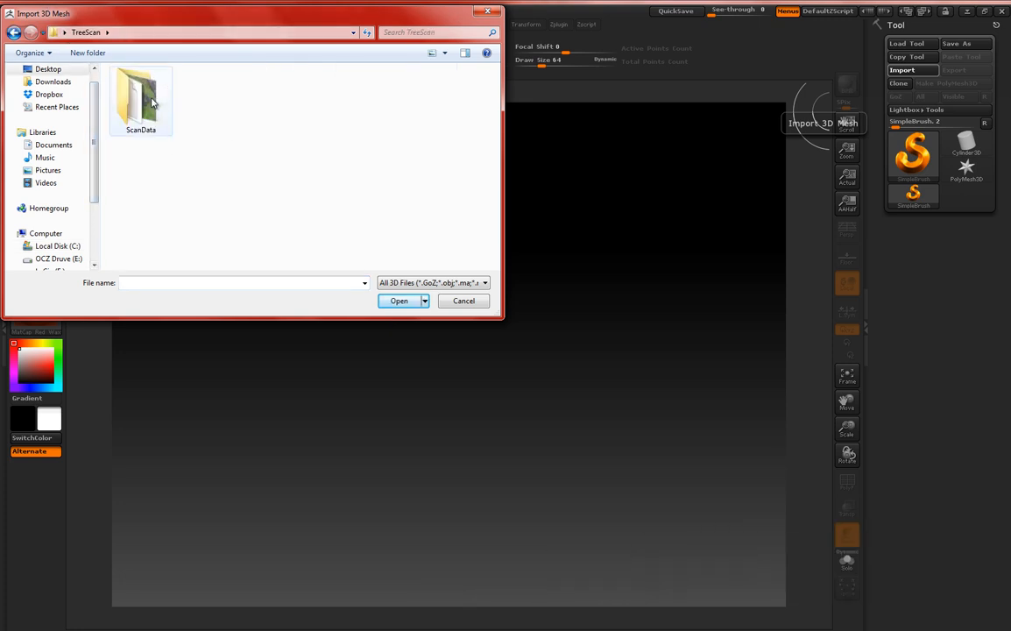
double_click(140, 93)
double_click(140, 88)
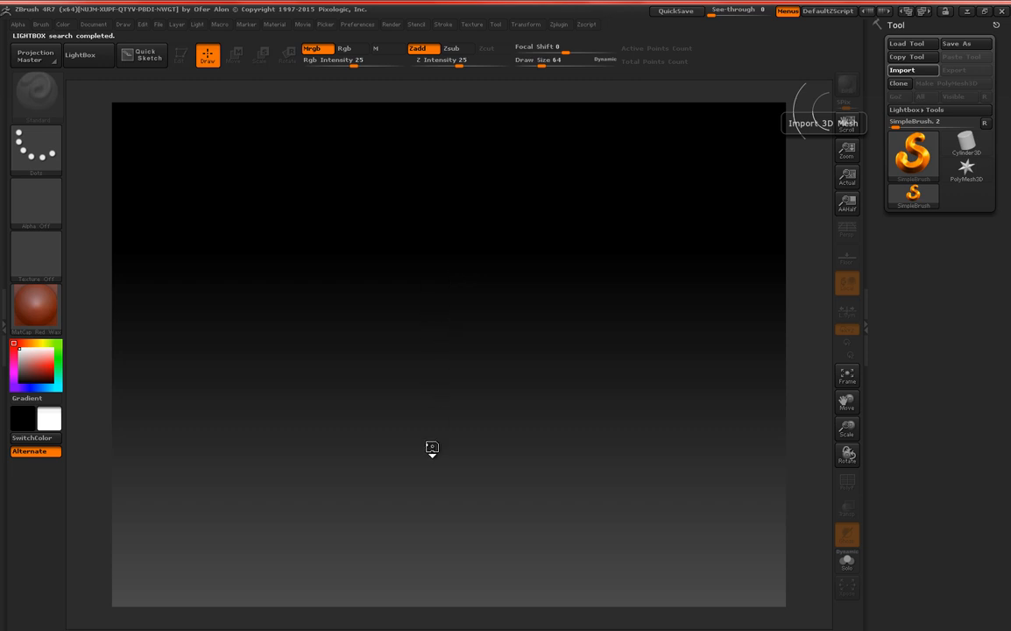
mouse_move(430, 629)
left_mouse_down()
mouse_move(418, 629)
mouse_move(435, 629)
left_mouse_up()
key("t")
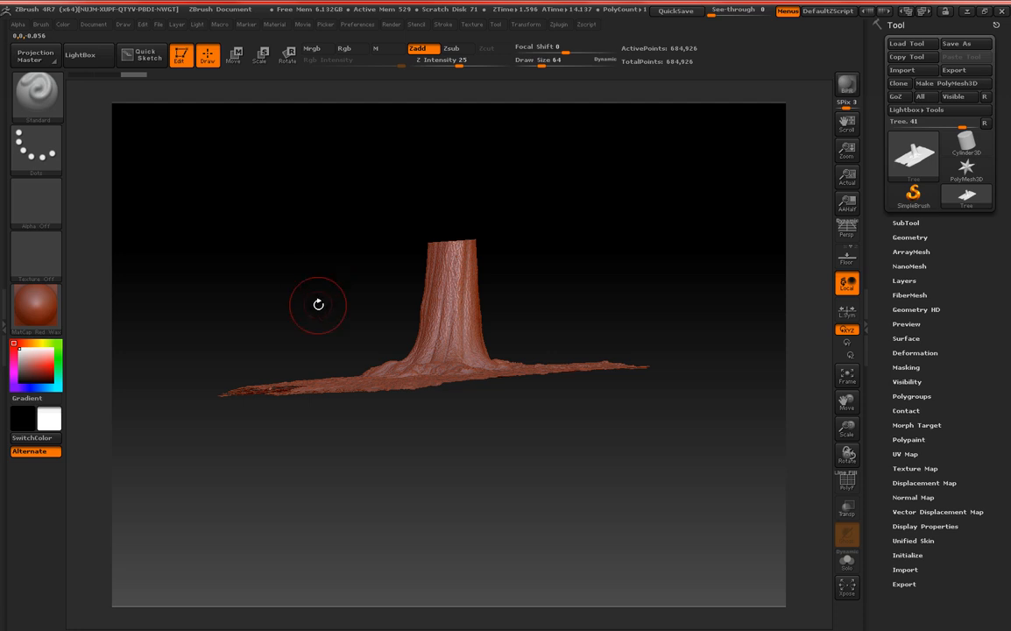
Assign the SkinShade4 material to the imported tree and view it from above the ground.
mouse_move(321, 300)
left_mouse_down()
mouse_move(306, 257)
mouse_move(323, 276)
mouse_move(317, 262)
mouse_move(298, 289)
mouse_move(338, 263)
mouse_move(341, 234)
left_mouse_up()
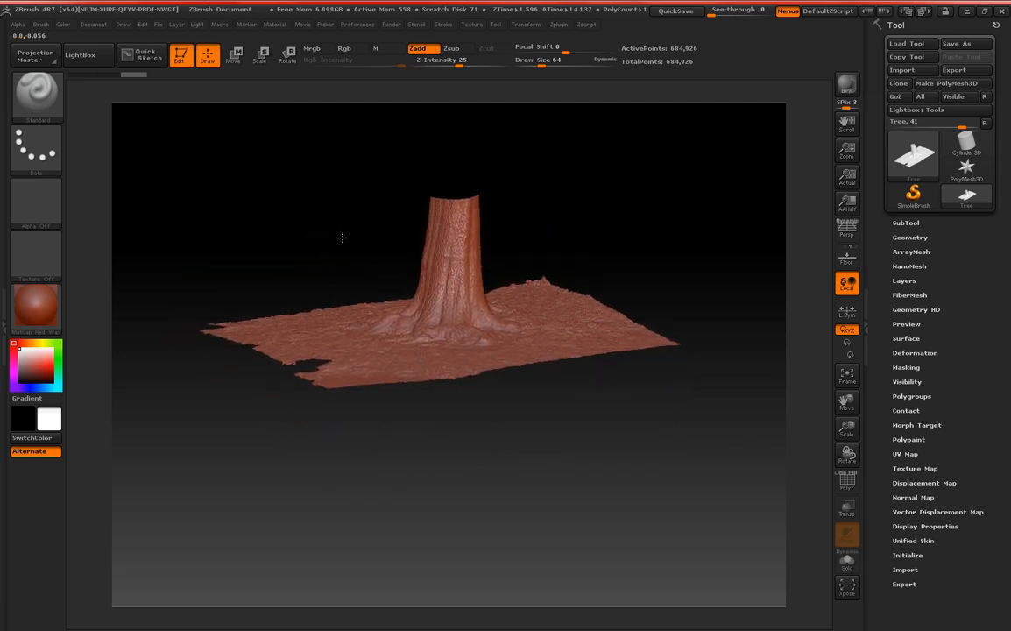
left_click(41, 304)
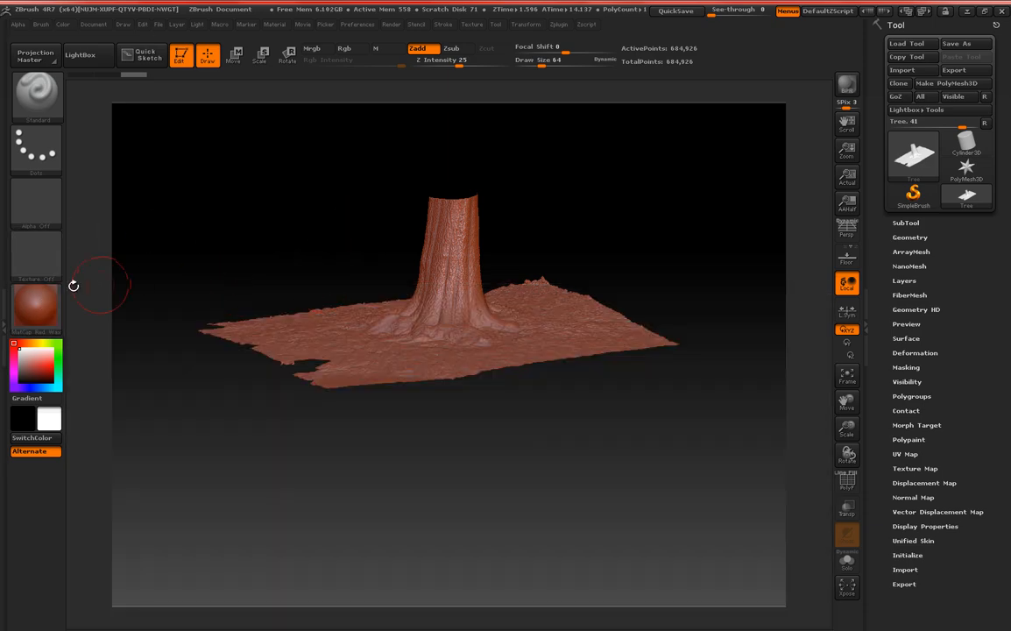
left_click(44, 300)
left_click(284, 326)
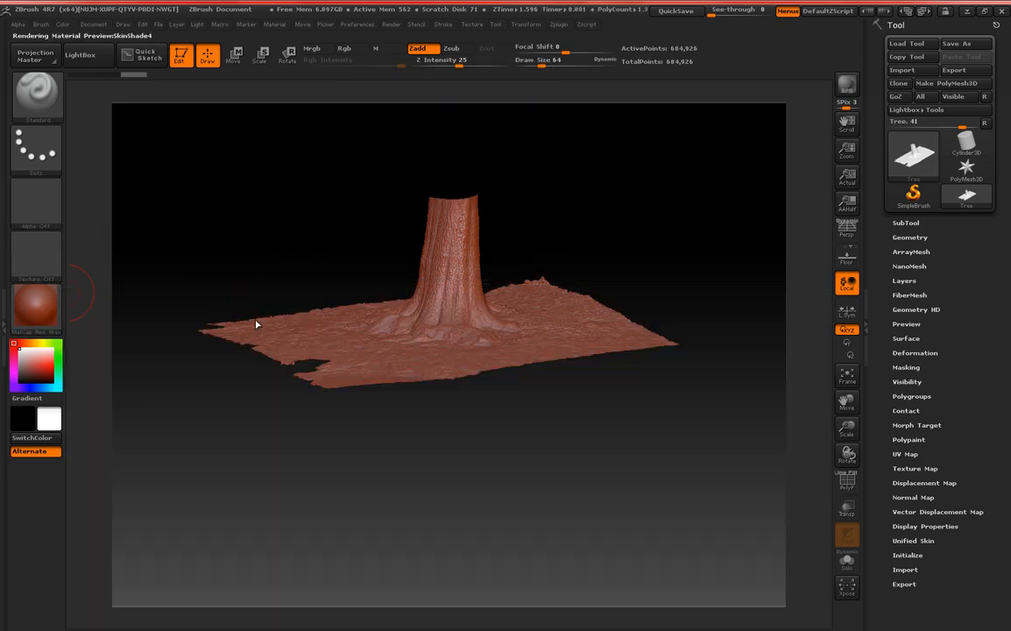
left_click_drag(338, 230, 311, 226, "alt")
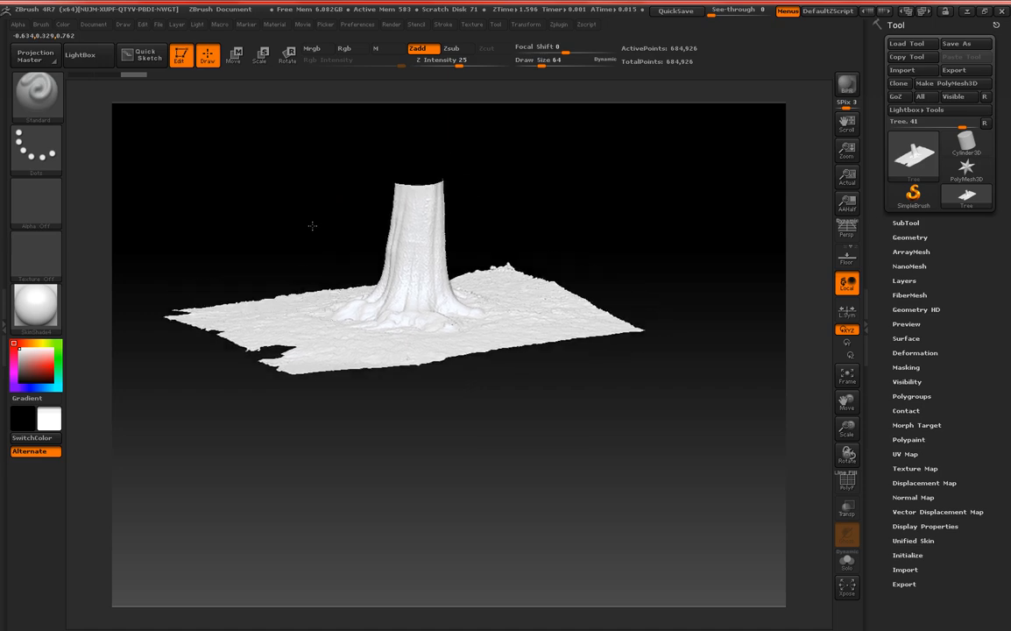
Import the Tree texture image from the TreeScan ScanData folder, select it and flip it vertically.
left_click(471, 23)
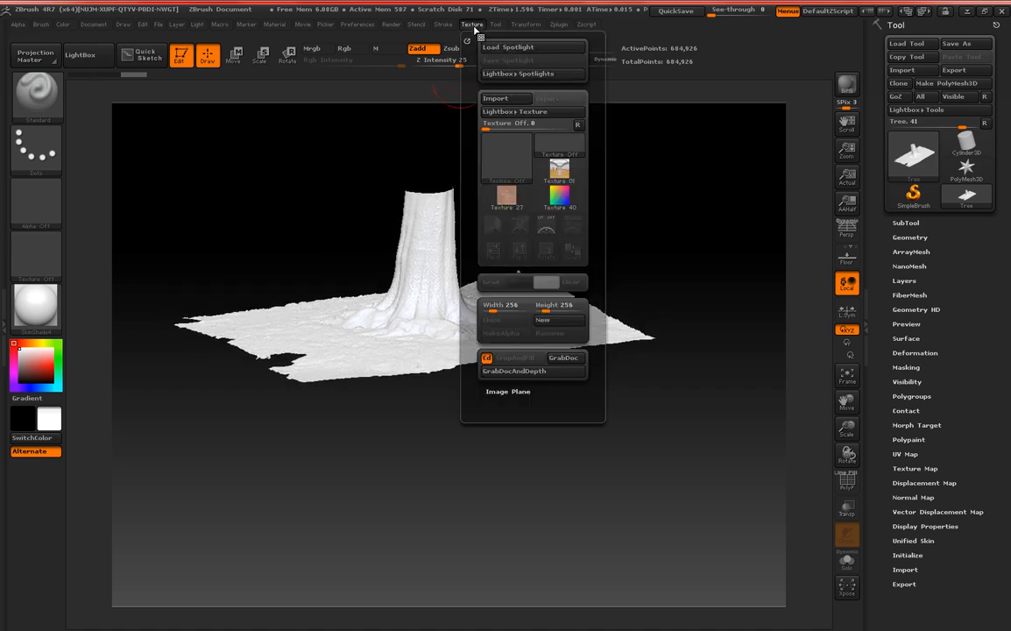
left_click(497, 102)
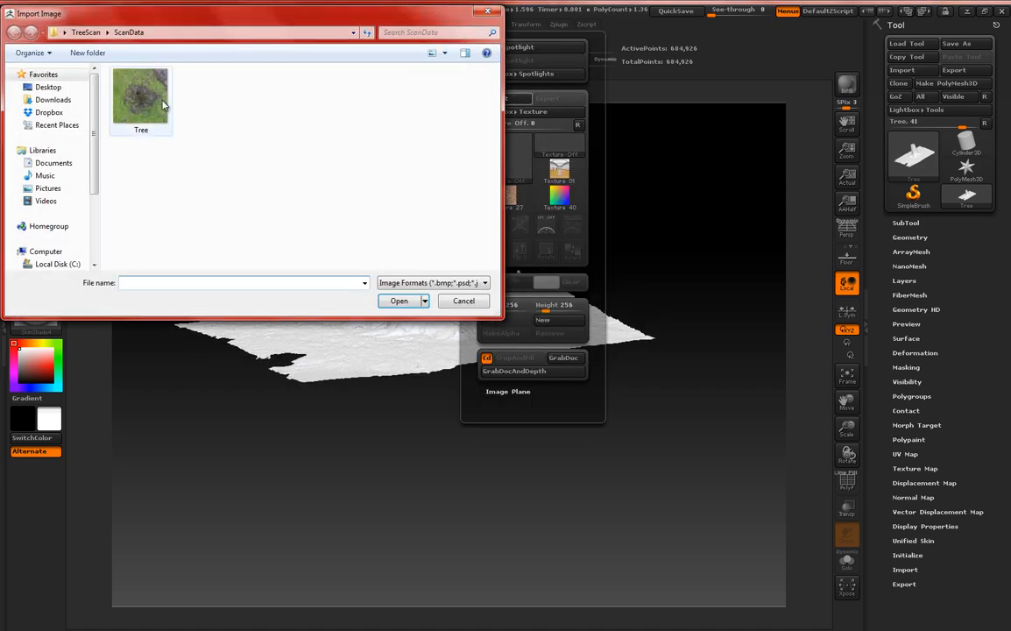
left_click(162, 103)
left_click(396, 301)
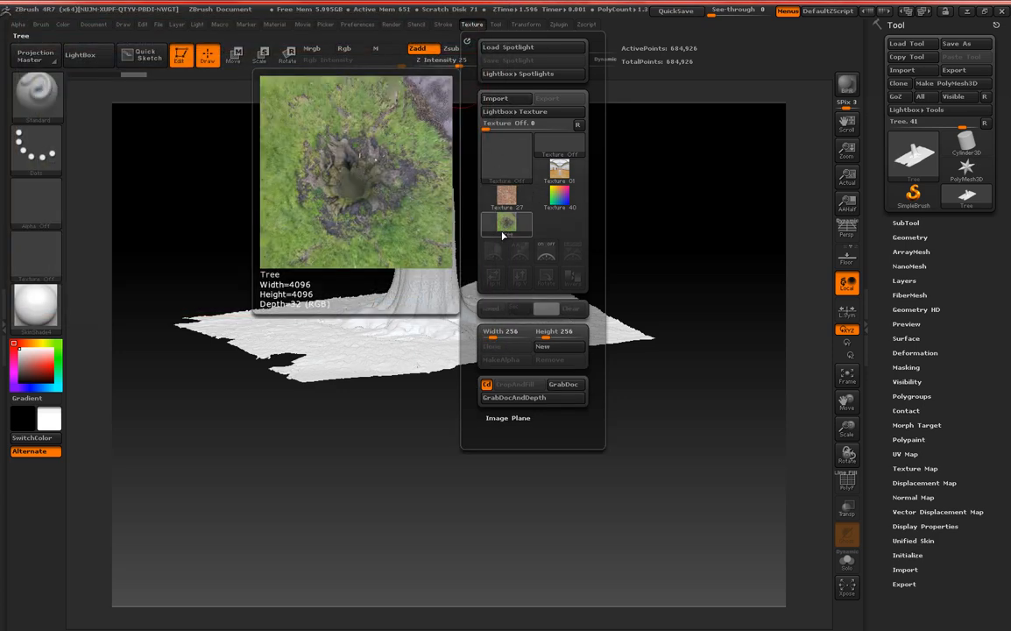
left_click(507, 223)
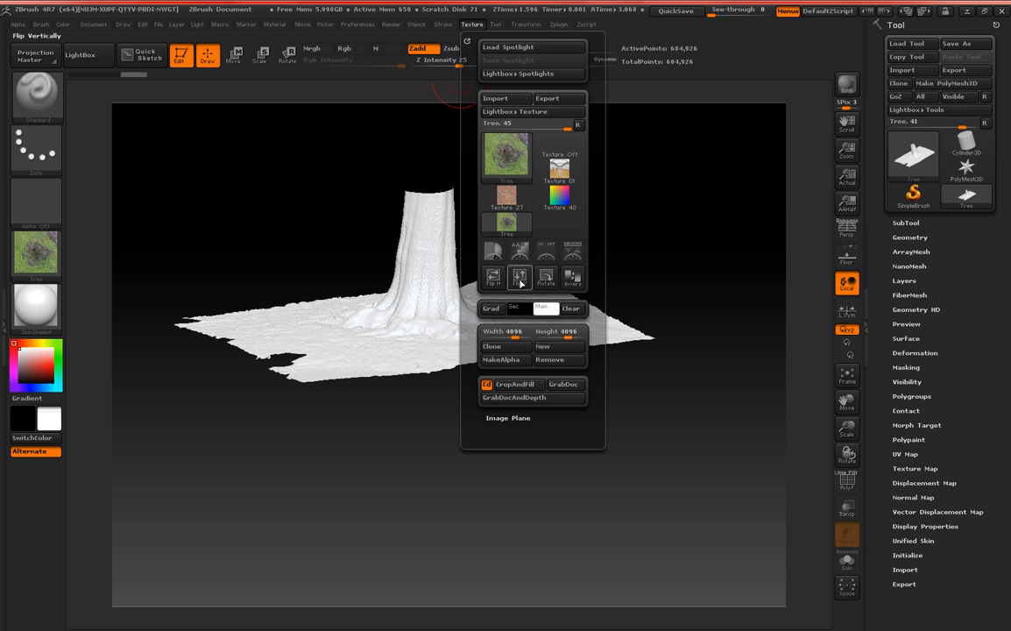
left_click(521, 278)
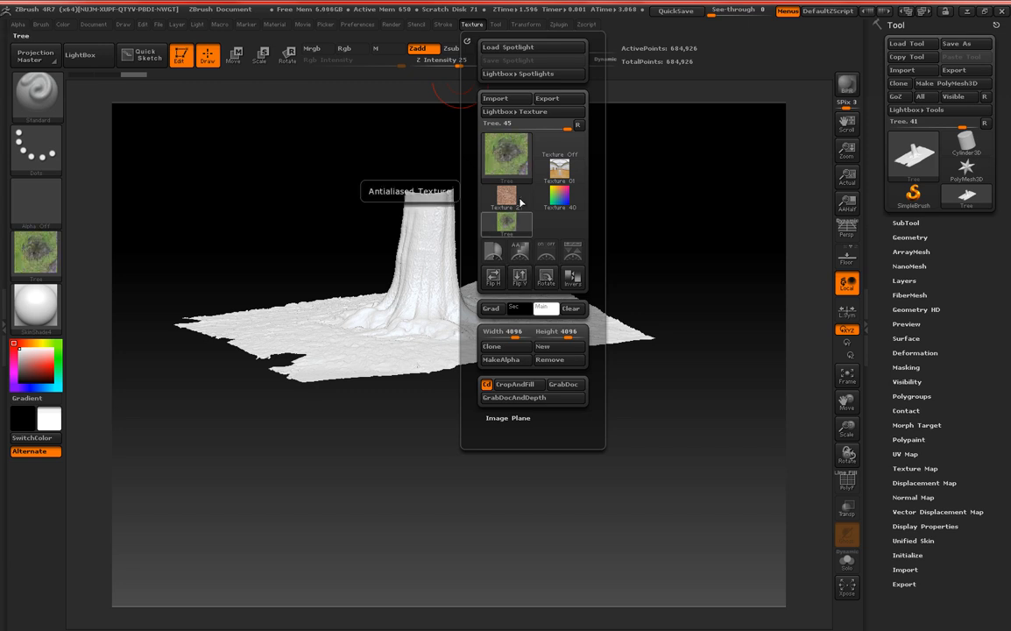
Apply the imported Tree texture to the mesh as its texture map.
scroll(981, 394, "down", 3)
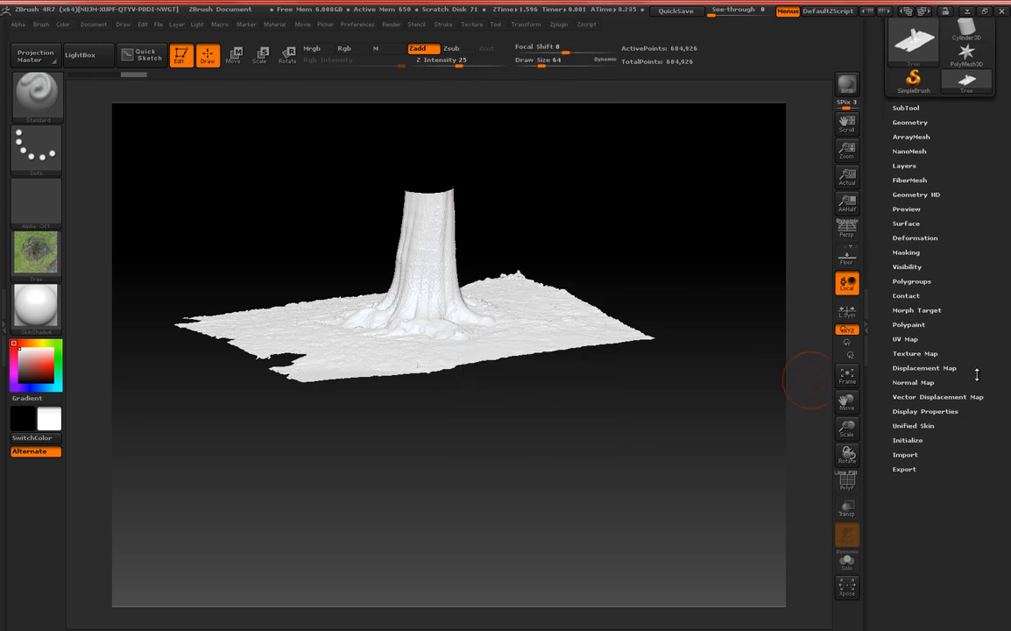
left_click(914, 353)
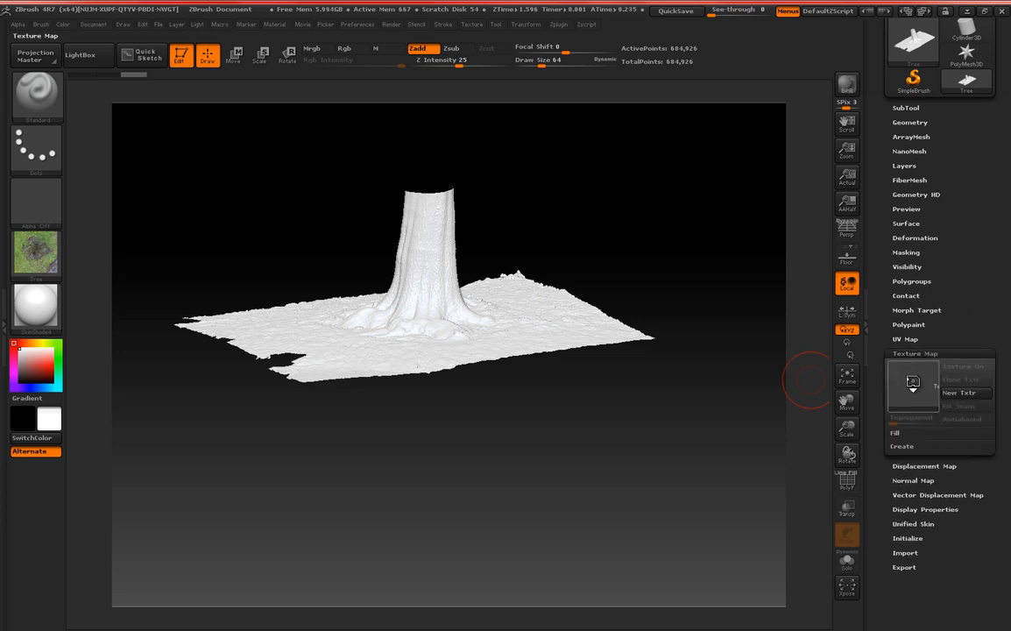
left_click(912, 384)
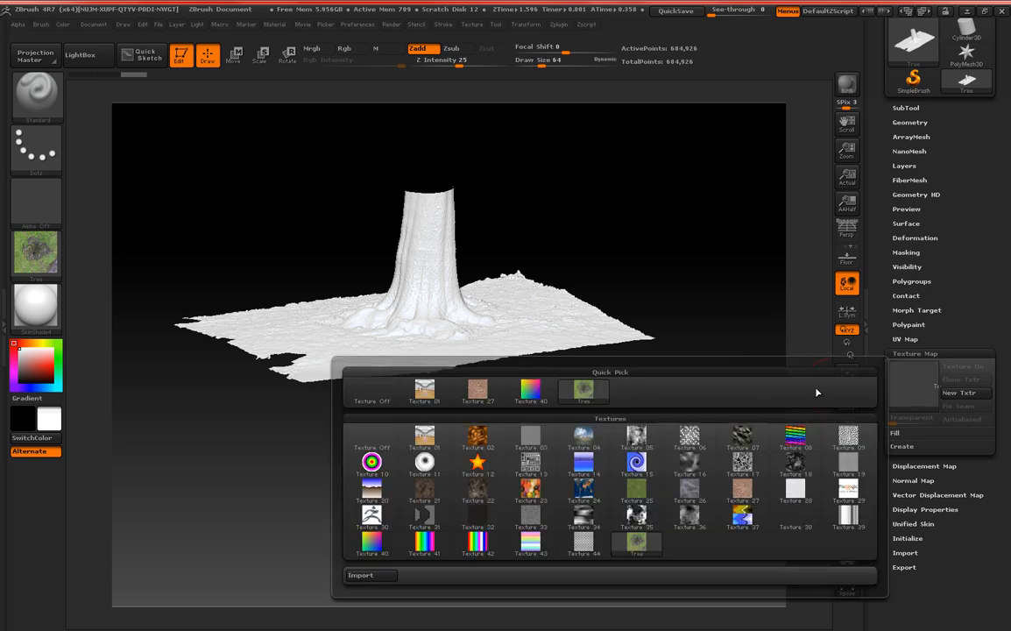
left_click(591, 396)
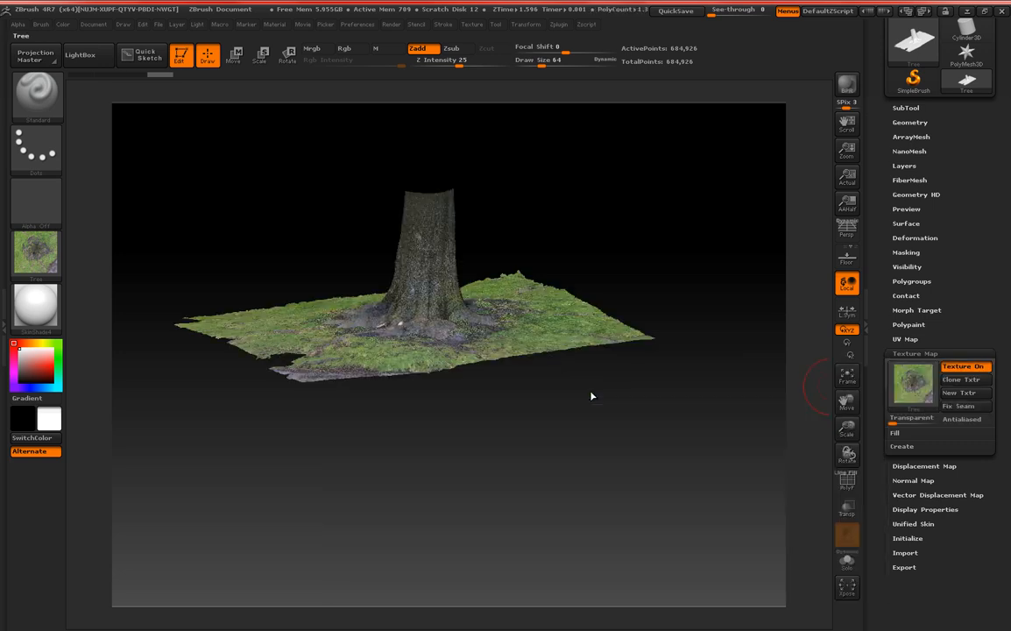
Mask the grass around the tree, starting along the near and right-hand edges of the ground.
left_click_drag(458, 424, 375, 347)
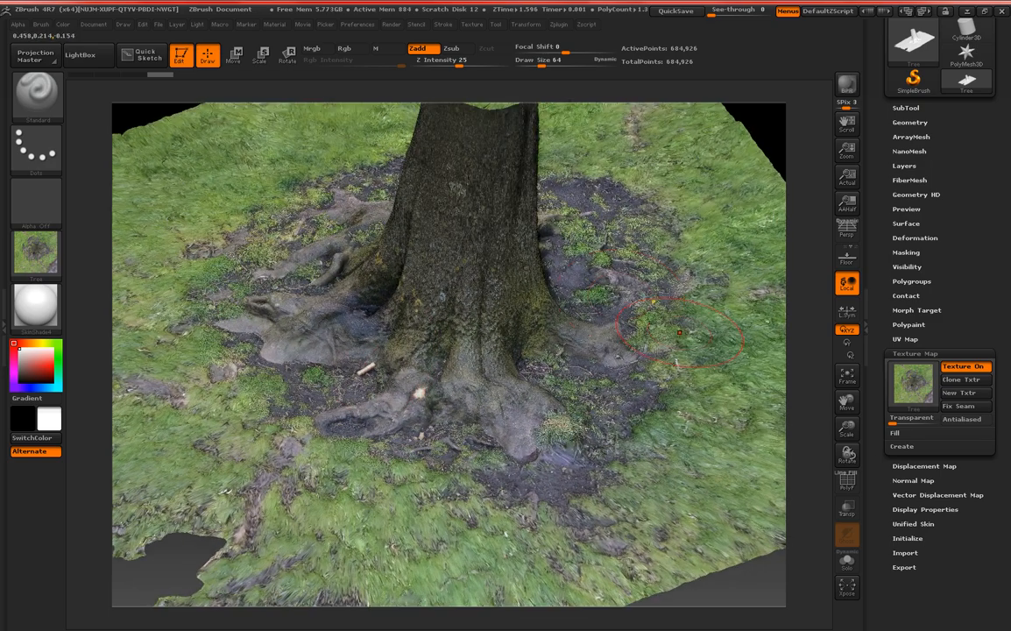
left_click_drag(771, 130, 726, 96, "alt")
left_click_drag(767, 196, 668, 185, "alt")
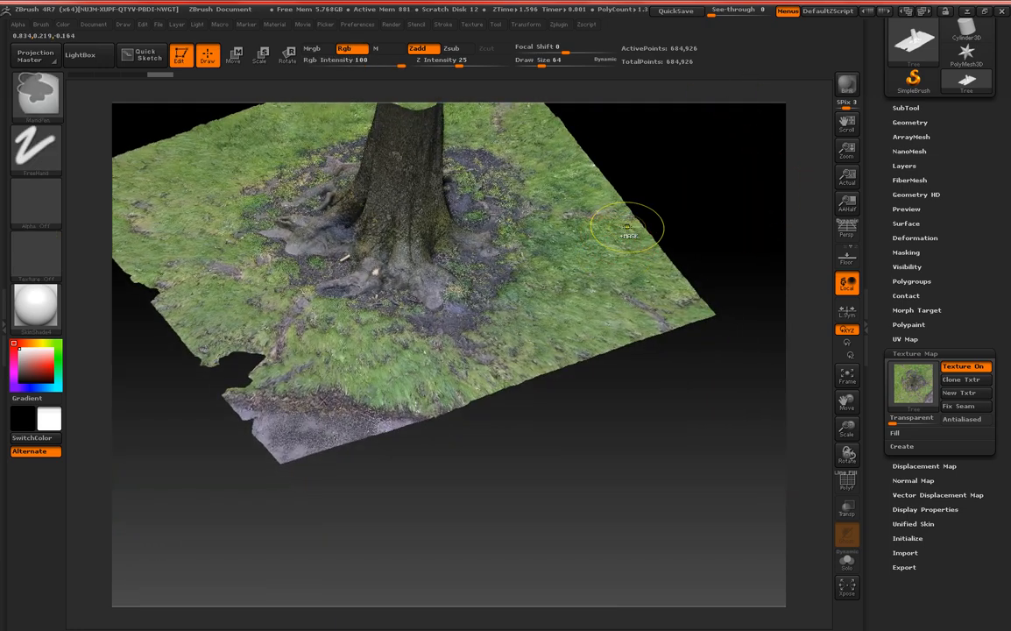
mouse_move(625, 226)
left_mouse_down("ctrl")
mouse_move(566, 332)
mouse_move(675, 304)
left_mouse_up("ctrl")
mouse_move(550, 154)
left_mouse_down("ctrl")
mouse_move(524, 219)
mouse_move(429, 351)
mouse_move(241, 372)
mouse_move(397, 451)
left_mouse_up("ctrl")
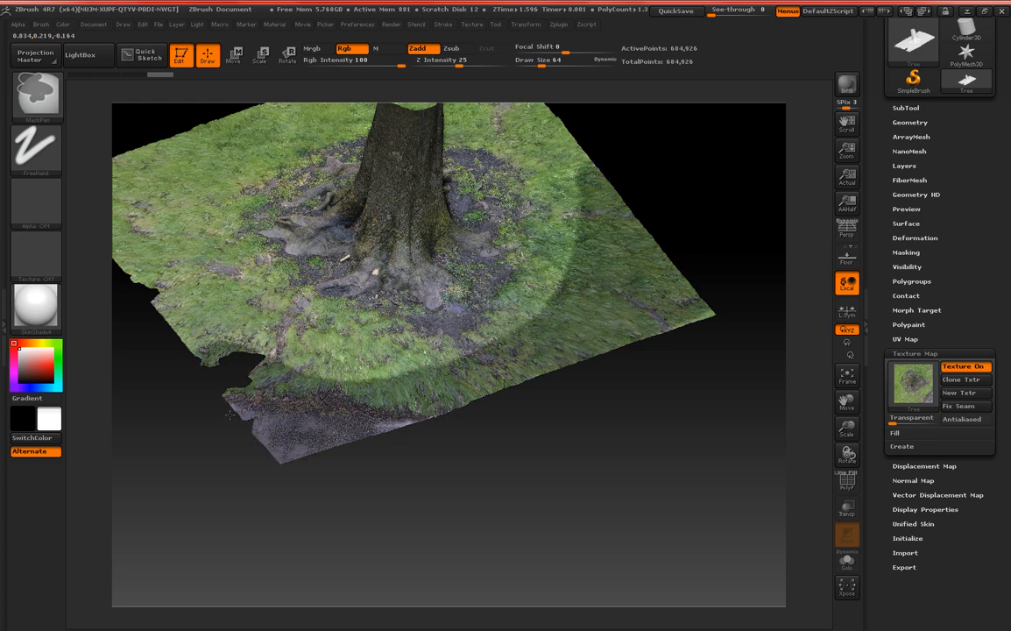
Extend the mask over the remaining outer ground on all sides, keeping the trunk and roots unmasked.
left_click_drag(165, 424, 271, 419)
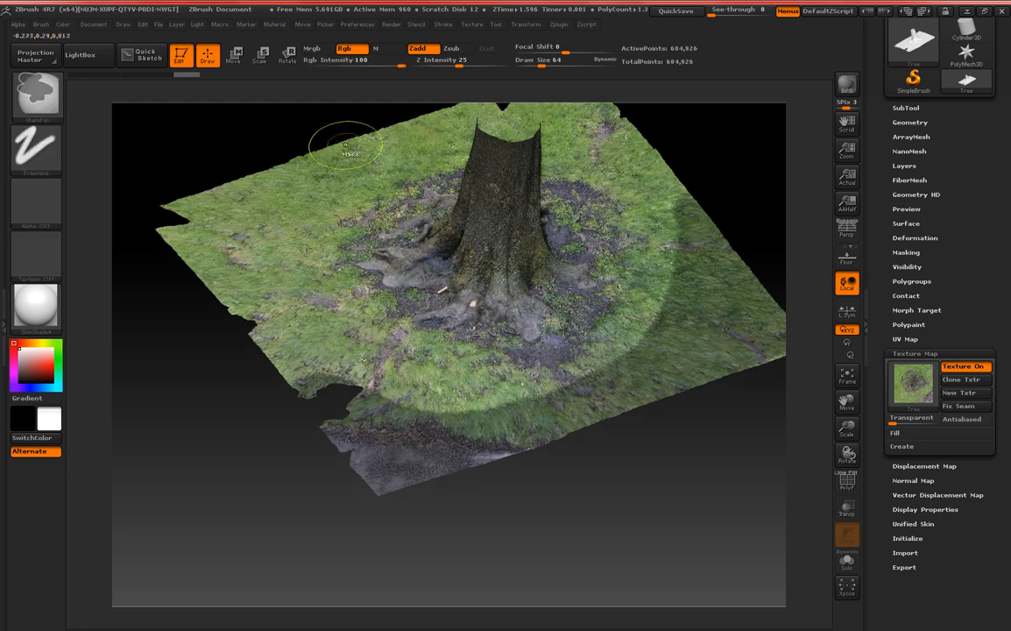
mouse_move(368, 146)
left_mouse_down("ctrl")
mouse_move(291, 205)
mouse_move(305, 324)
mouse_move(180, 222)
mouse_move(254, 182)
mouse_move(256, 260)
left_mouse_up("ctrl")
left_click_drag(719, 135, 666, 344)
mouse_move(575, 265)
left_mouse_down("ctrl")
mouse_move(298, 261)
mouse_move(456, 140)
mouse_move(525, 197)
mouse_move(522, 156)
left_mouse_up("ctrl")
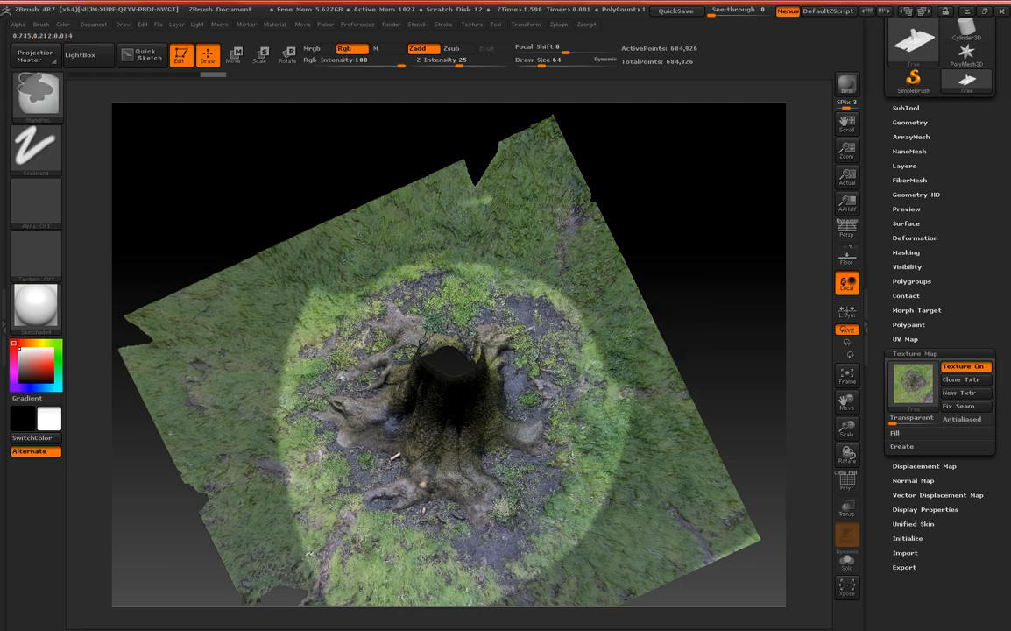
mouse_move(484, 193)
left_mouse_down("ctrl")
mouse_move(361, 226)
mouse_move(282, 323)
mouse_move(282, 396)
left_mouse_up("ctrl")
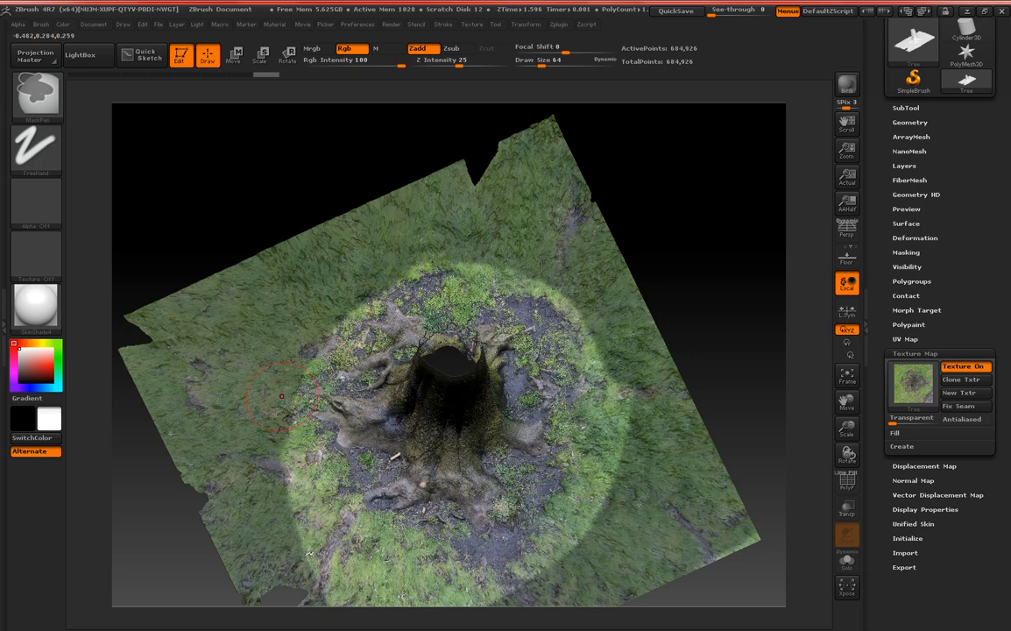
left_click_drag(689, 233, 657, 143, "alt")
mouse_move(374, 135)
left_mouse_down("ctrl")
mouse_move(466, 185)
mouse_move(511, 276)
mouse_move(451, 433)
mouse_move(329, 464)
mouse_move(254, 412)
mouse_move(232, 316)
mouse_move(267, 224)
mouse_move(320, 184)
mouse_move(442, 189)
left_mouse_up("ctrl")
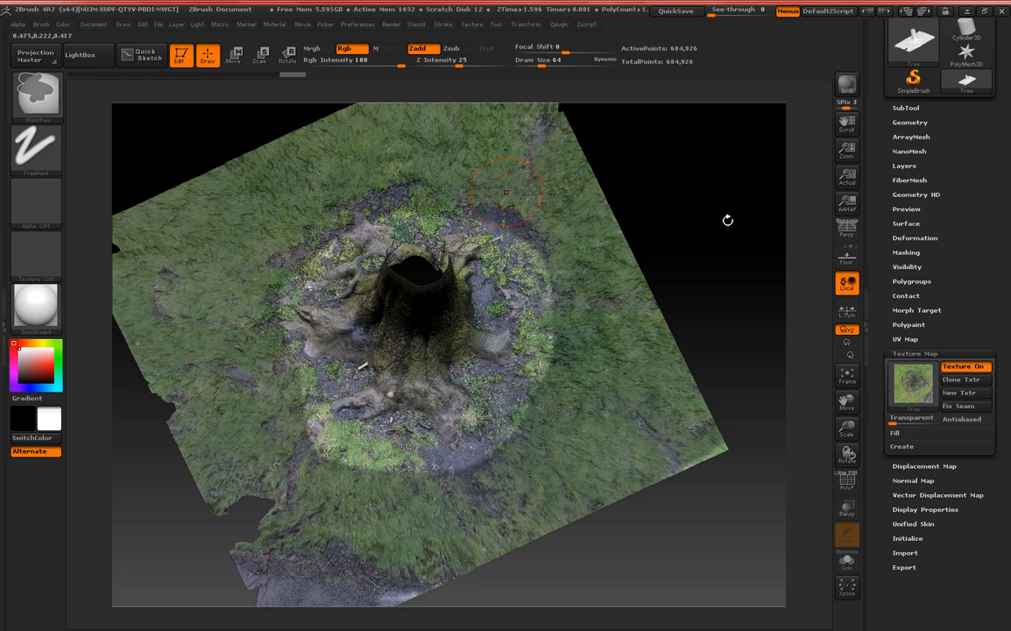
left_click_drag(726, 219, 698, 162)
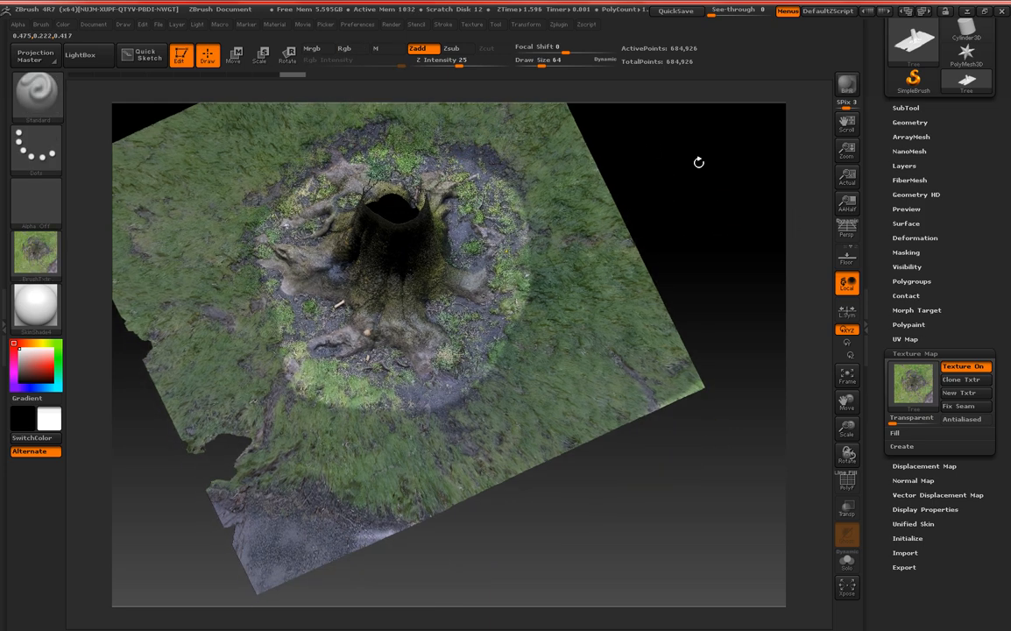
Try hiding the unmasked points of the mesh, and bring the full mesh back into view.
left_click(923, 354)
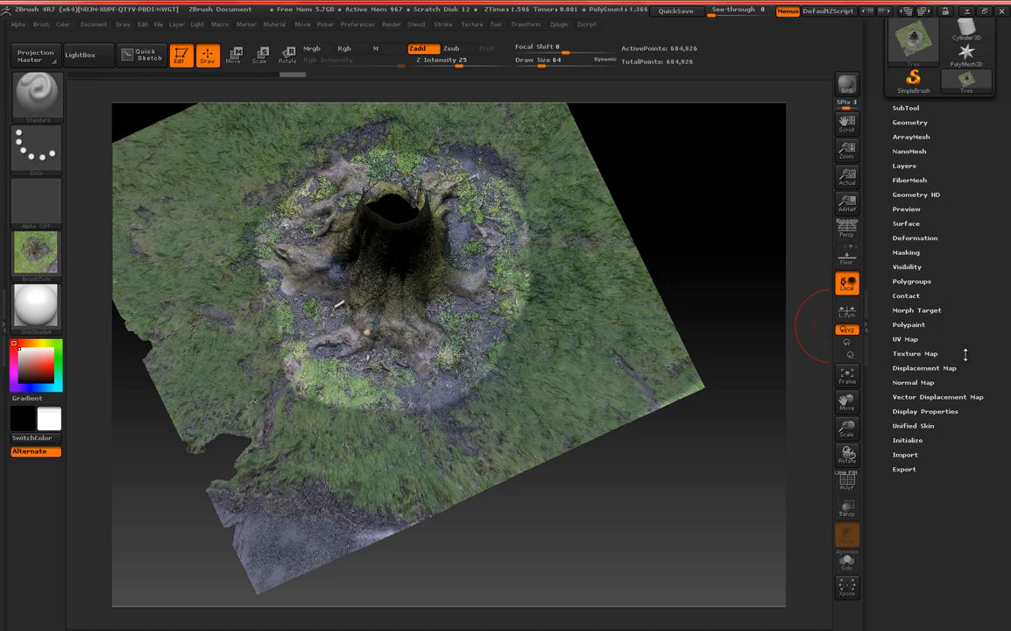
left_click(911, 267)
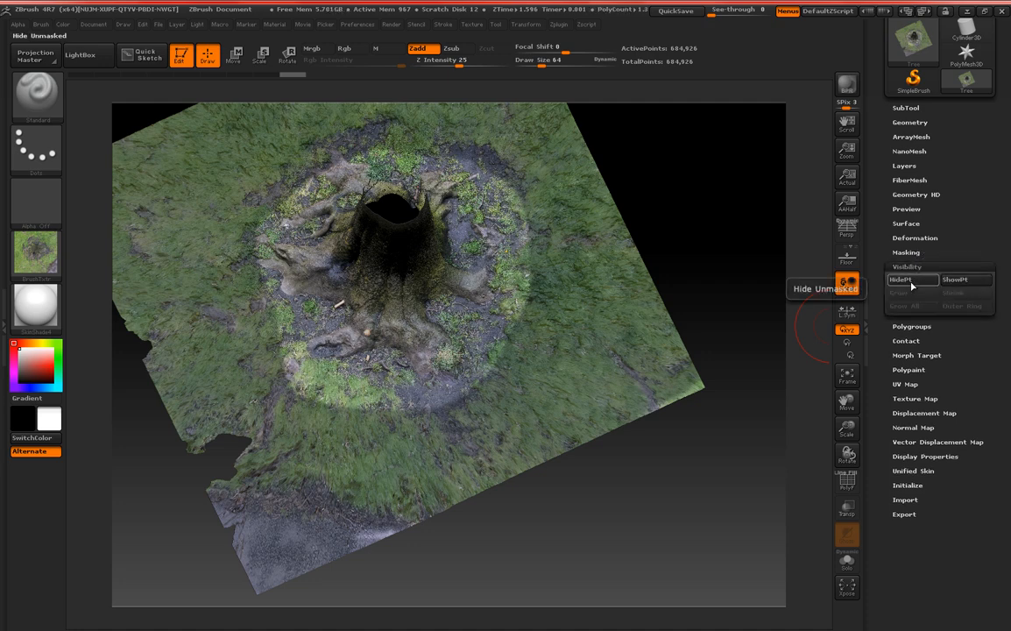
left_click(911, 284)
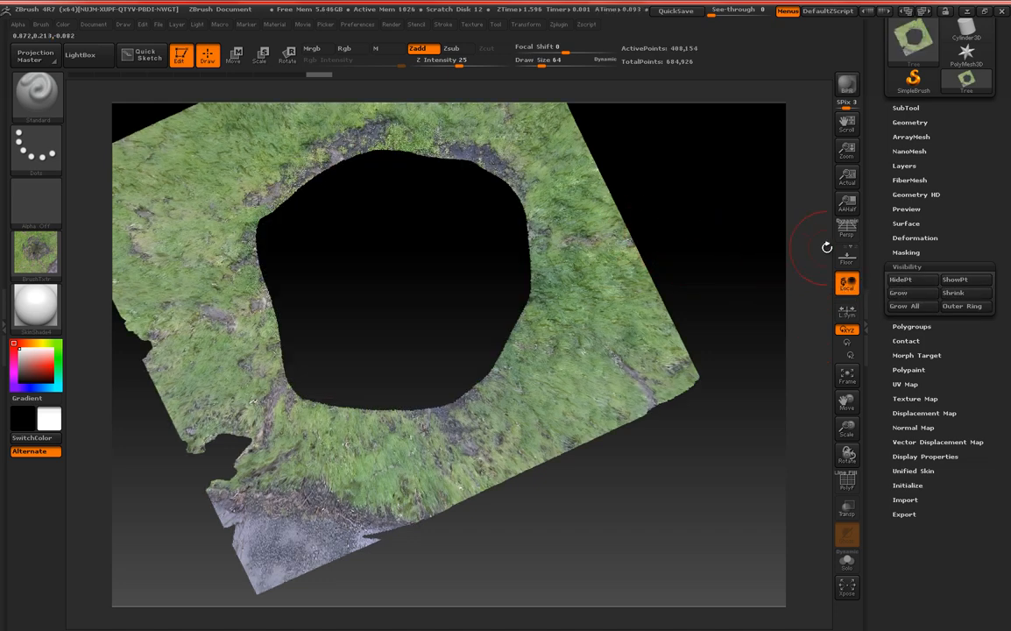
key("ctrl")
left_click(744, 245, "ctrl+shift")
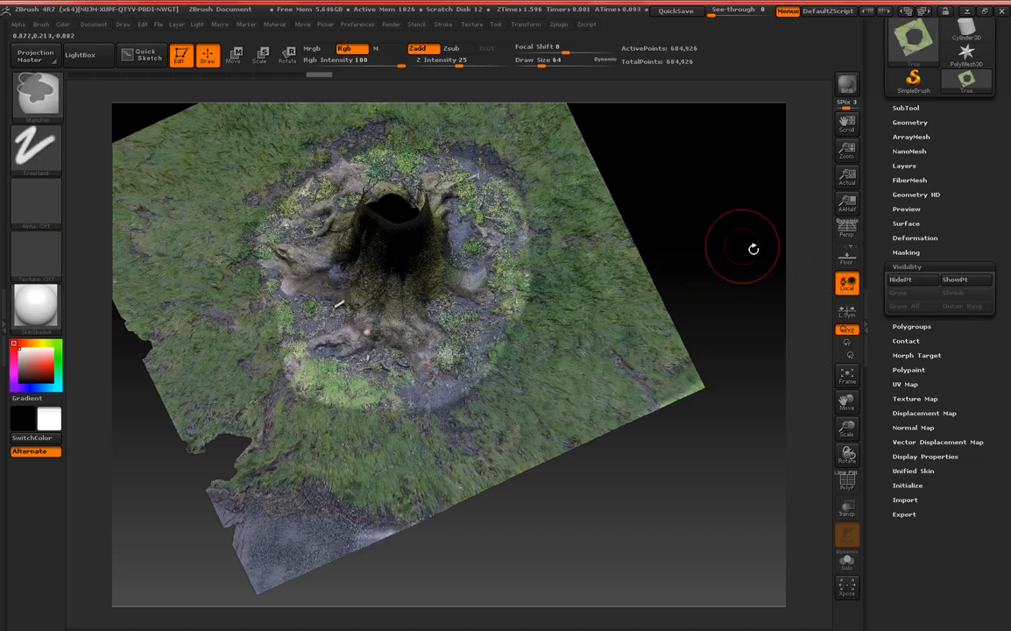
Invert the mask so it covers the trunk and roots, and hide the unmasked outer ground.
left_click(905, 252)
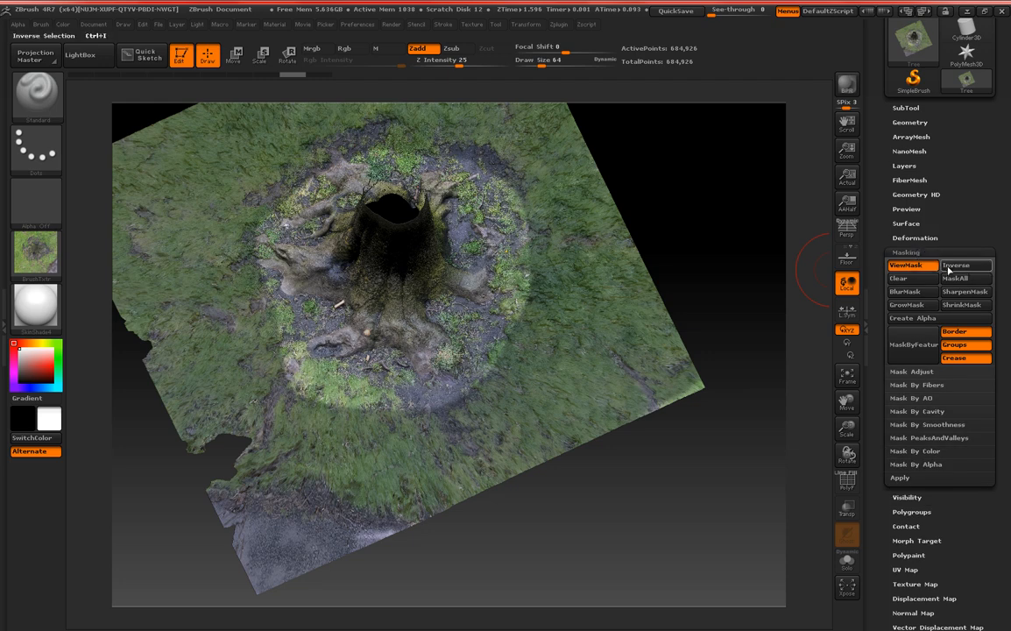
left_click(977, 268)
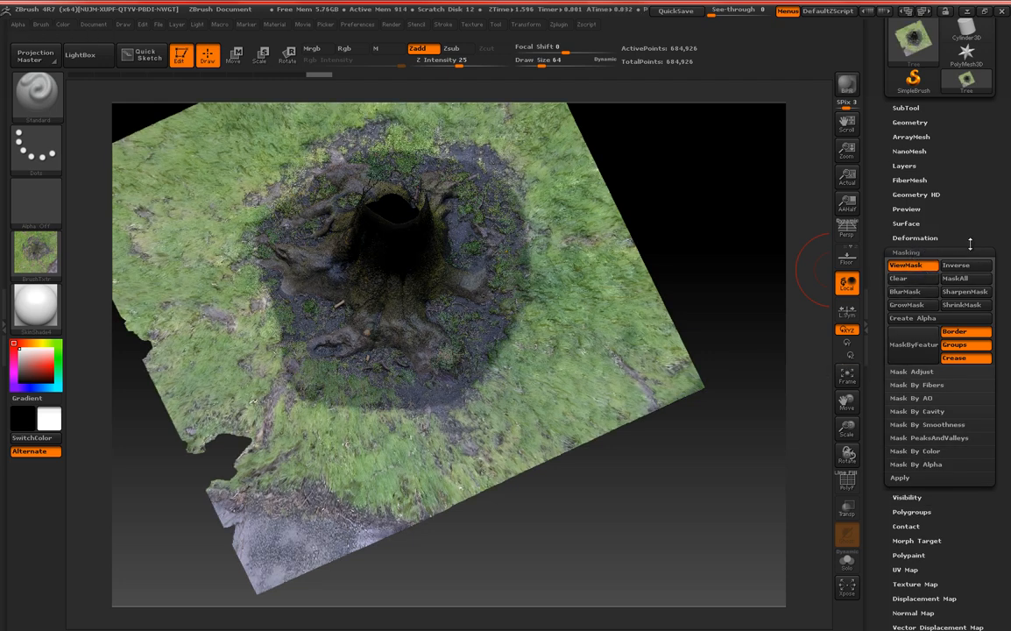
scroll(902, 365, "down", 3)
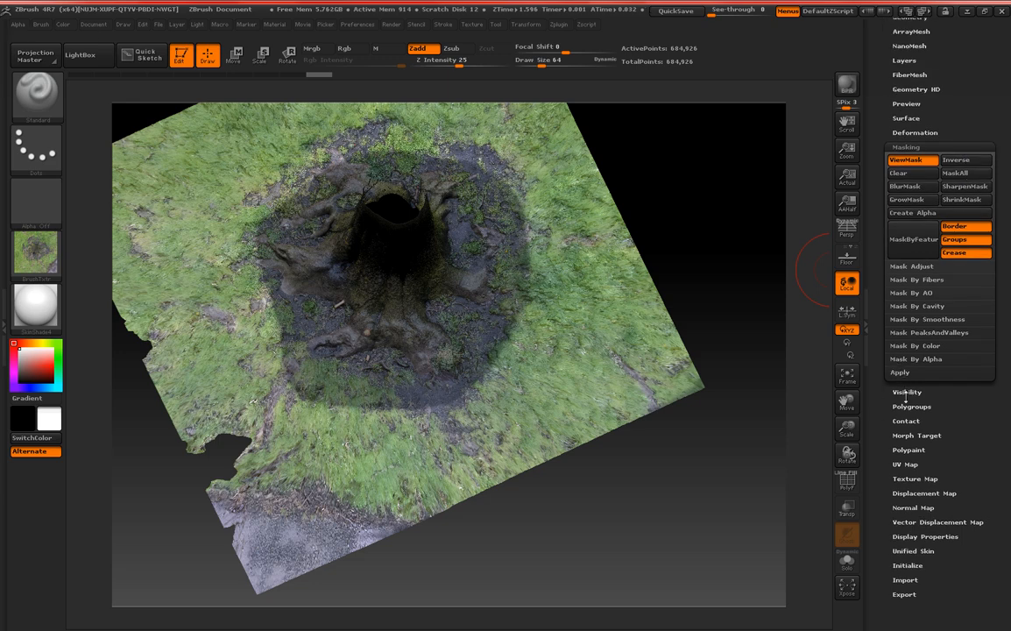
left_click(905, 392)
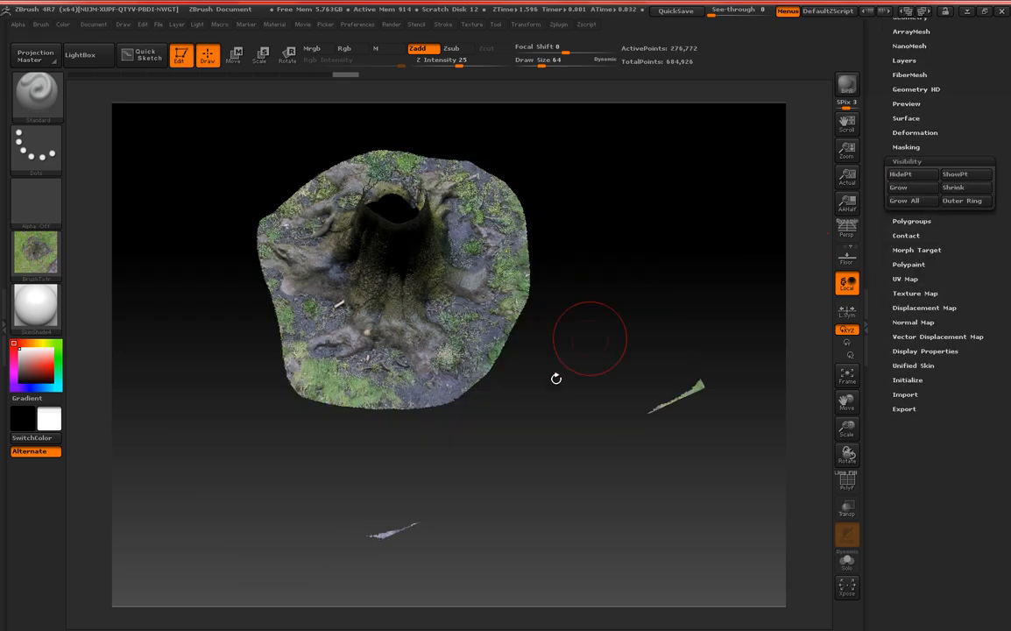
mouse_move(538, 392)
left_mouse_down("alt")
mouse_move(564, 311)
mouse_move(533, 313)
left_mouse_up("alt")
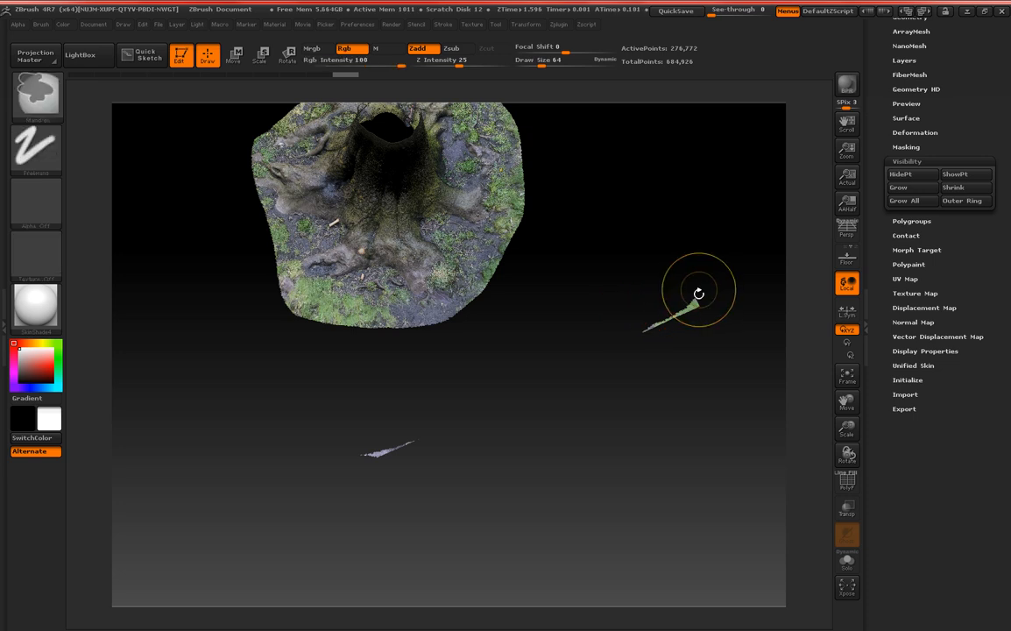
Mask the two leftover ground slivers away from the trunk area.
mouse_move(698, 293)
left_mouse_down("ctrl")
mouse_move(638, 338)
mouse_move(514, 400)
left_mouse_up("ctrl")
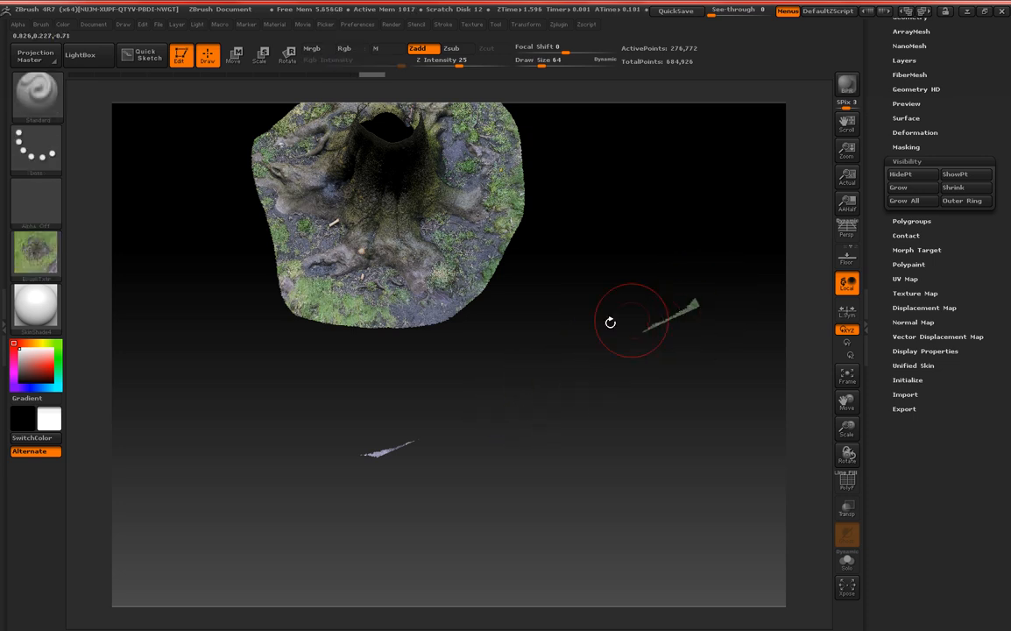
left_click_drag(385, 387, 525, 514, "alt")
left_click_drag(485, 290, 473, 403, "alt")
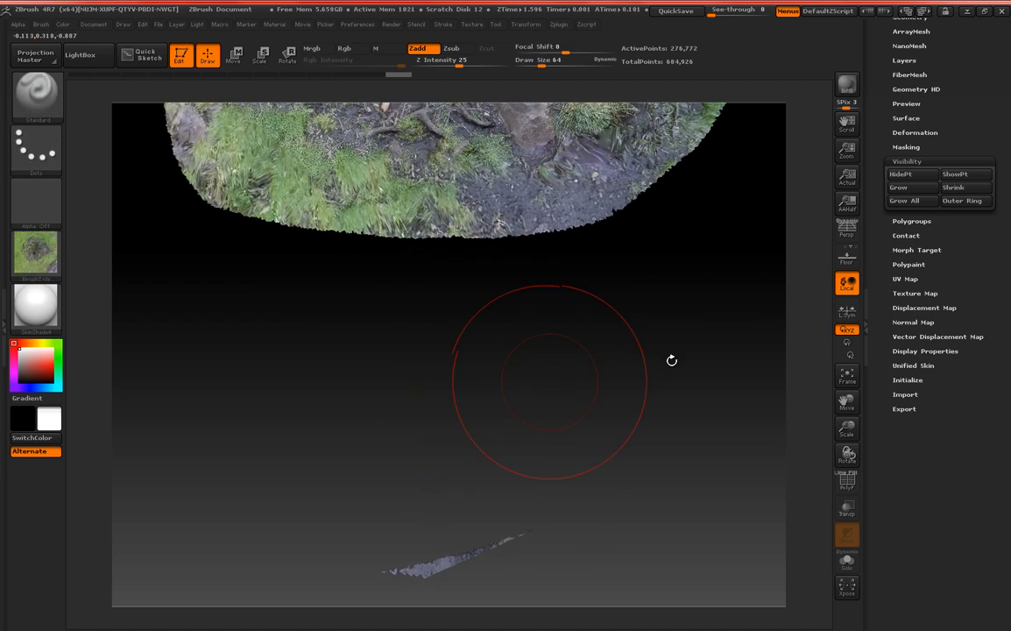
Invert the mask and hide the unmasked ground slivers, keeping only the trunk and its root area.
left_click_drag(961, 227, 960, 256)
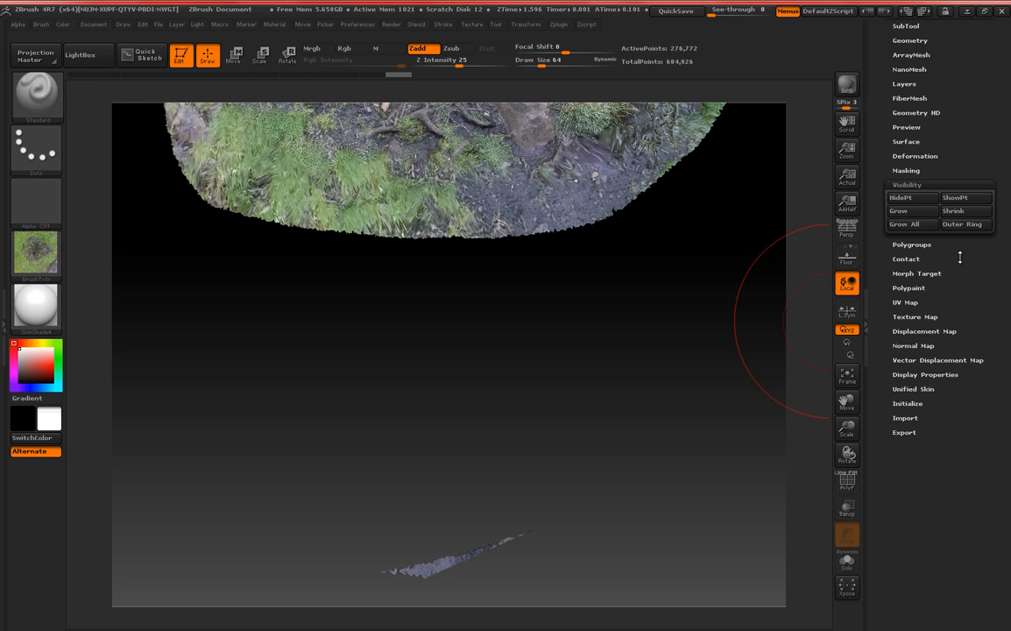
left_click(916, 171)
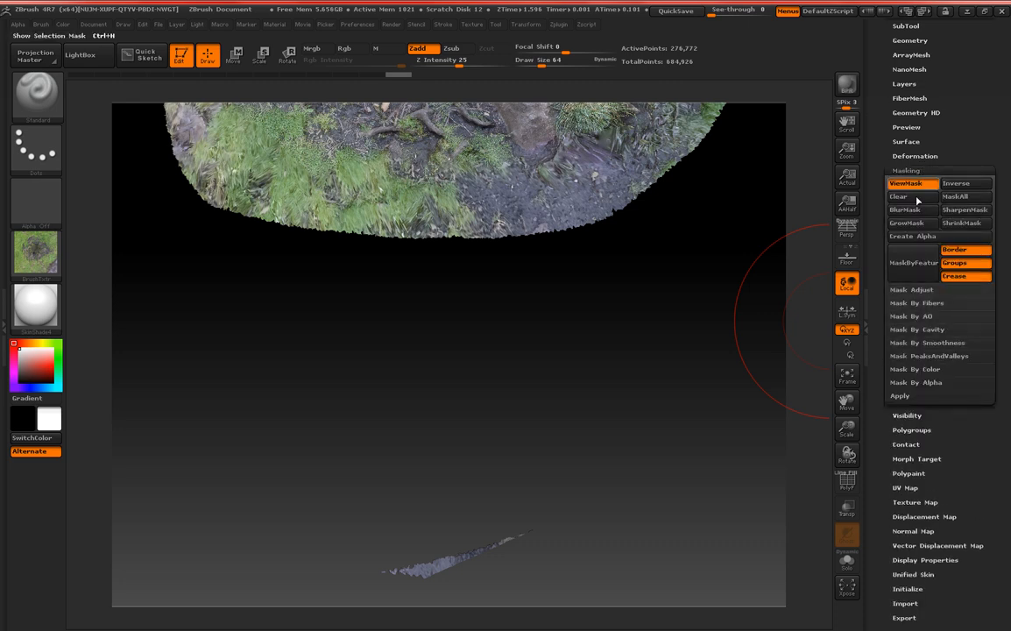
left_click(969, 185)
scroll(908, 166, "down", 3)
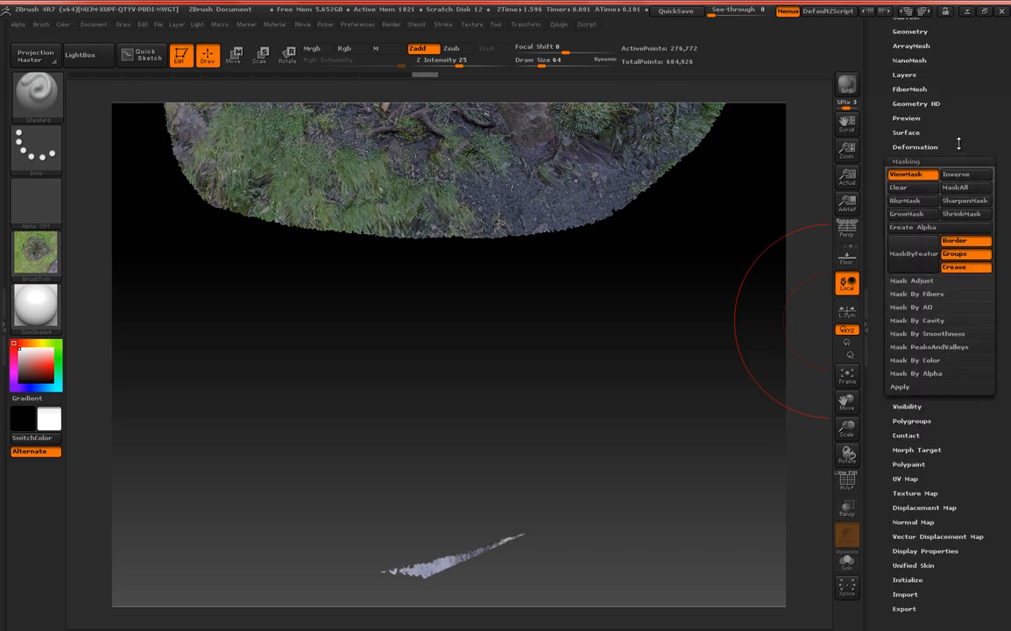
left_click(908, 351)
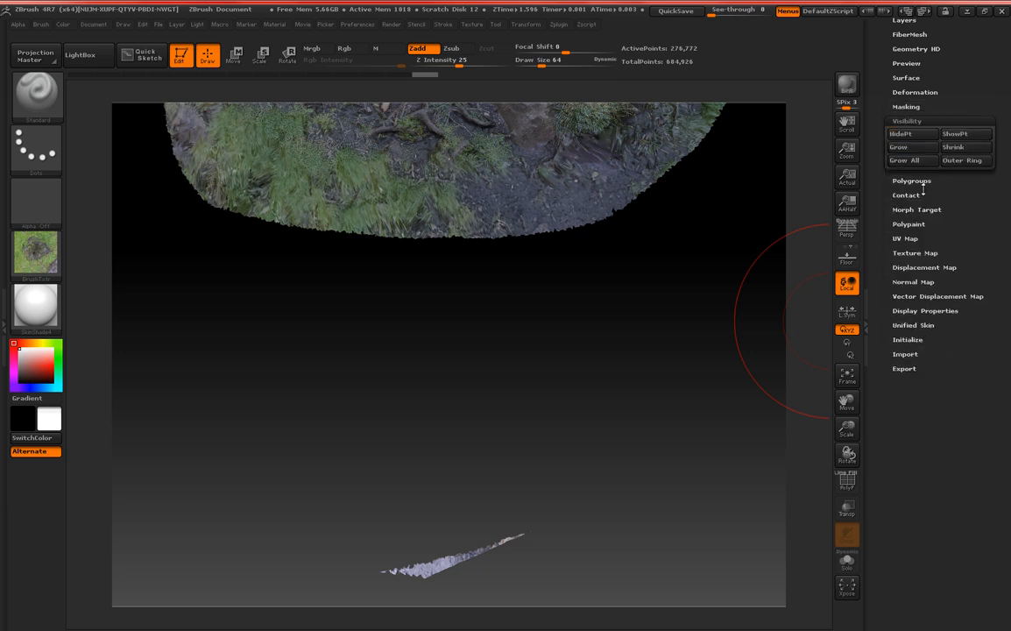
left_click(918, 136)
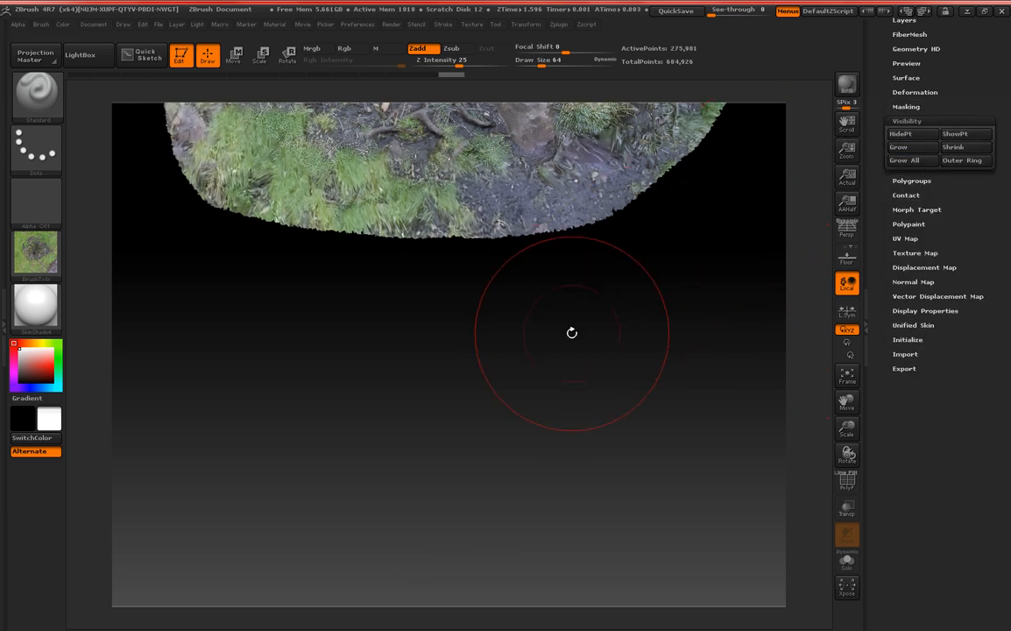
left_click_drag(569, 331, 519, 423)
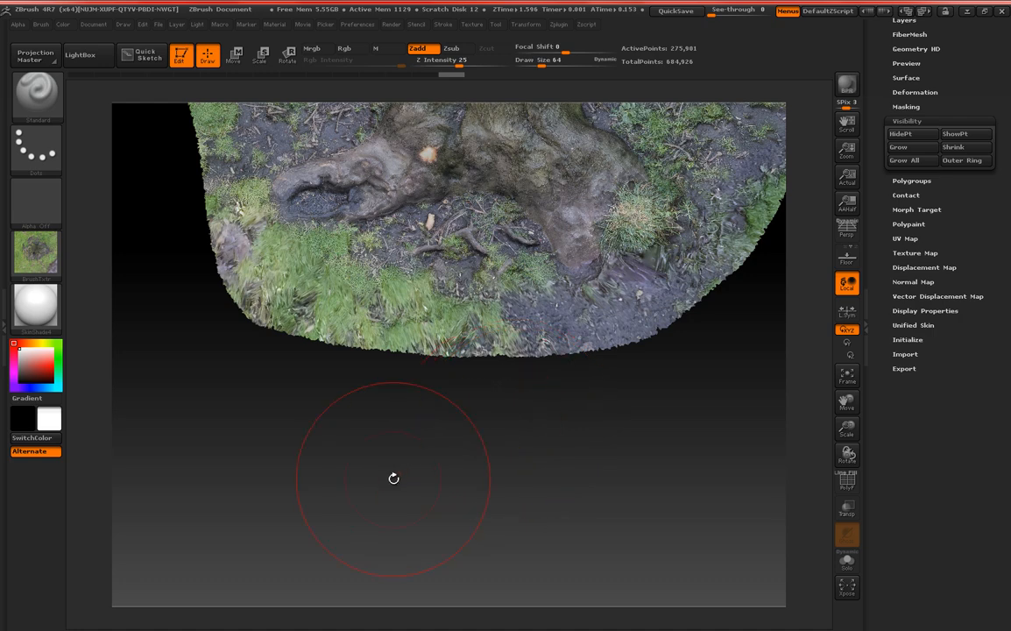
left_click_drag(393, 478, 487, 424)
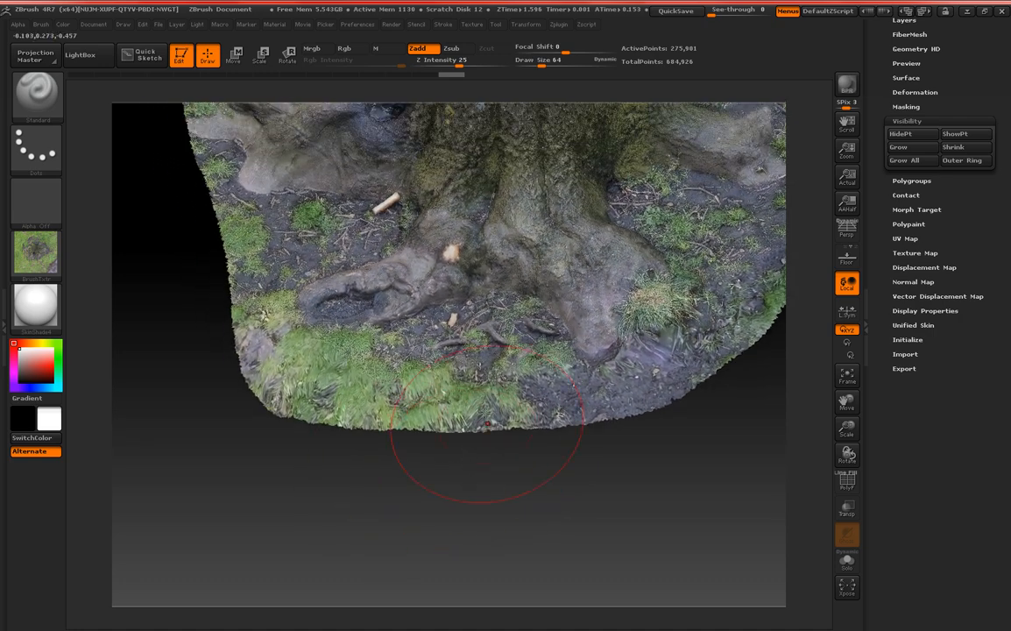
Set the draw size to 13 and mask the grassy ground in front of the hollow root.
left_click_drag(419, 471, 423, 473)
key("space")
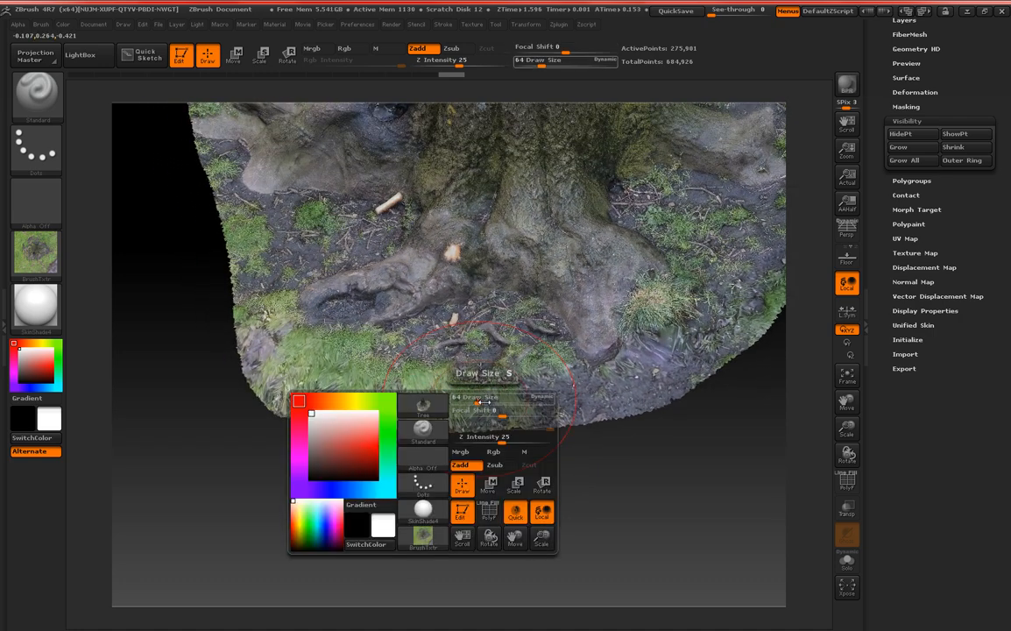
left_click_drag(478, 403, 461, 400)
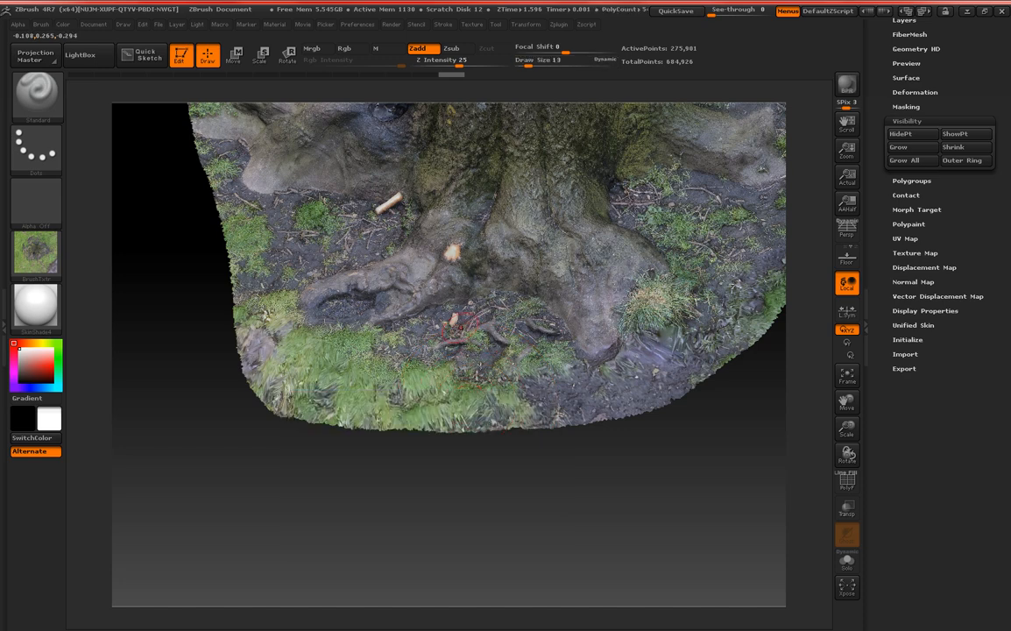
left_click_drag(468, 314, 364, 369, "ctrl")
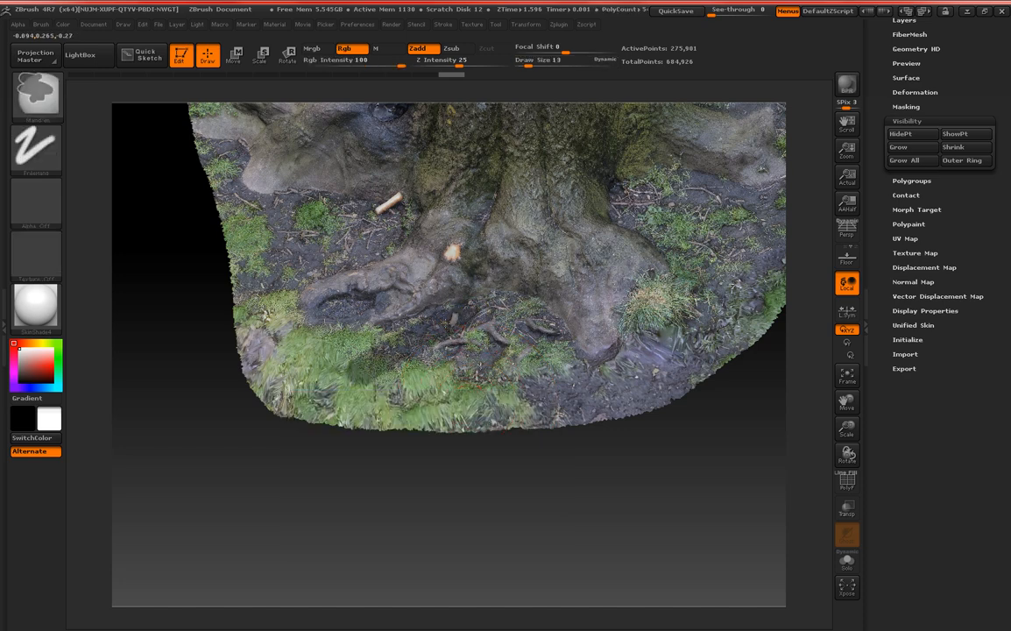
mouse_move(447, 324)
left_mouse_down("ctrl")
mouse_move(348, 392)
mouse_move(401, 381)
left_mouse_up("ctrl")
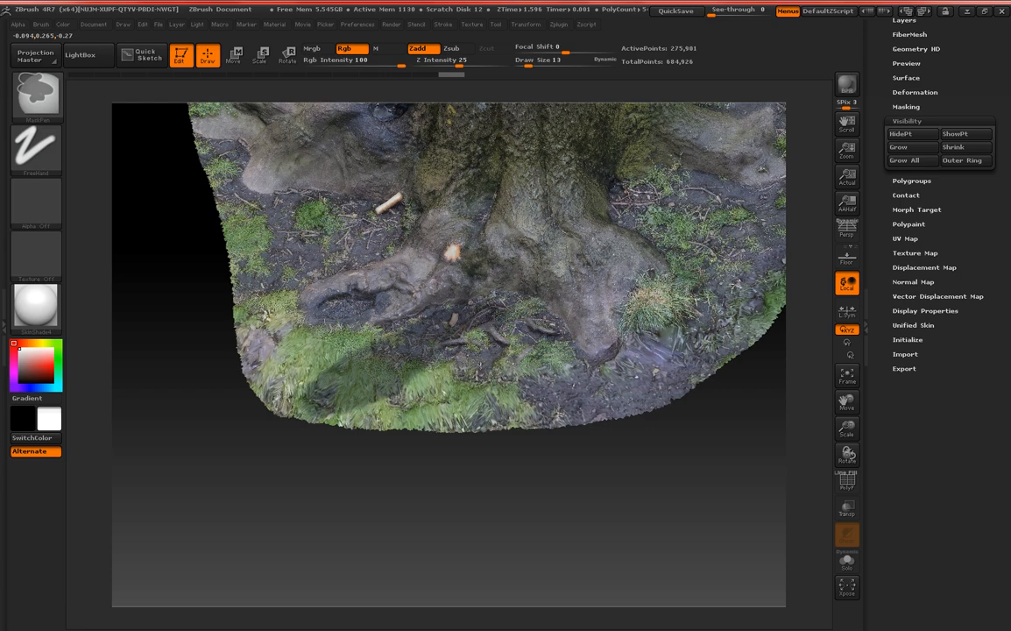
Extend the mask over the remaining grass and soil along the front edge of the mesh.
mouse_move(487, 455)
left_mouse_down()
mouse_move(532, 476)
mouse_move(552, 472)
mouse_move(537, 485)
mouse_move(471, 438)
left_mouse_up()
mouse_move(411, 255)
left_mouse_down("ctrl")
mouse_move(355, 258)
mouse_move(296, 284)
mouse_move(329, 352)
mouse_move(567, 361)
mouse_move(541, 346)
mouse_move(644, 361)
mouse_move(438, 311)
mouse_move(539, 344)
left_mouse_up("ctrl")
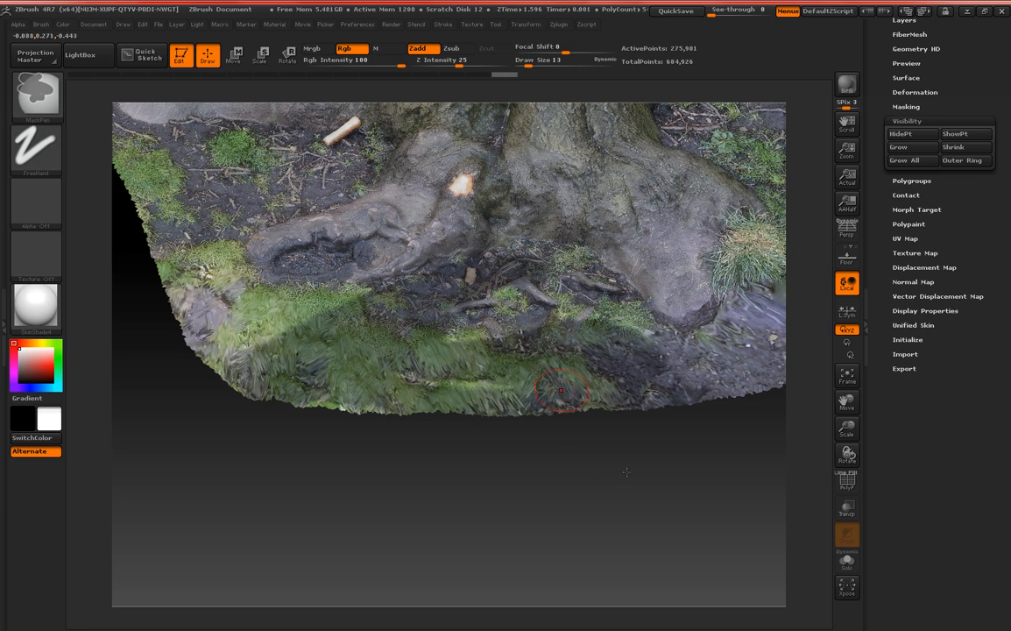
mouse_move(625, 472)
left_mouse_down()
mouse_move(628, 516)
mouse_move(584, 458)
mouse_move(526, 419)
mouse_move(425, 454)
left_mouse_up()
left_click_drag(322, 322, 461, 361, "ctrl")
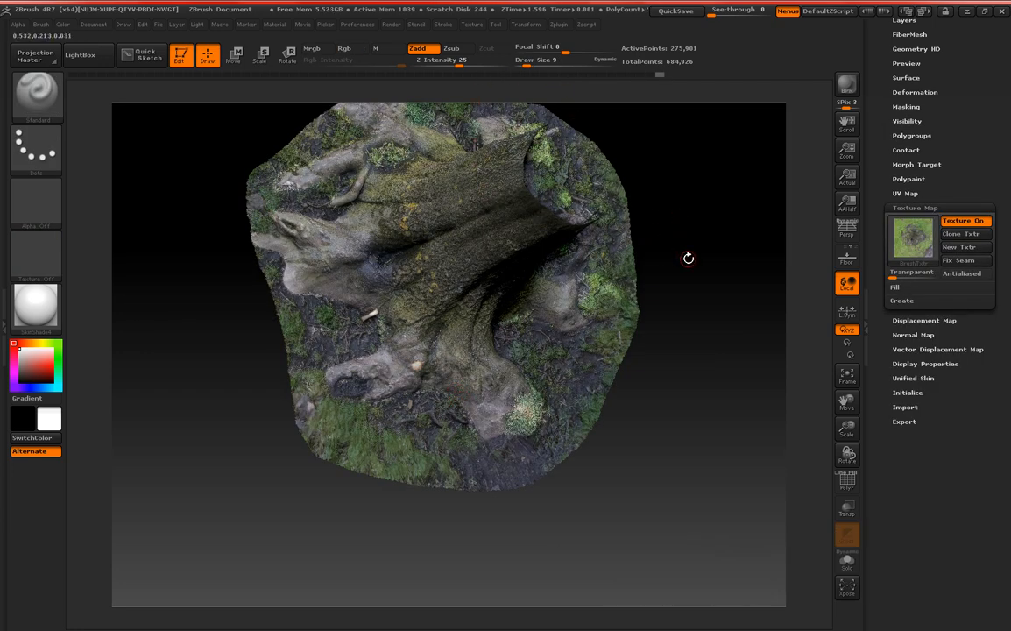
Turn off the tree's texture map so the masked ground can be checked on the bare mesh.
left_click_drag(620, 233, 602, 295)
key("ctrl")
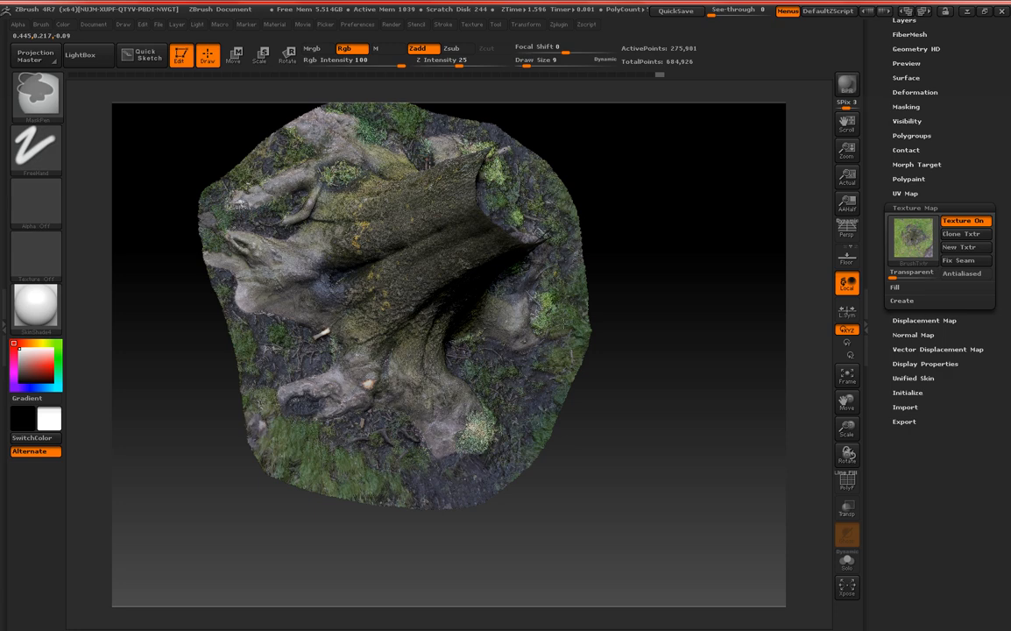
key("ctrl+w")
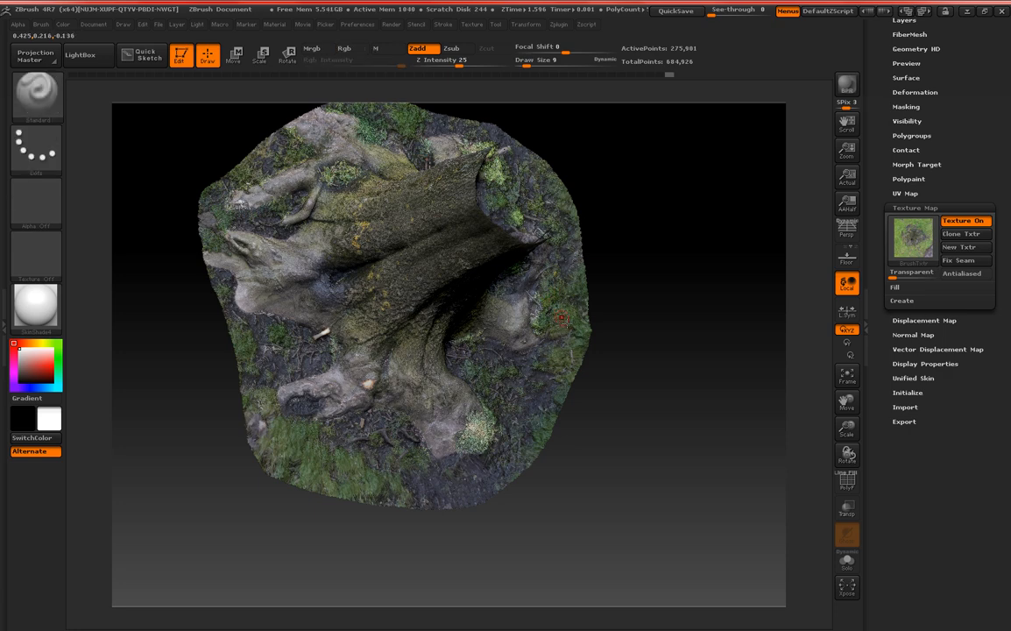
left_click(912, 237)
left_click(389, 246)
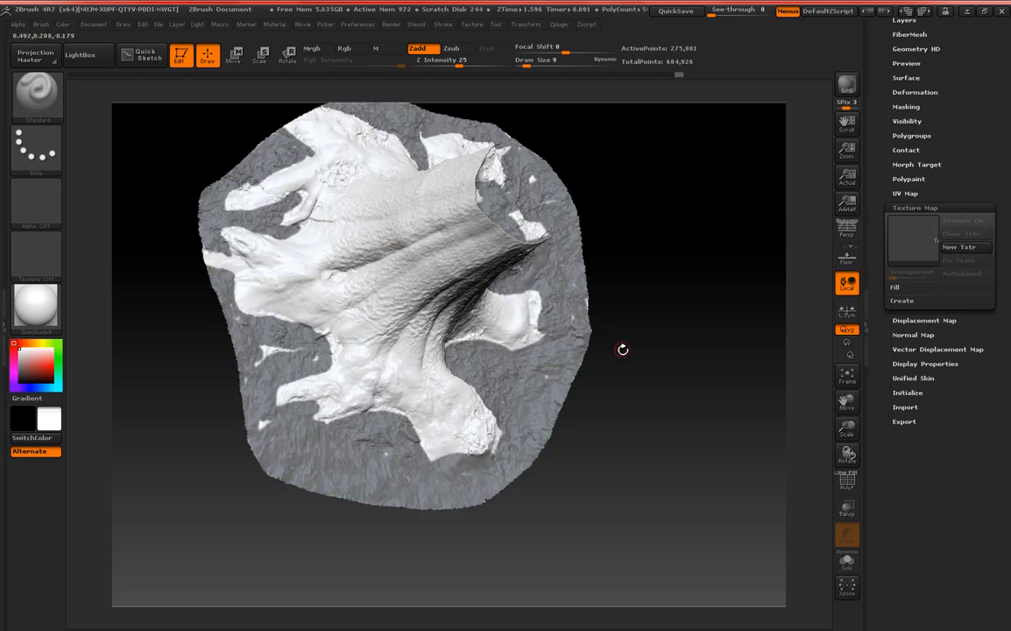
Reduce the draw size to 7 and refine the ground mask around the end of the short side root.
left_click_drag(622, 350, 623, 302, "alt")
key("space")
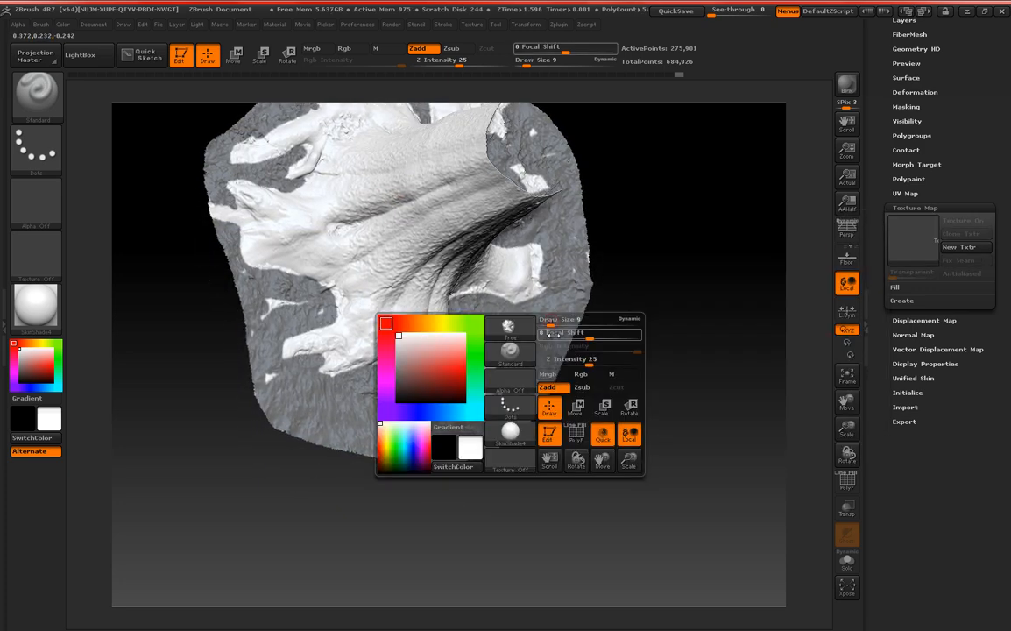
left_click_drag(550, 325, 558, 325)
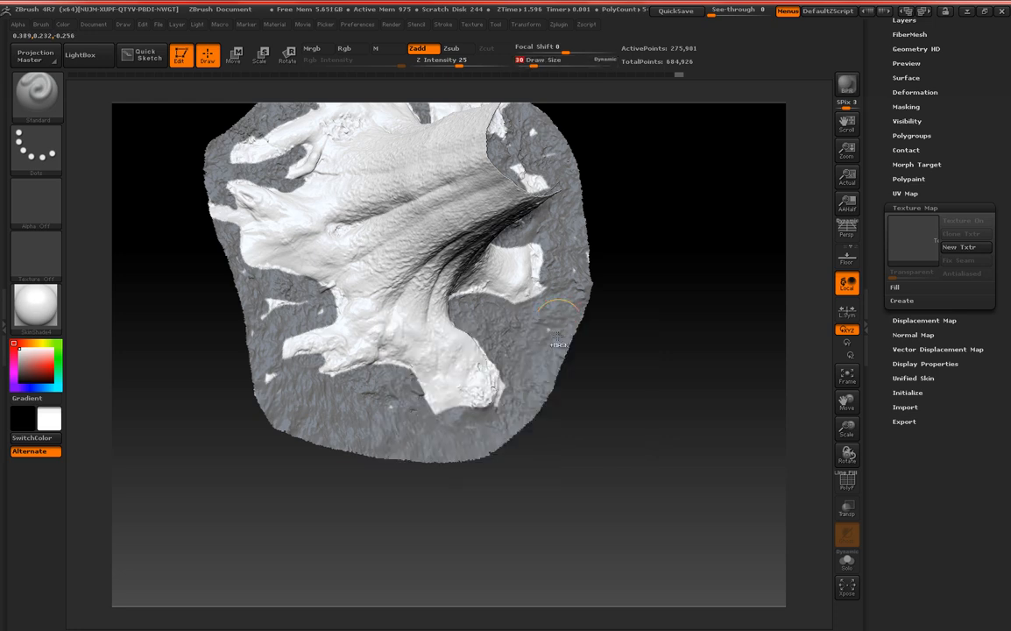
key("ctrl")
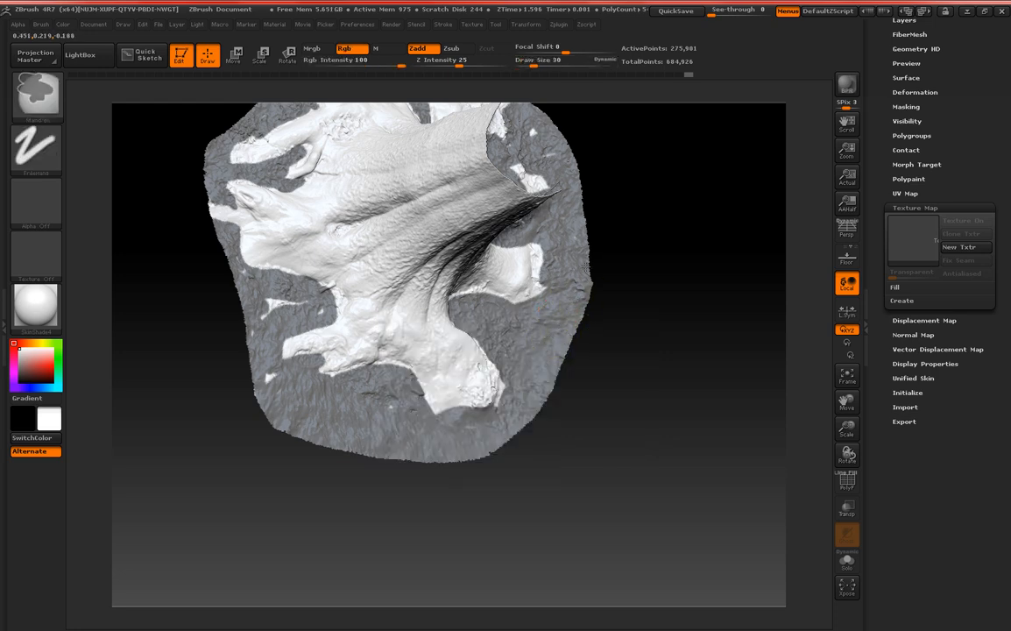
key("space")
left_click_drag(568, 285, 563, 286)
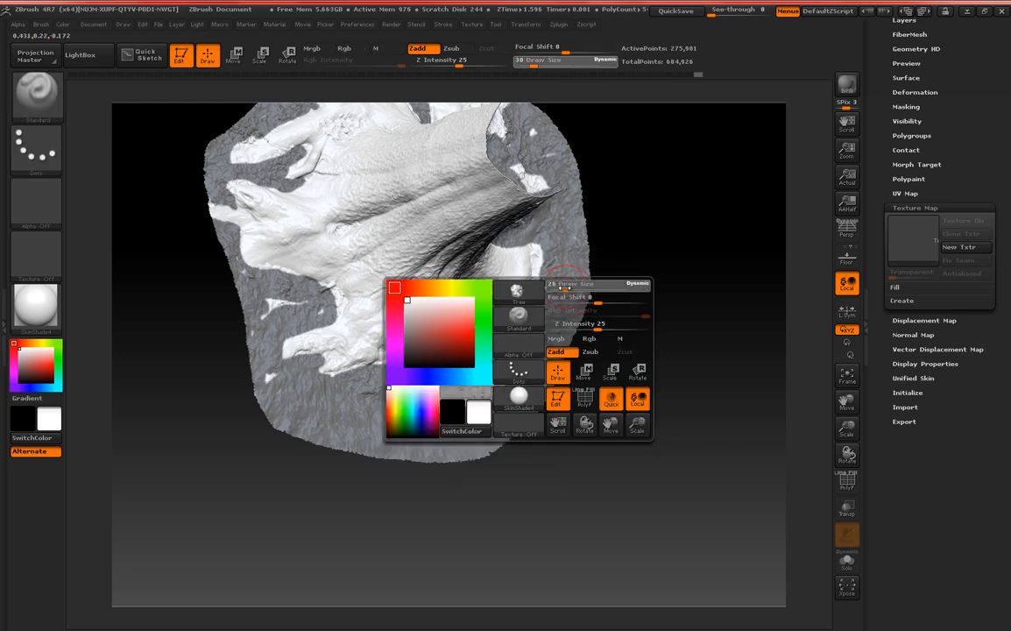
key("ctrl")
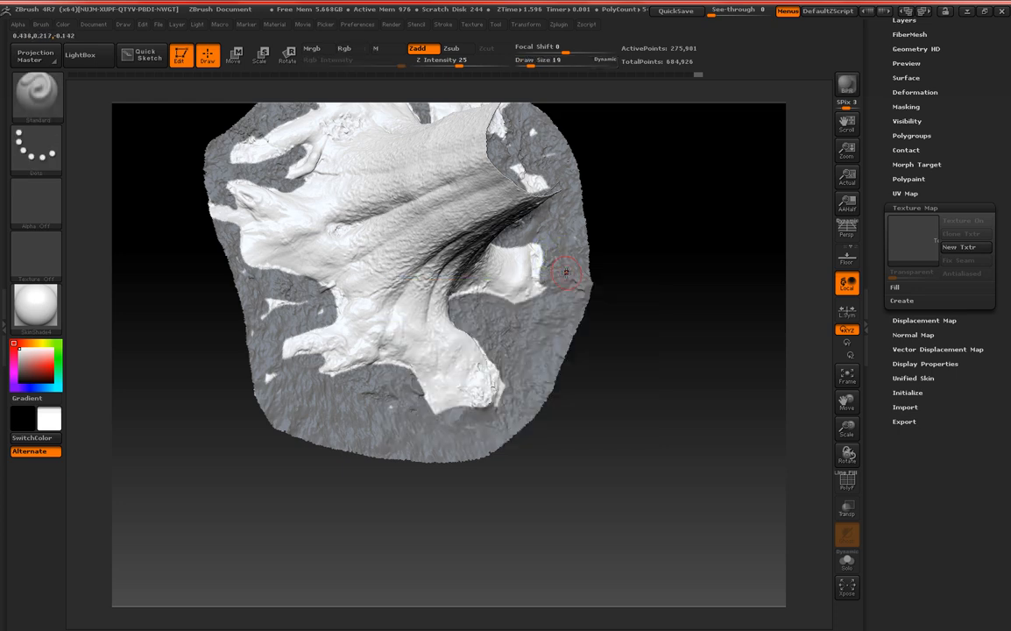
key("space")
left_click_drag(561, 275, 559, 274)
key("ctrl")
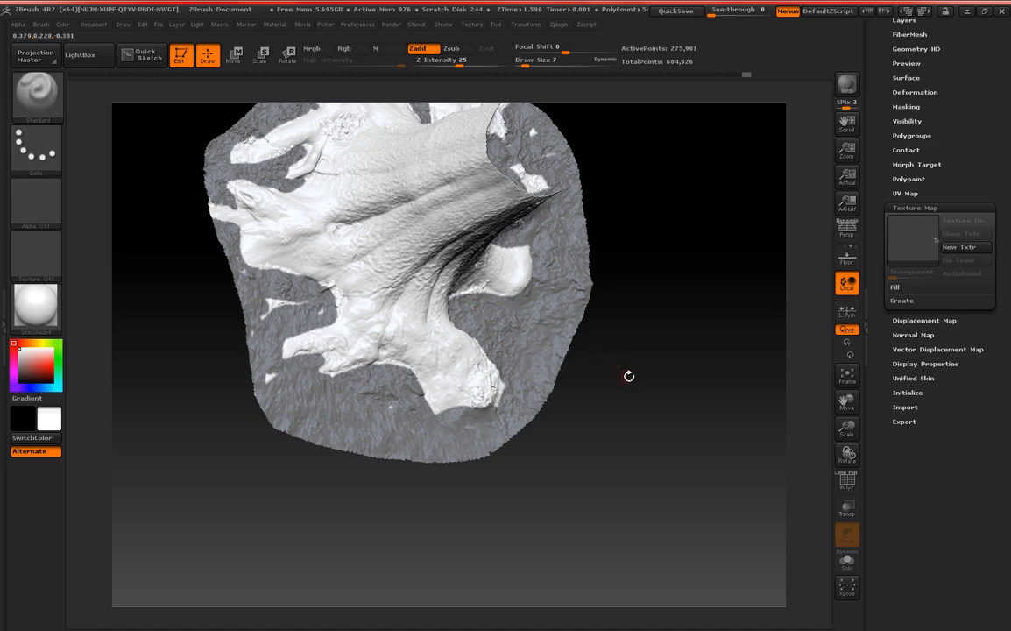
Mask the jagged ground sliver beside the tip of the large front root.
mouse_move(627, 374)
left_mouse_down("alt")
mouse_move(648, 379)
mouse_move(645, 431)
left_mouse_up("alt")
key("ctrl")
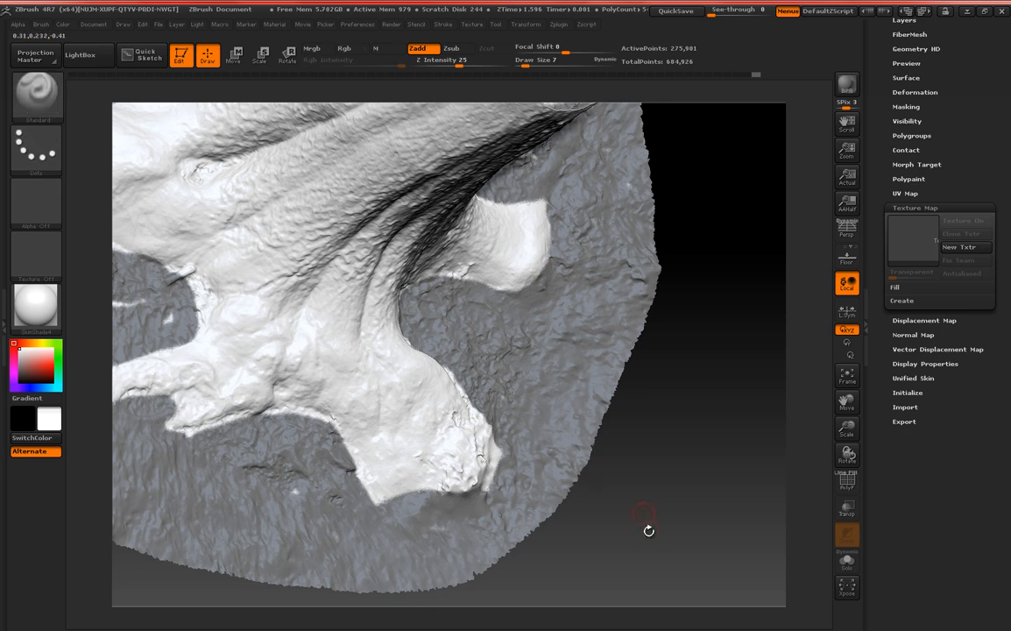
left_click_drag(593, 528, 609, 368, "alt")
key("ctrl")
left_click_drag(518, 287, 511, 330, "ctrl")
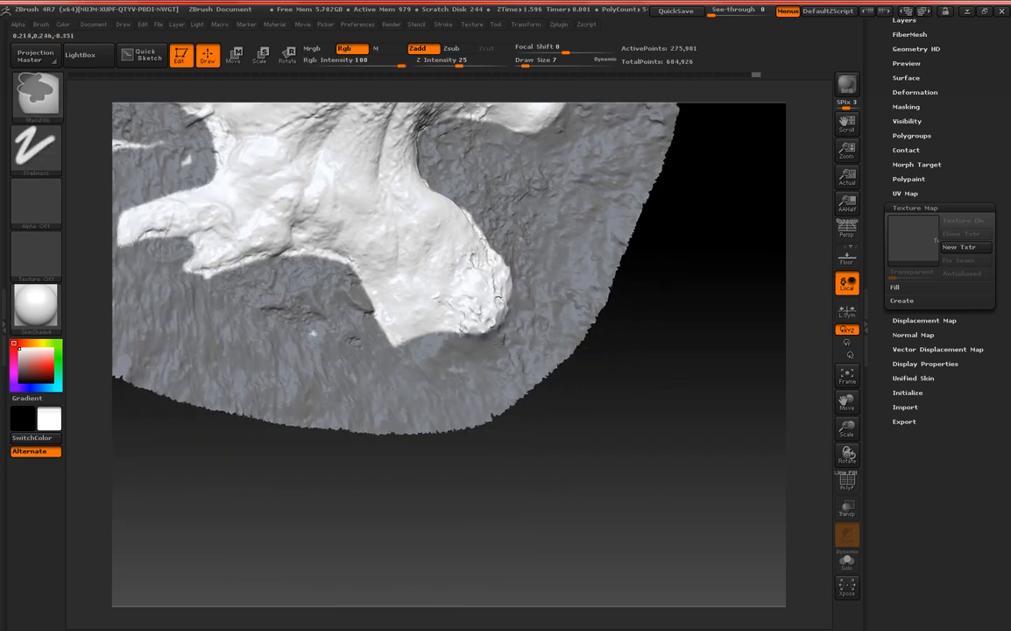
Mask the leftover unmasked patches on the ground around the hollow front root.
left_click_drag(287, 434, 481, 412, "alt")
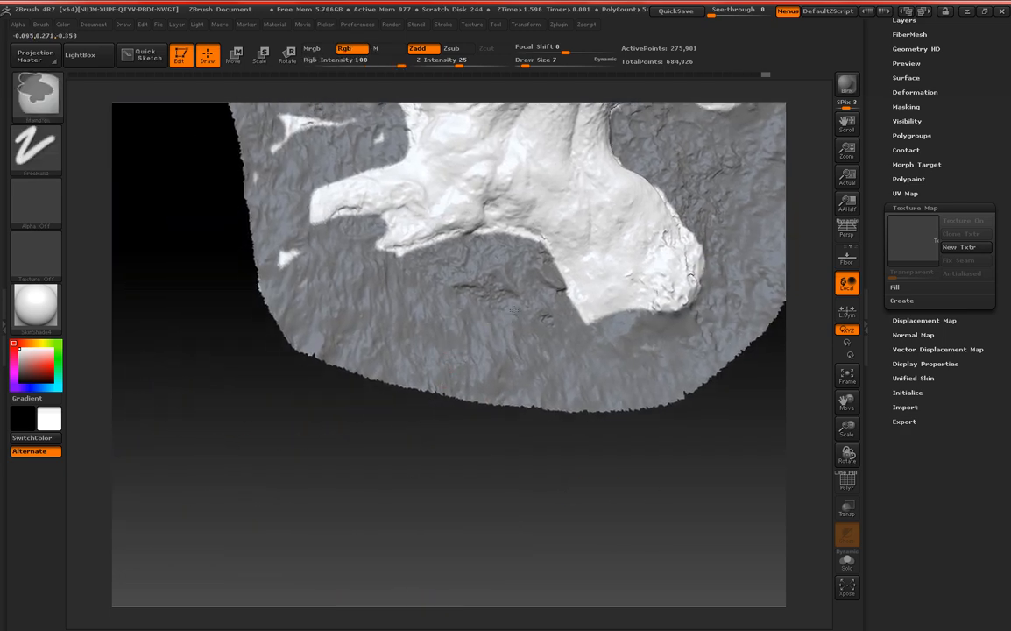
left_click_drag(208, 295, 266, 363, "alt")
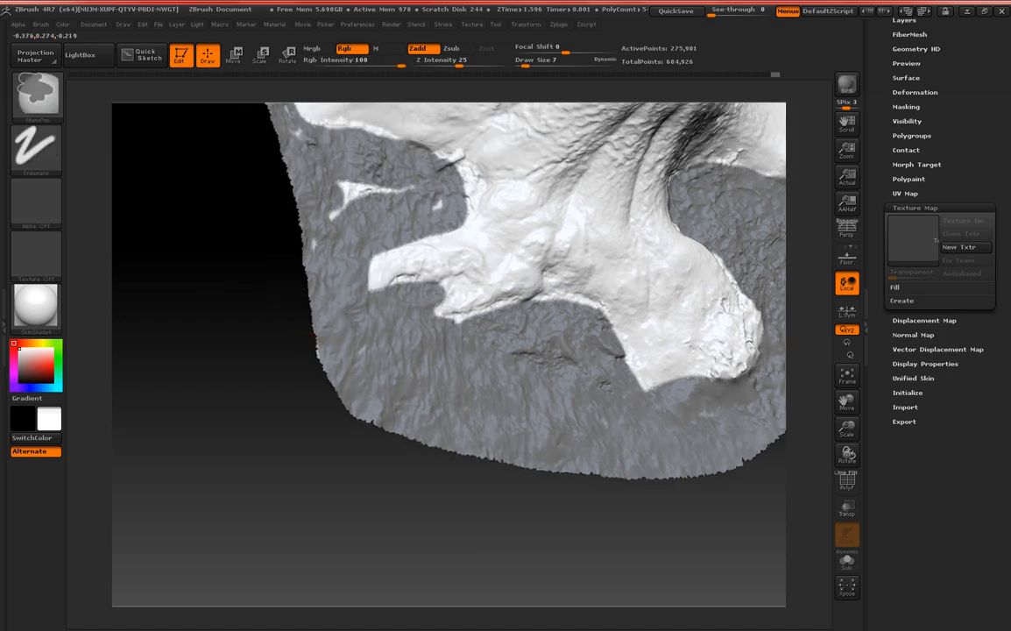
mouse_move(364, 348)
left_mouse_down("ctrl")
mouse_move(324, 340)
mouse_move(289, 302)
left_mouse_up("ctrl")
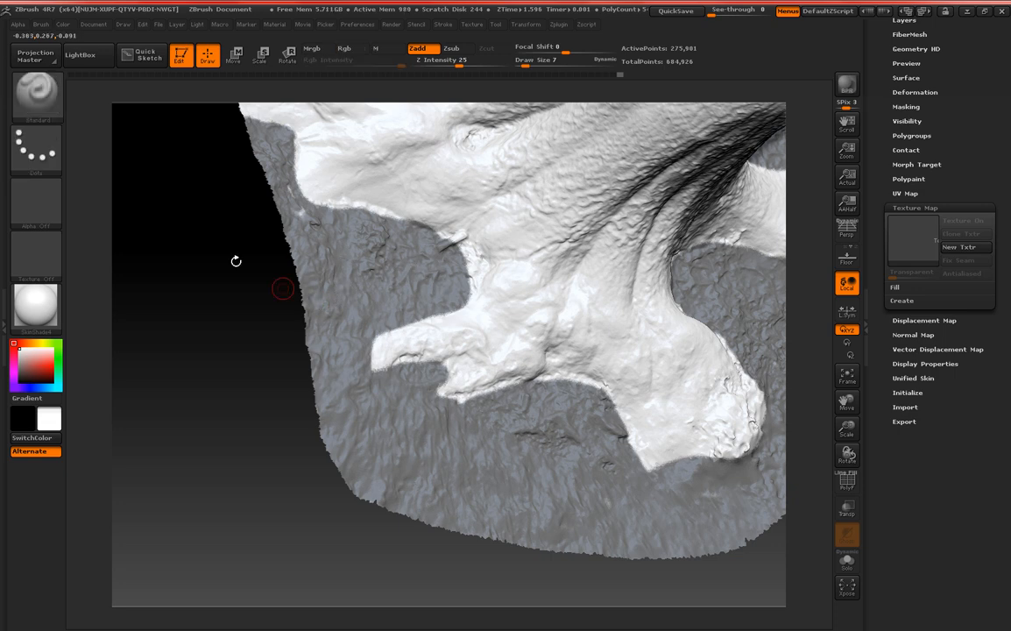
Mask the remaining bare spots along the outer rim beside the side roots.
left_click_drag(234, 262, 301, 343, "alt")
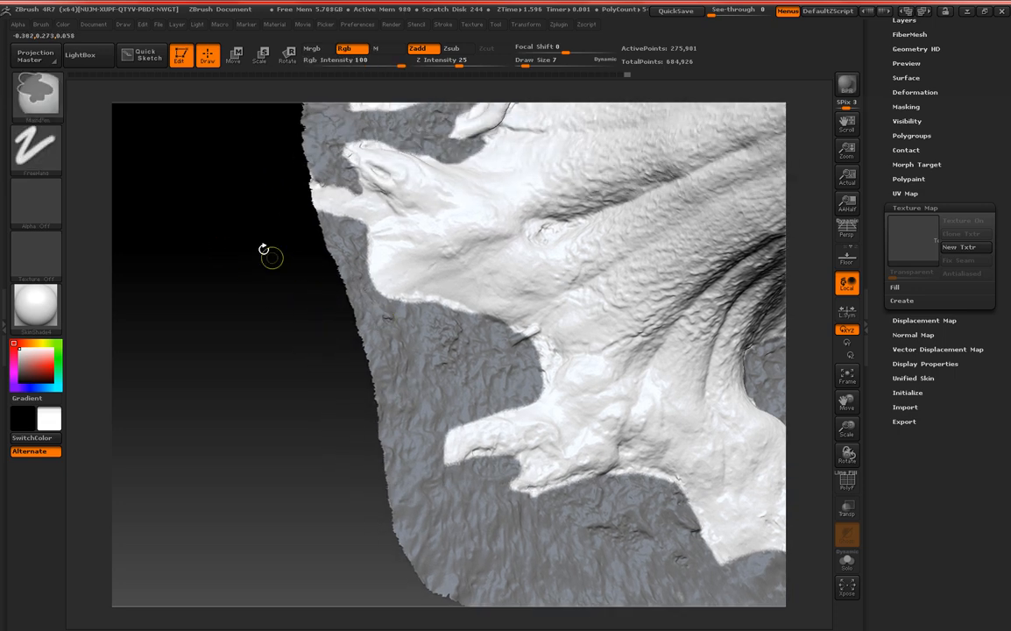
left_click_drag(274, 212, 270, 318, "alt")
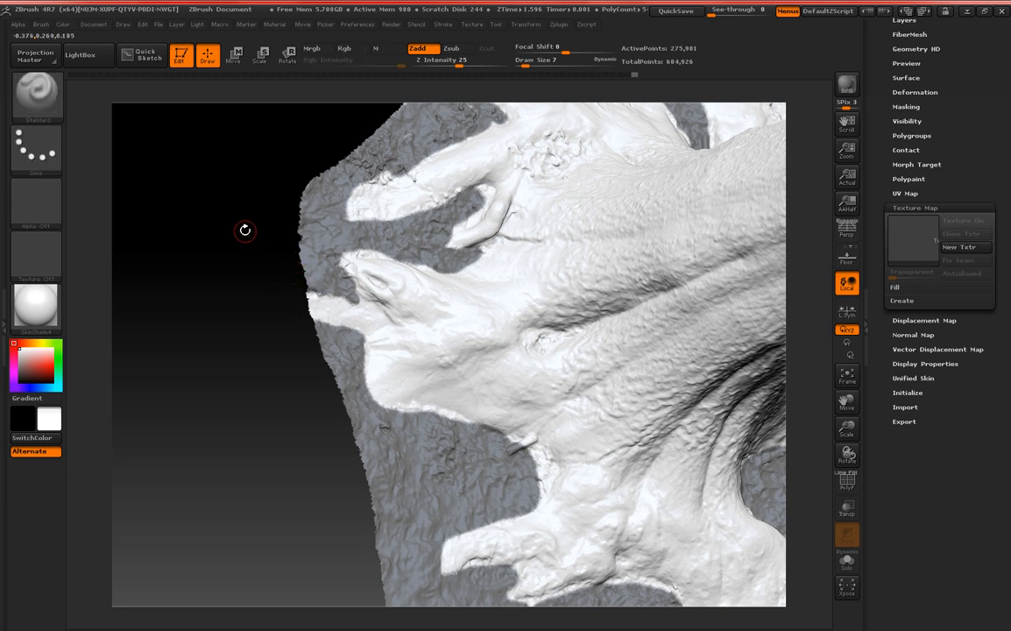
left_click_drag(243, 227, 279, 298, "alt")
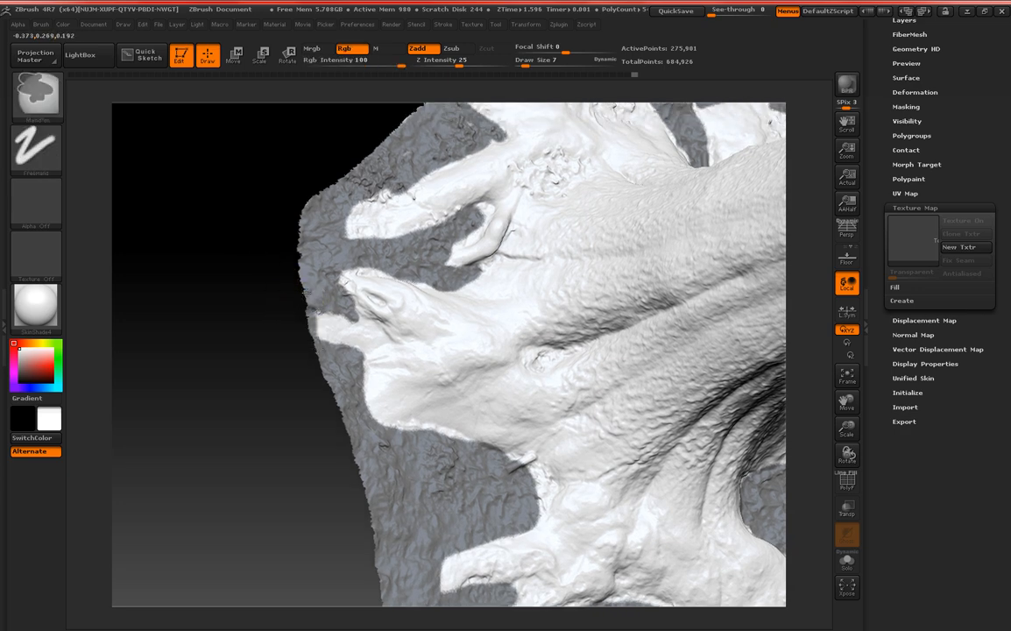
left_click_drag(327, 143, 288, 254, "alt")
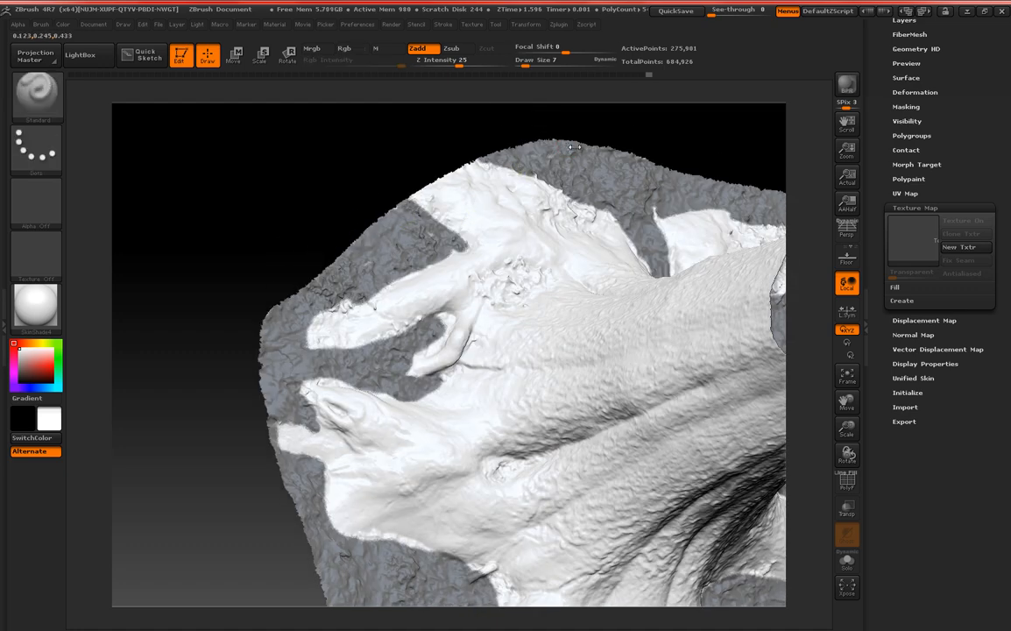
Set the draw size to 9 and mask the rim beyond the rear root and the small sliver on the ground behind the trunk.
key("space")
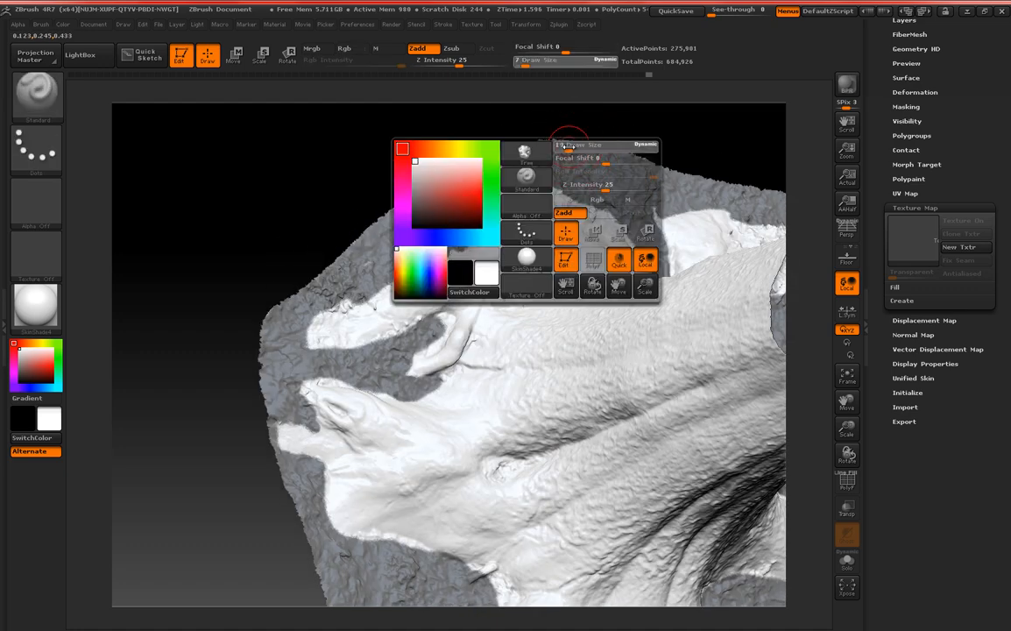
key("ctrl")
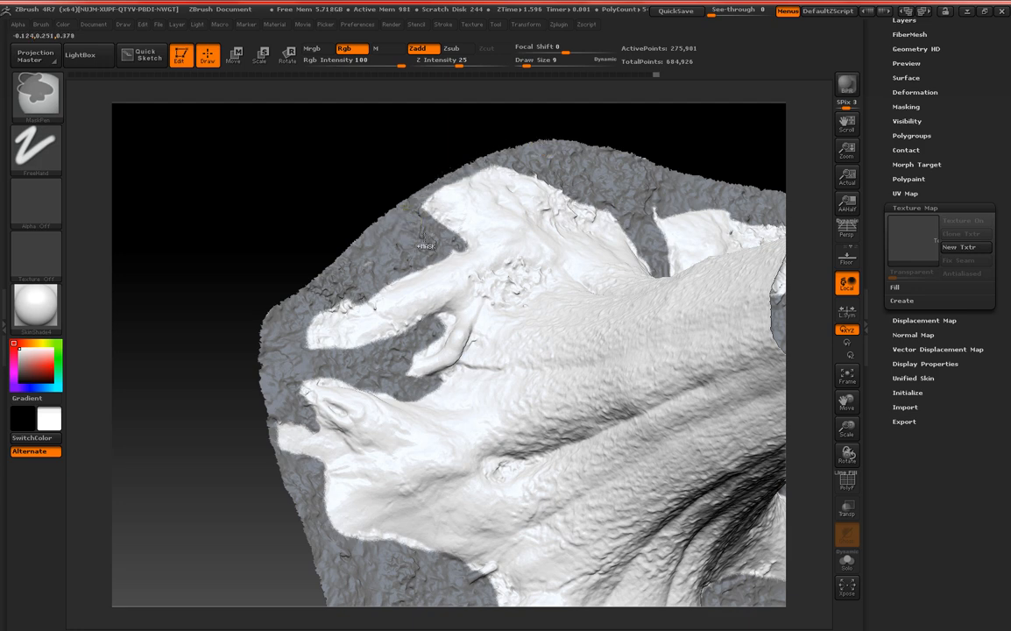
left_click_drag(373, 159, 182, 157, "alt")
left_click_drag(539, 143, 483, 138, "alt")
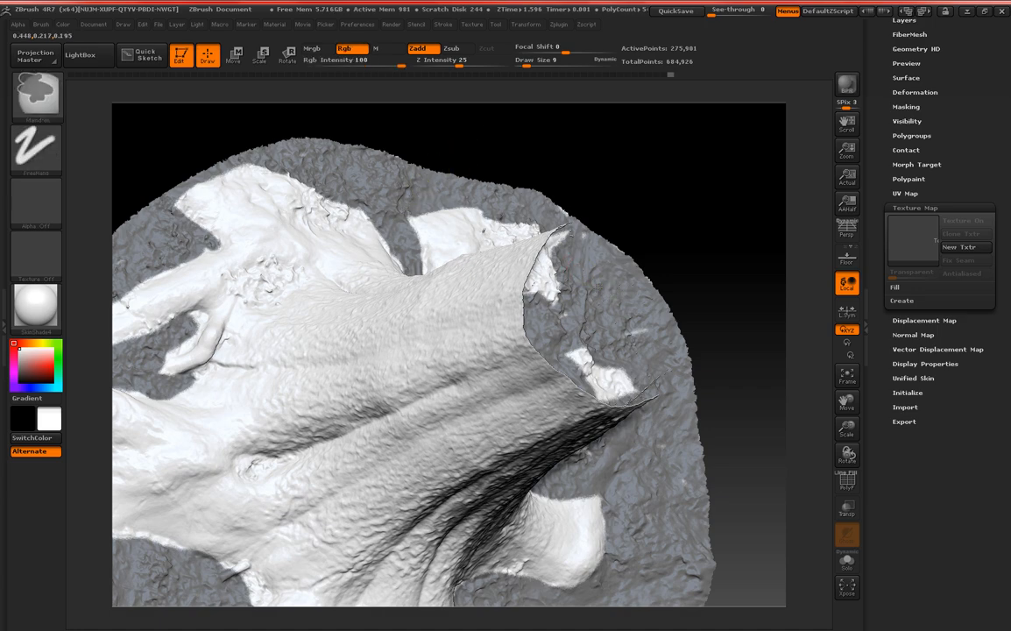
mouse_move(647, 219)
left_mouse_down()
mouse_move(591, 230)
mouse_move(550, 260)
left_mouse_up()
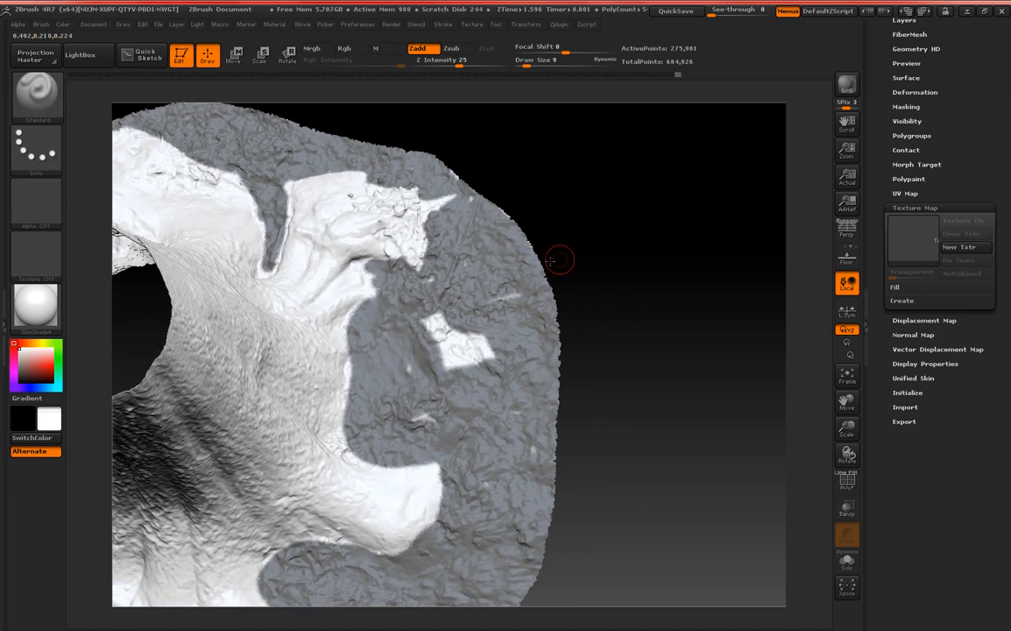
left_click_drag(496, 301, 518, 299, "ctrl")
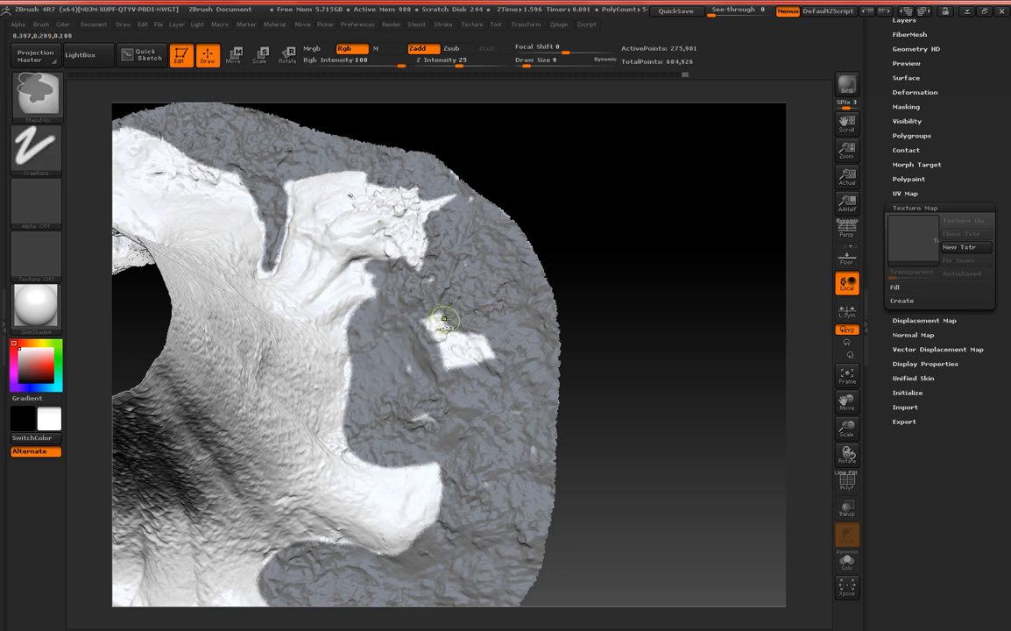
Show the Tree texture on the mesh to identify the isolated unmasked patch, and turn the texture off again.
left_click(934, 252)
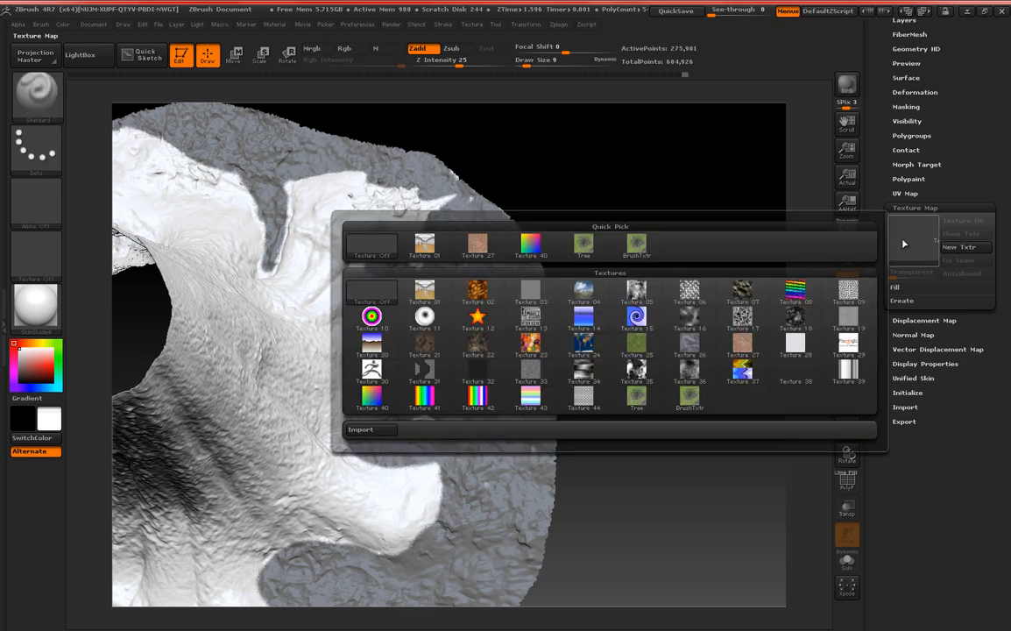
left_click(582, 246)
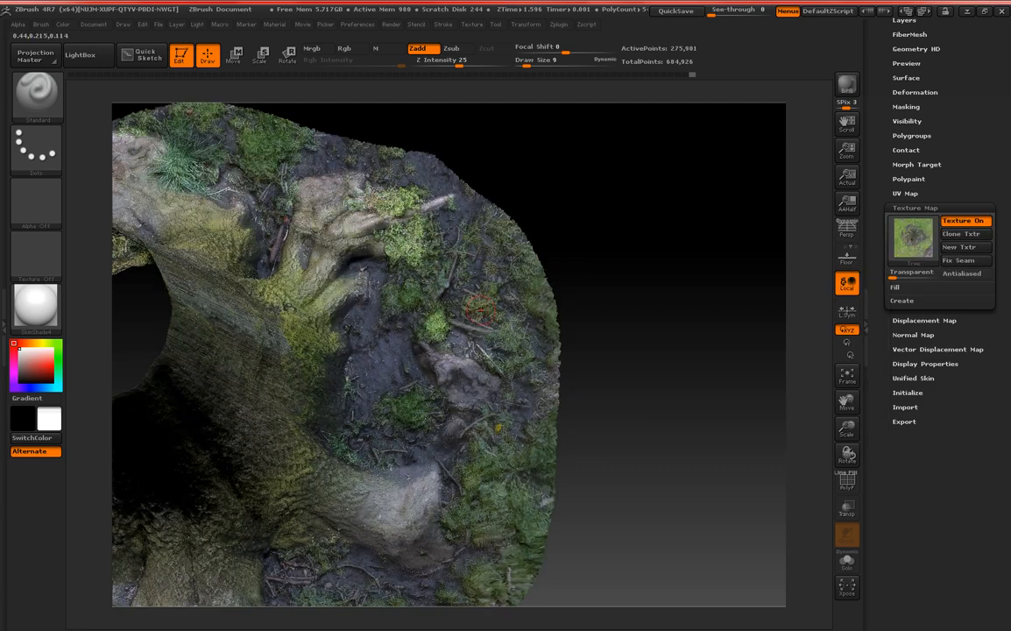
left_click(914, 237)
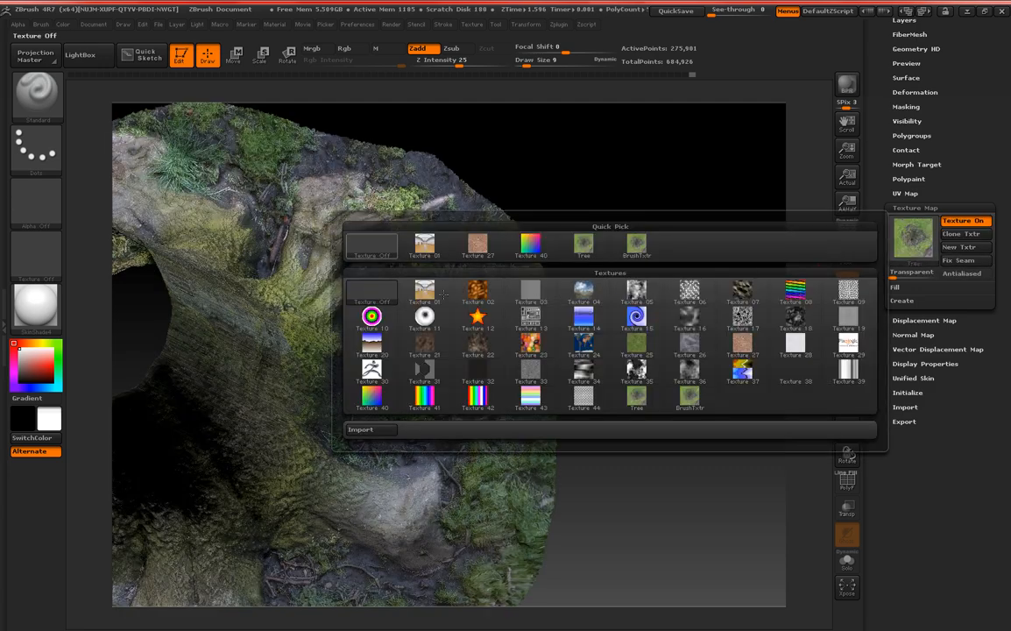
left_click(371, 246)
Mask the ground strip along the outer tip of the broken side root.
left_click_drag(405, 308, 477, 354)
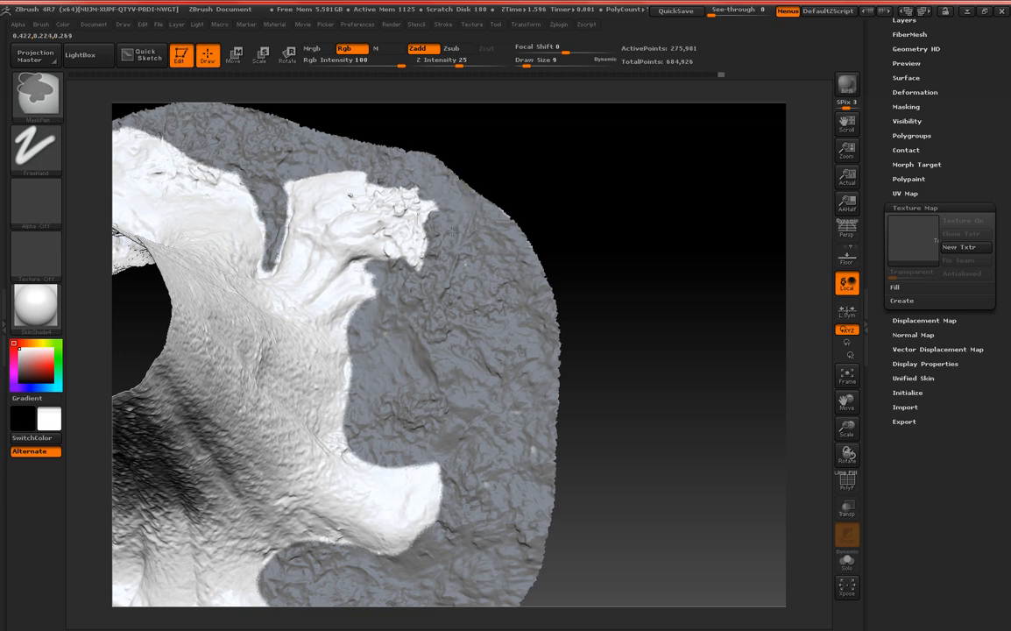
mouse_move(453, 231)
left_mouse_down("ctrl")
mouse_move(442, 215)
mouse_move(442, 229)
left_mouse_up("ctrl")
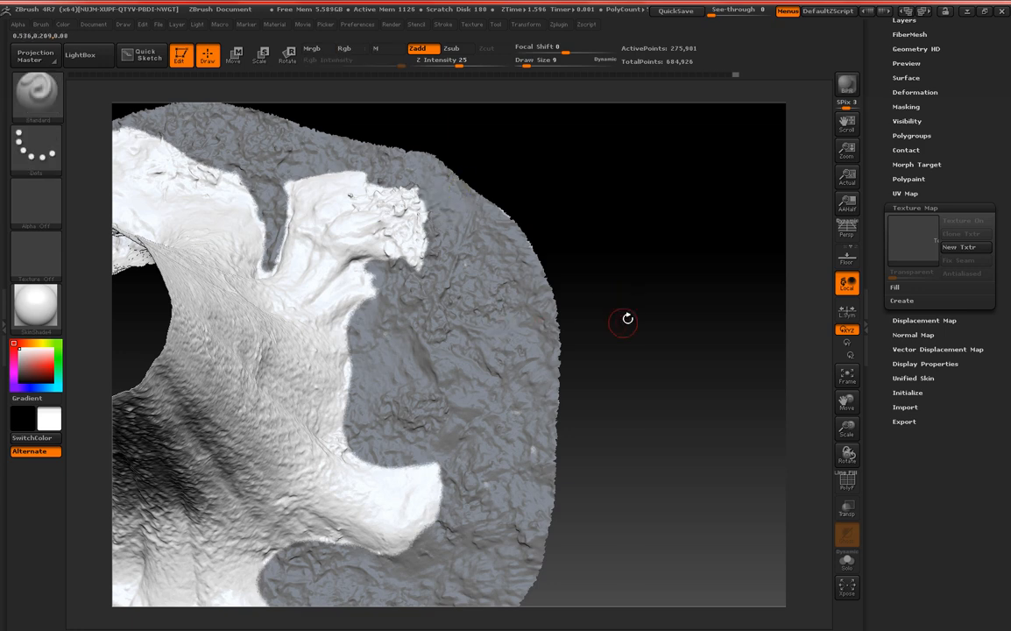
Show the Tree texture on the mesh to compare the side roots with the masked ground, and turn the texture off again.
left_click(913, 239)
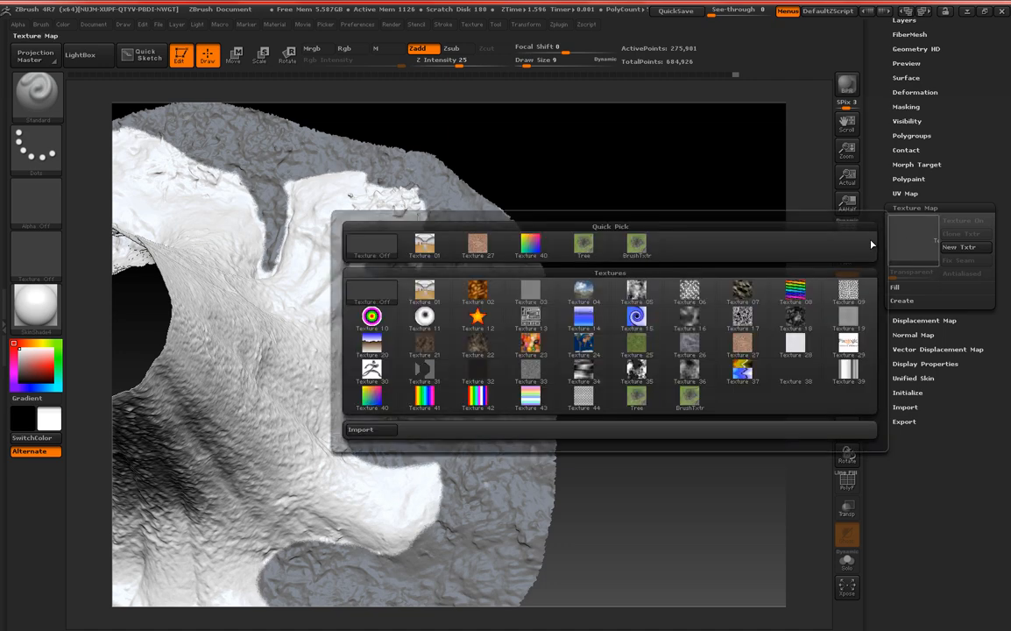
left_click(585, 246)
key("ctrl")
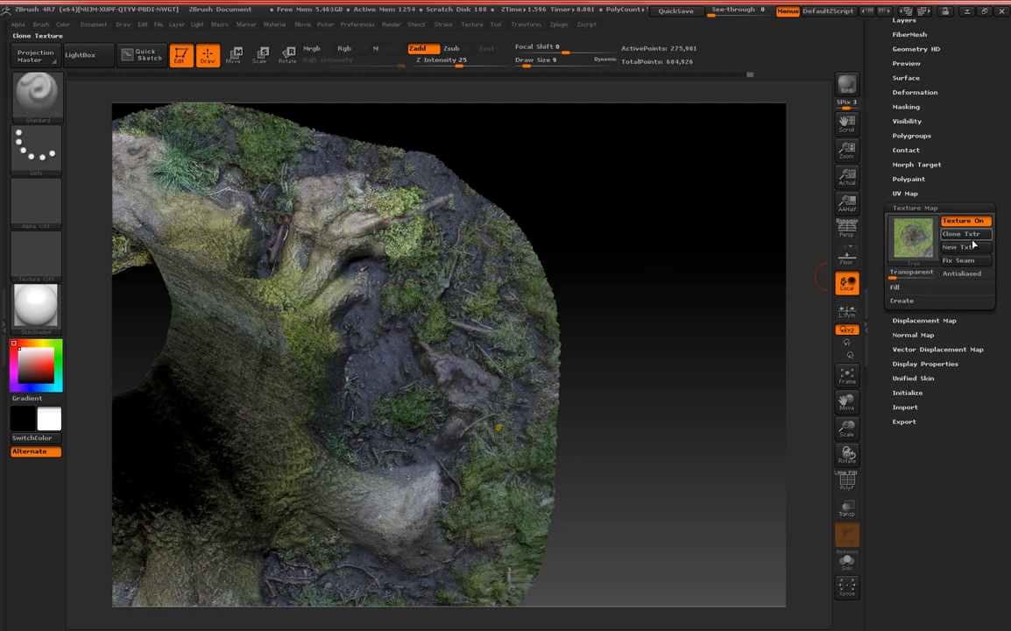
left_click(913, 236)
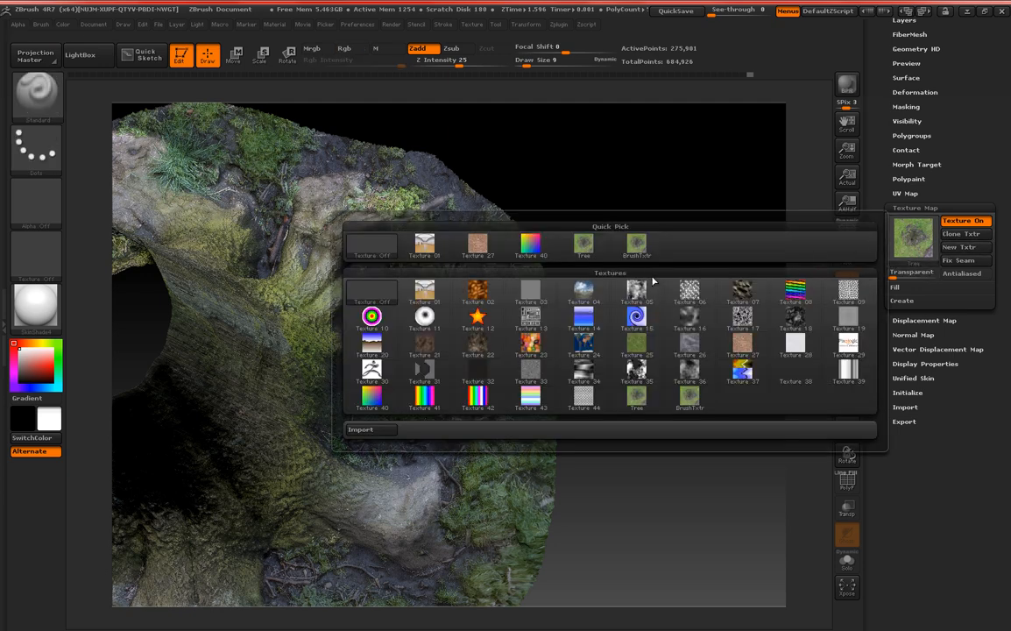
left_click(584, 244)
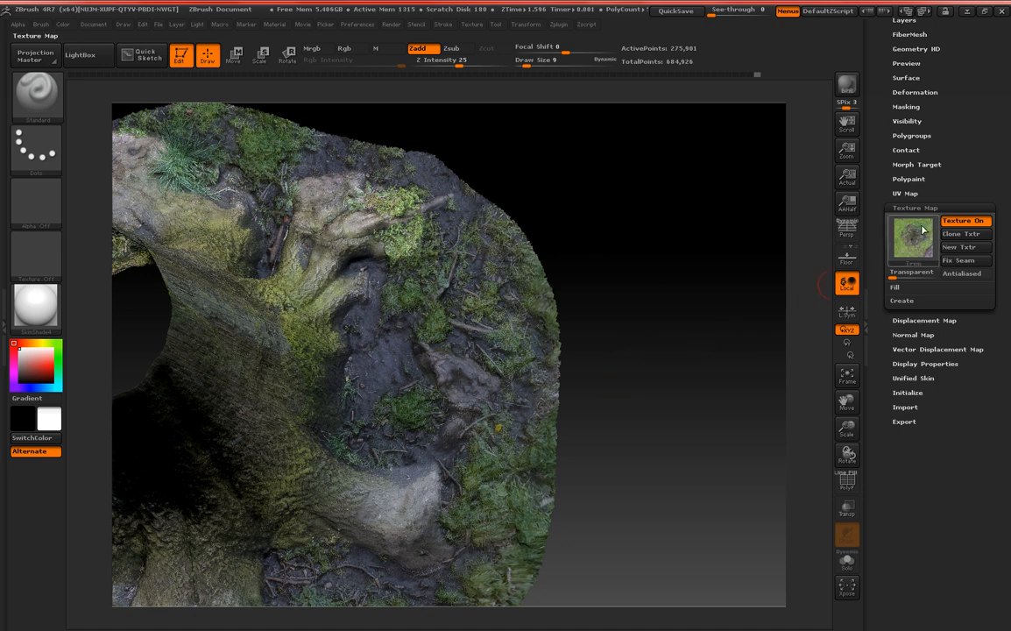
left_click_drag(638, 383, 666, 311)
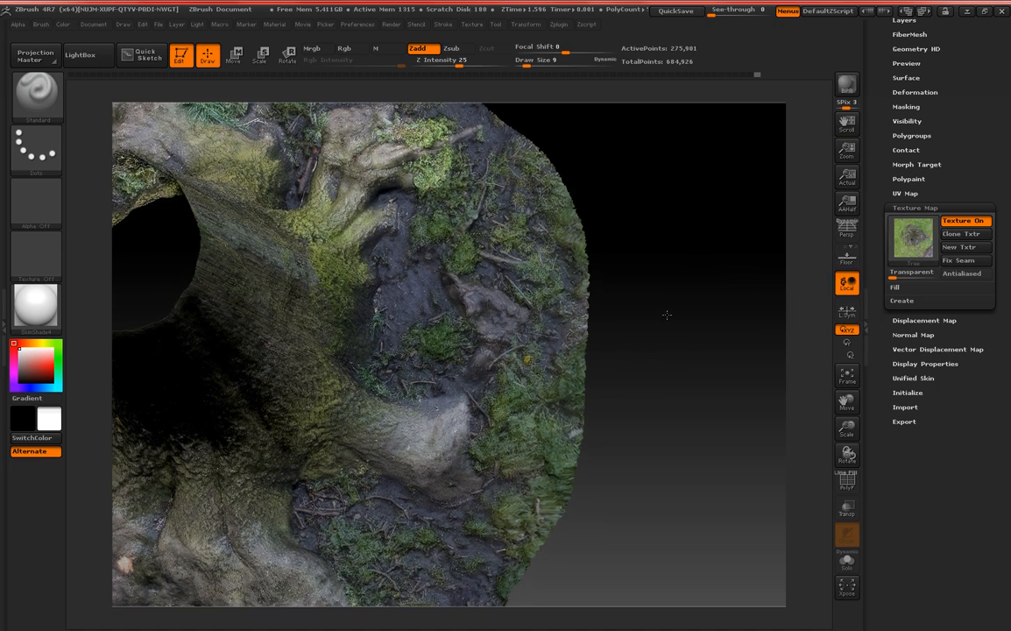
left_click(912, 237)
left_click(378, 246)
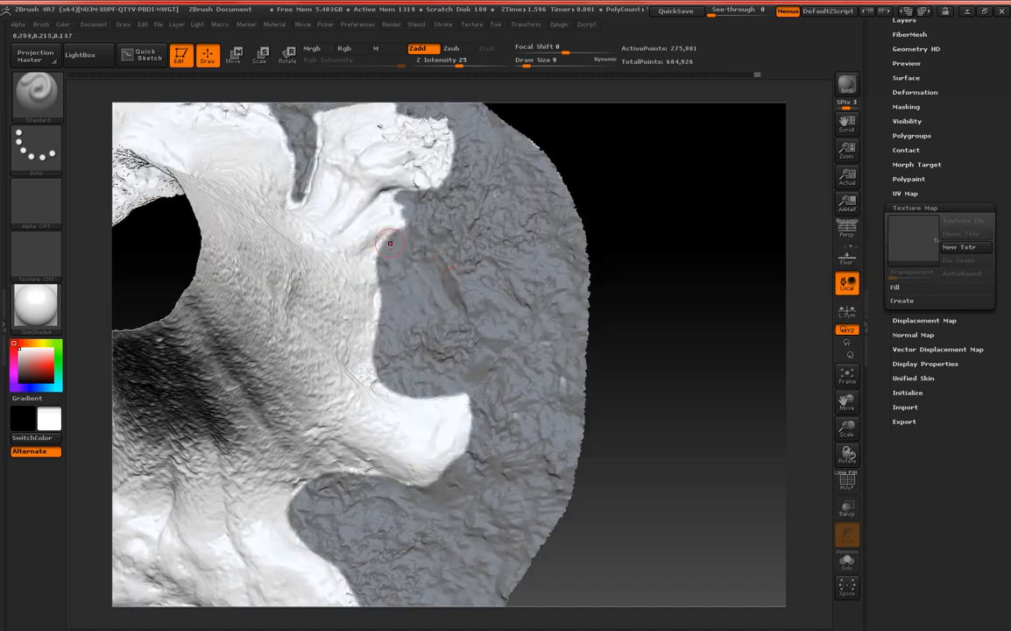
Mask the ground along the outer edge of the large front root, from its pointed tip up to the junction.
mouse_move(677, 289)
left_mouse_down()
mouse_move(647, 252)
mouse_move(571, 268)
mouse_move(677, 289)
mouse_move(717, 434)
mouse_move(701, 446)
mouse_move(311, 366)
left_mouse_up()
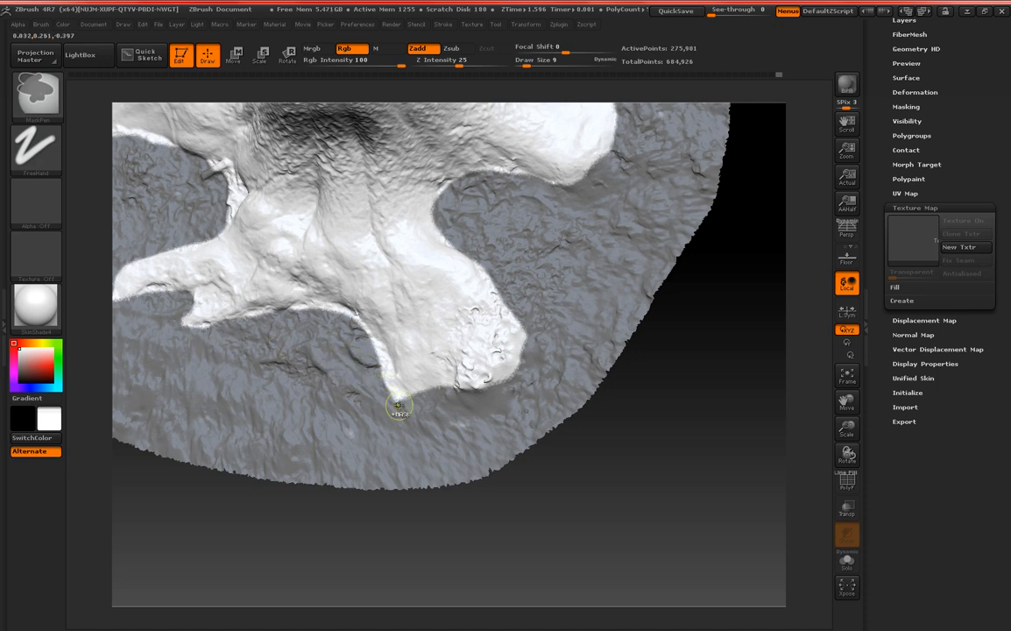
left_click_drag(383, 391, 367, 347, "ctrl")
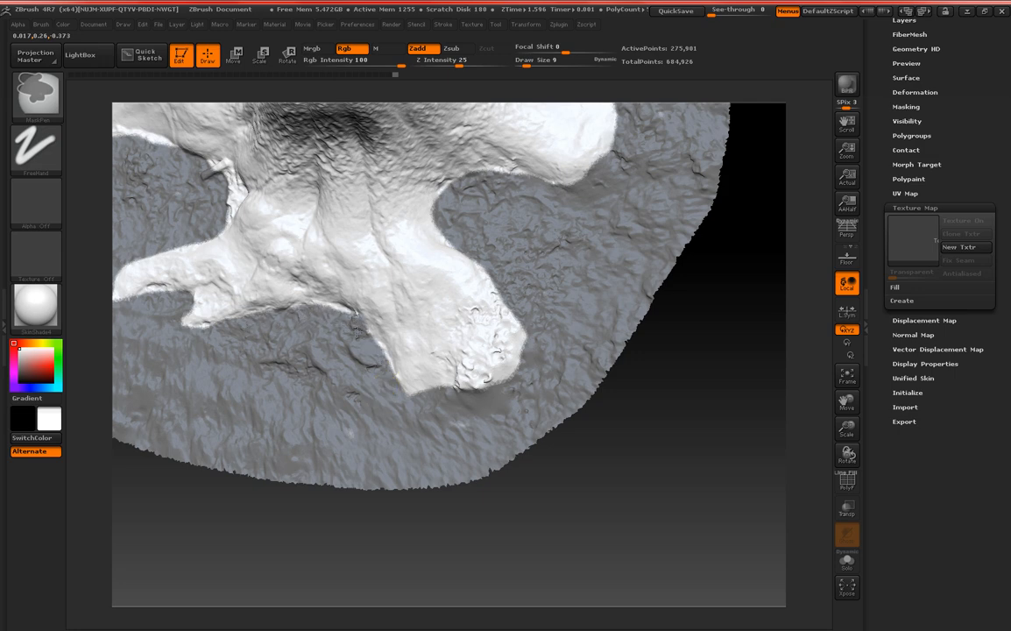
mouse_move(365, 354)
left_mouse_down("ctrl")
mouse_move(327, 315)
mouse_move(226, 326)
mouse_move(175, 304)
mouse_move(179, 315)
left_mouse_up("ctrl")
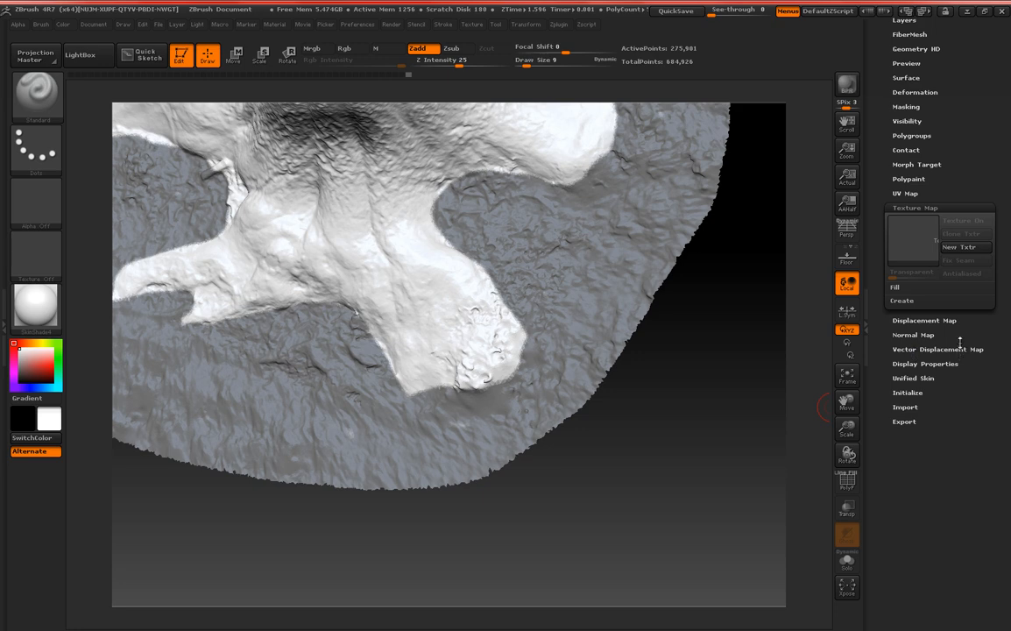
Invert the mask onto the trunk and roots, and hide the unmasked ground points.
left_click_drag(963, 171, 950, 220)
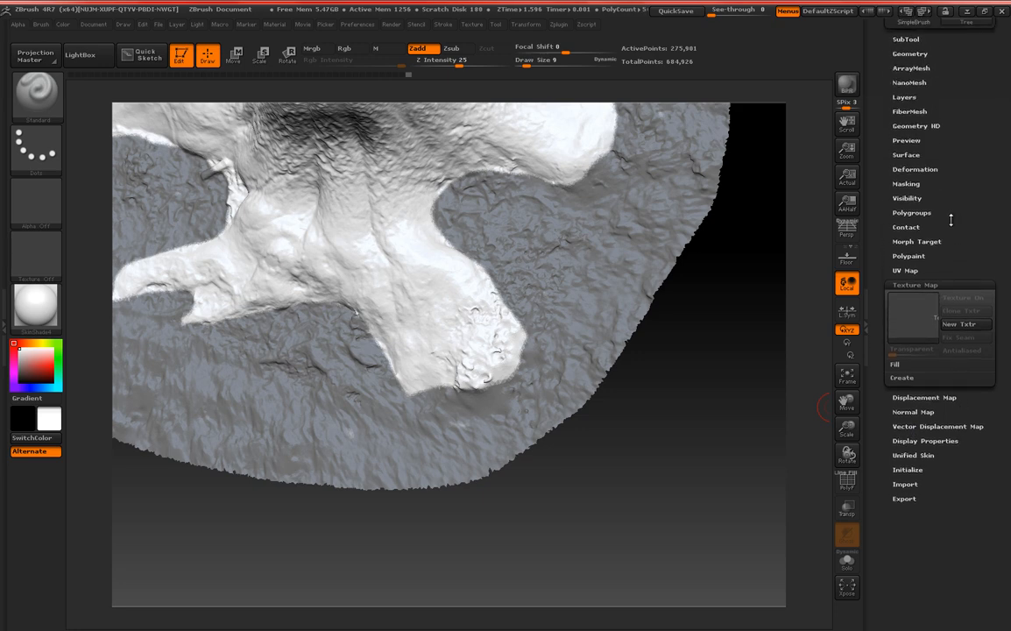
left_click(907, 184)
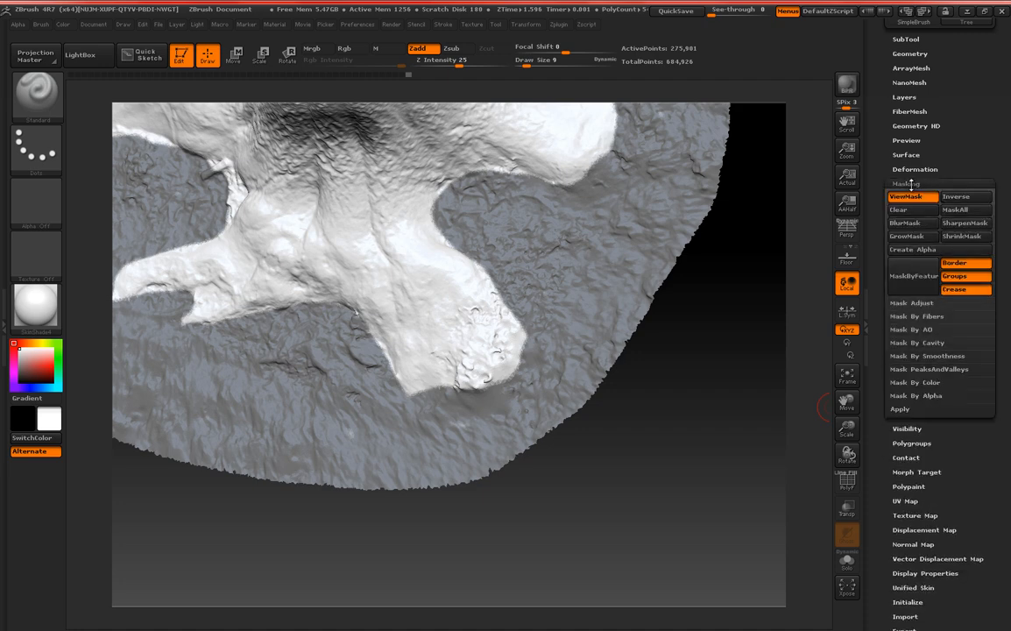
left_click(955, 196)
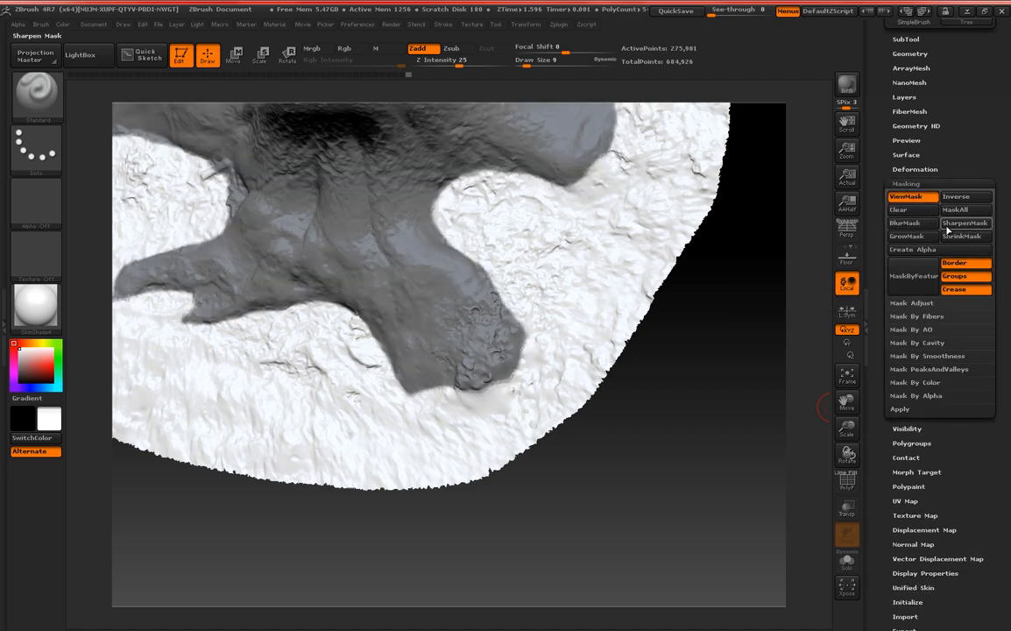
left_click(917, 429)
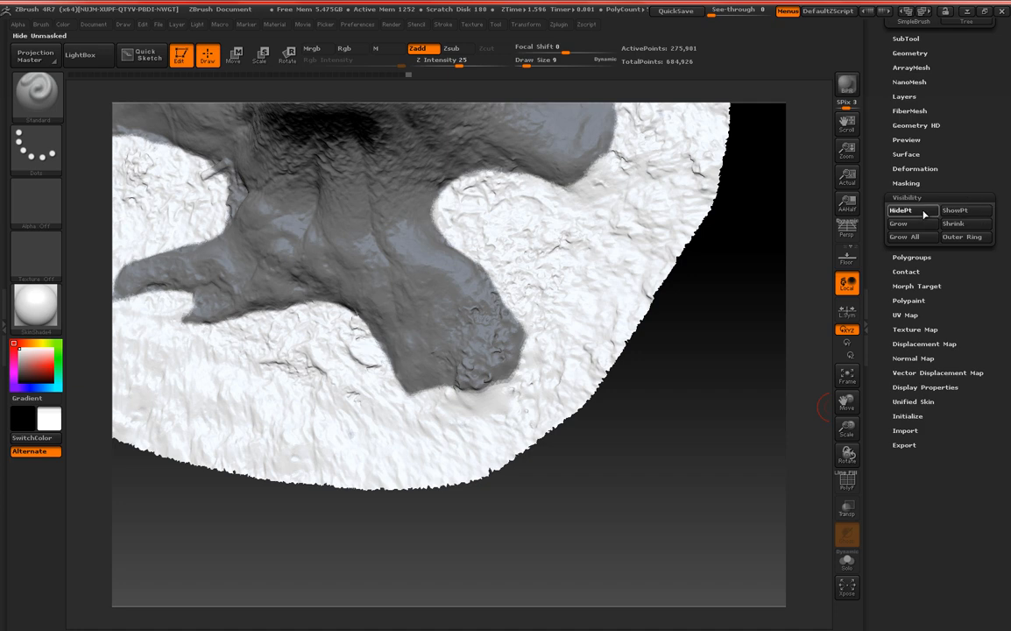
left_click(923, 214)
Delete the hidden ground geometry from the tree mesh with Del Hidden.
left_click_drag(882, 194, 878, 289)
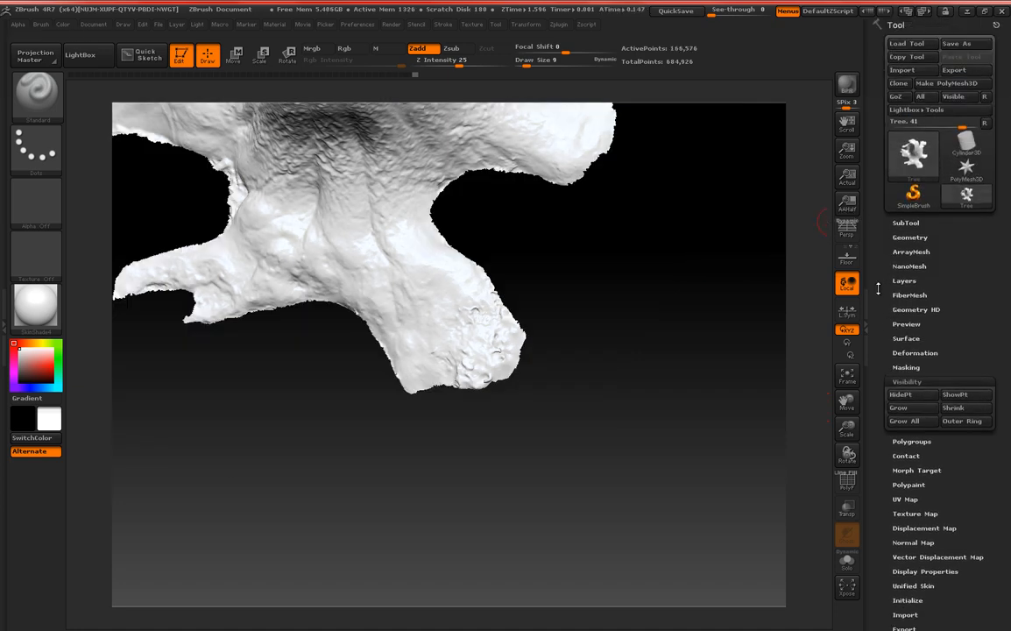
left_click(917, 236)
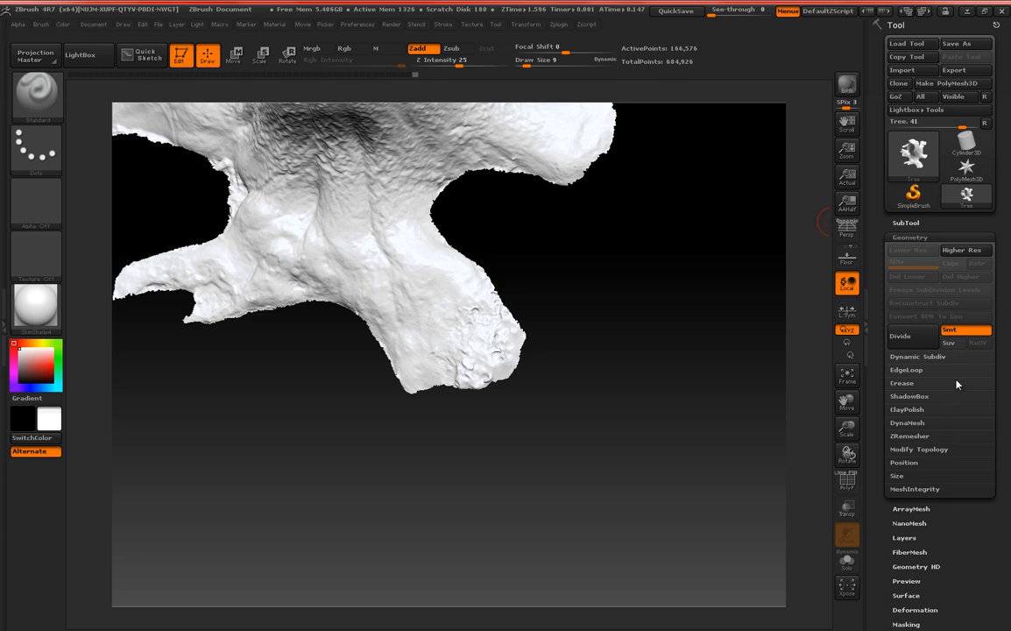
left_click(909, 435)
left_click_drag(982, 548, 982, 325)
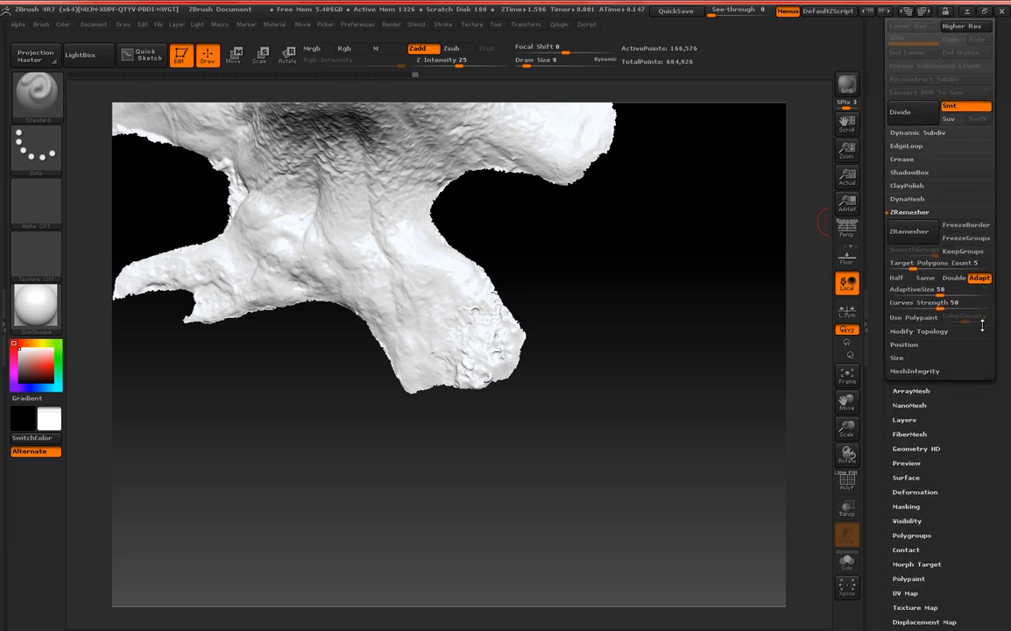
left_click(915, 211)
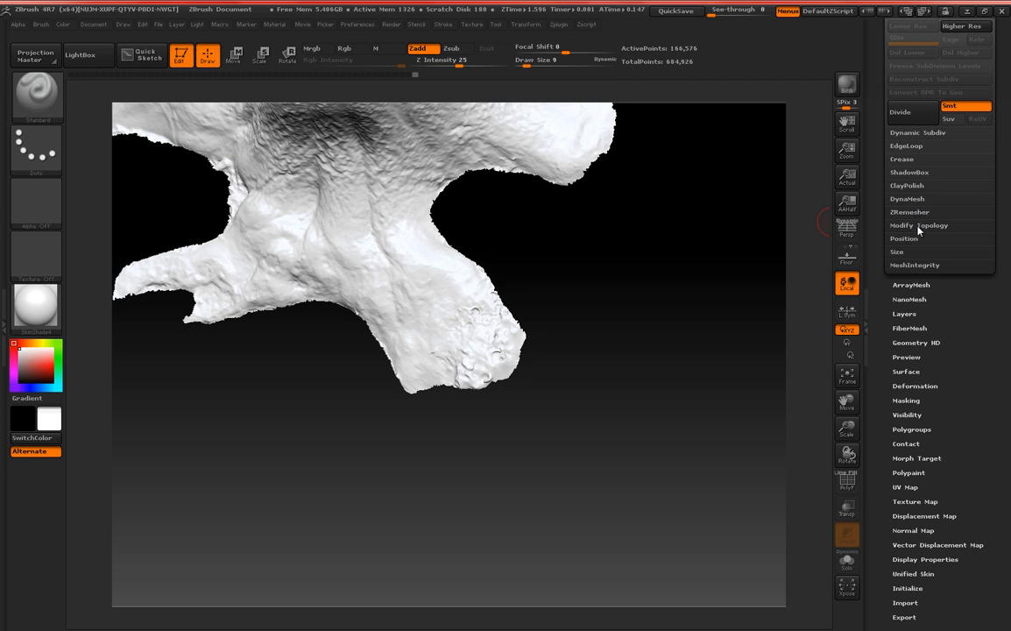
left_click(968, 225)
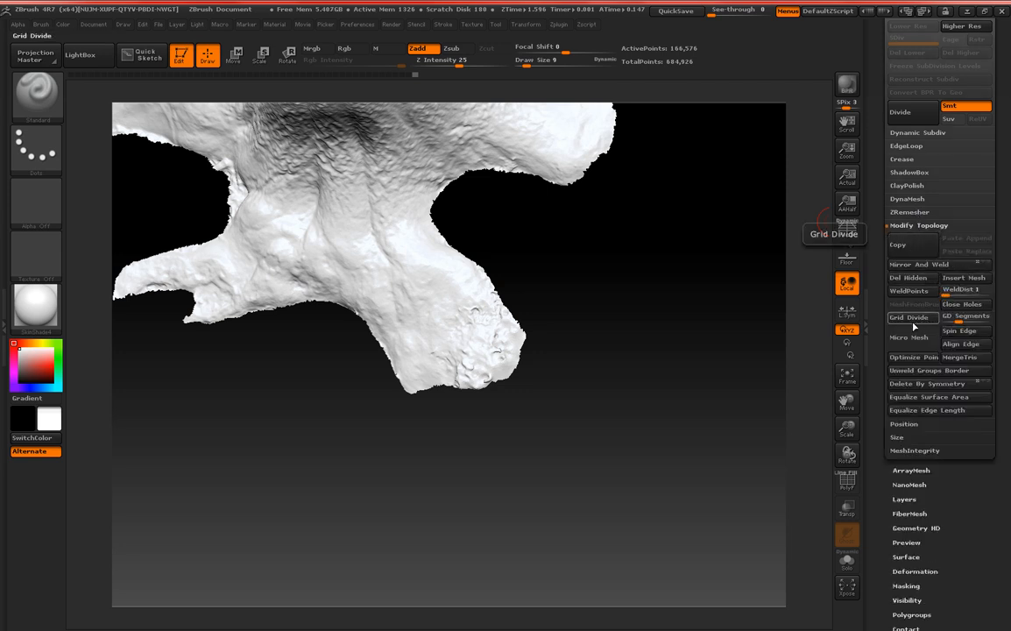
left_click(906, 278)
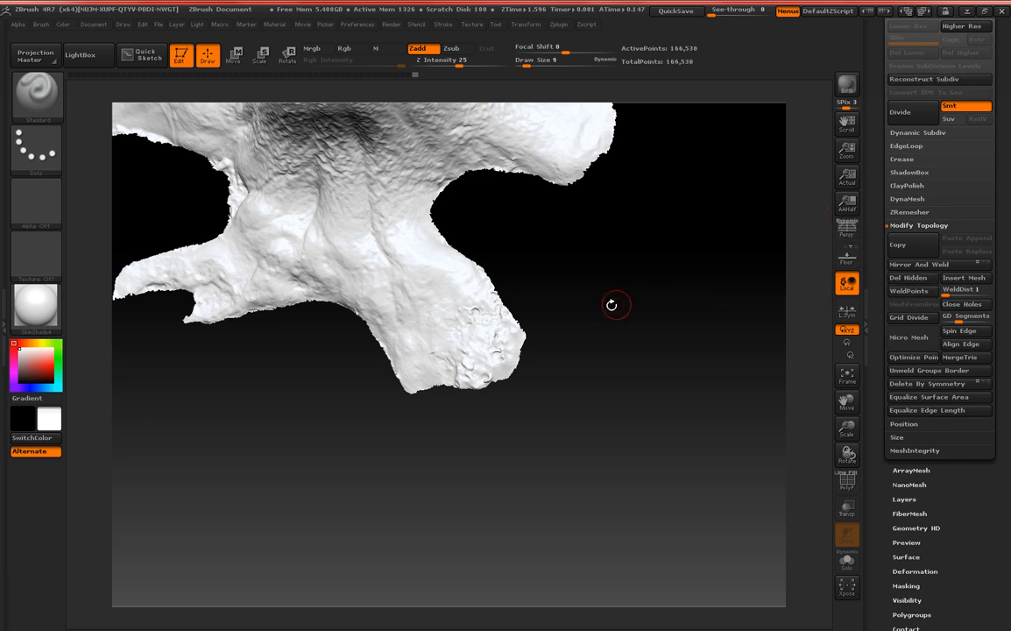
Apply the Tree texture to the trimmed trunk and roots.
left_click_drag(583, 282, 709, 312, "alt")
left_click_drag(356, 422, 228, 238)
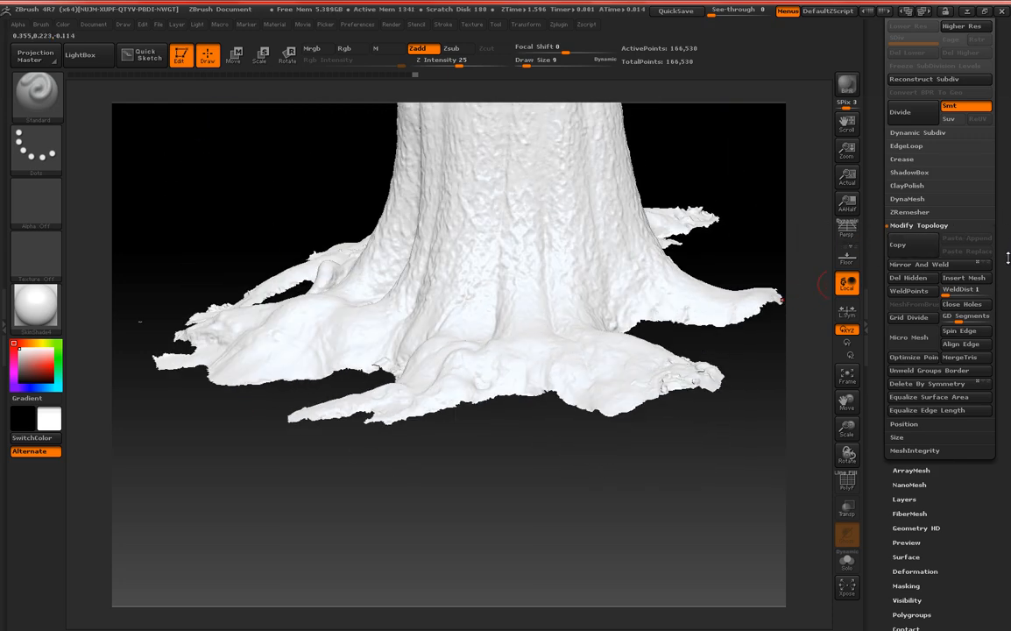
scroll(994, 220, "down", 5)
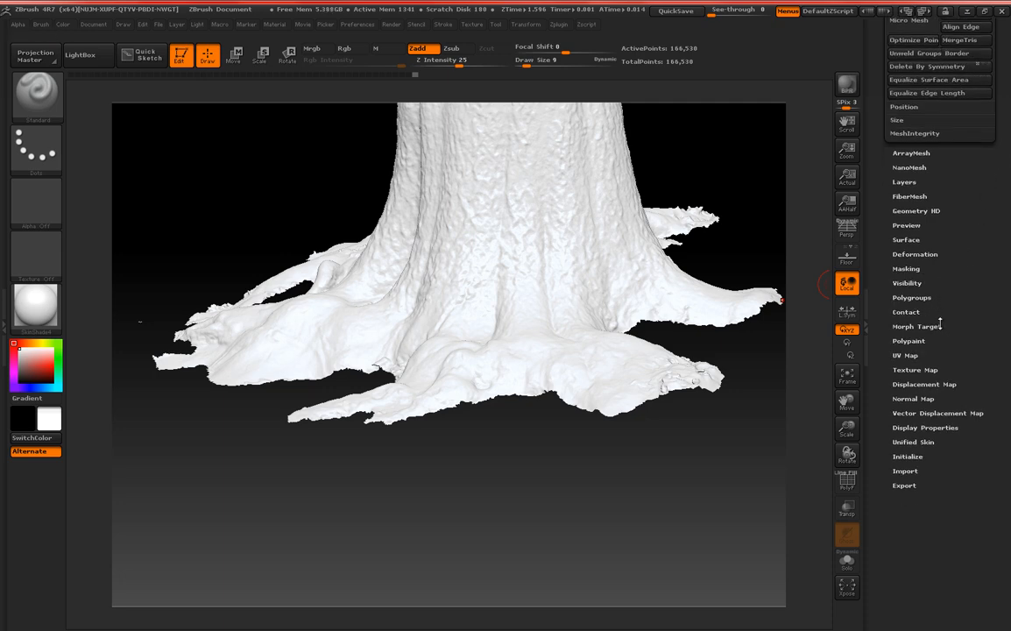
left_click(921, 372)
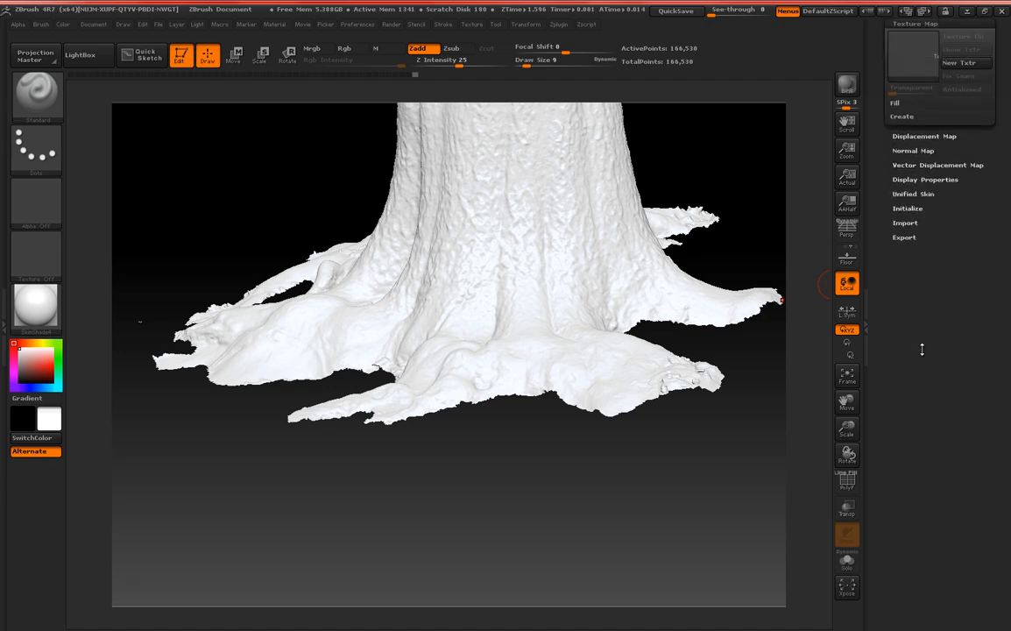
left_click(910, 55)
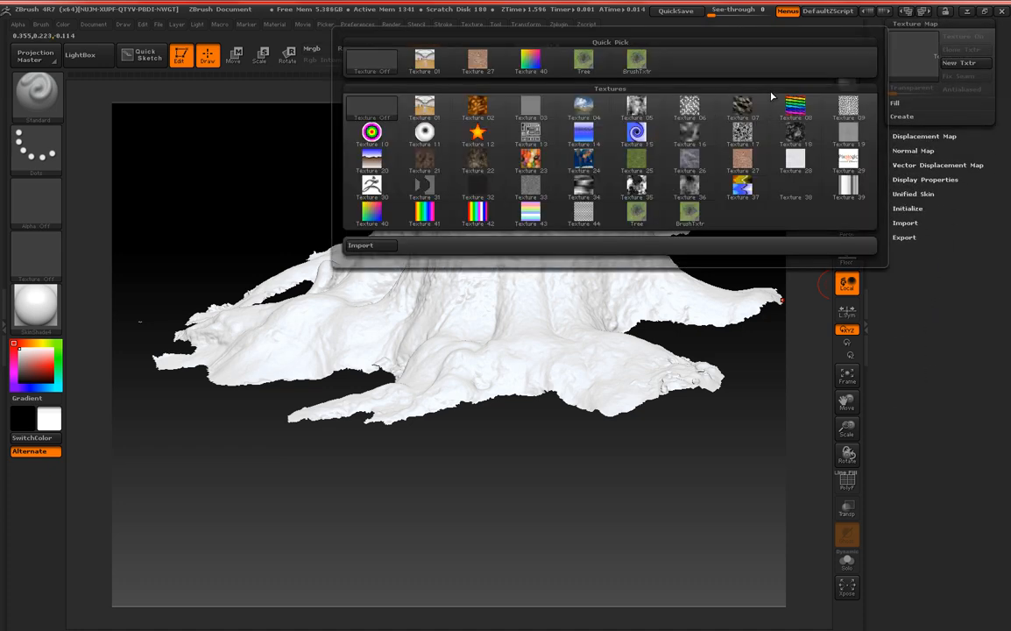
left_click(583, 58)
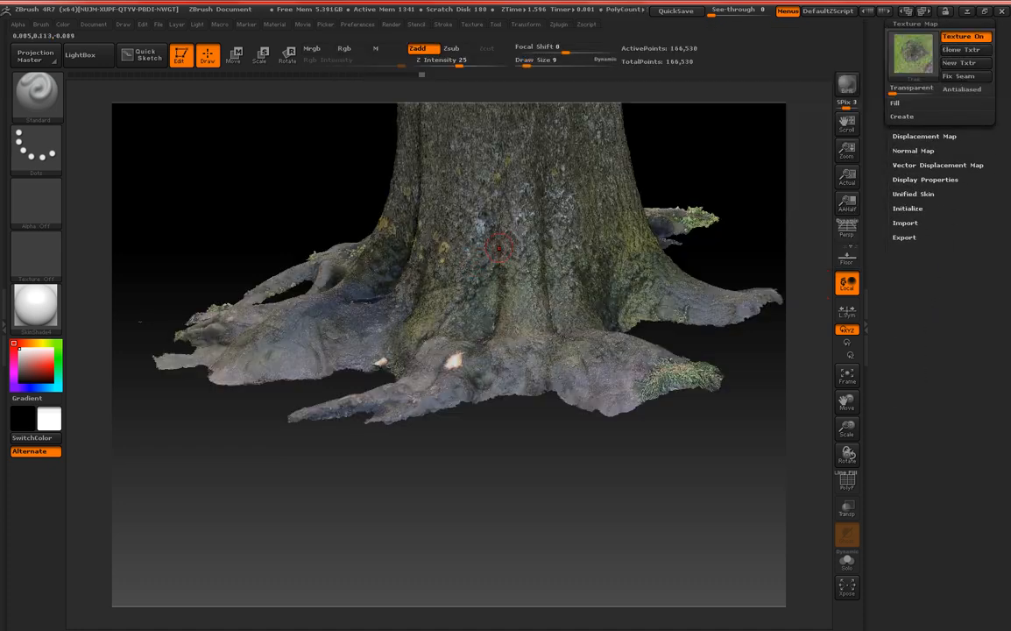
Mask the small stray fragment floating beyond the side roots.
left_click_drag(237, 211, 437, 204, "alt")
mouse_move(280, 253)
left_mouse_down("alt")
mouse_move(339, 232)
mouse_move(352, 312)
mouse_move(348, 297)
left_mouse_up("alt")
left_click_drag(153, 237, 358, 241, "alt")
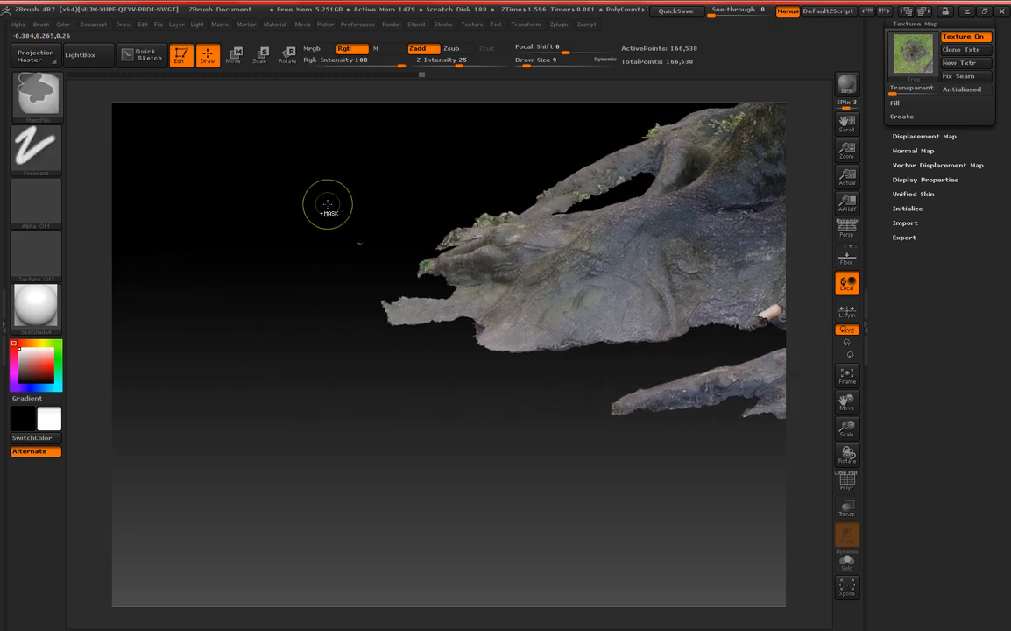
left_click_drag(322, 206, 374, 259, "ctrl")
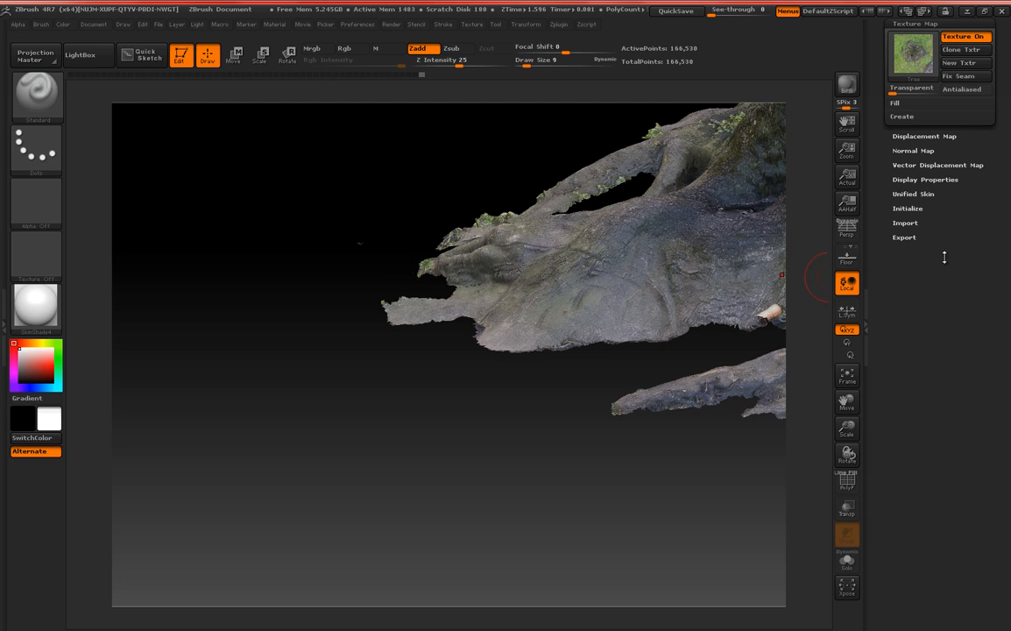
Invert the mask onto the tree and hide the unmasked stray fragment.
left_click_drag(944, 243, 943, 461)
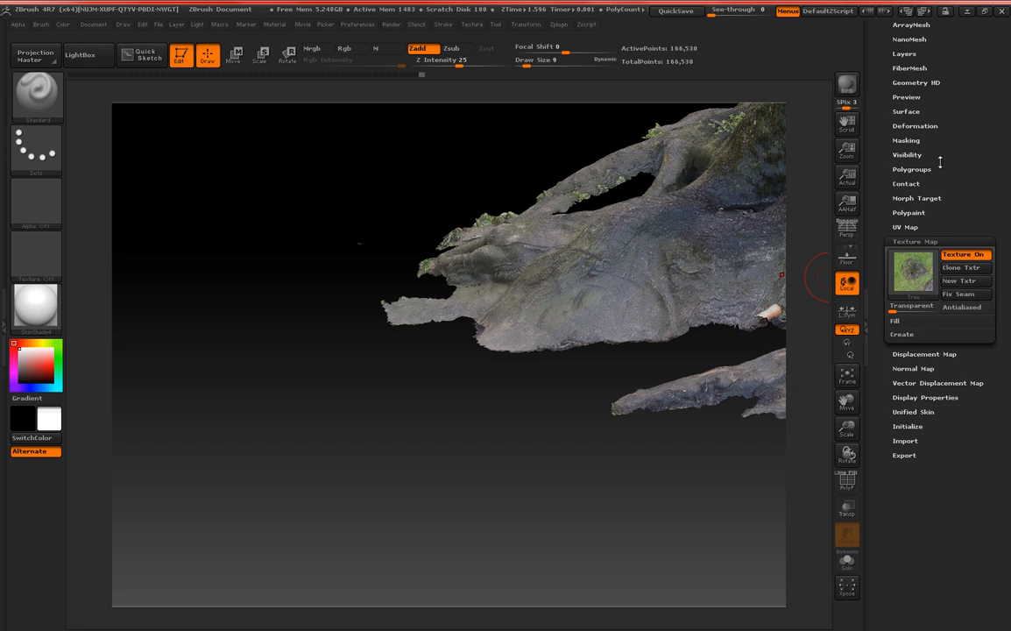
left_click(910, 141)
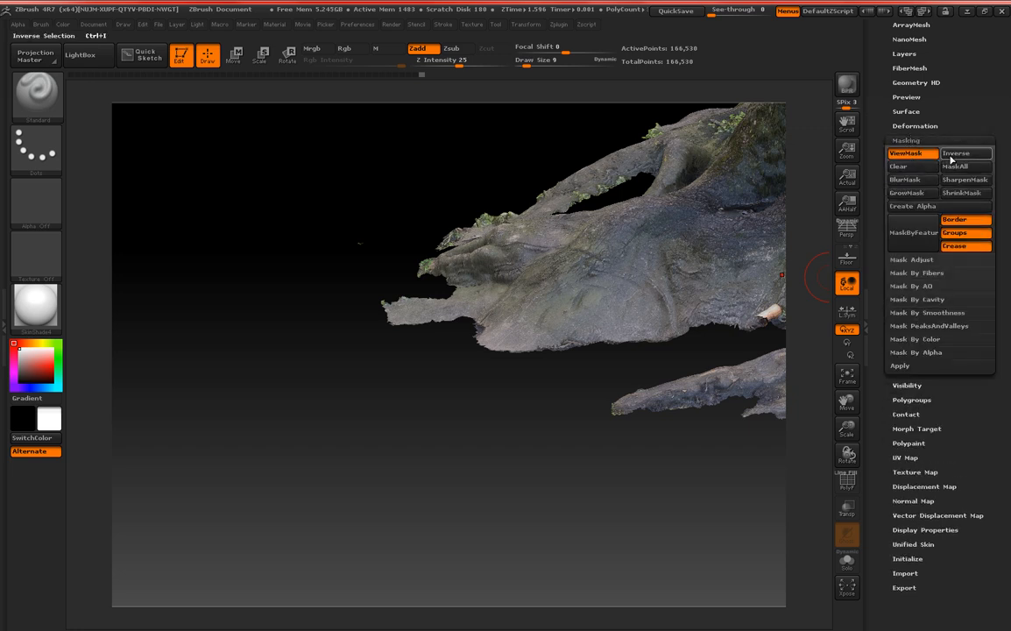
left_click(907, 384)
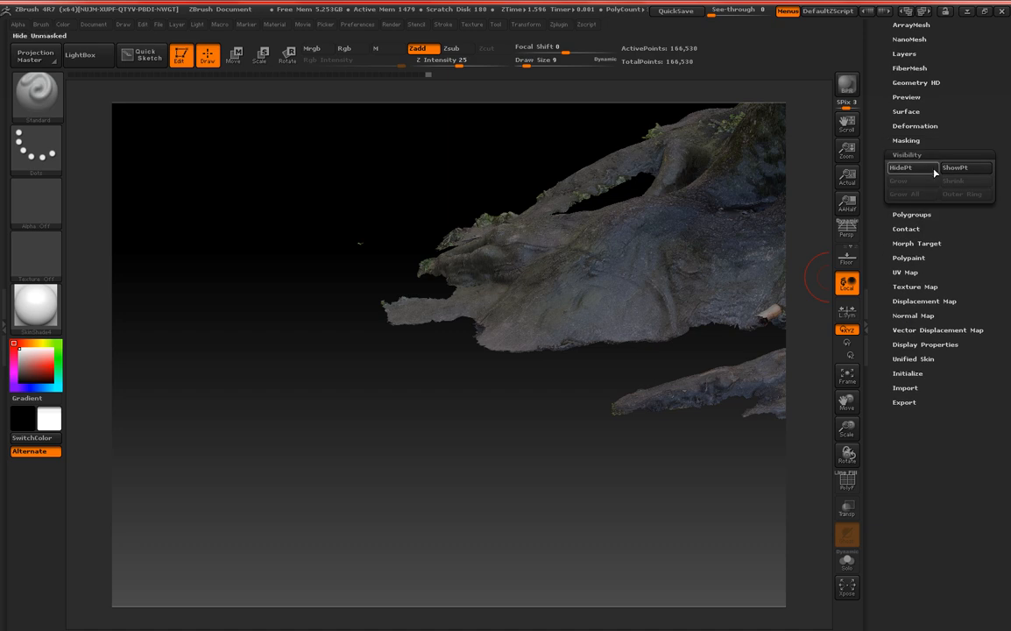
left_click(920, 169)
Delete the hidden stray fragment from the mesh with Del Hidden.
left_click_drag(969, 135, 970, 322)
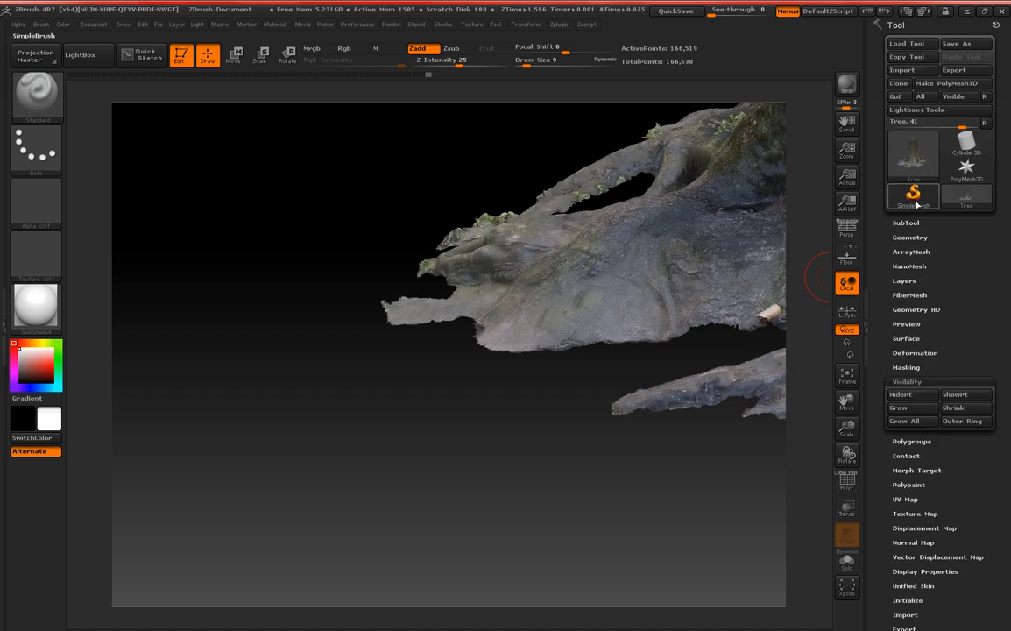
left_click(908, 237)
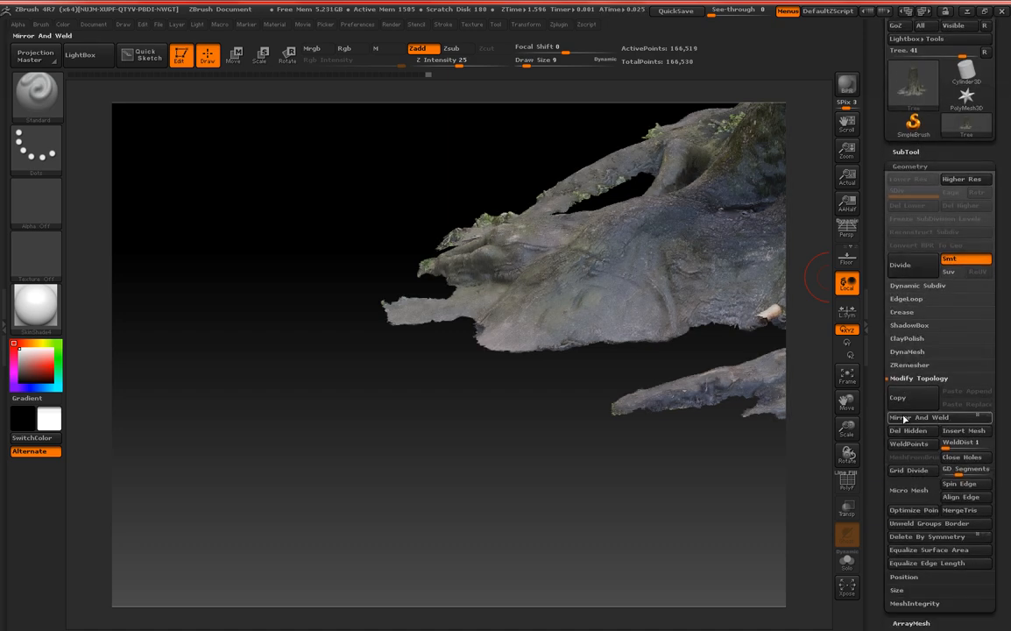
left_click_drag(881, 436, 880, 226)
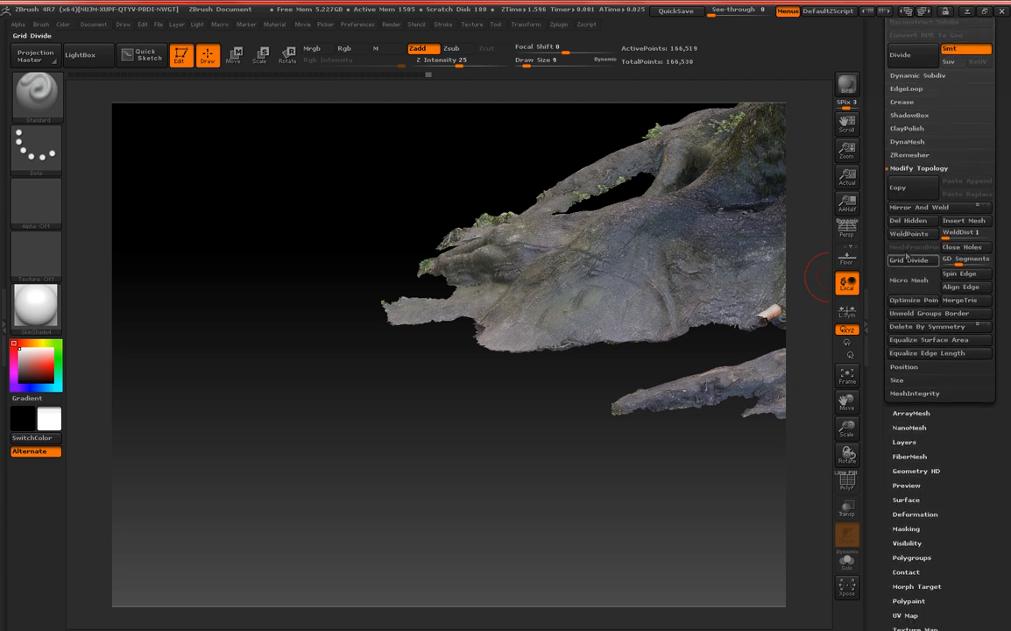
left_click(918, 221)
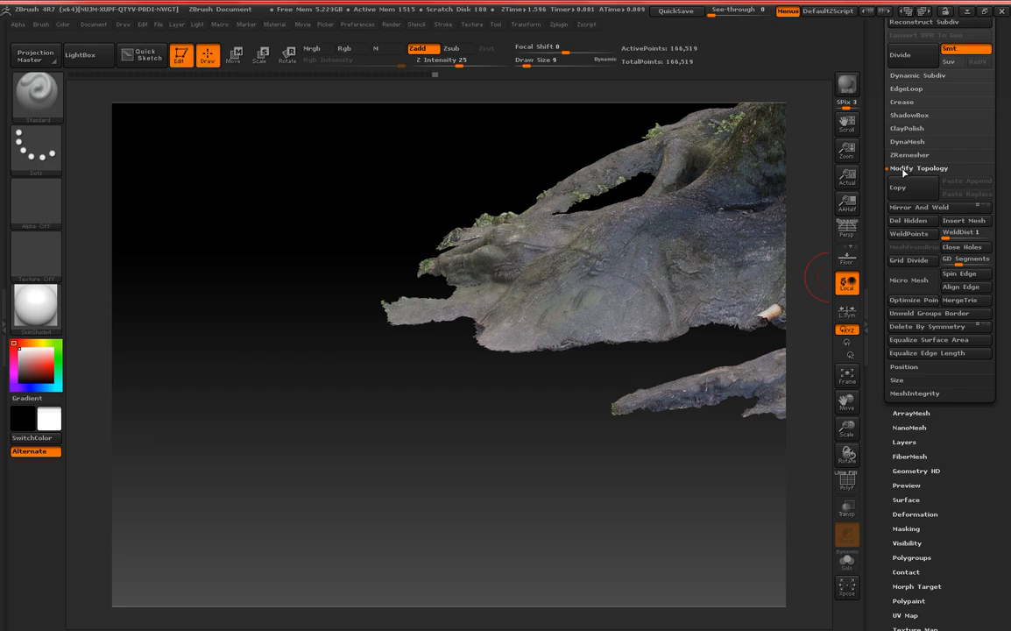
Examine the cleaned trunk and roots from several sides and heights for leftover stray geometry.
left_click_drag(306, 189, 263, 156)
left_click_drag(274, 413, 300, 255, "alt")
left_click_drag(289, 352, 323, 268, "alt")
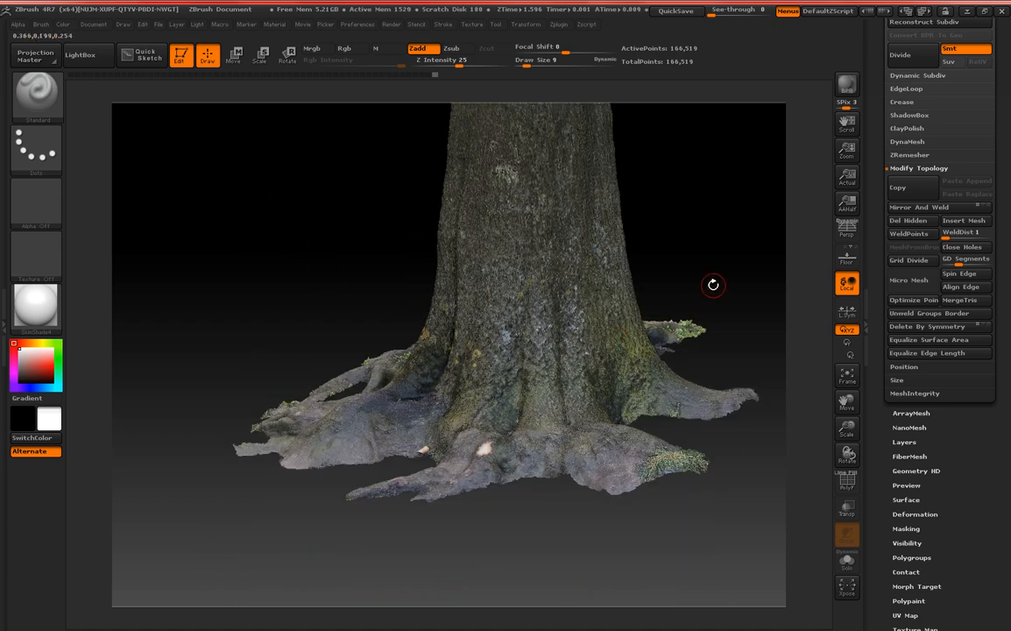
left_click_drag(689, 273, 671, 249)
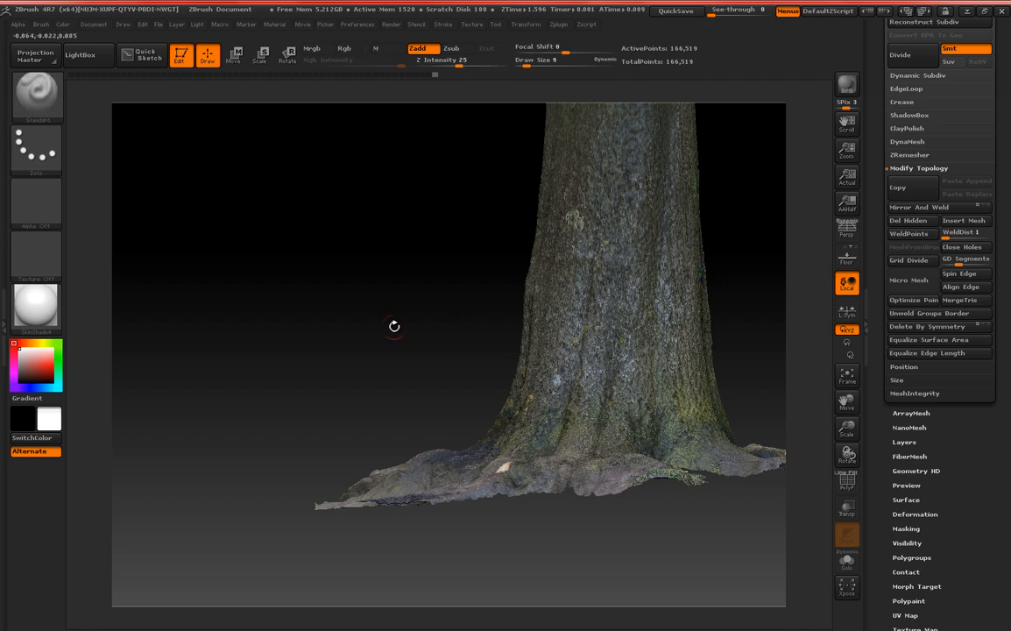
left_click_drag(392, 325, 464, 320)
left_click_drag(593, 292, 672, 266, "alt")
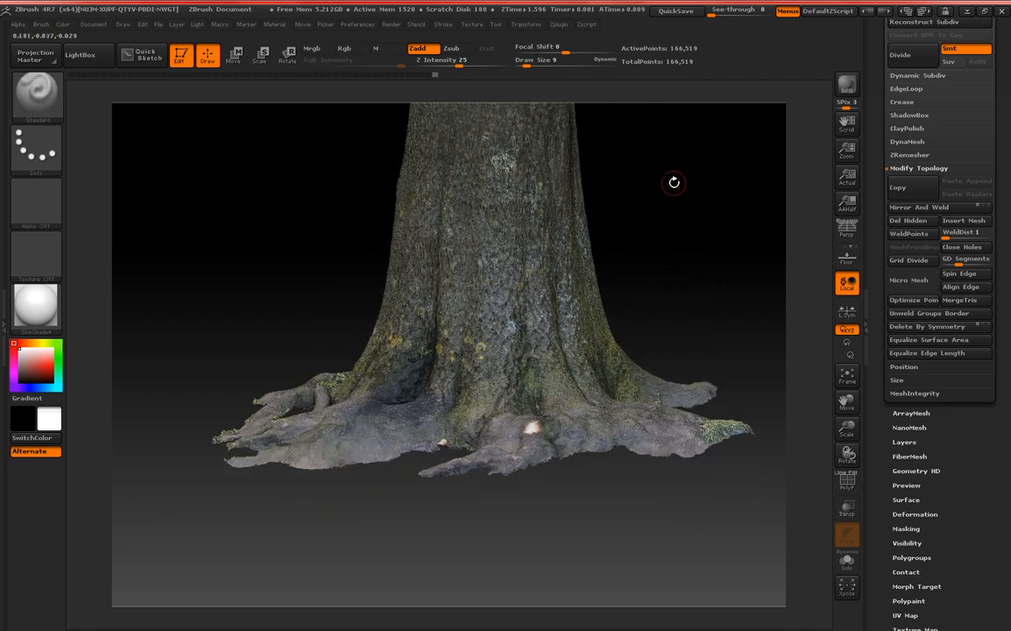
left_click_drag(673, 183, 636, 243, "alt")
mouse_move(655, 289)
left_mouse_down()
mouse_move(629, 294)
mouse_move(662, 287)
mouse_move(648, 288)
mouse_move(653, 295)
mouse_move(643, 275)
left_mouse_up()
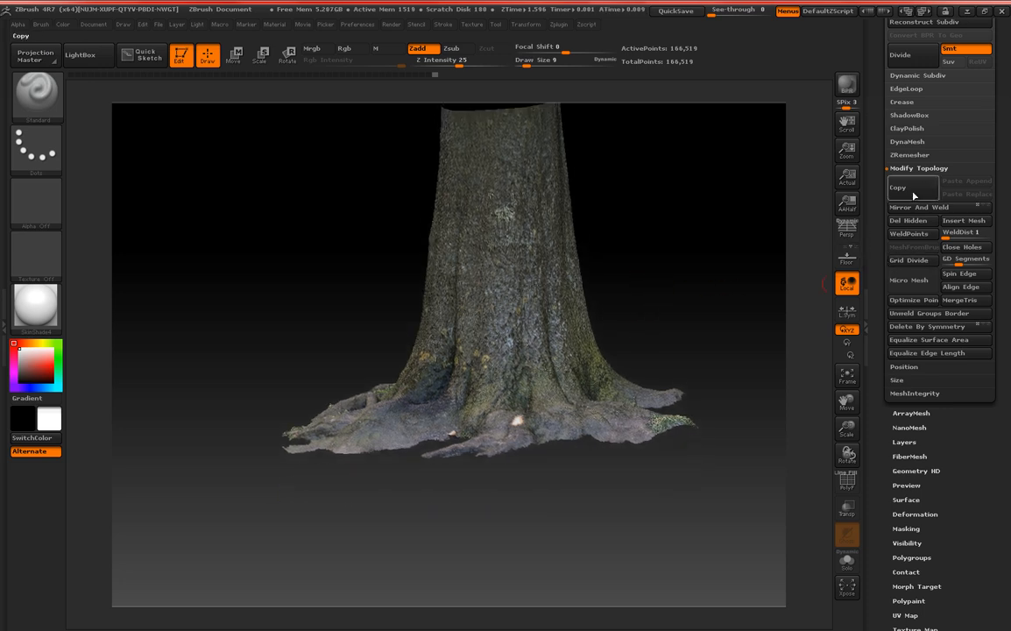
Retopologize the cleaned trunk and roots mesh with ZRemesher using its current settings.
left_click(920, 168)
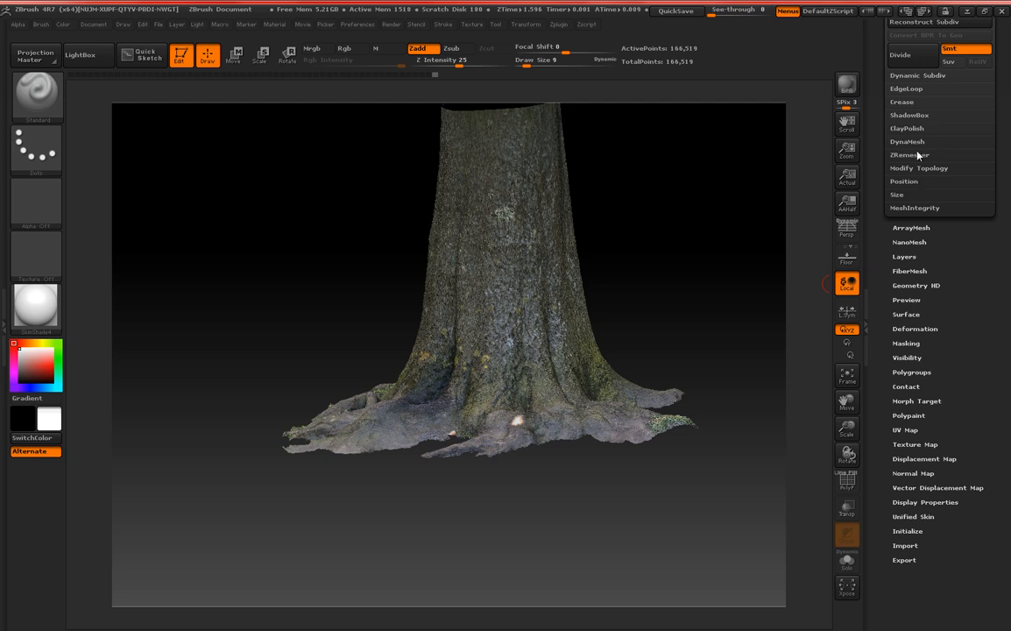
left_click(909, 155)
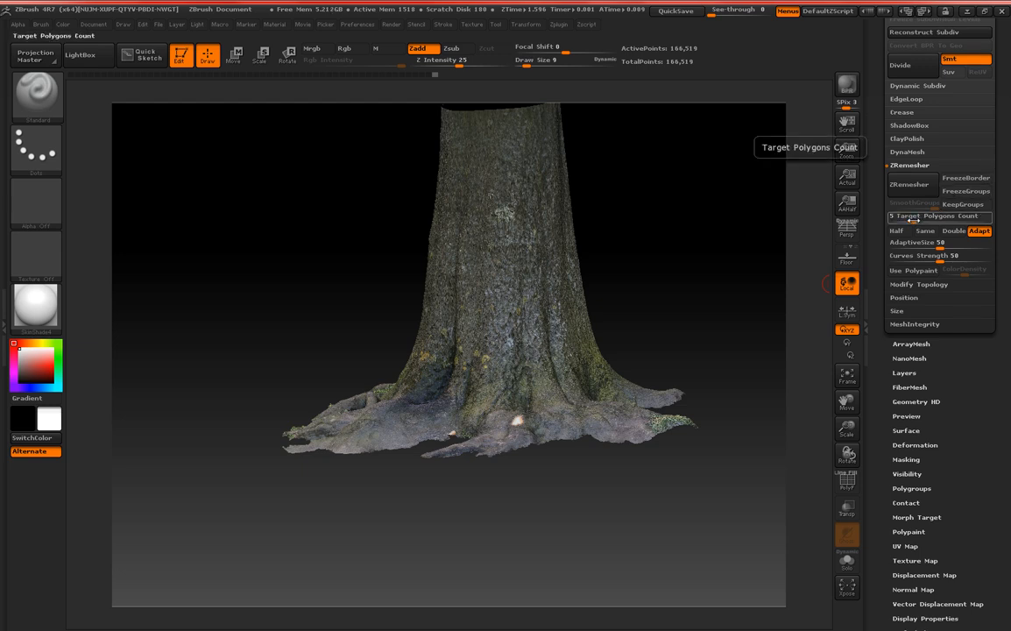
left_click(912, 185)
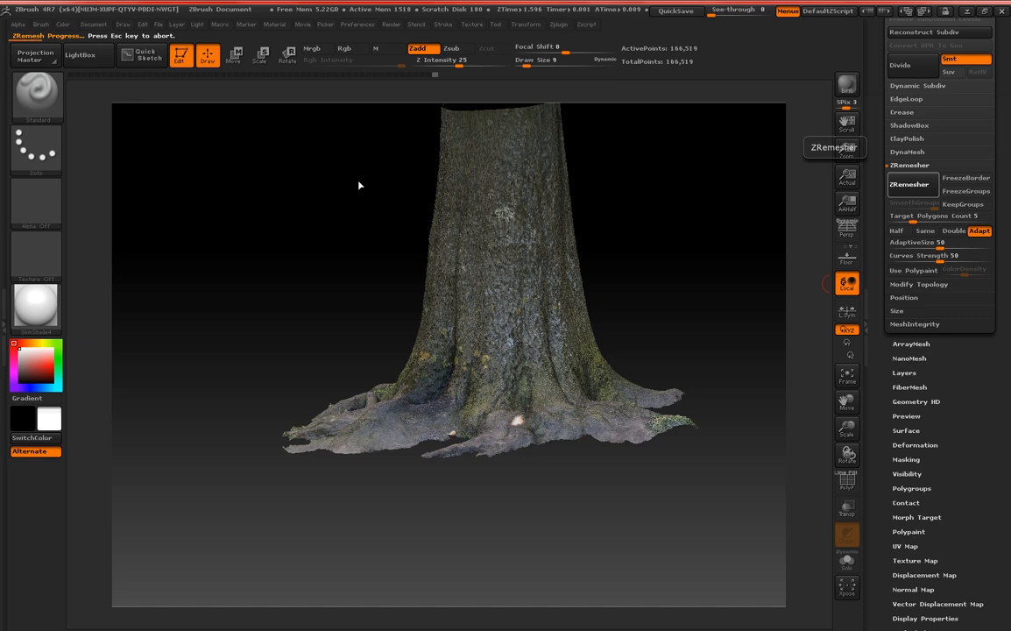
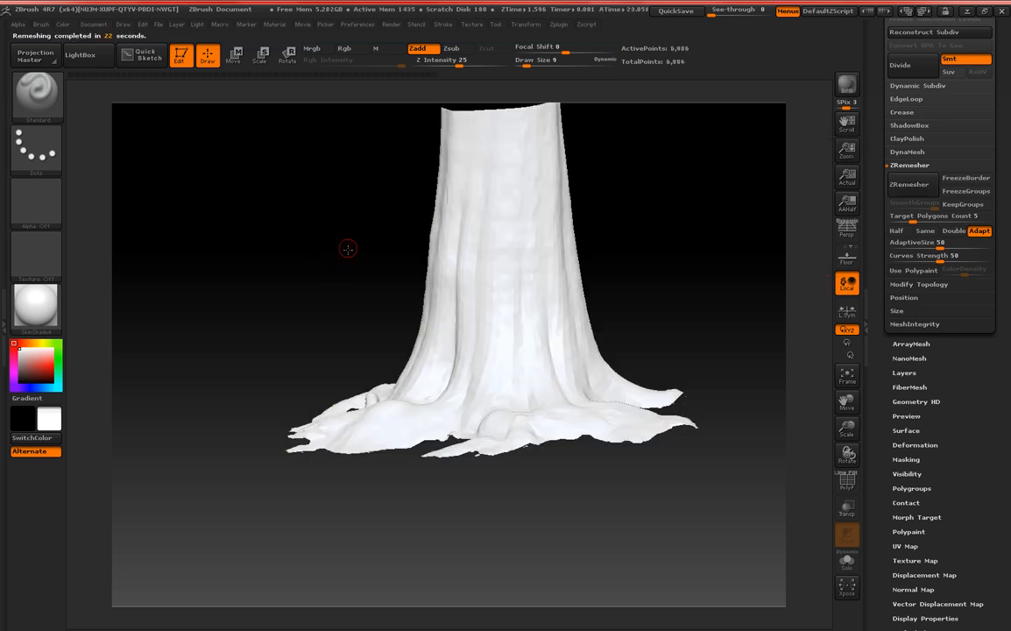
Display the PolyF wireframe on the remeshed trunk and examine its polygon flow from several angles.
left_click_drag(314, 223, 290, 202)
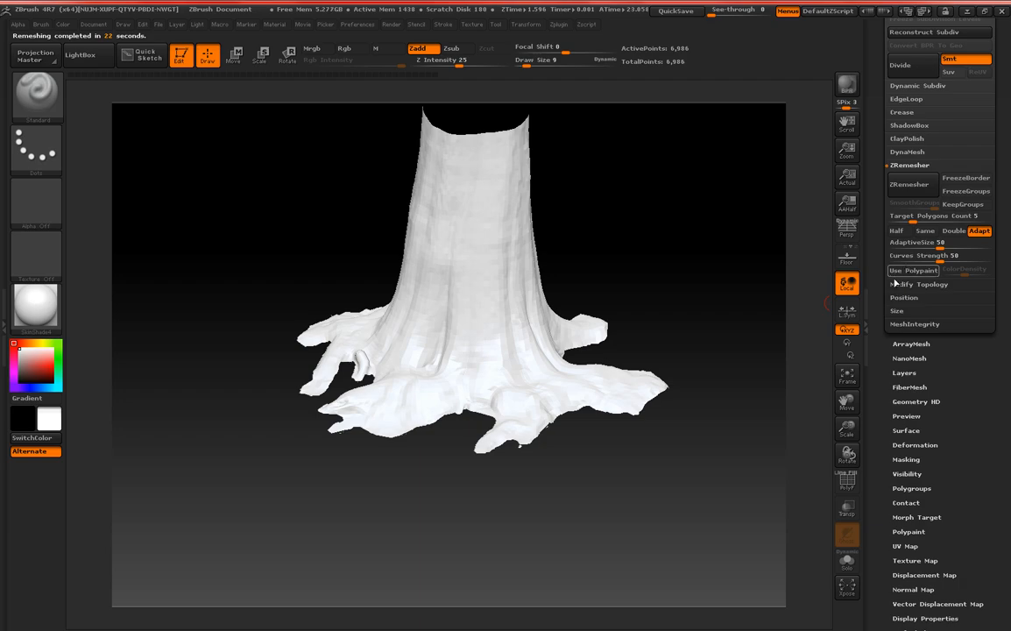
left_click(845, 484)
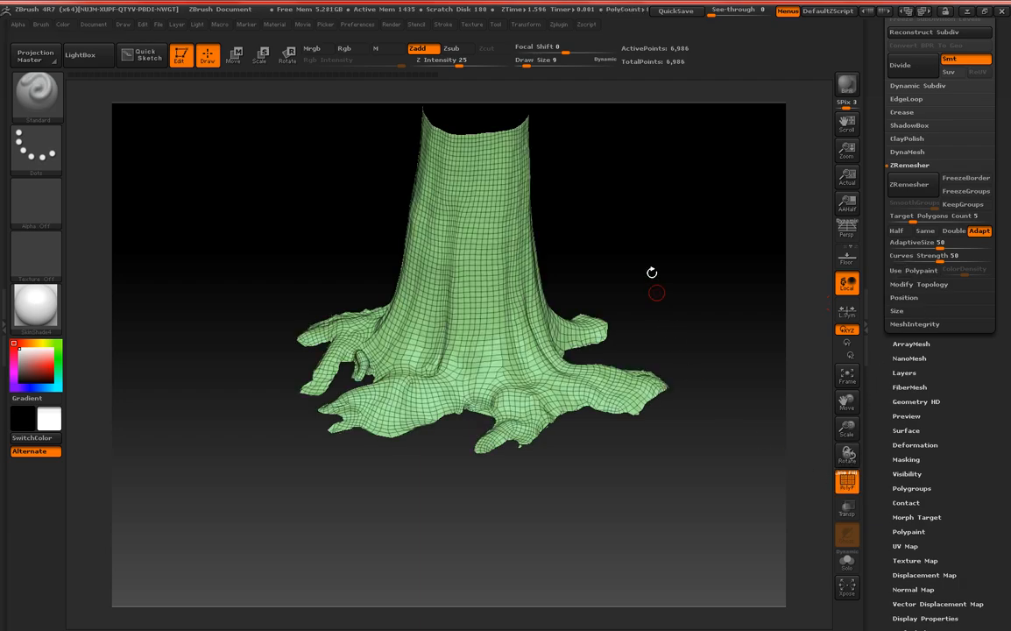
mouse_move(619, 235)
left_mouse_down("alt")
mouse_move(625, 248)
mouse_move(623, 226)
mouse_move(645, 385)
mouse_move(631, 440)
mouse_move(639, 478)
mouse_move(651, 424)
mouse_move(631, 413)
mouse_move(606, 360)
mouse_move(607, 231)
mouse_move(631, 228)
left_mouse_up("alt")
mouse_move(619, 211)
left_mouse_down()
mouse_move(598, 226)
mouse_move(629, 250)
mouse_move(625, 196)
mouse_move(631, 205)
left_mouse_up()
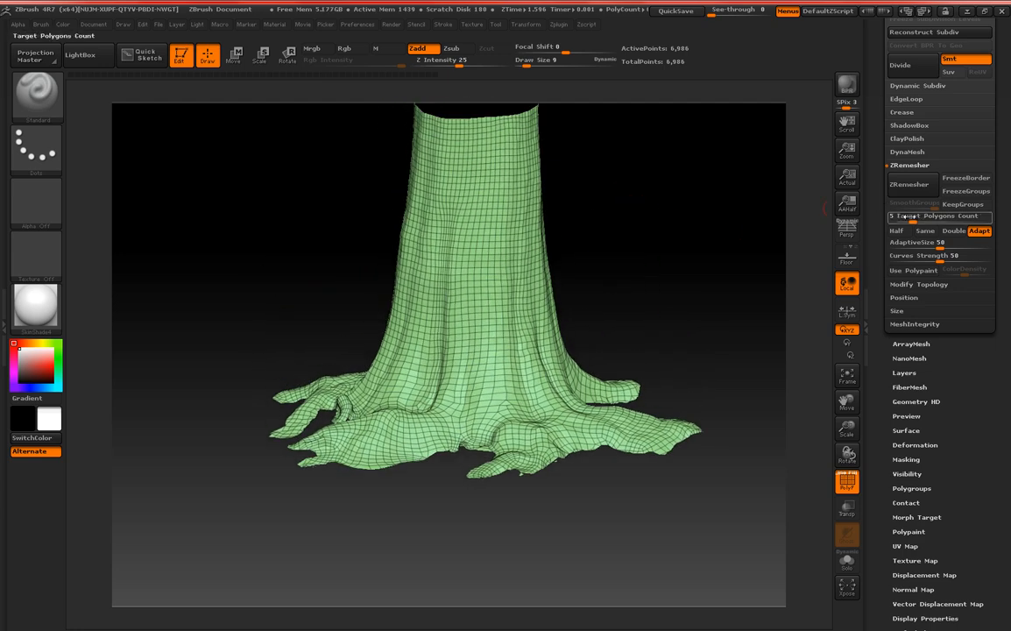
Set ZRemesher's target polygon count to 1.124 and remesh the trunk and roots.
left_click_drag(916, 216, 897, 218)
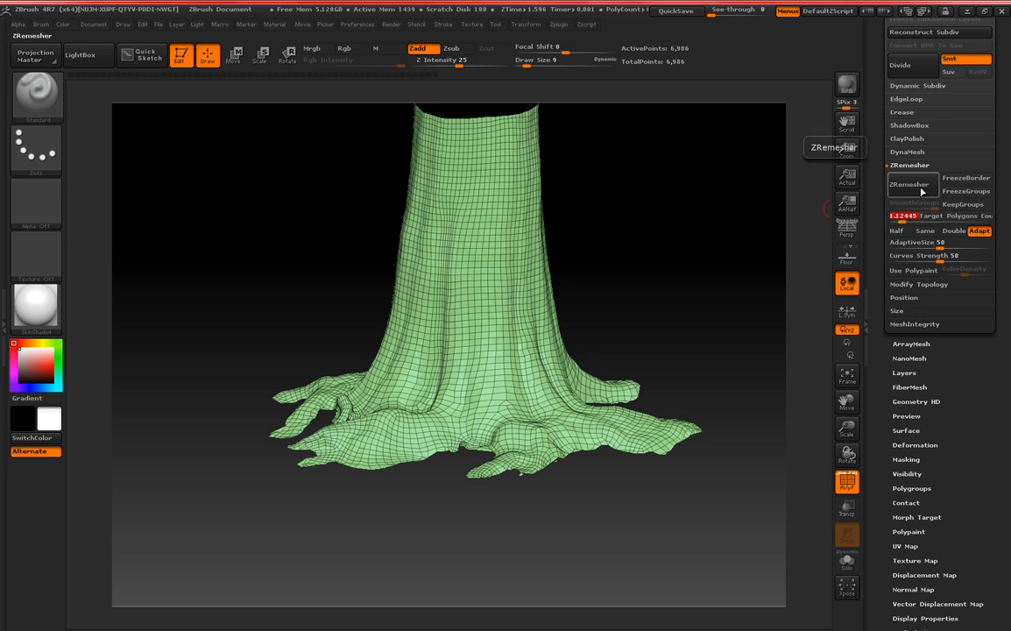
left_click_drag(697, 194, 718, 210)
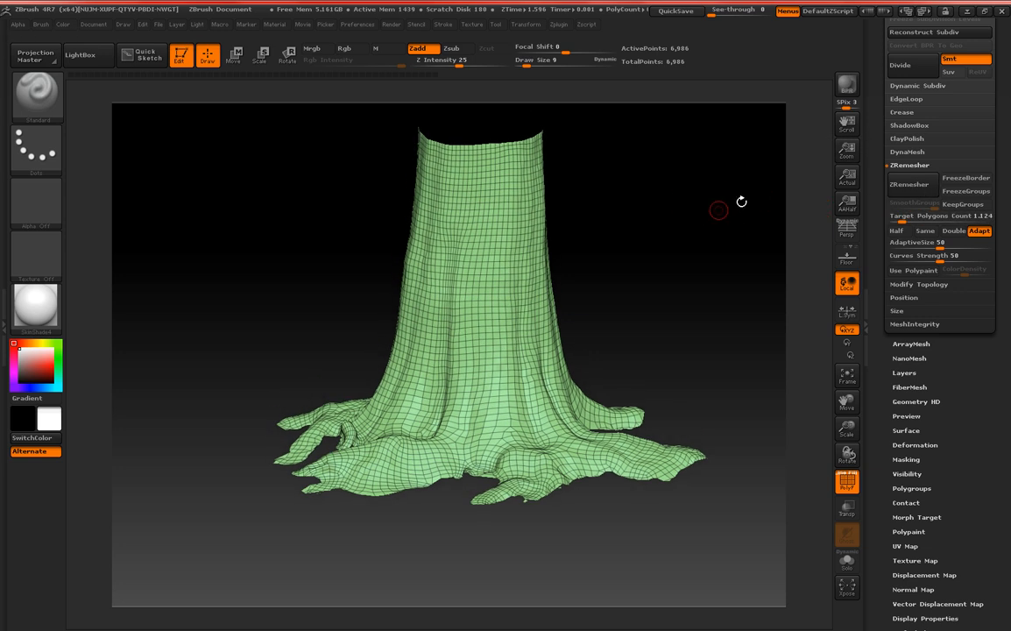
left_click(908, 184)
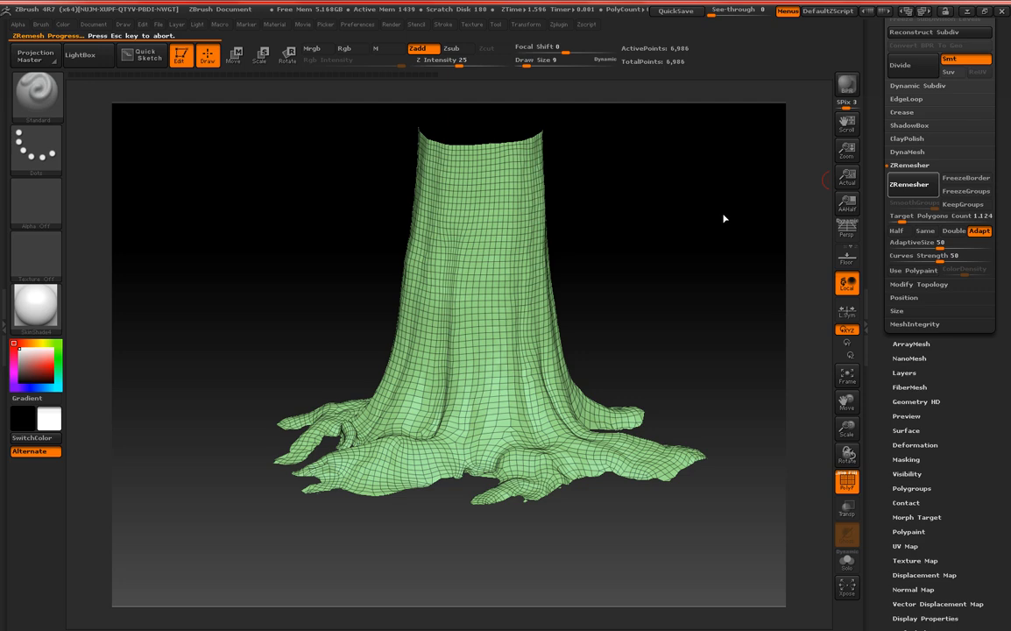
left_click_drag(676, 237, 654, 216)
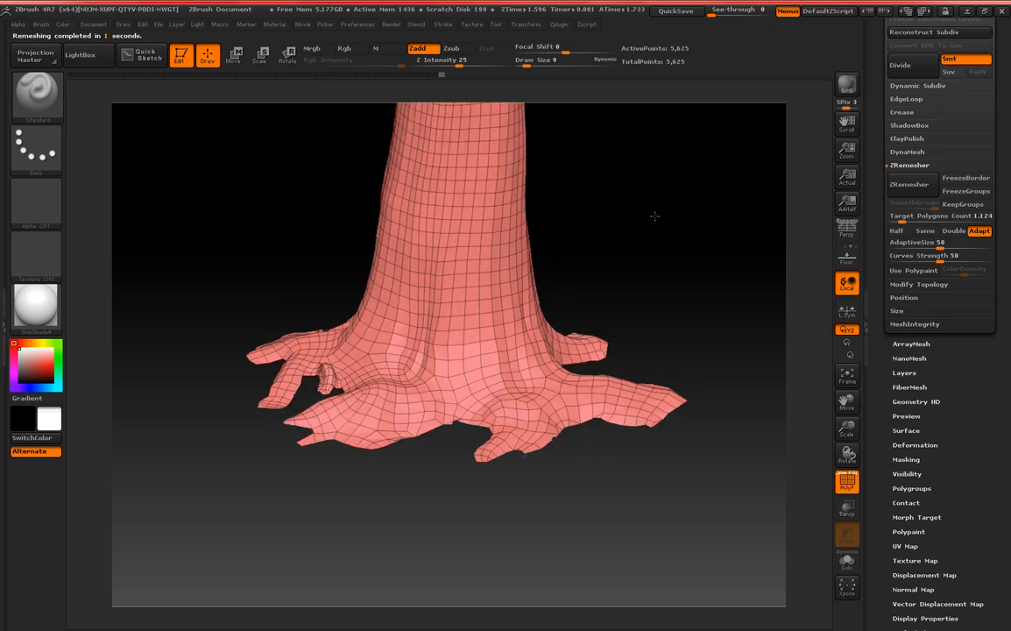
Set ZRemesher's target polygon count to 0.424 and remesh the tree into a coarser mesh.
left_click(938, 215)
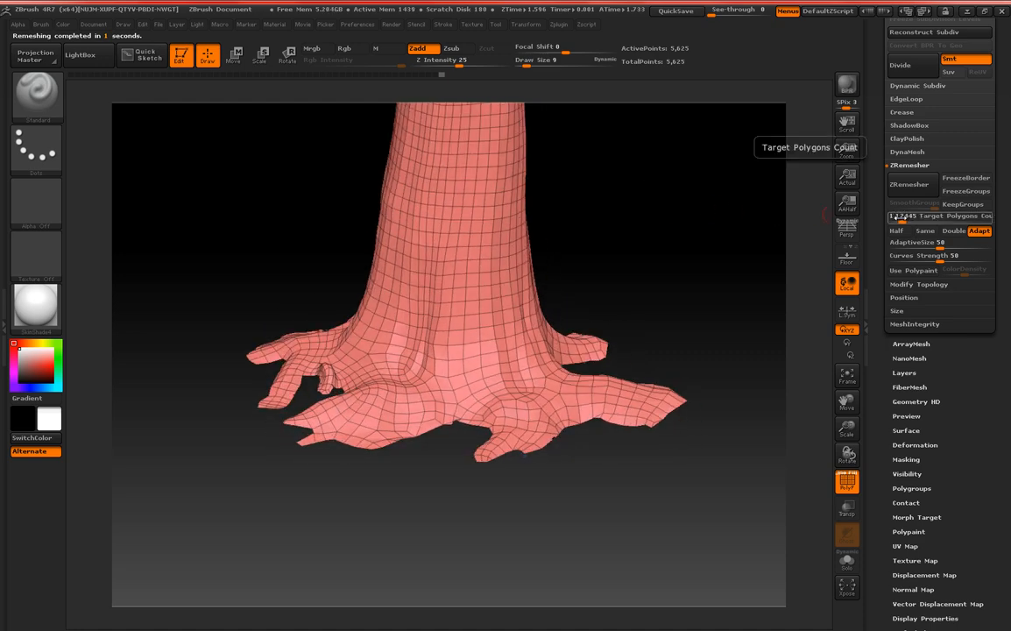
left_click_drag(899, 217, 895, 217)
left_click(909, 187)
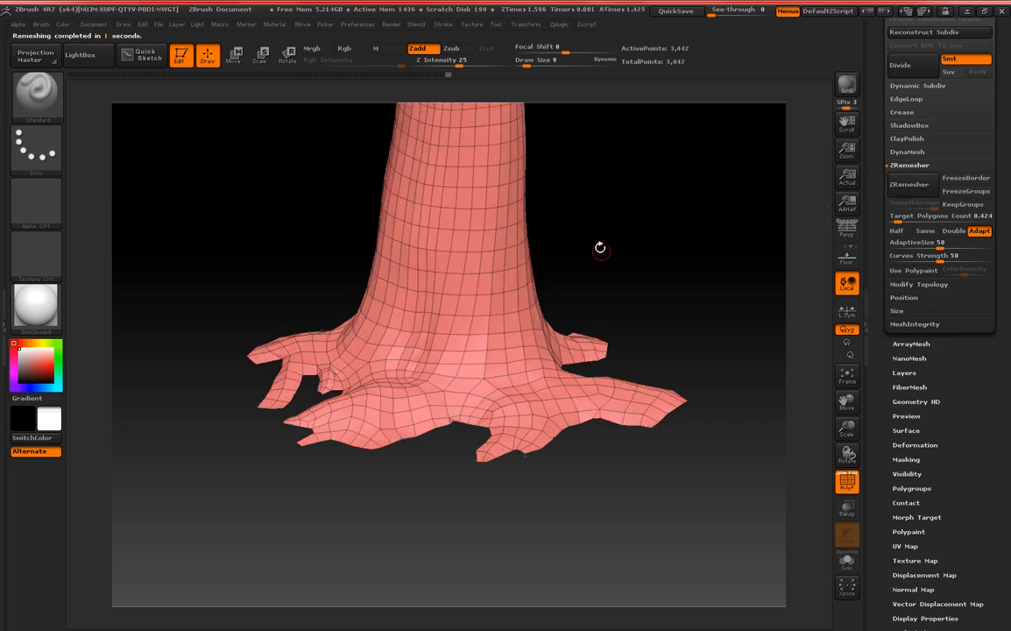
left_click_drag(597, 232, 570, 267)
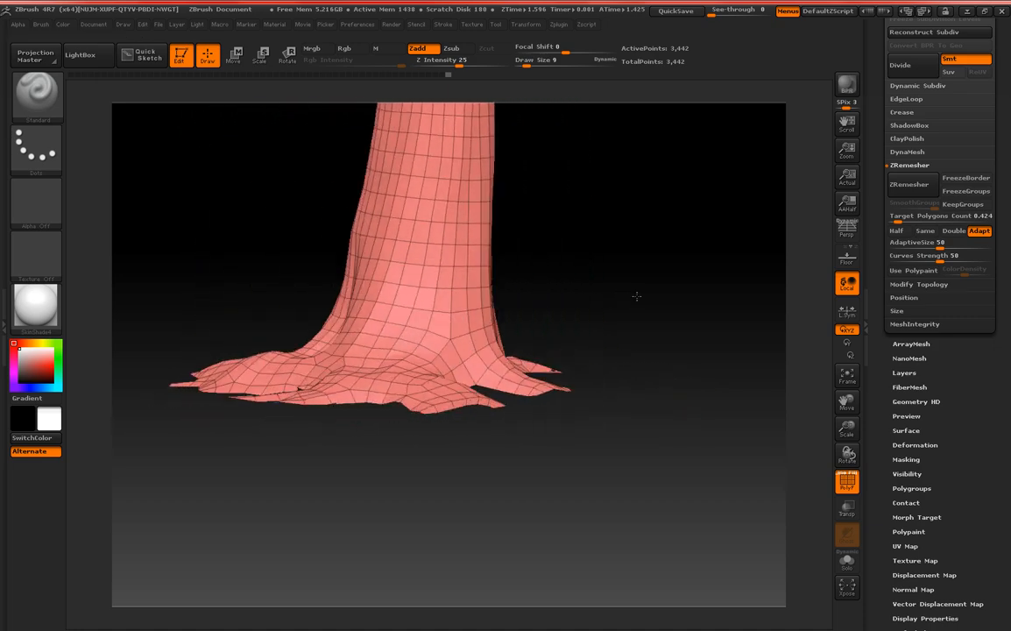
Try to remesh the tree with ZRemesher's target polygon count set to 0.884.
left_click(899, 219)
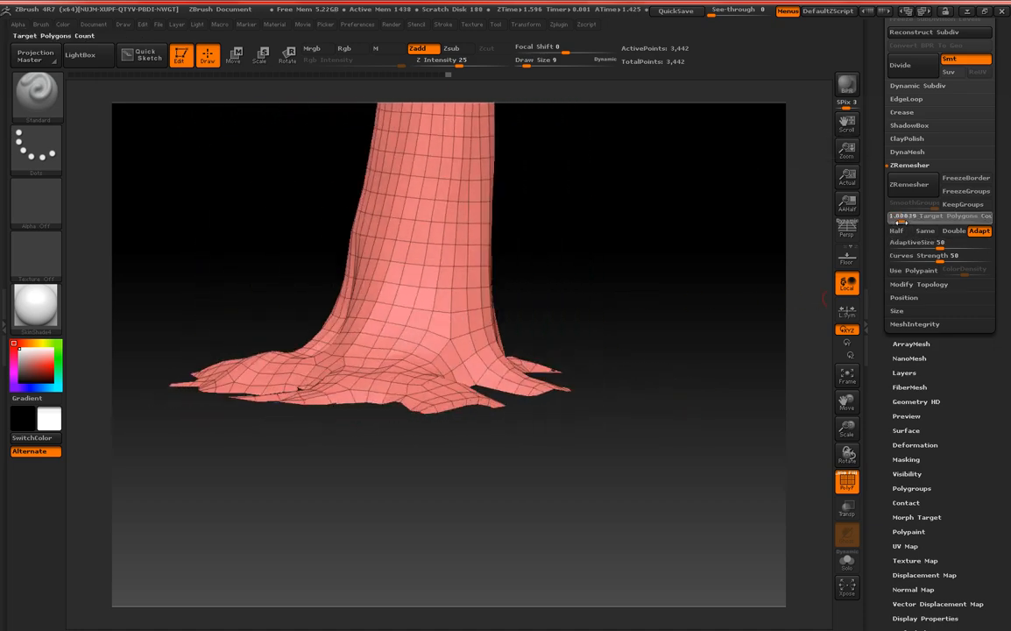
left_click(908, 187)
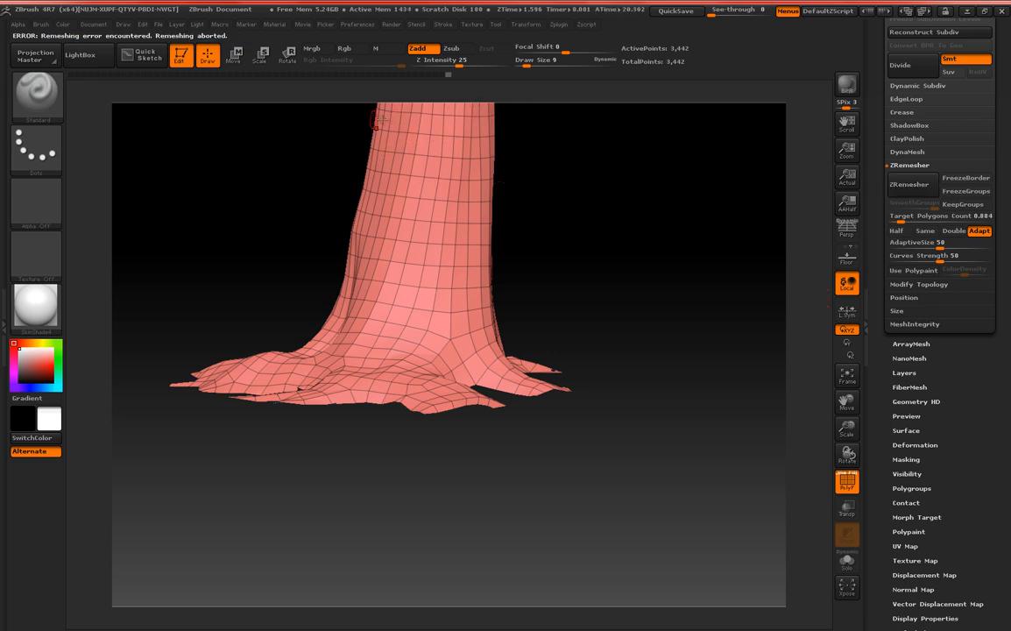
left_click_drag(278, 172, 261, 317)
left_click_drag(501, 322, 254, 295)
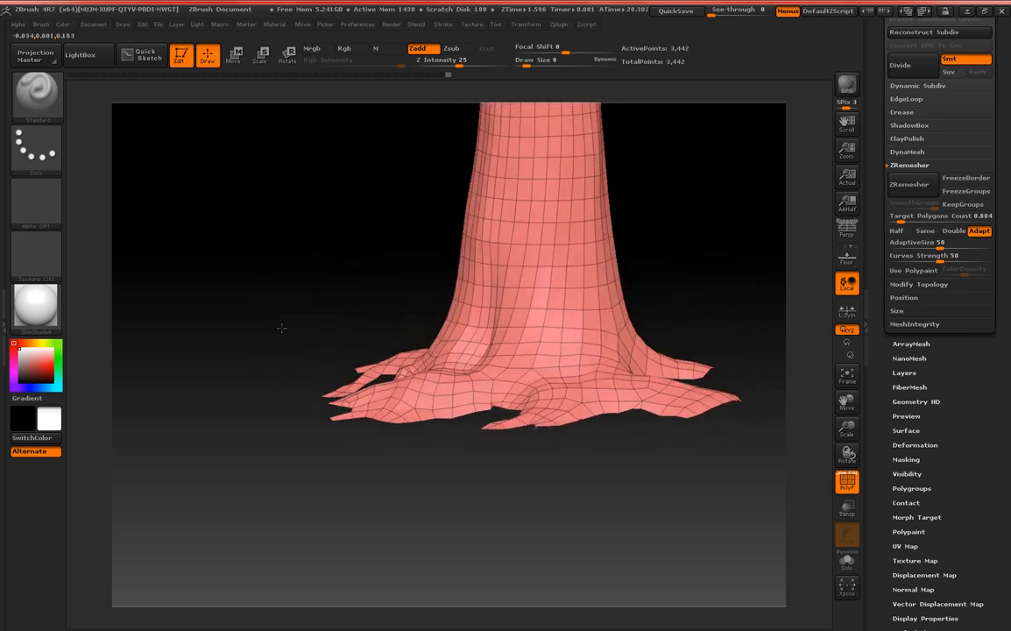
Try to remesh the tree with ZRemesher's target polygon count raised to 3.237.
mouse_move(902, 221)
left_mouse_down()
mouse_move(914, 222)
mouse_move(906, 221)
left_mouse_up()
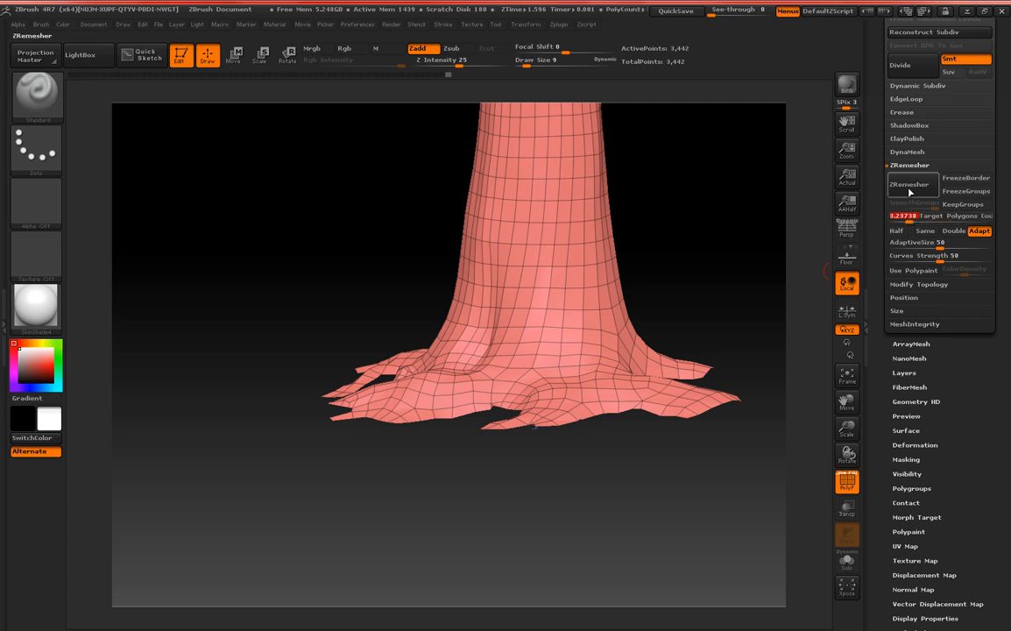
left_click(909, 187)
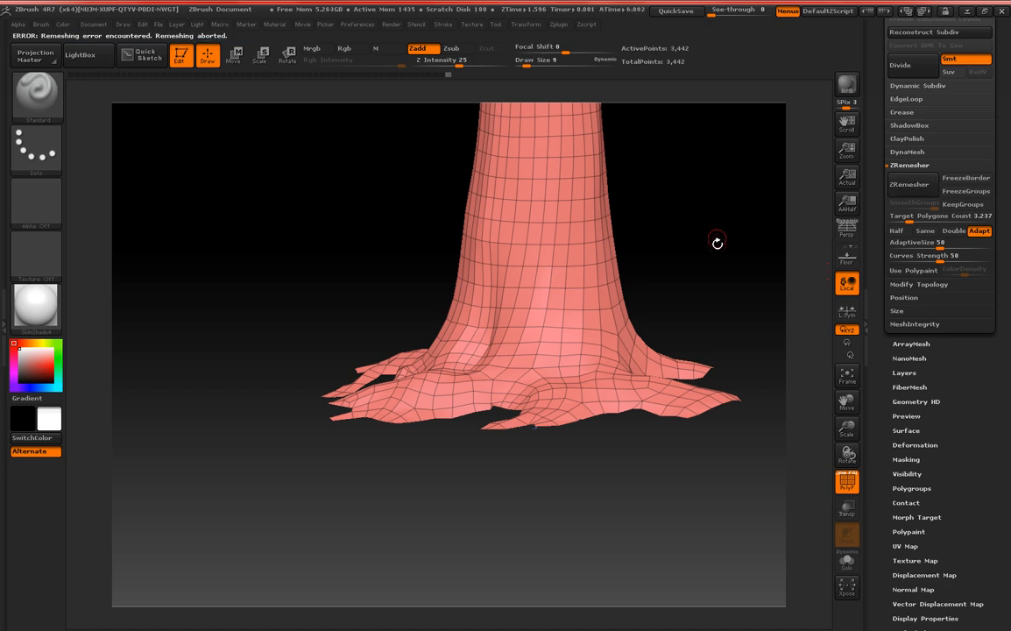
left_click_drag(716, 242, 618, 246)
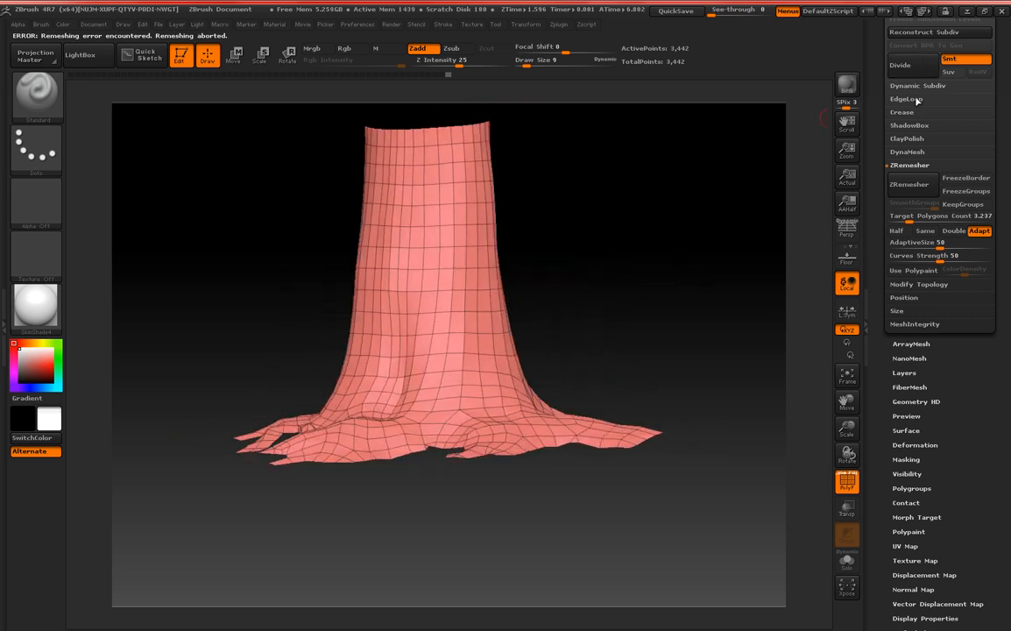
scroll(885, 109, "up", 5)
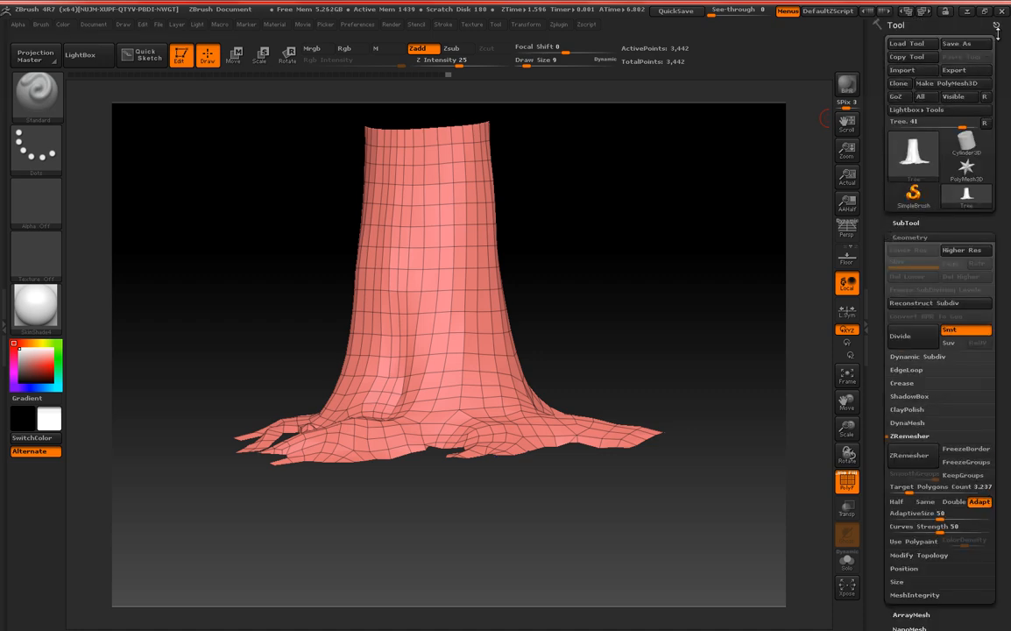
left_click(902, 70)
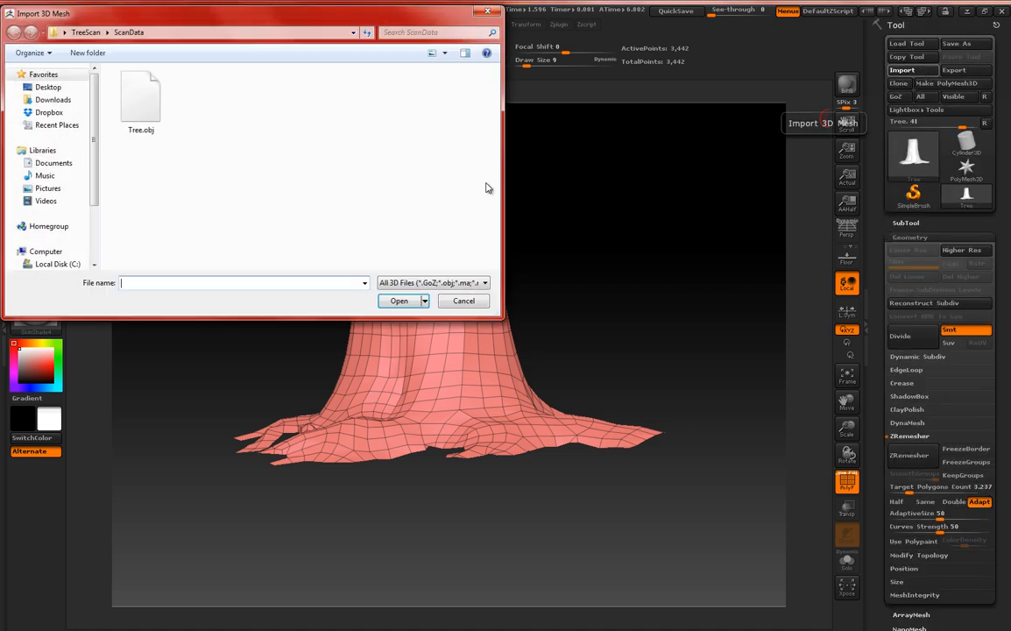
left_click(141, 109)
left_click(154, 283)
key("BackSpace")
key("BackSpace")
key("BackSpace")
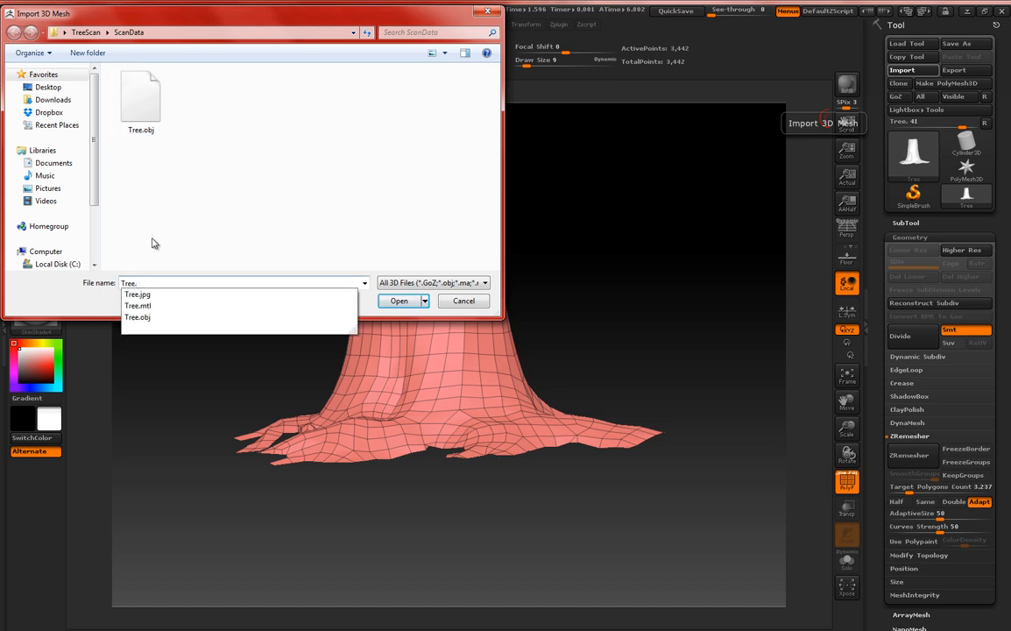
type("_Low")
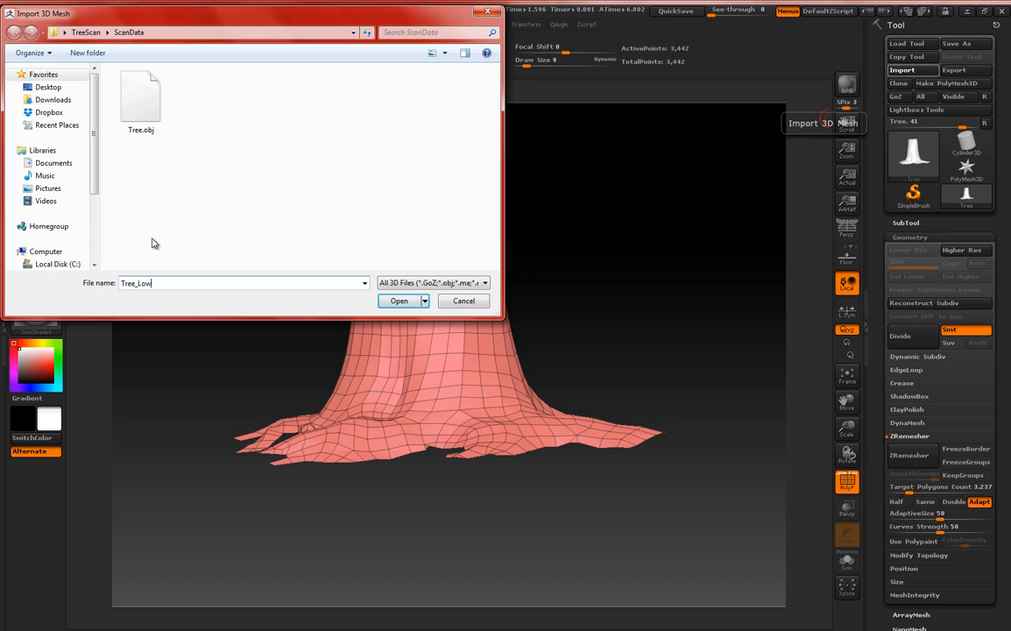
key("Return")
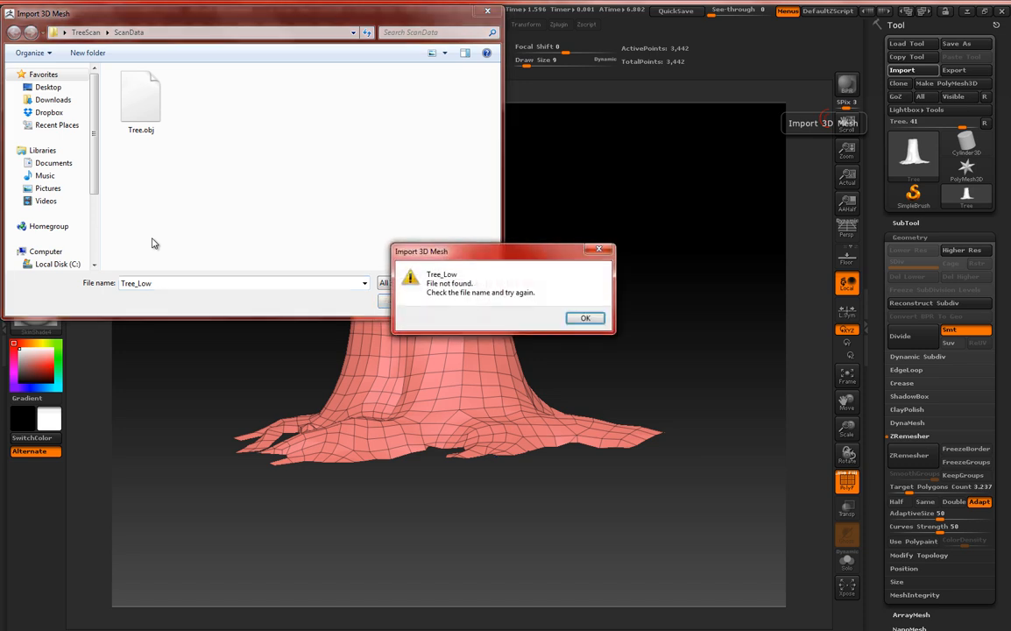
key("Return")
left_click(262, 190)
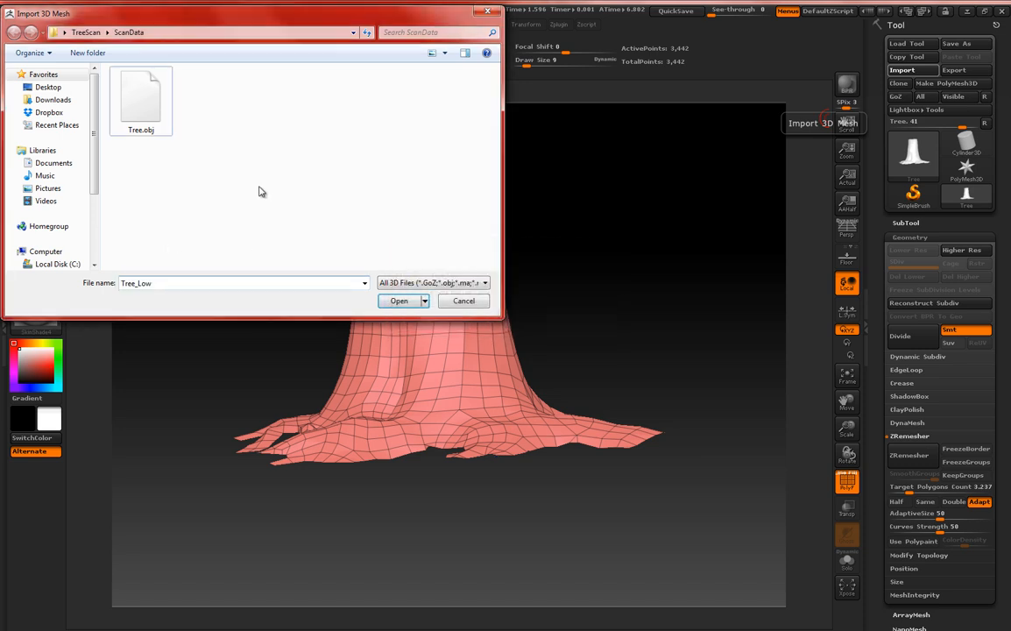
left_click(400, 301)
left_click(585, 318)
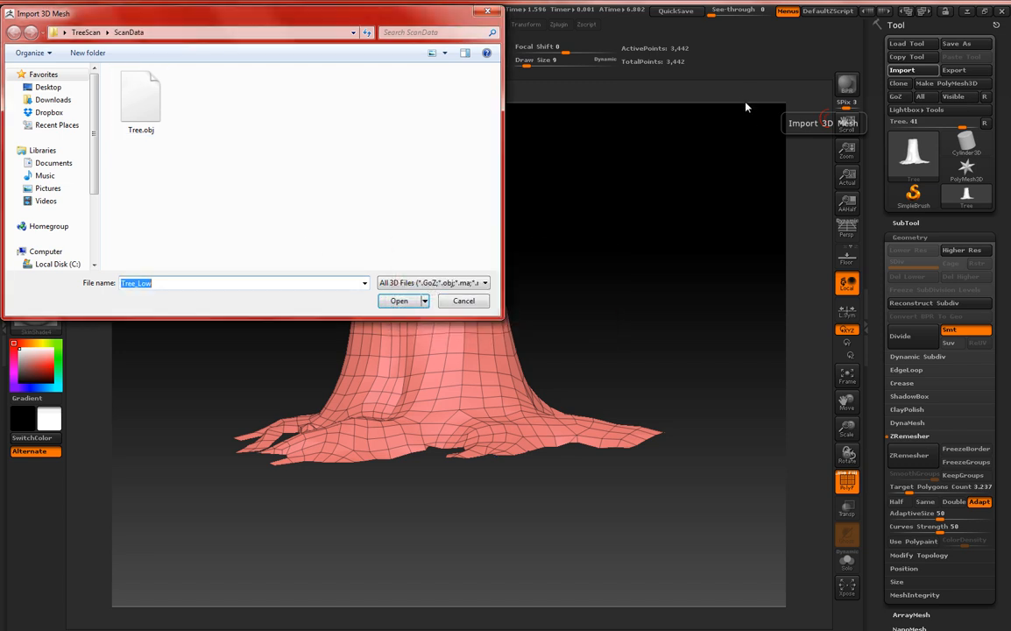
left_click(463, 300)
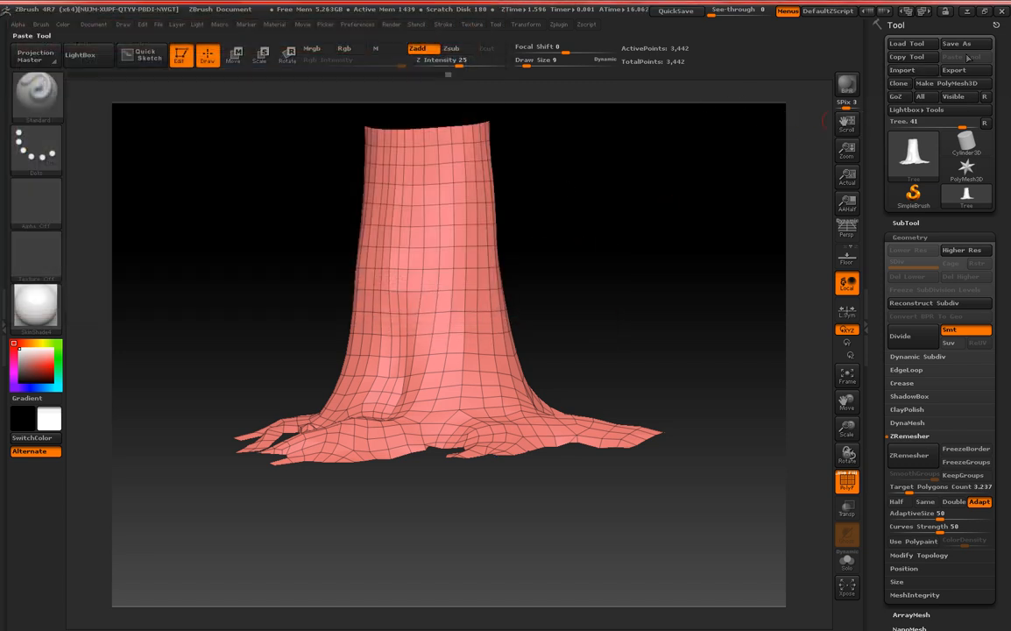
Export the low-poly tree mesh to the ScanData folder in OBJ format as Tree_Low.
left_click(954, 70)
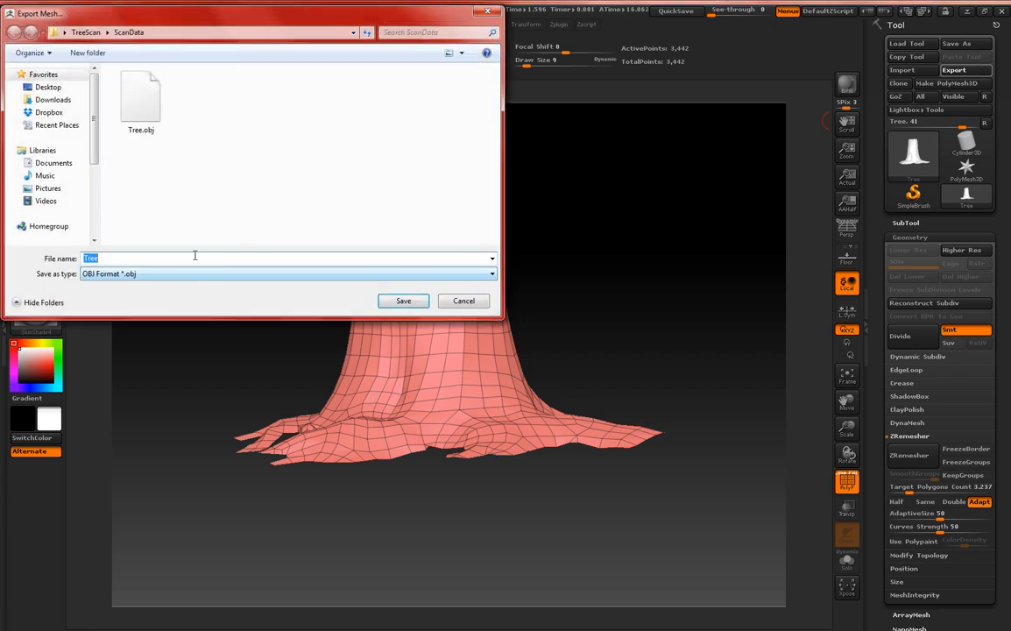
type("Te")
type("T")
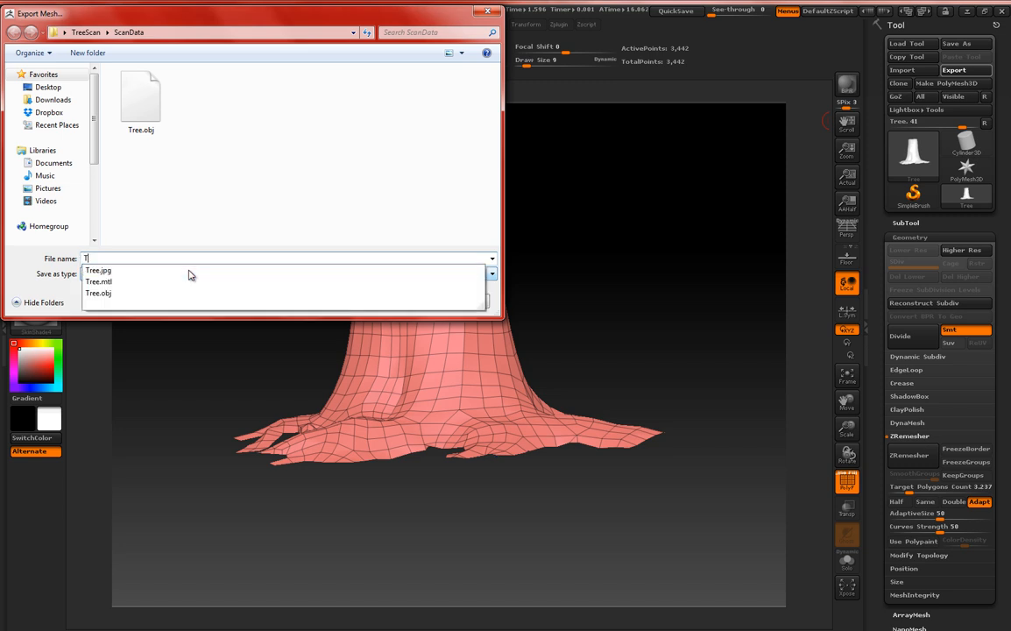
type("ree_Low")
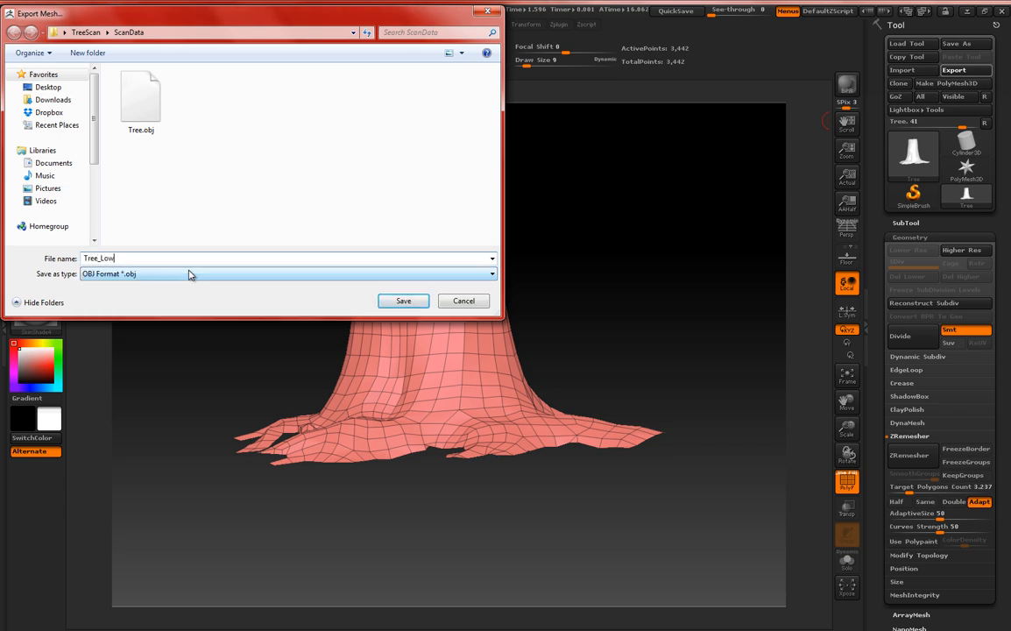
key("Return")
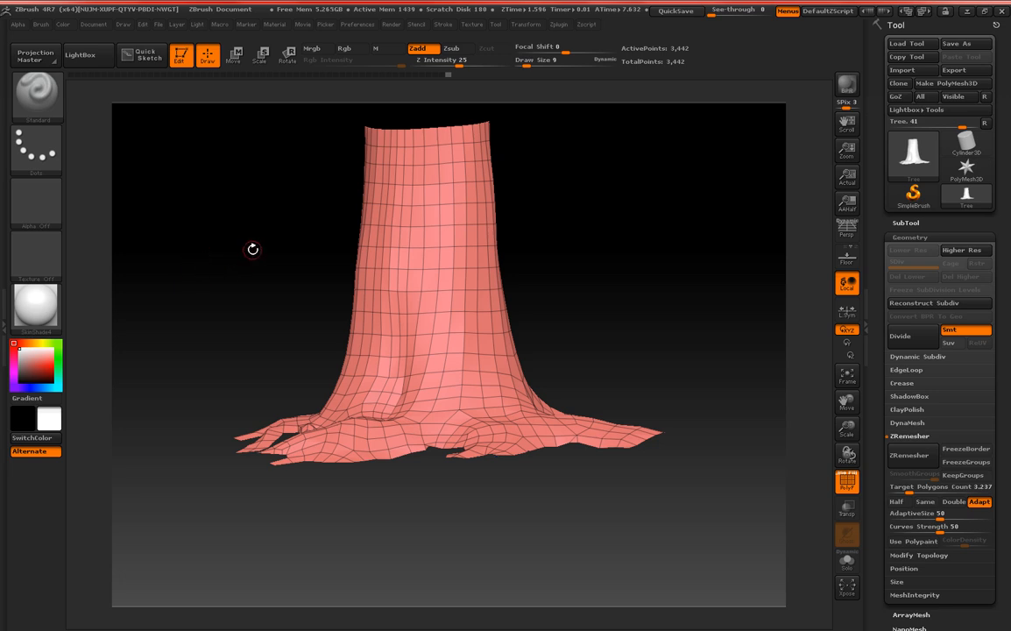
Dock the Zplugin palette beneath the Tool palette and open the UV Master settings.
left_click_drag(252, 250, 569, 198)
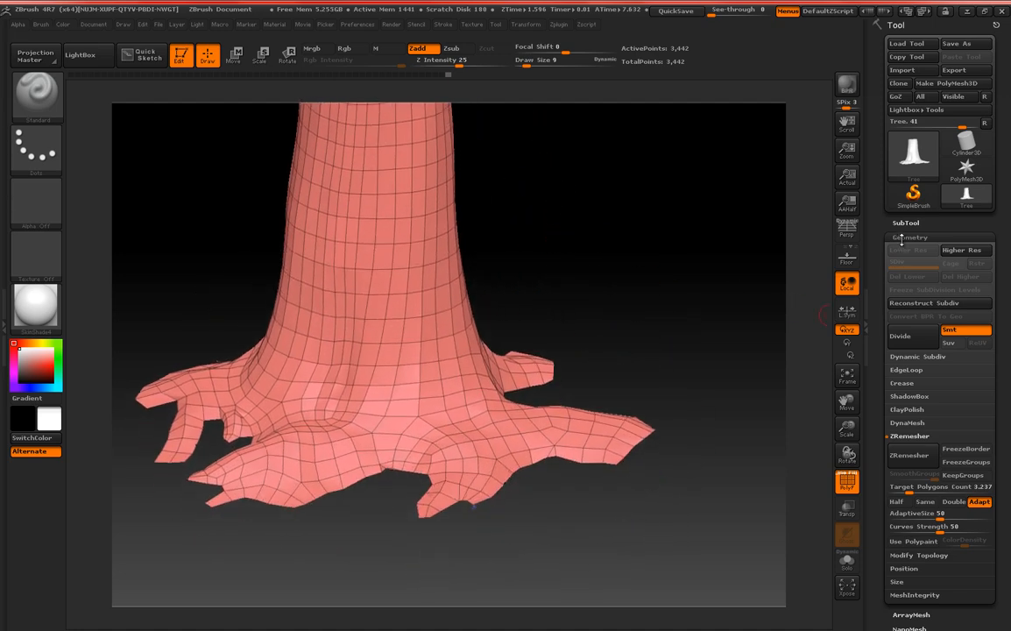
left_click(907, 233)
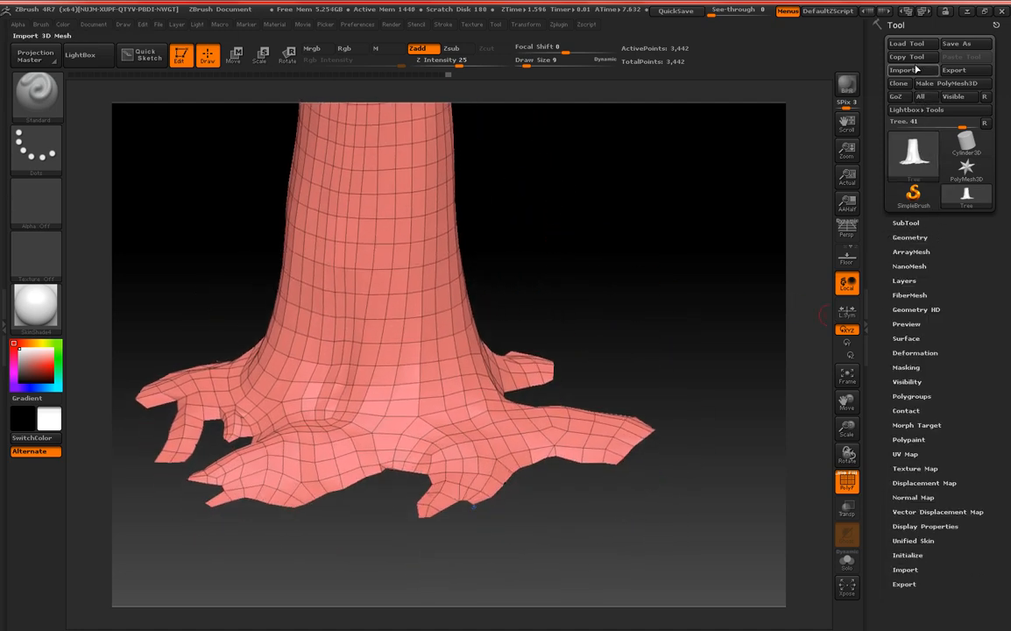
left_click(918, 26)
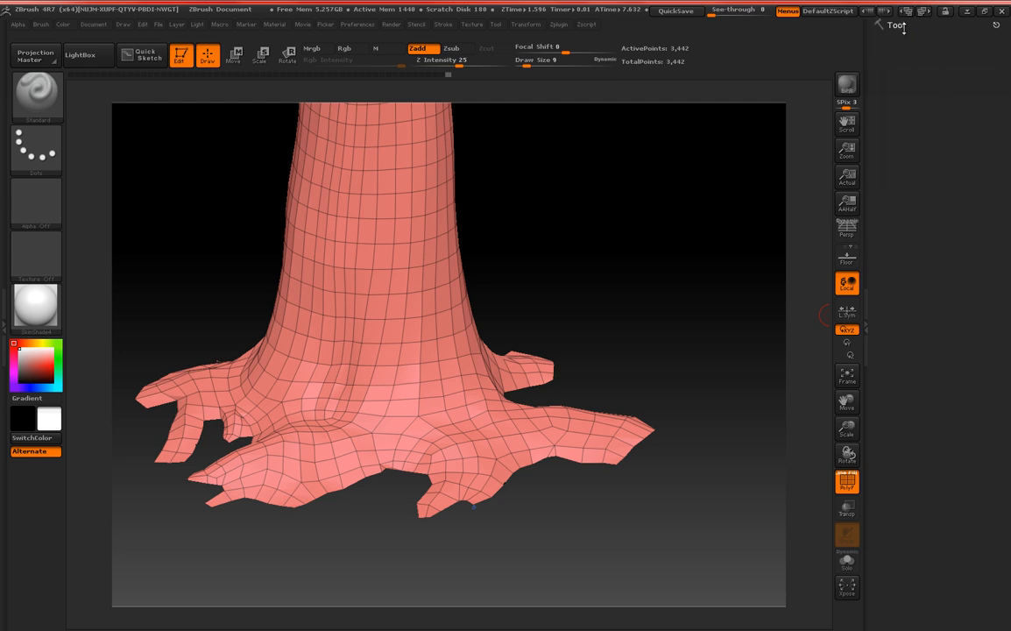
left_click(903, 26)
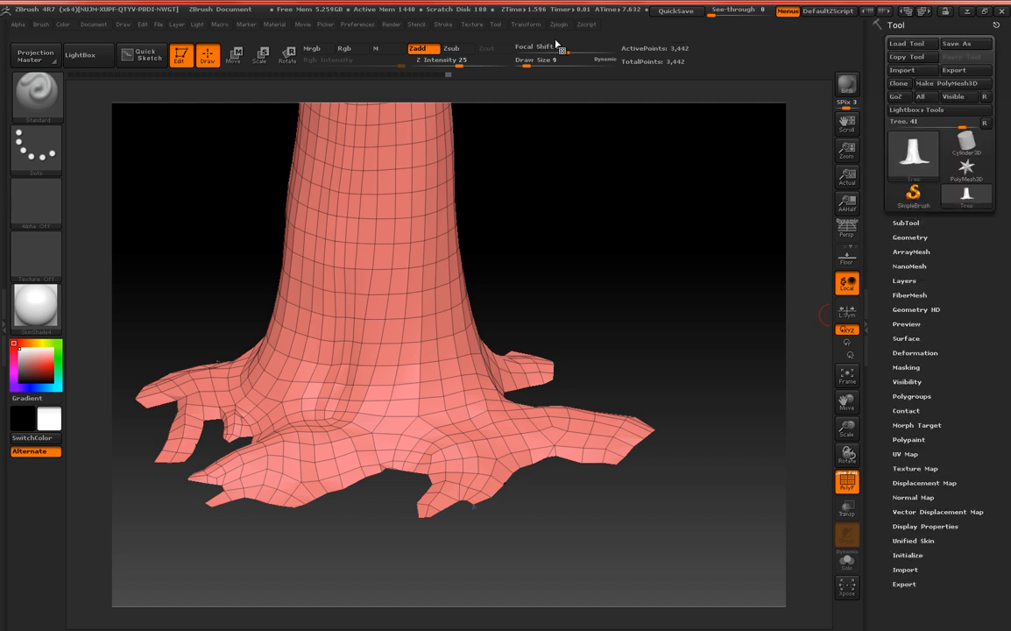
left_click(559, 24)
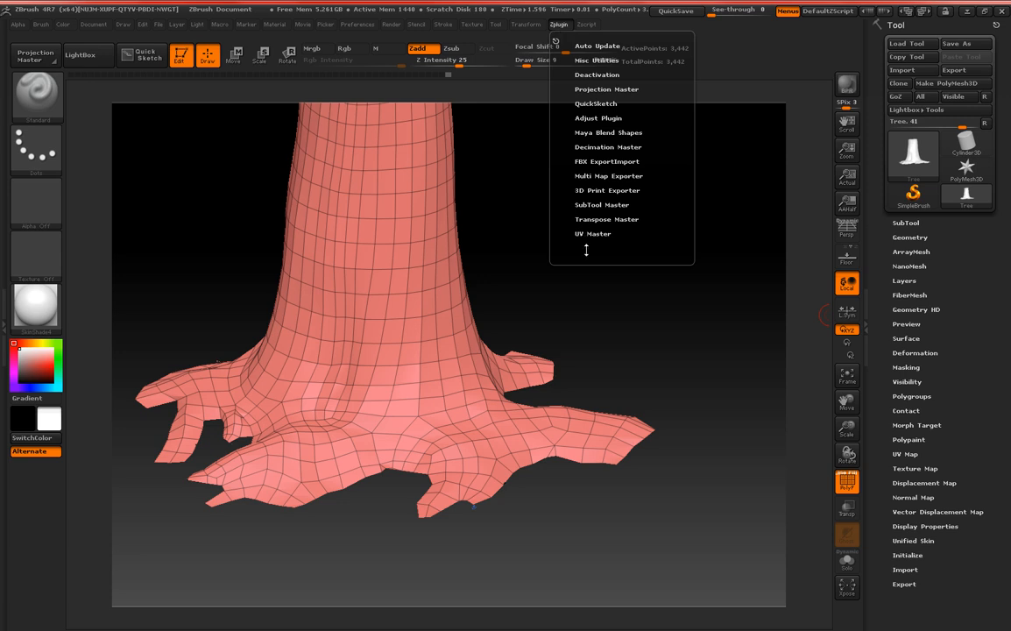
left_click_drag(557, 41, 876, 600)
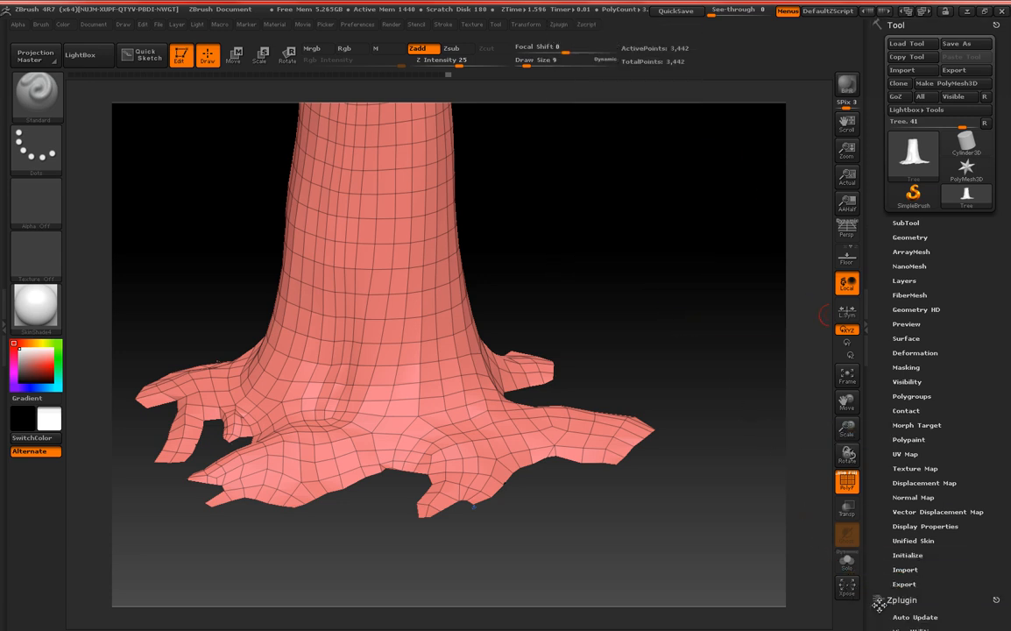
left_click_drag(881, 486, 908, 283)
left_click(906, 270)
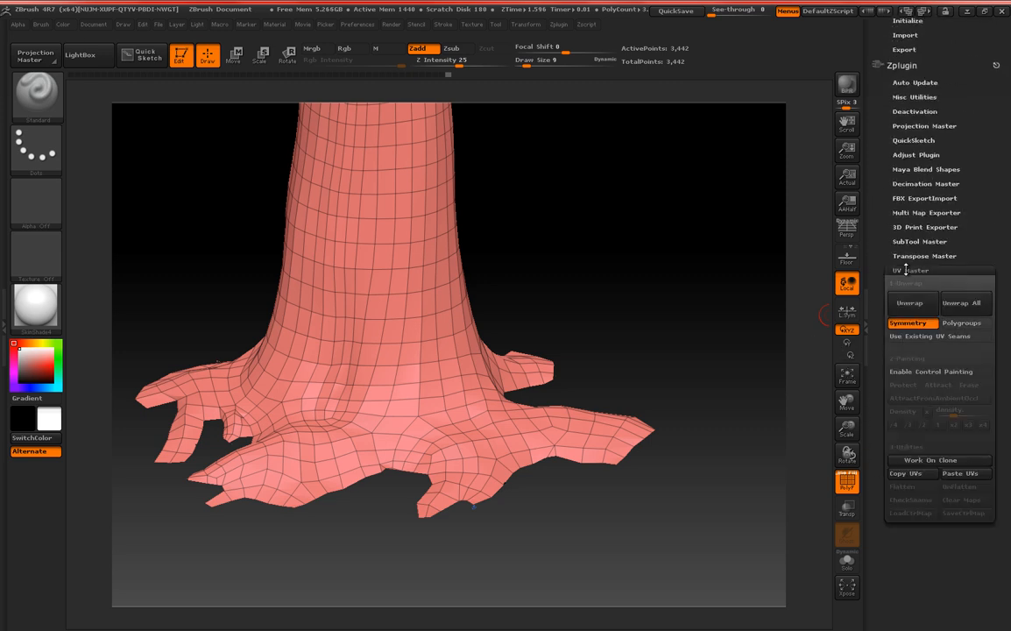
Enable UV Master's control painting in Protect mode and set the brush's draw size to 56.
left_click(912, 373)
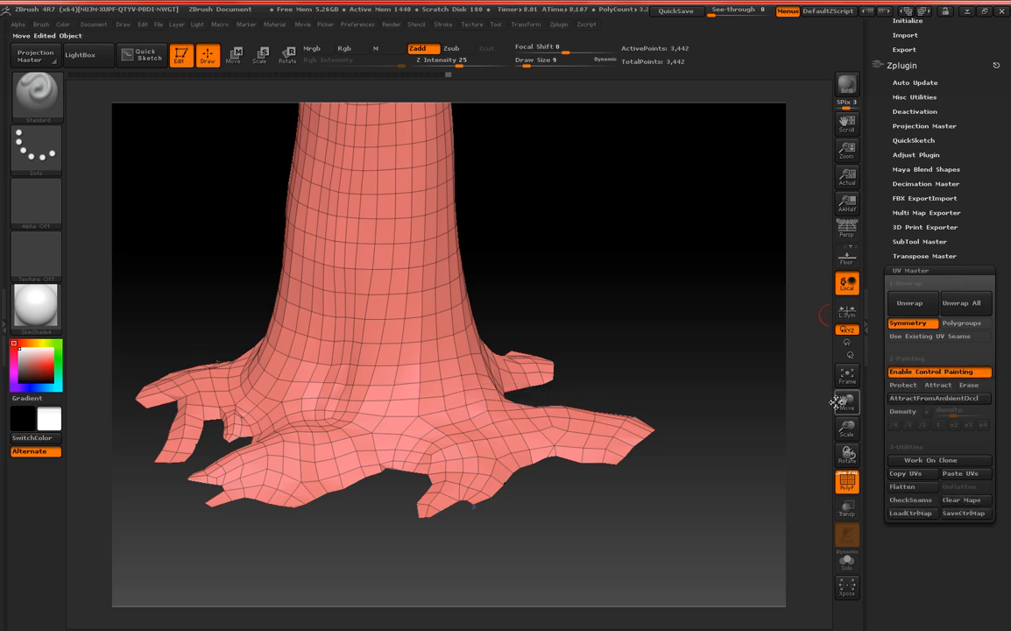
left_click(910, 386)
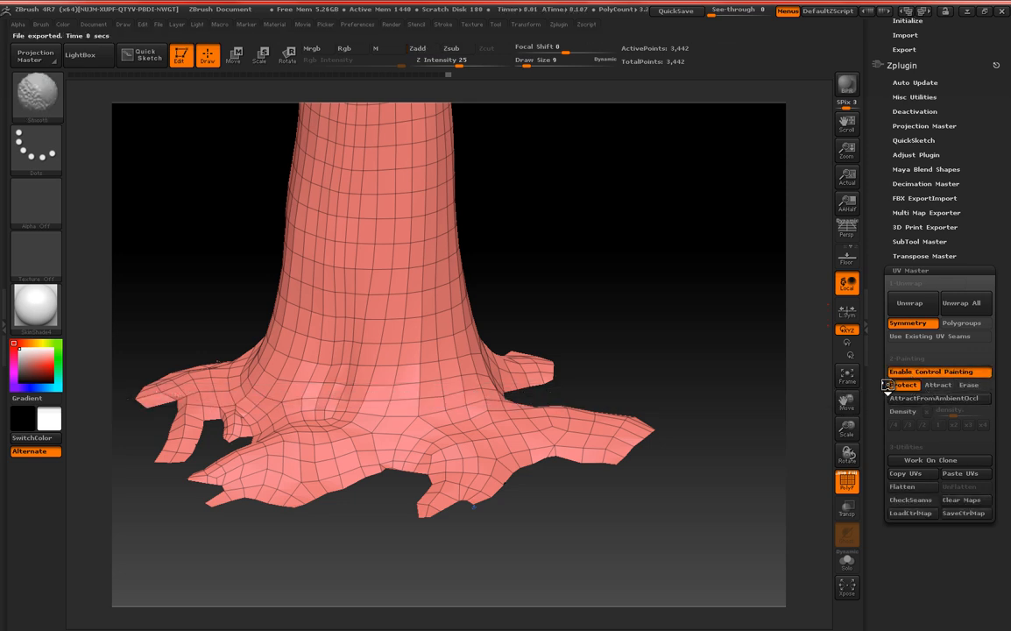
right_click(394, 192)
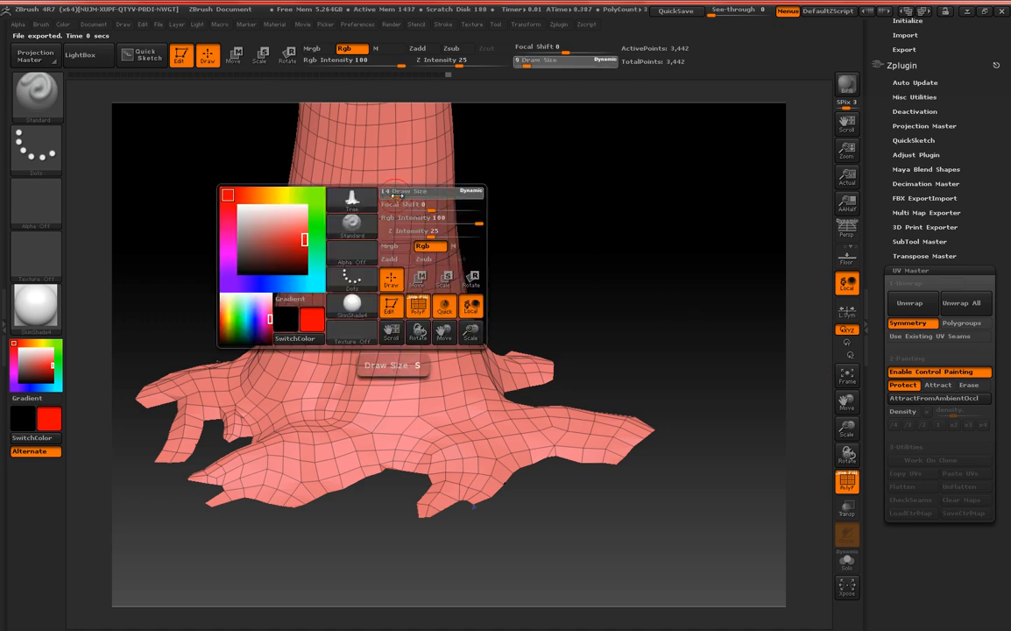
left_click_drag(397, 199, 408, 201)
Paint the Protect colour over the entire trunk and all the roots, covering every side of the tree.
left_click_drag(554, 199, 638, 253)
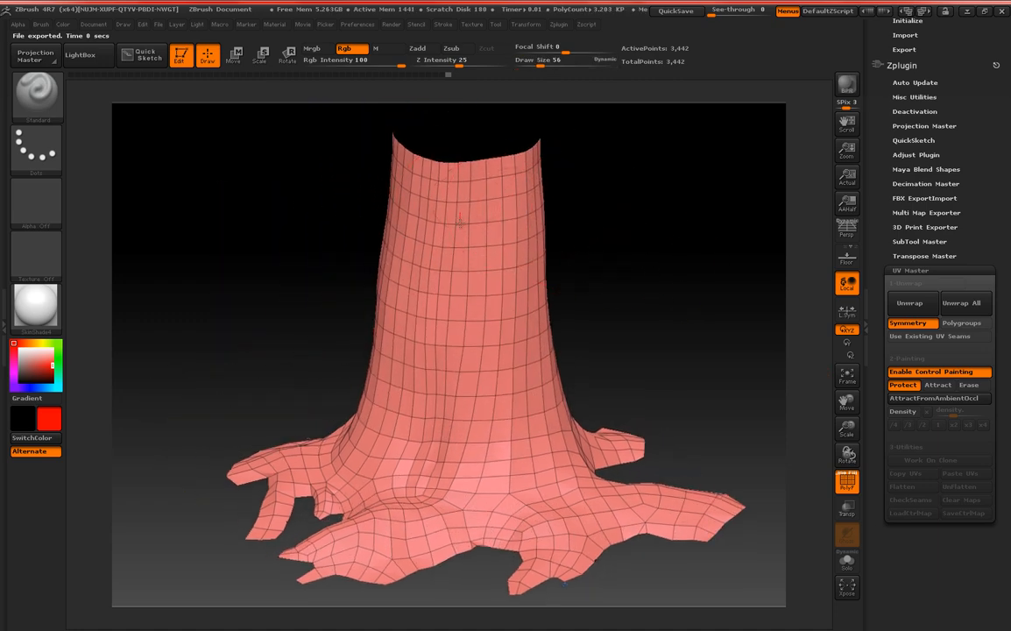
mouse_move(425, 166)
left_mouse_down()
mouse_move(412, 420)
mouse_move(485, 233)
mouse_move(500, 401)
left_mouse_up()
left_click_drag(659, 293, 616, 133, "alt")
left_click_drag(598, 188, 569, 249)
mouse_move(487, 276)
left_mouse_down()
mouse_move(411, 279)
mouse_move(469, 258)
mouse_move(381, 289)
mouse_move(524, 303)
left_mouse_up()
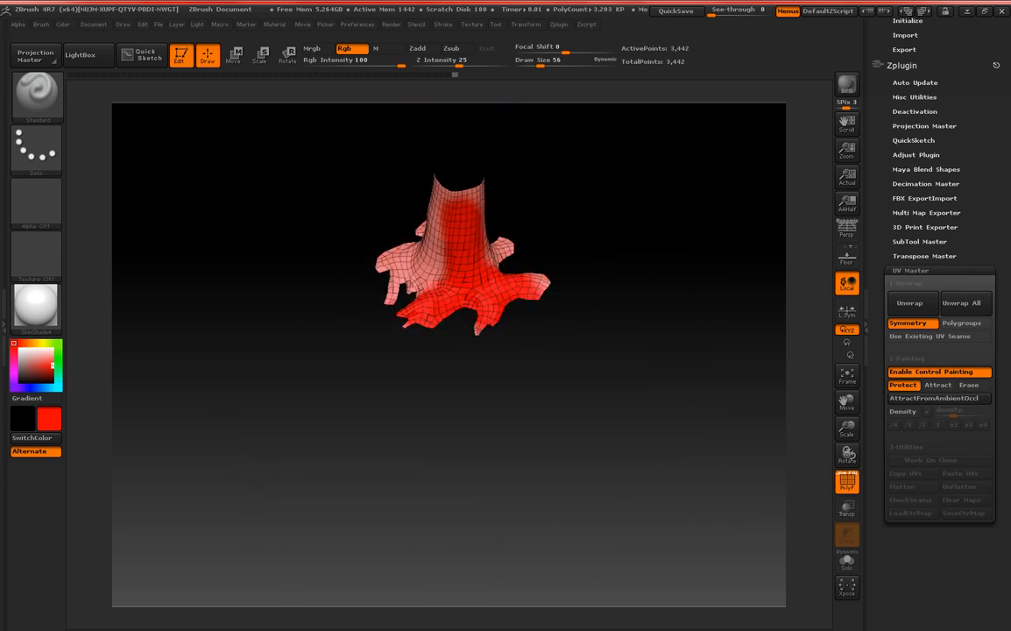
left_click_drag(546, 234, 479, 319)
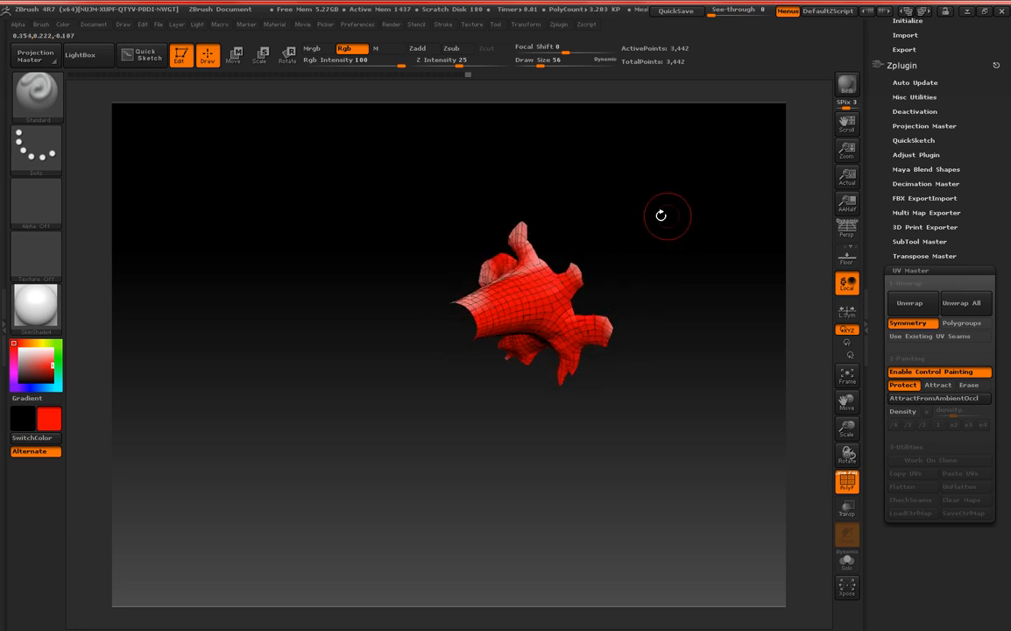
left_click_drag(601, 194, 533, 269)
left_click_drag(529, 319, 520, 265)
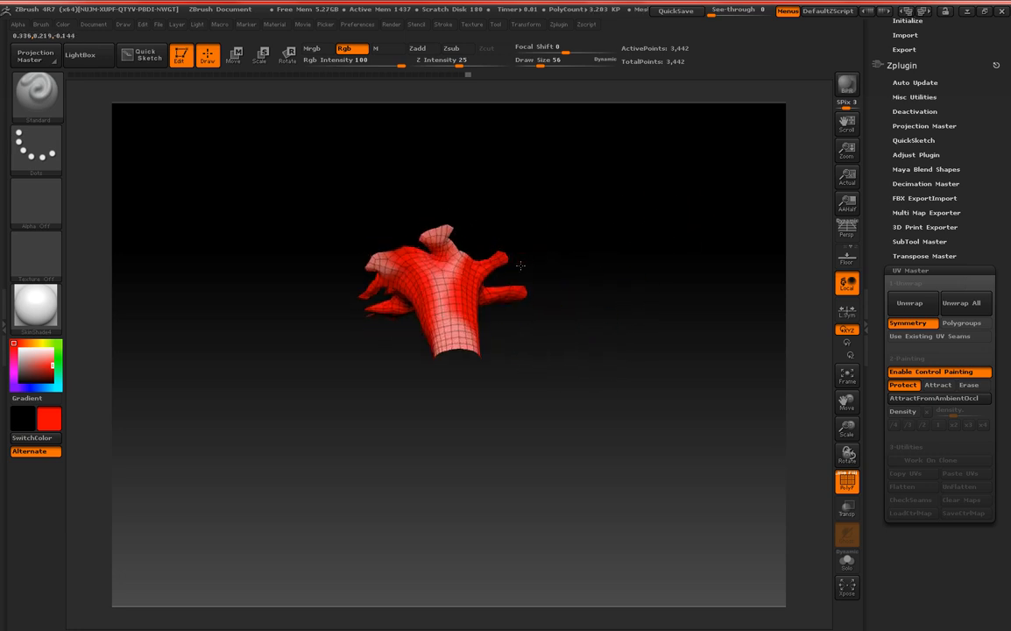
mouse_move(440, 276)
left_mouse_down()
mouse_move(444, 306)
mouse_move(475, 331)
left_mouse_up()
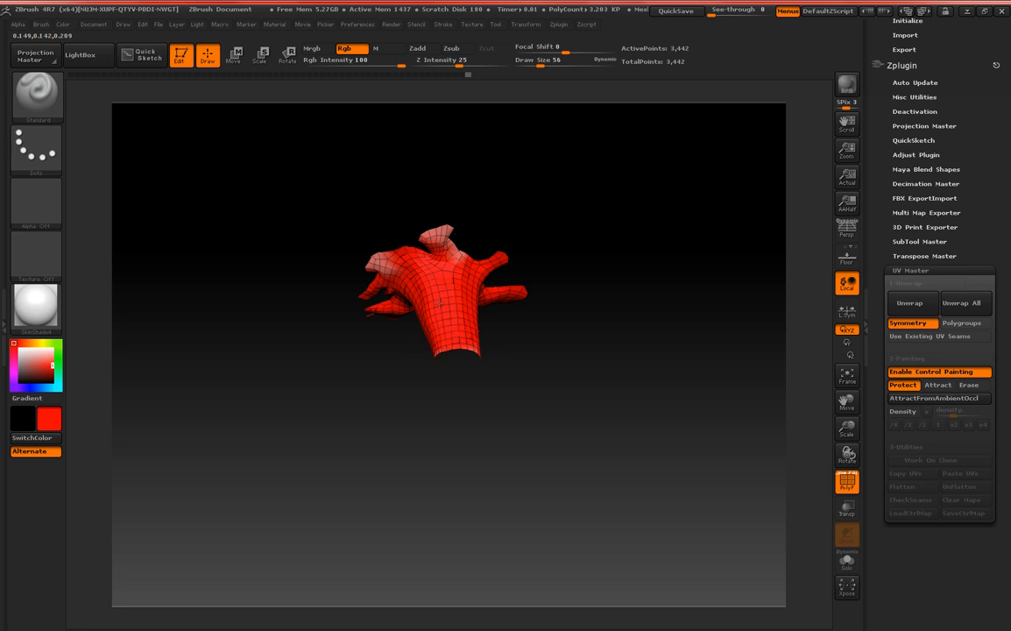
left_click_drag(429, 239, 466, 254)
left_click_drag(575, 248, 565, 167)
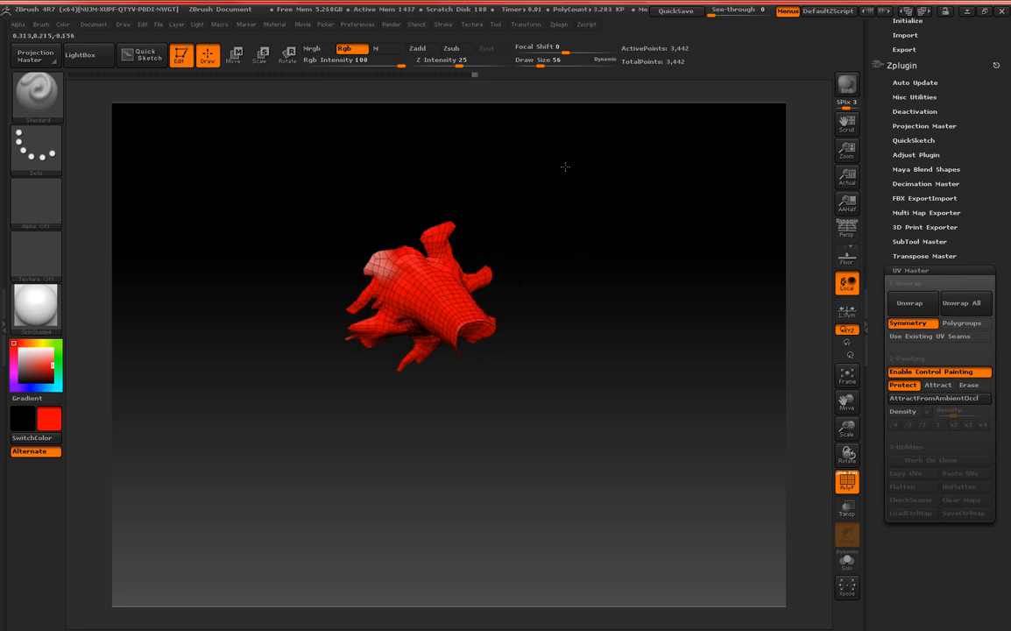
mouse_move(394, 263)
left_mouse_down()
mouse_move(305, 271)
mouse_move(334, 338)
mouse_move(349, 341)
mouse_move(324, 354)
mouse_move(325, 306)
left_mouse_up()
left_click_drag(543, 255, 428, 406)
left_click_drag(756, 191, 640, 222)
mouse_move(624, 217)
left_mouse_down()
mouse_move(604, 289)
mouse_move(541, 424)
mouse_move(658, 211)
mouse_move(482, 266)
mouse_move(475, 334)
mouse_move(564, 334)
mouse_move(618, 361)
mouse_move(592, 436)
mouse_move(594, 451)
mouse_move(613, 451)
left_mouse_up()
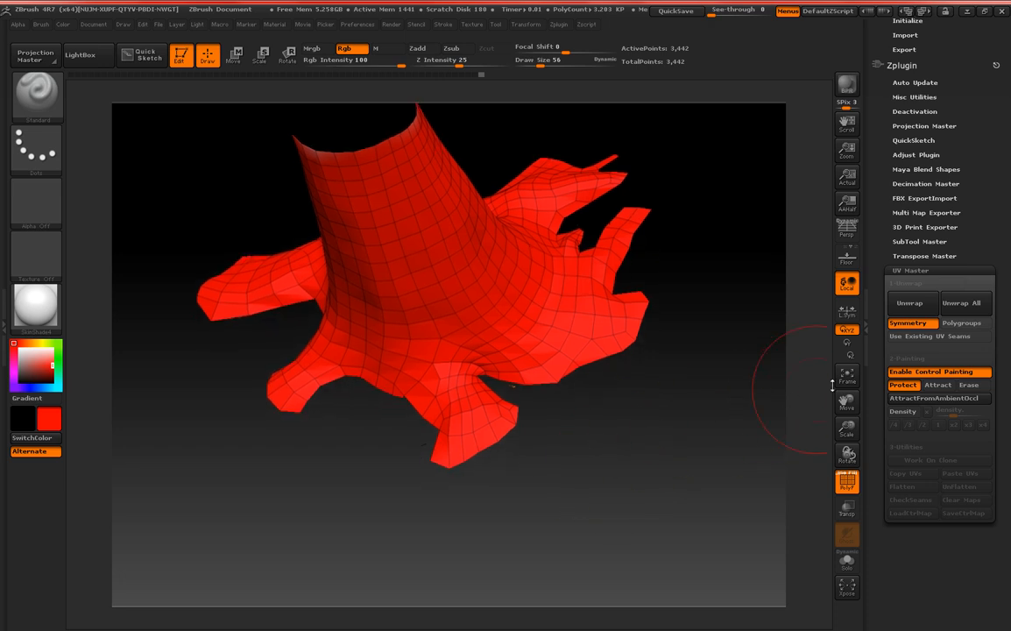
Paint a narrow Attract seam line down the trunk to the gap between two roots with draw size 7.
left_click(937, 384)
right_click(473, 340)
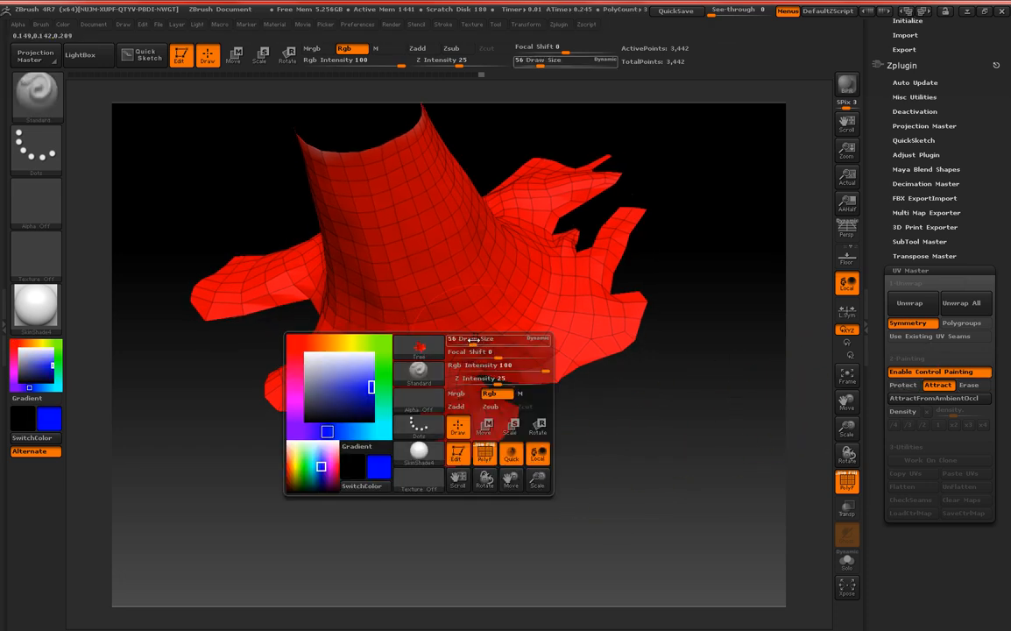
mouse_move(473, 340)
left_mouse_down()
mouse_move(458, 339)
mouse_move(409, 205)
left_mouse_up()
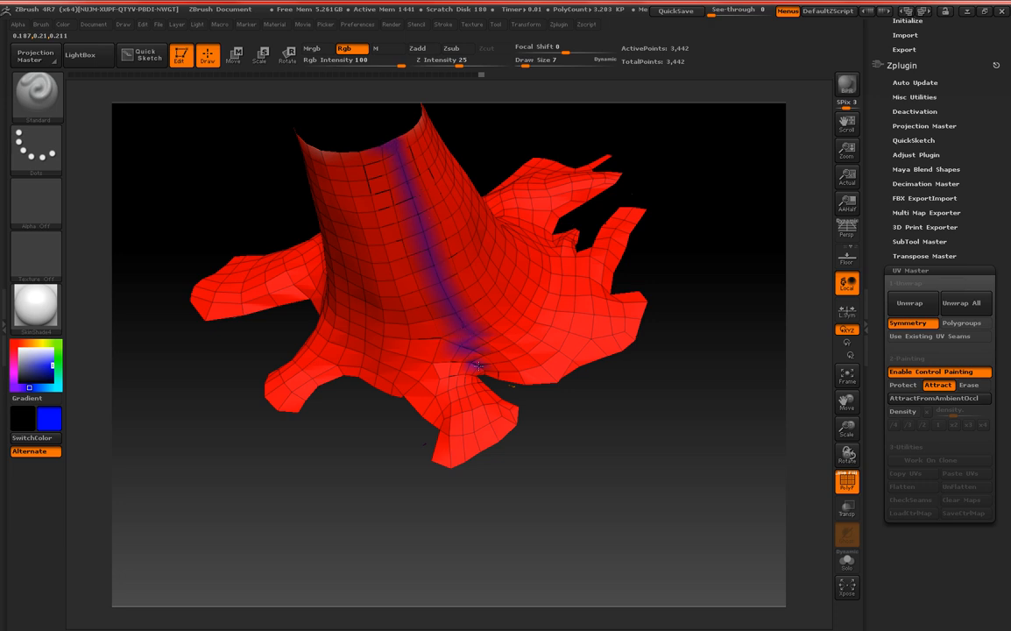
Widen the painted Attract seam from the trunk's rim to the roots with focal shift -78 and draw size 24.
right_click(475, 352)
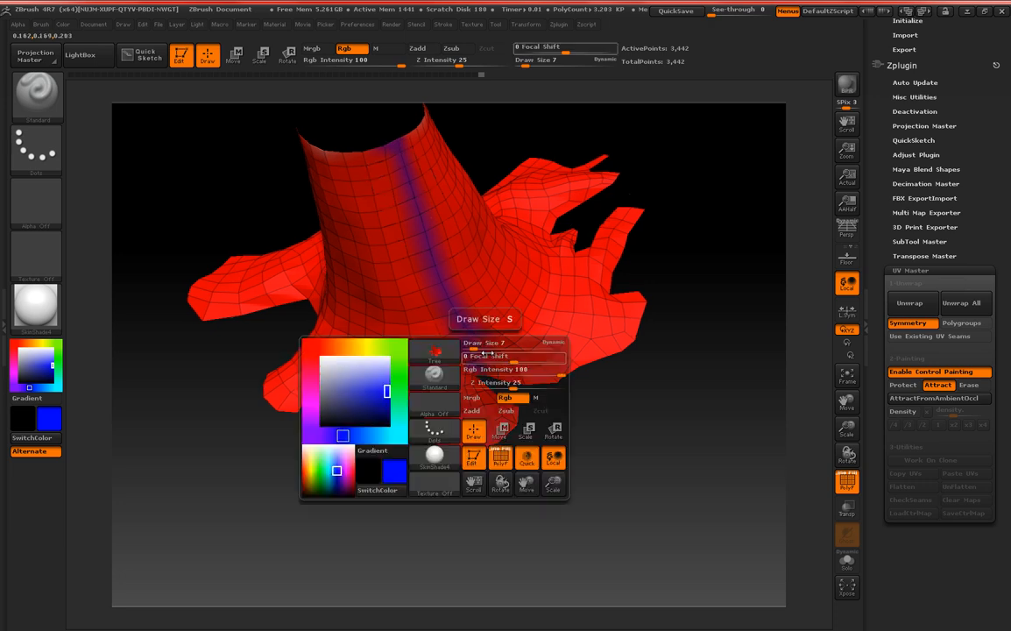
right_click(463, 331)
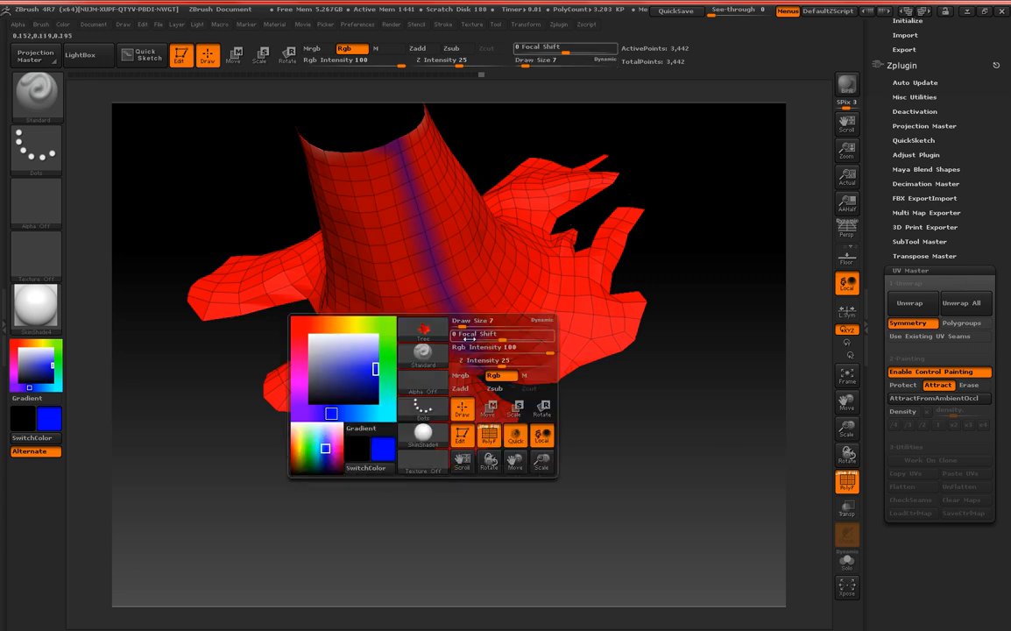
mouse_move(464, 333)
left_mouse_down()
mouse_move(469, 325)
mouse_move(487, 342)
mouse_move(482, 376)
mouse_move(446, 281)
mouse_move(359, 125)
left_mouse_up()
right_click(463, 330)
mouse_move(587, 380)
left_mouse_down()
mouse_move(569, 407)
mouse_move(564, 368)
mouse_move(642, 293)
mouse_move(600, 231)
mouse_move(694, 253)
mouse_move(720, 293)
mouse_move(736, 289)
left_mouse_up()
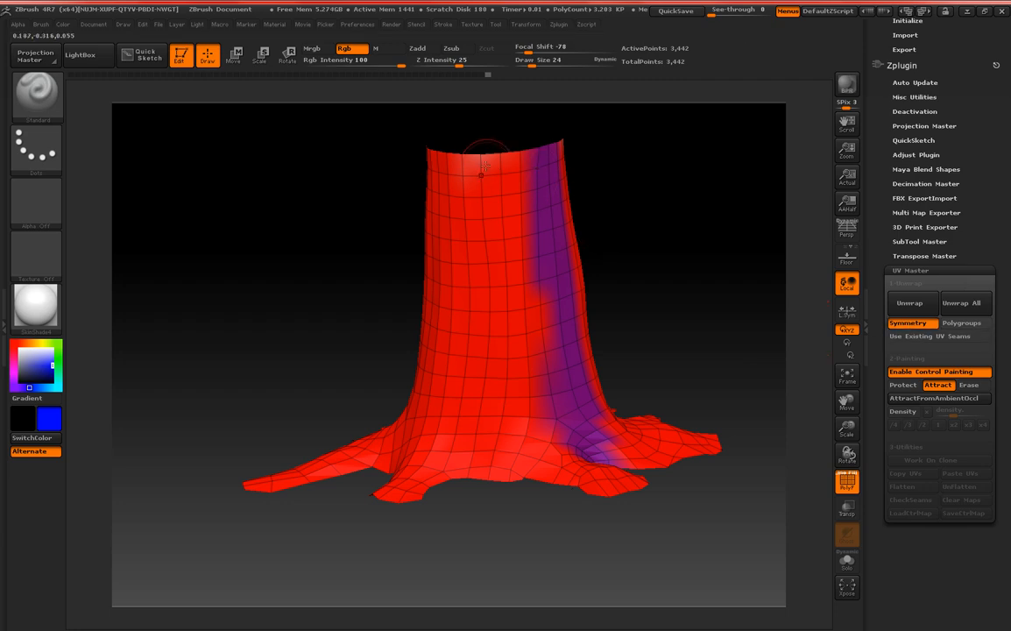
mouse_move(614, 242)
left_mouse_down()
mouse_move(555, 196)
mouse_move(558, 293)
left_mouse_up()
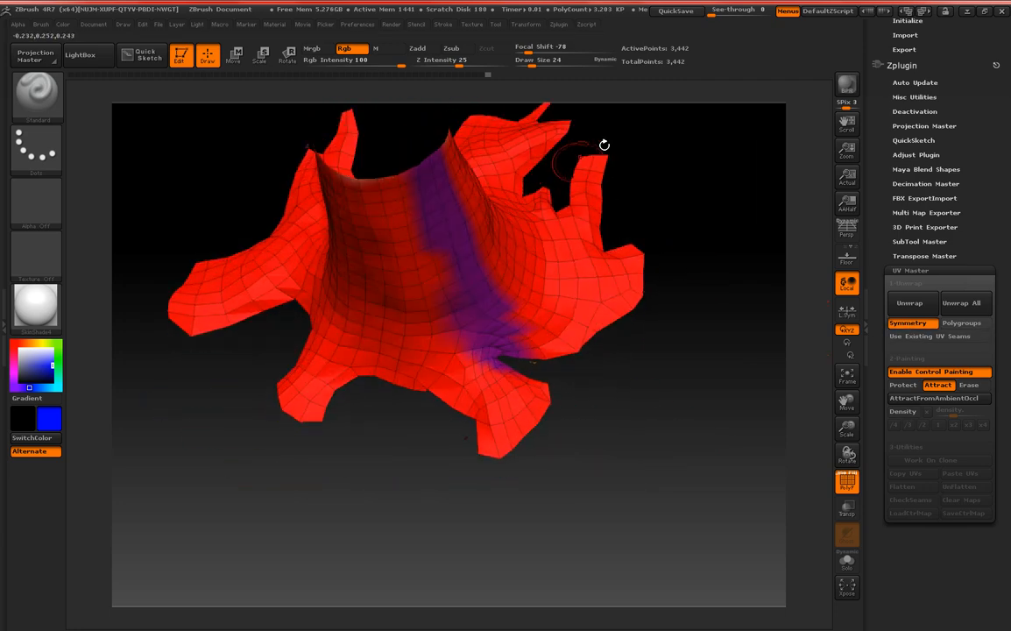
mouse_move(602, 146)
left_mouse_down()
mouse_move(668, 208)
mouse_move(701, 188)
mouse_move(692, 185)
left_mouse_up()
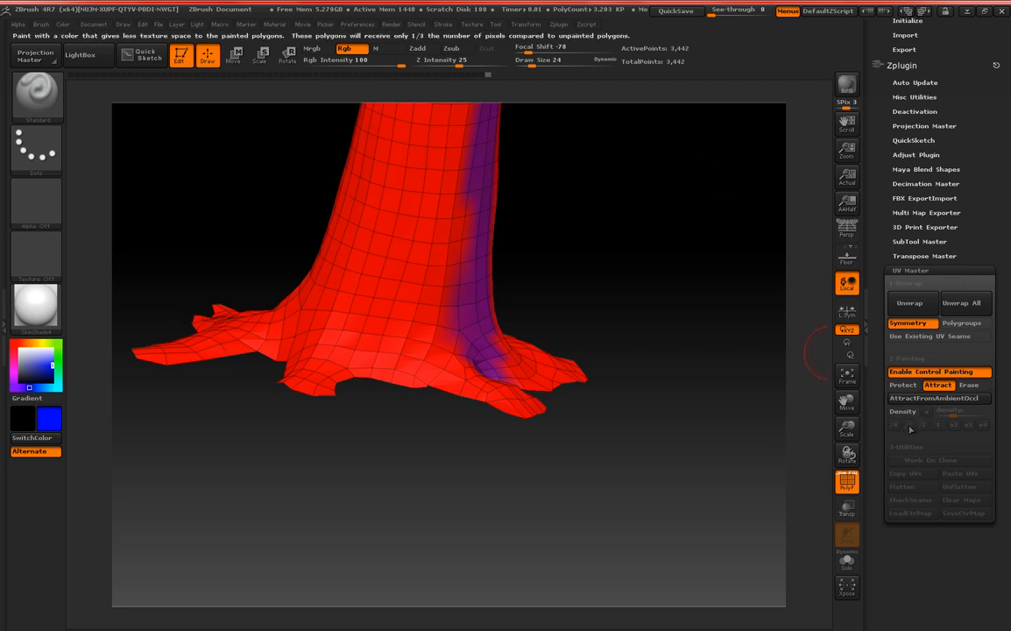
Unwrap the tree with UV Master, flatten it to check the UV layout, and restore the 3D view.
left_click(921, 307)
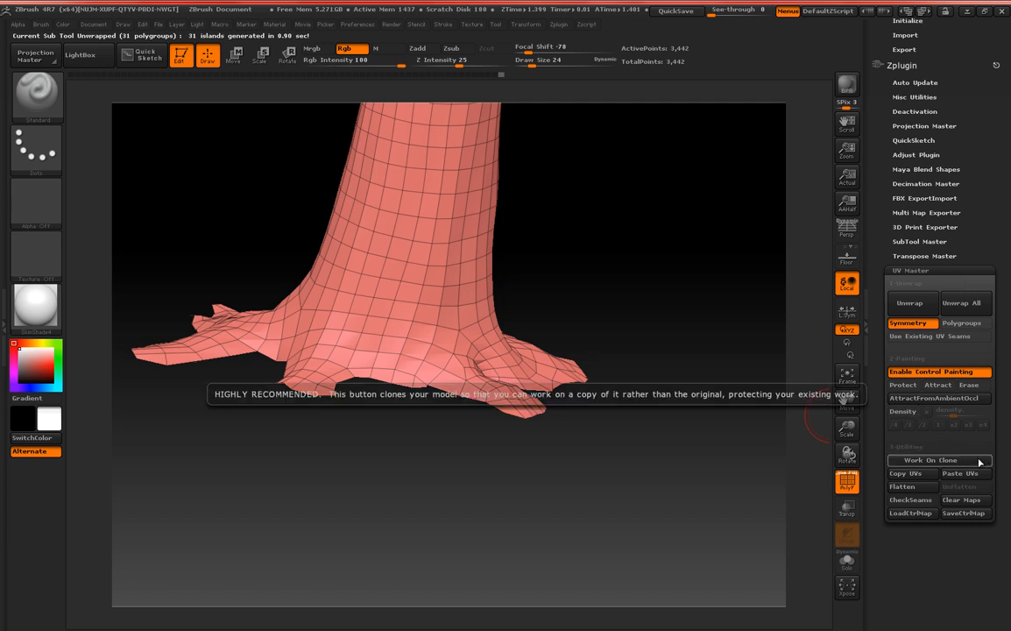
left_click(911, 487)
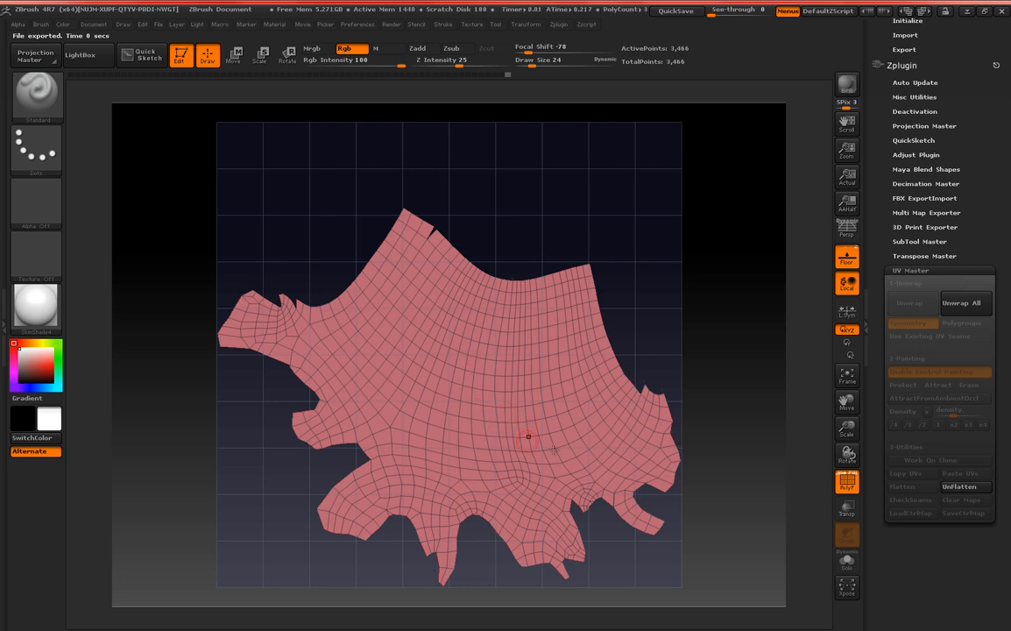
left_click(961, 486)
left_click_drag(587, 228, 623, 325)
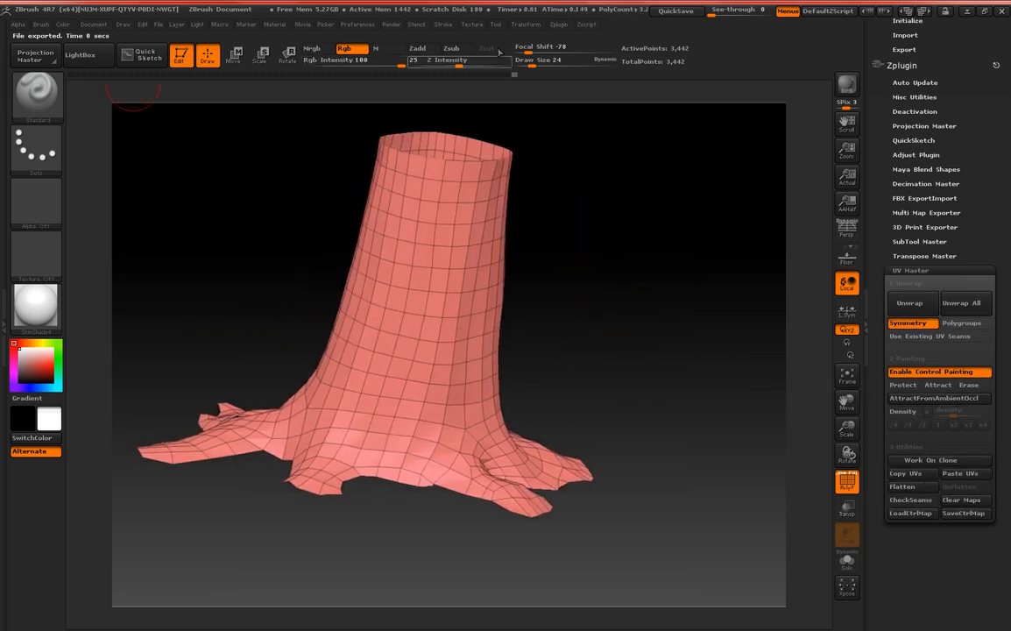
Export the unwrapped tree in OBJ format over Tree_Low.OBJ in the ScanData folder.
left_click_drag(873, 173, 884, 323)
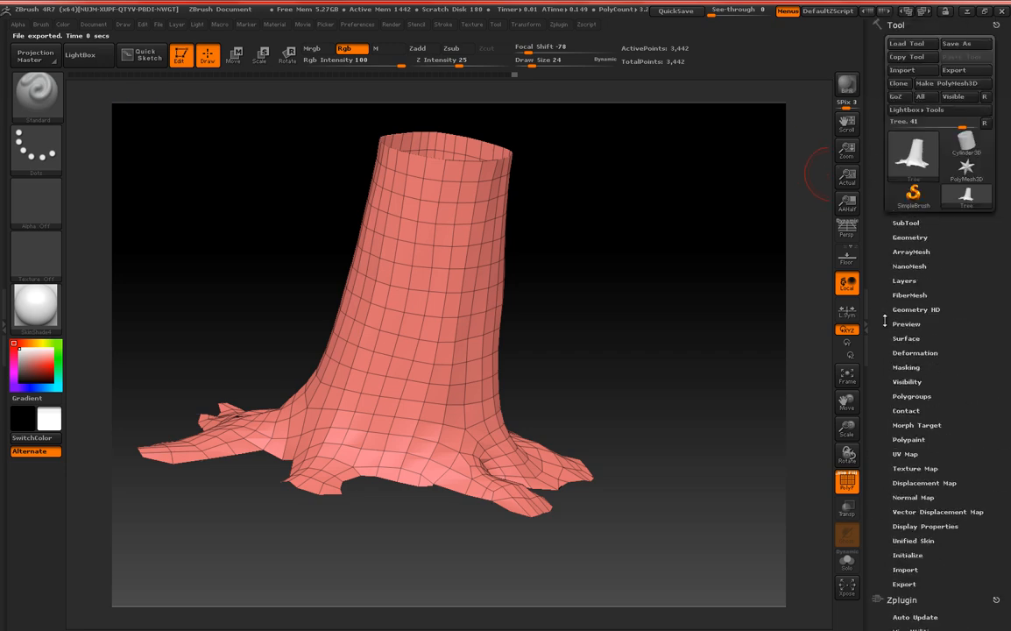
left_click(953, 70)
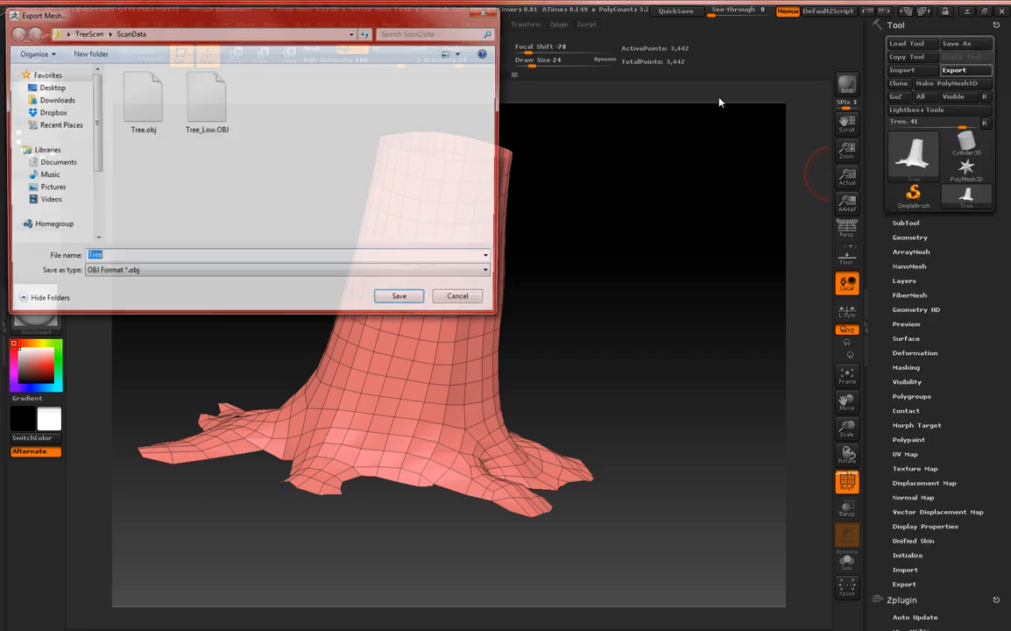
left_click(205, 105)
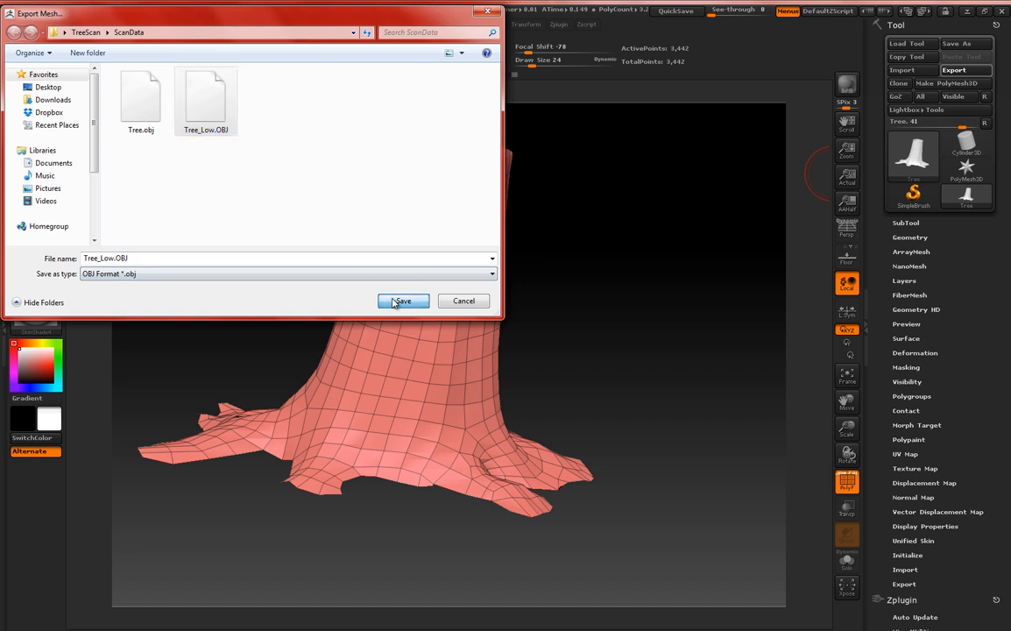
left_click(399, 300)
left_click(541, 313)
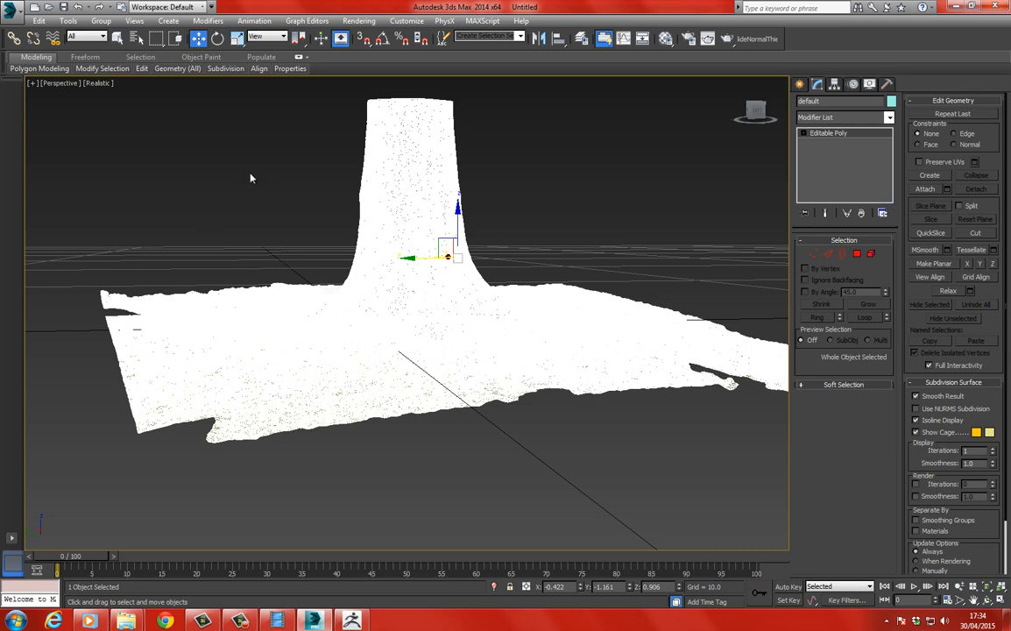
Switch to 3ds Max and import Tree_Low.OBJ into the scan scene with the default import options, skipping the missing Tree_Low.bmp map.
middle_click_drag(242, 187, 247, 209)
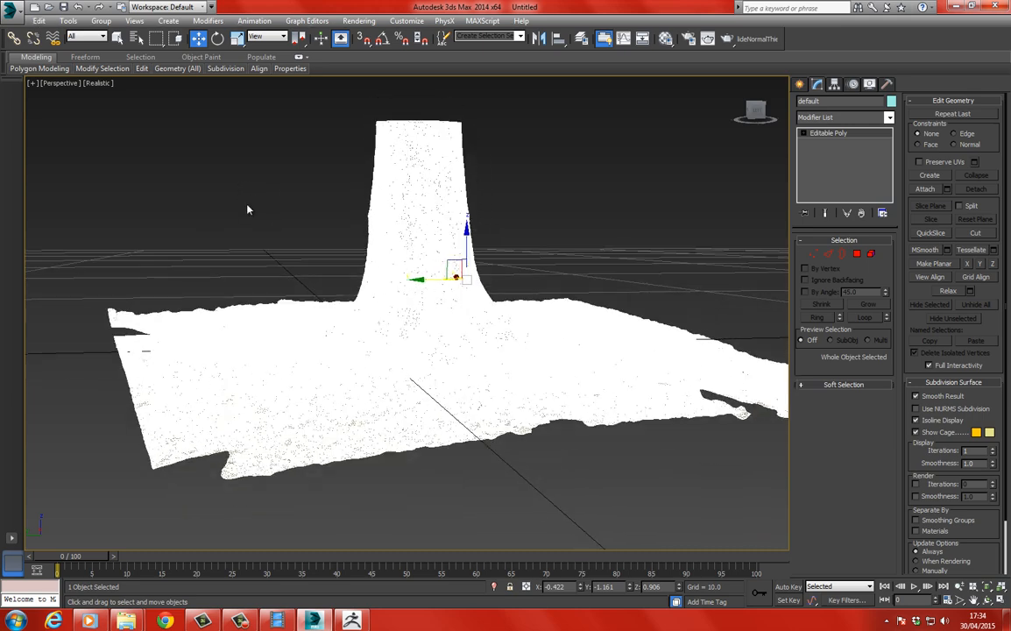
left_click(246, 205)
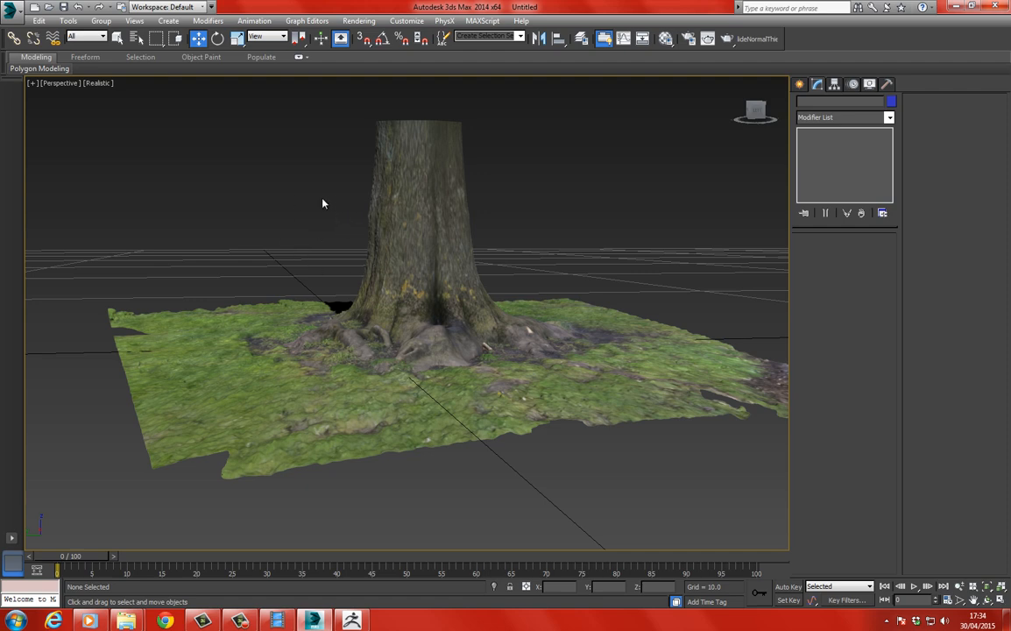
left_click(11, 9)
mouse_move(23, 173)
left_click(105, 65)
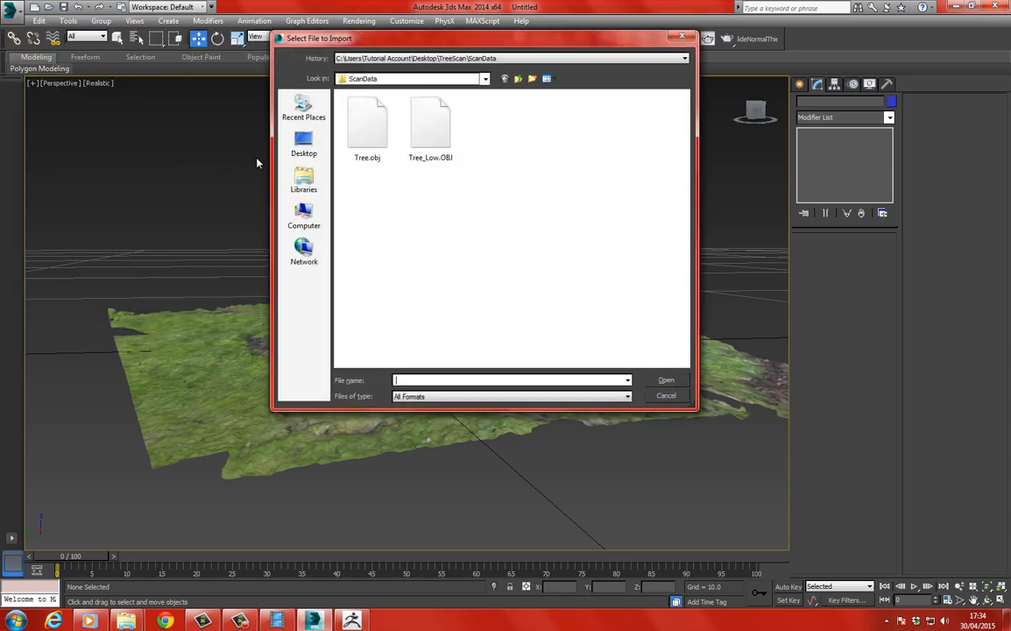
left_click(429, 127)
left_click(667, 382)
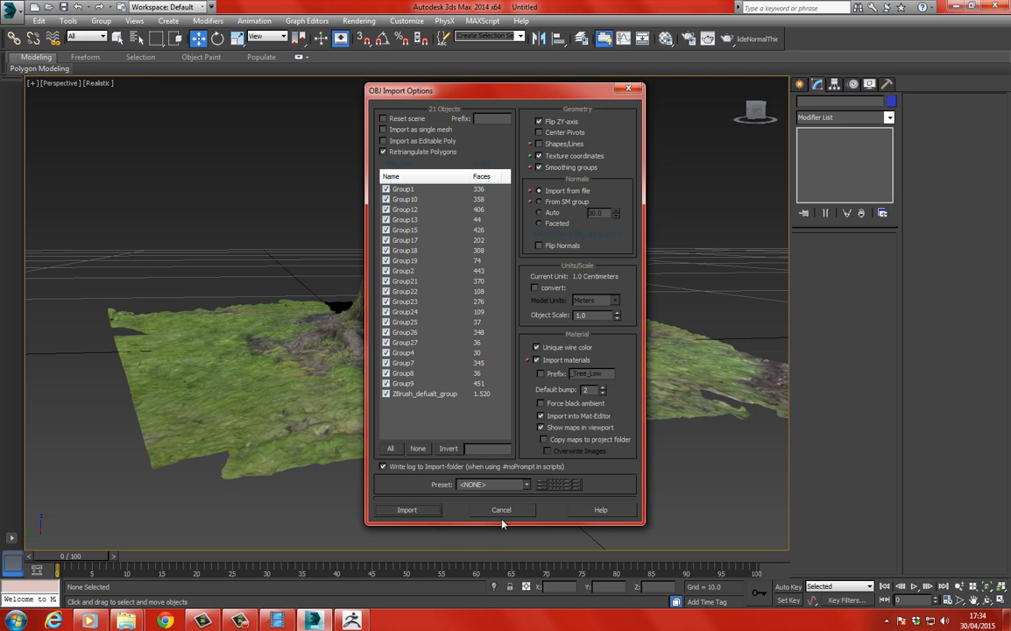
left_click(407, 510)
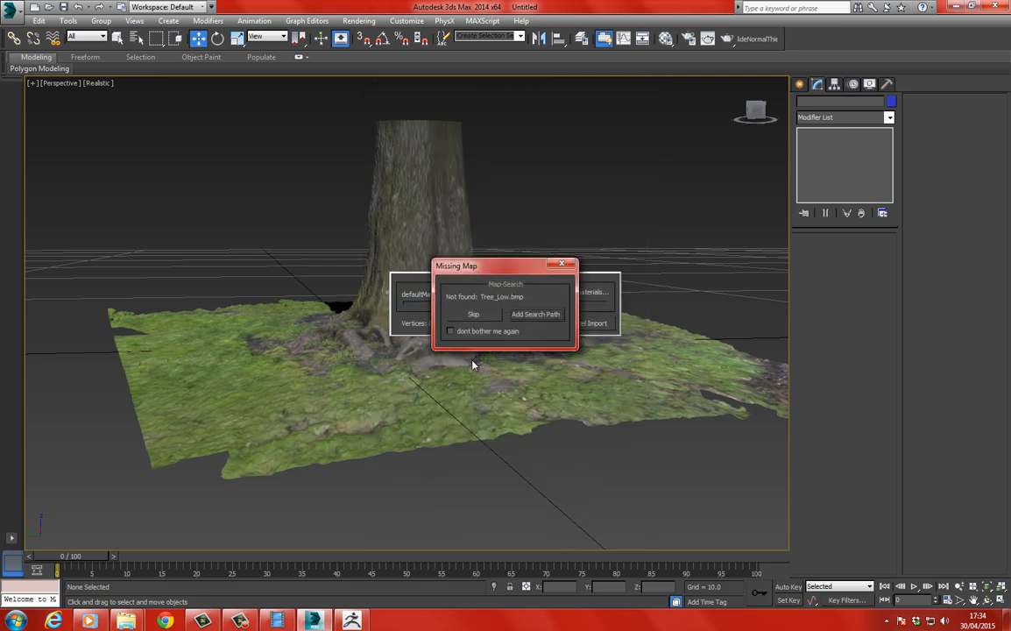
left_click(473, 318)
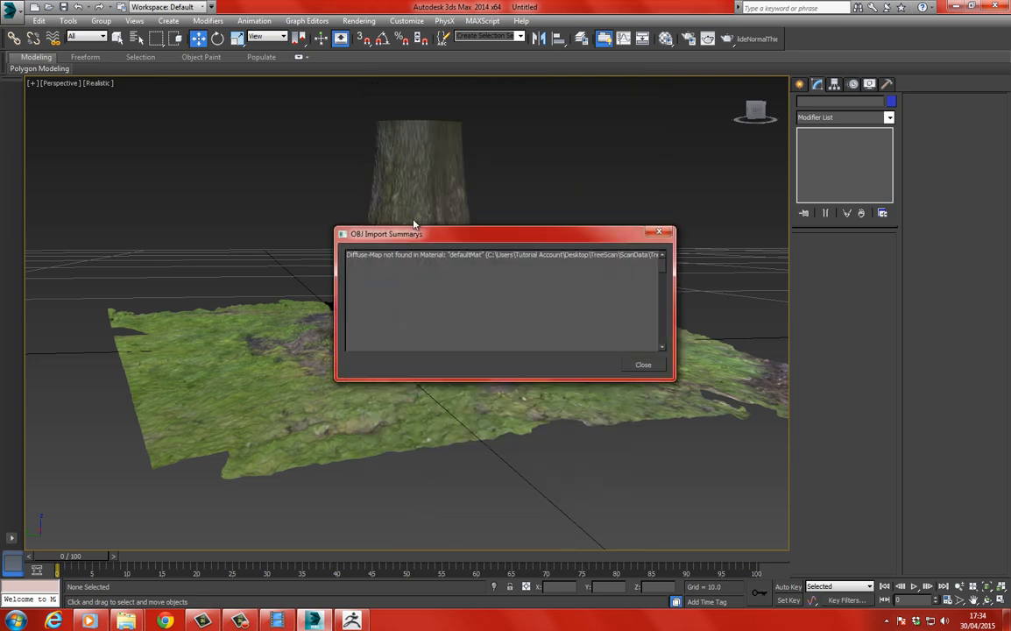
left_click(644, 369)
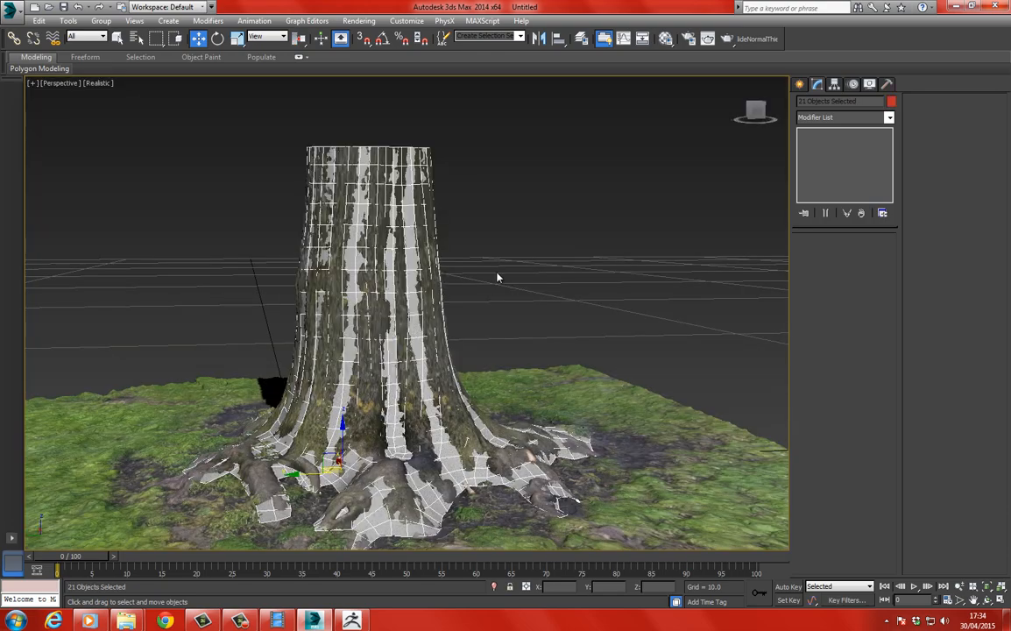
Pick the scan's material from the ground into the first material slot and set its self-illumination to 100.
scroll(509, 187, "up", 4)
middle_click_drag(376, 229, 385, 297, "alt")
left_click_drag(404, 229, 446, 248)
left_click(196, 41)
middle_click_drag(265, 160, 264, 139)
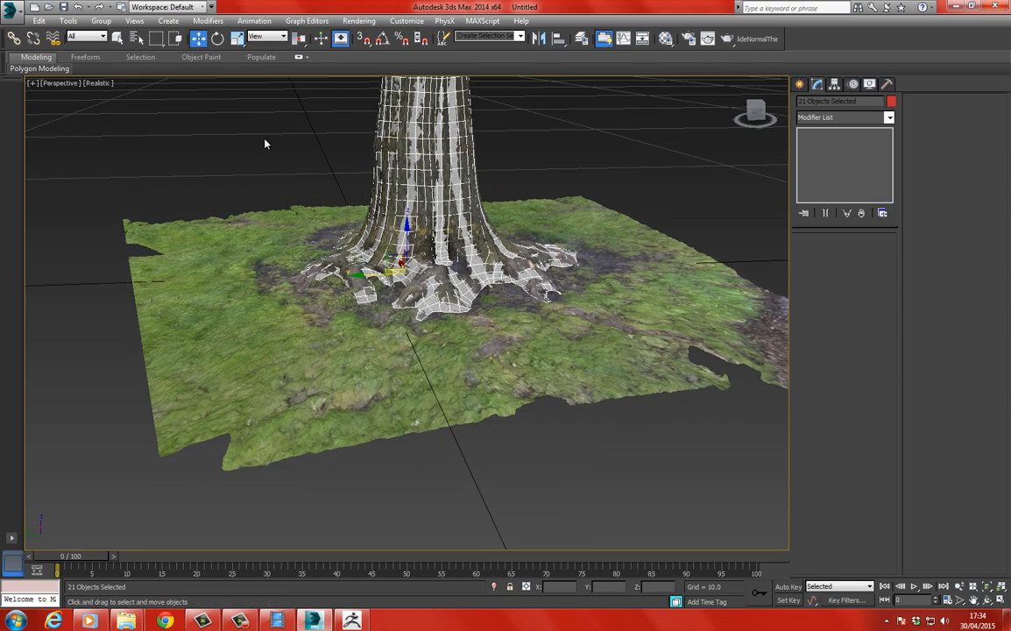
key("m")
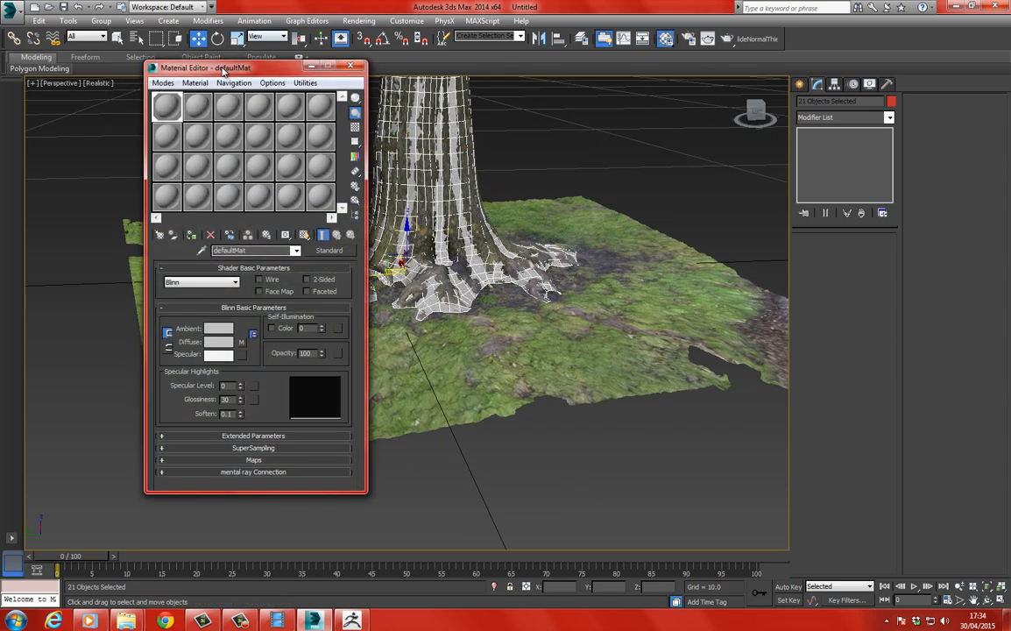
left_click_drag(201, 68, 325, 63)
left_click(326, 79)
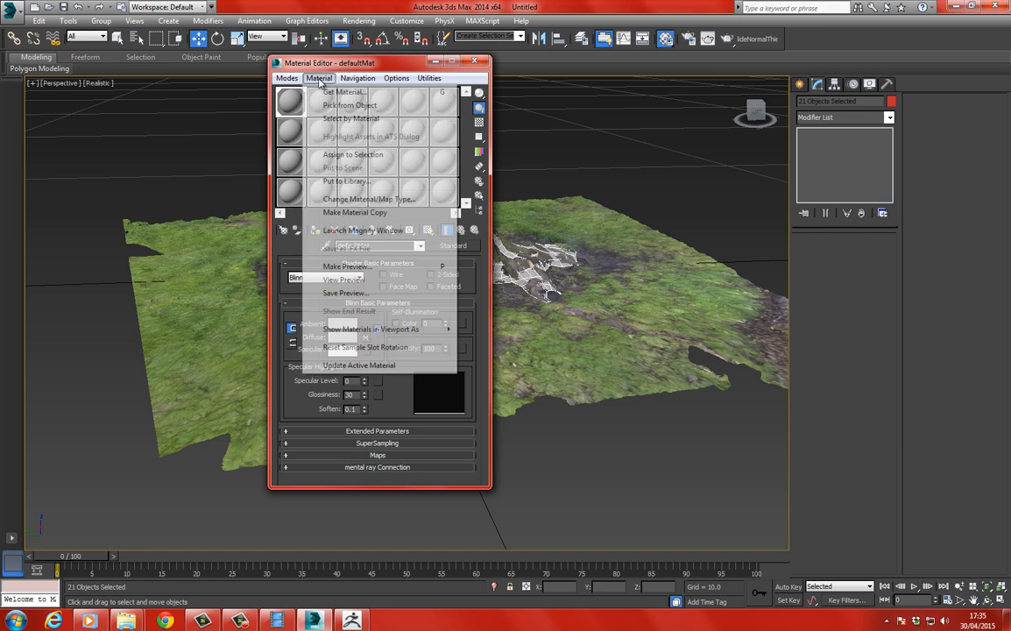
left_click(334, 106)
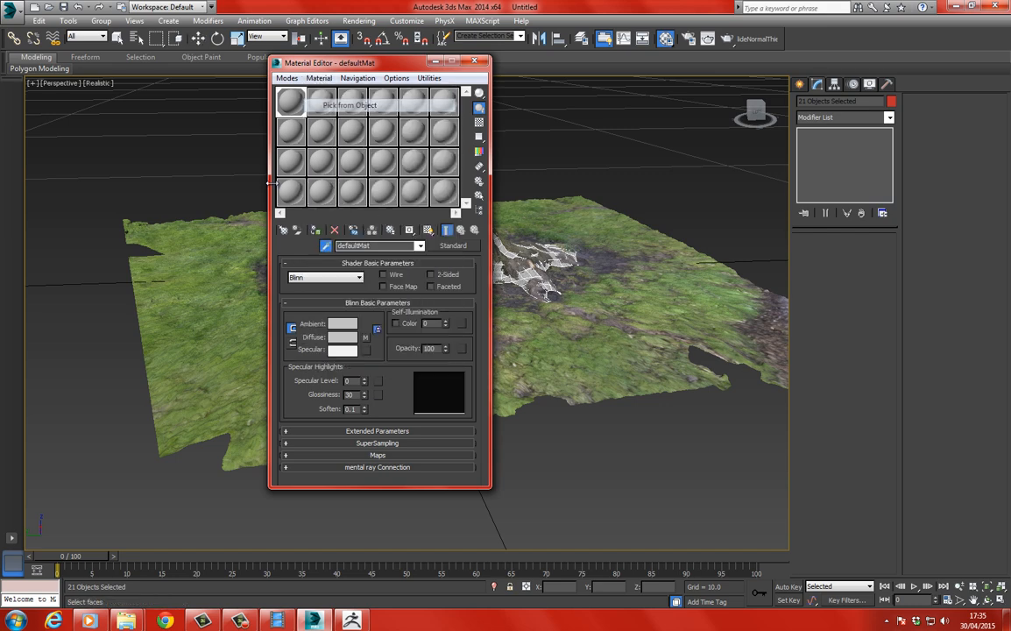
left_click(166, 278)
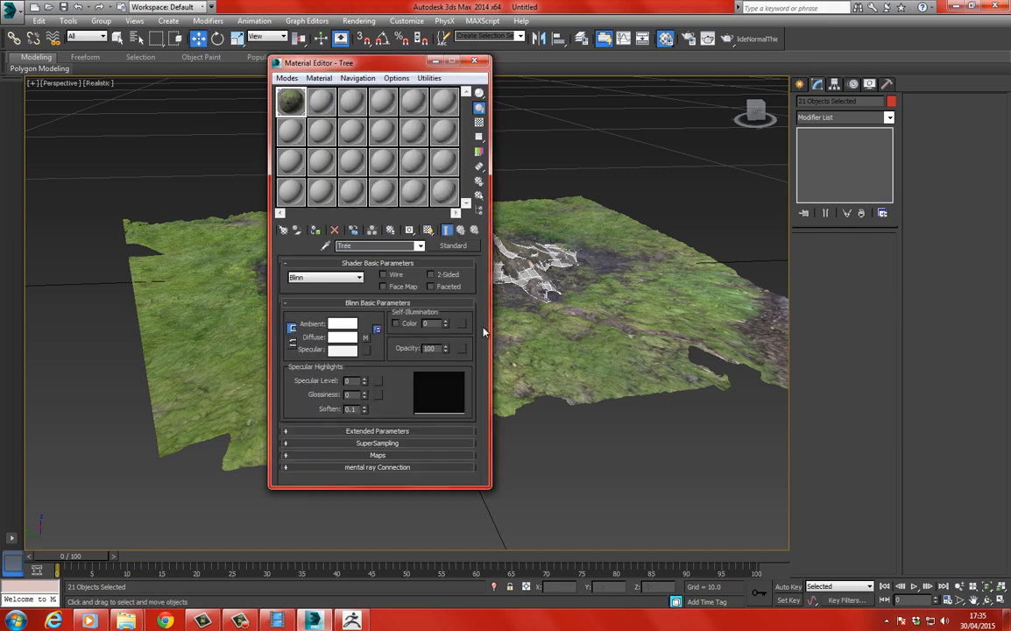
left_click_drag(447, 322, 434, 161)
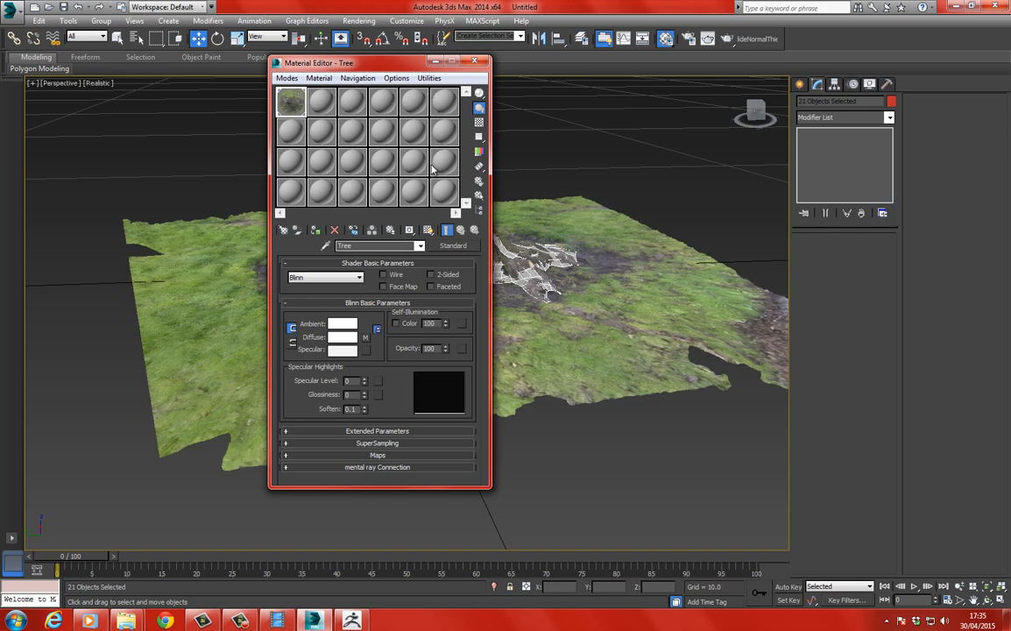
left_click(474, 63)
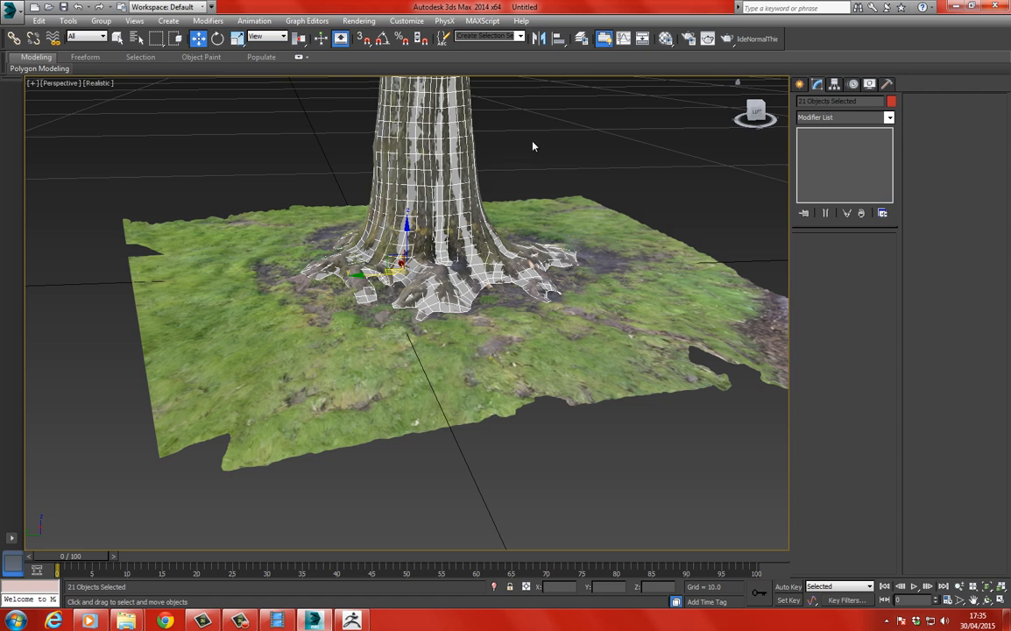
Select the scanned tree and ground mesh and hide it.
left_click(478, 182)
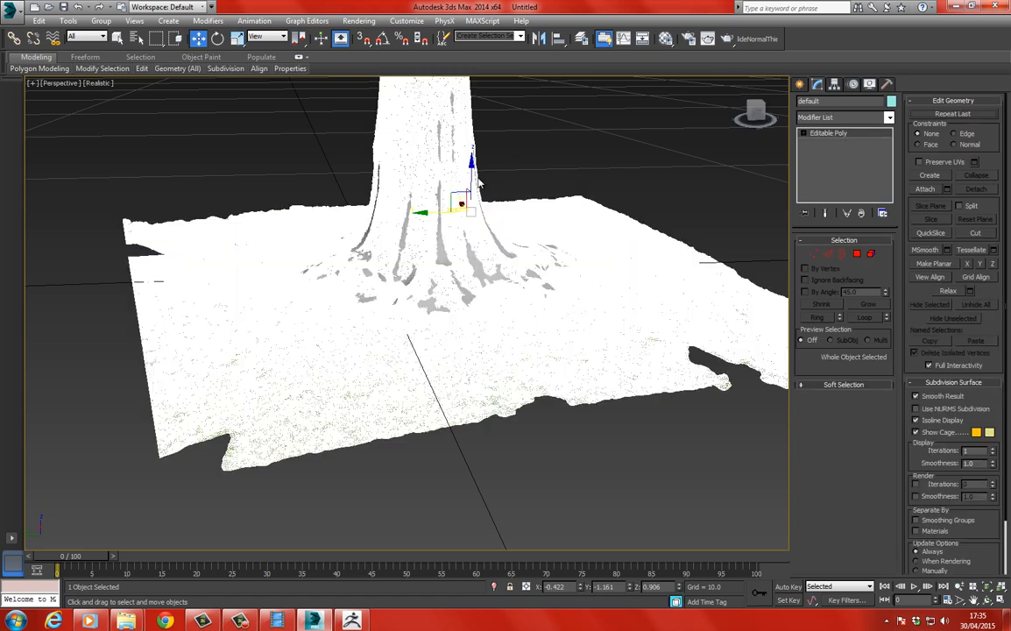
right_click(264, 254)
left_click(320, 220)
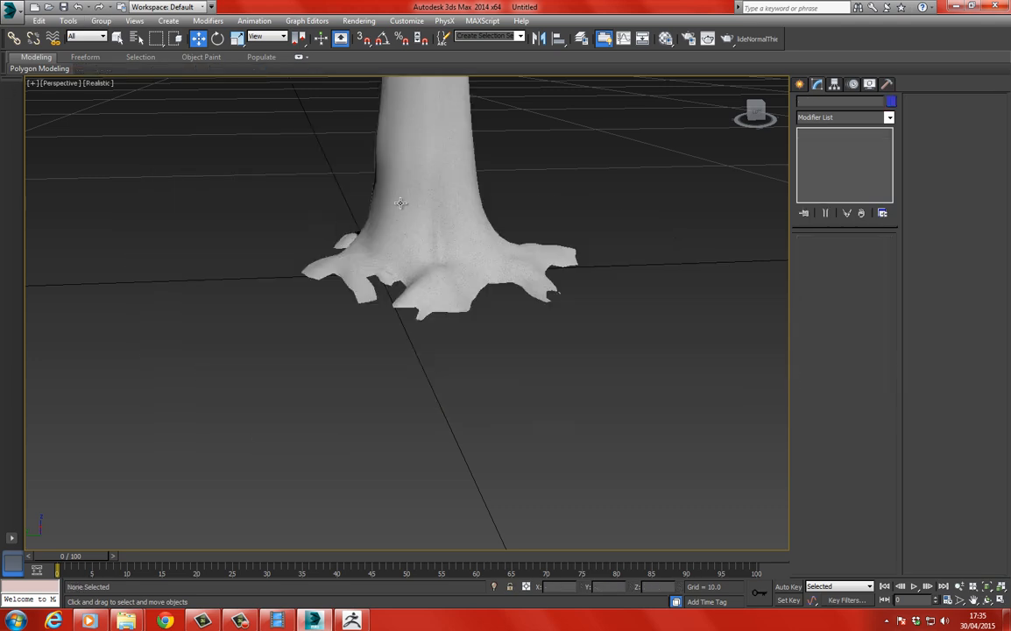
Select the low-poly trunk and examine its topology in wireframe and shaded display, including the open rim and the roots.
left_click(403, 203)
middle_click_drag(404, 203, 479, 254)
key("F3")
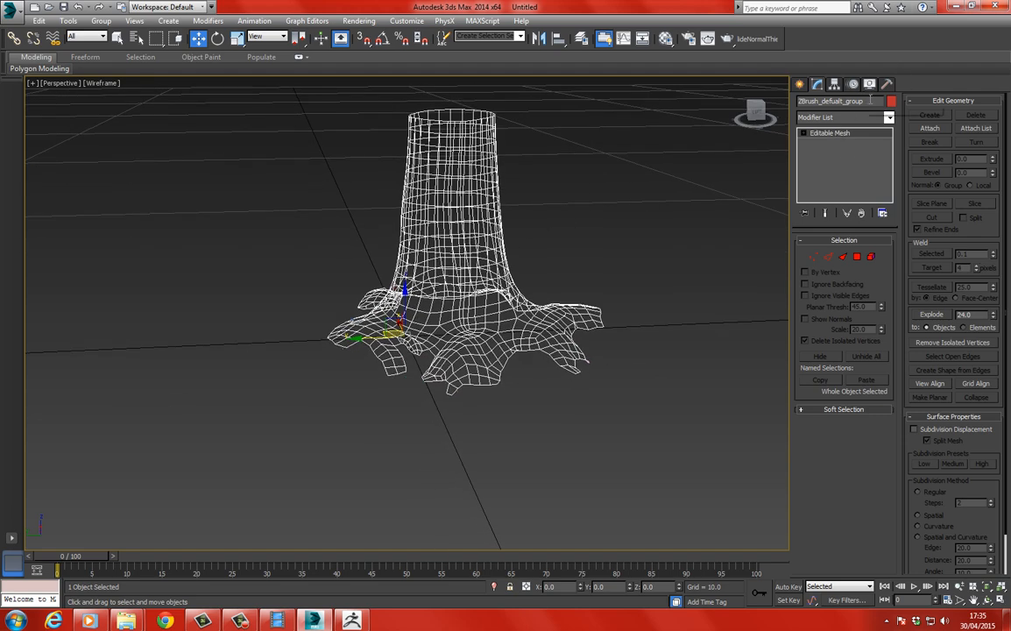
left_click(830, 100)
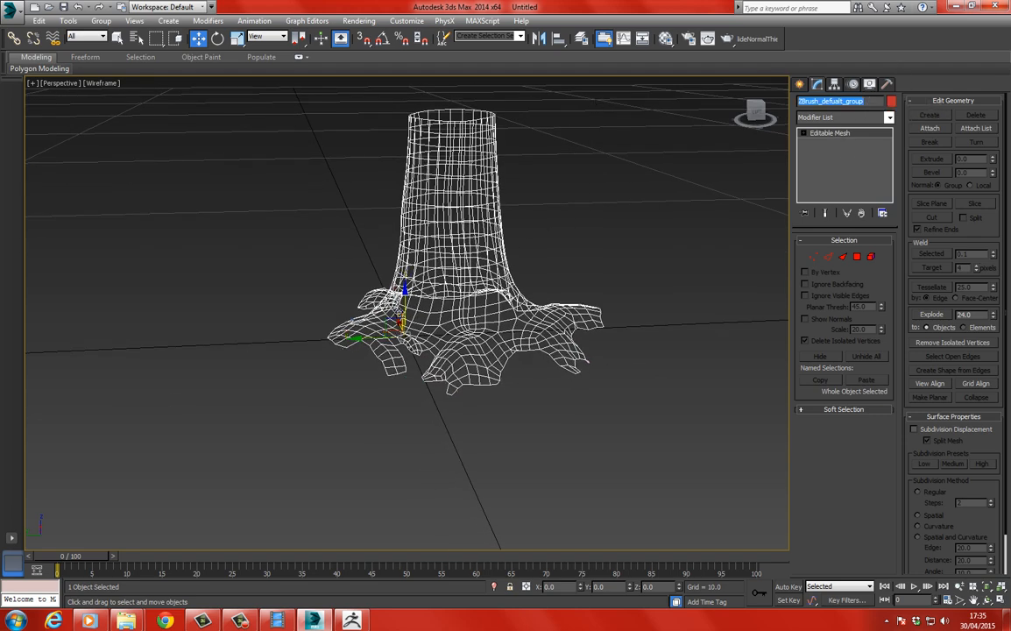
middle_click_drag(402, 316, 424, 267)
scroll(467, 165, "up", 5)
middle_click_drag(465, 166, 430, 208)
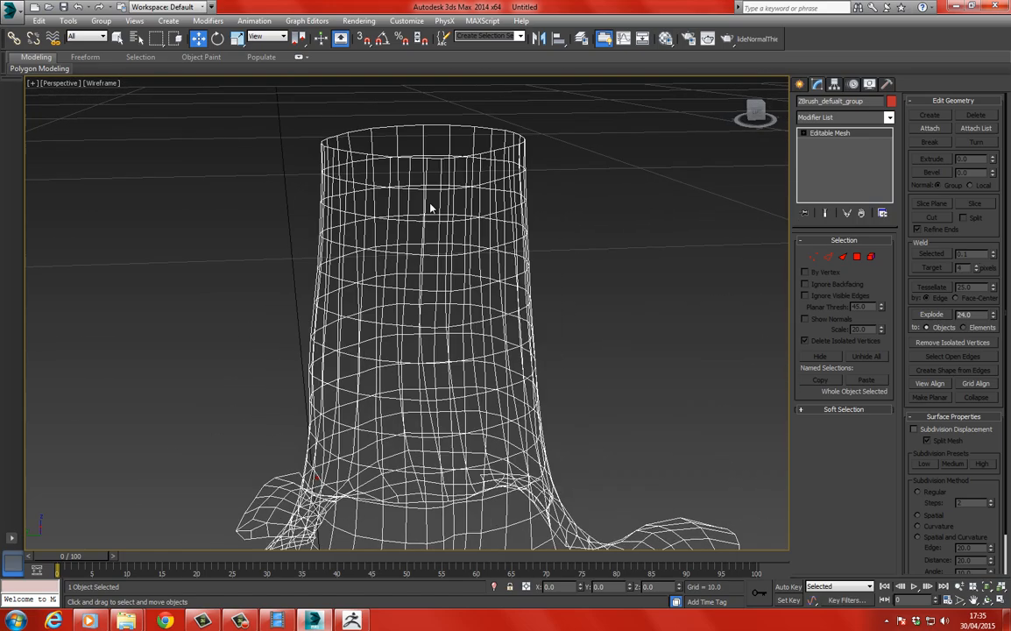
mouse_move(486, 171)
middle_mouse_down("alt")
mouse_move(424, 232)
mouse_move(430, 243)
middle_mouse_up("alt")
key("F3")
scroll(430, 244, "up", 3)
scroll(454, 274, "down", 5)
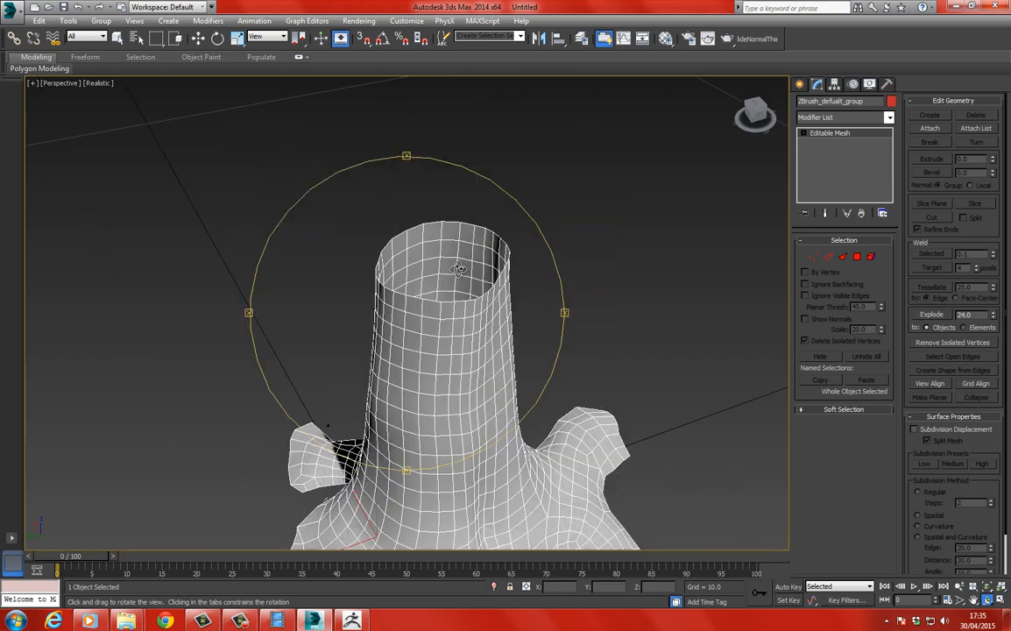
middle_click_drag(461, 284, 400, 235, "alt")
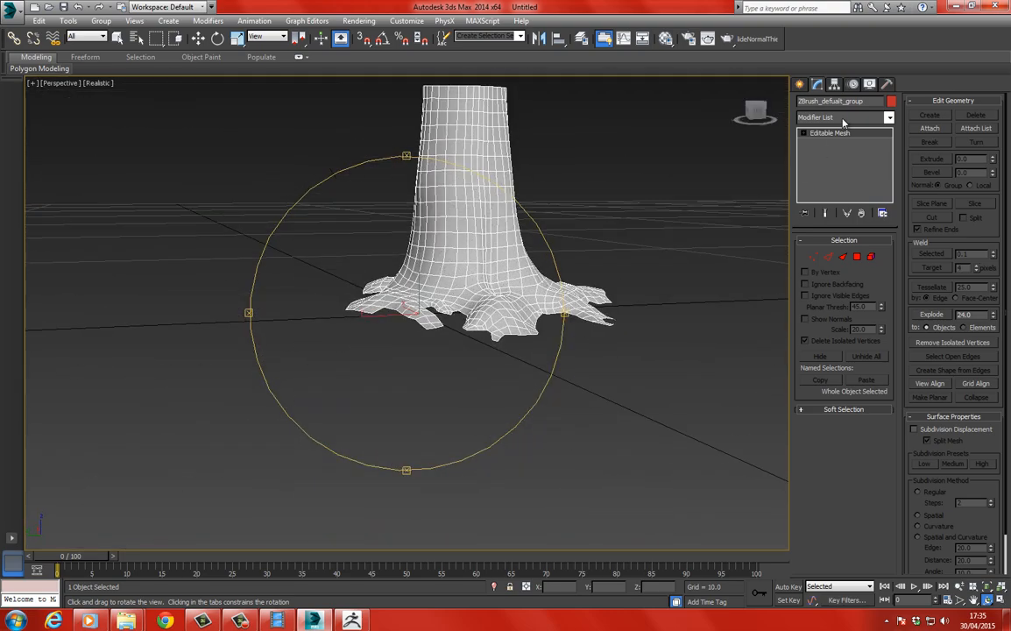
Rename the low-poly trunk Tree_Low and unhide all objects in the scene.
left_click(873, 103)
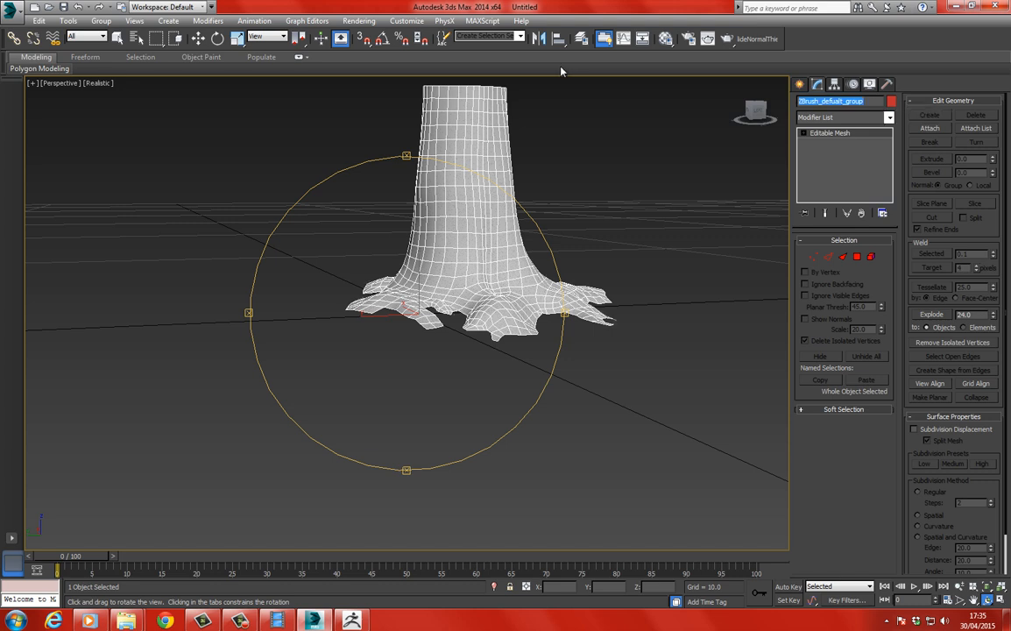
type("Tree_Low")
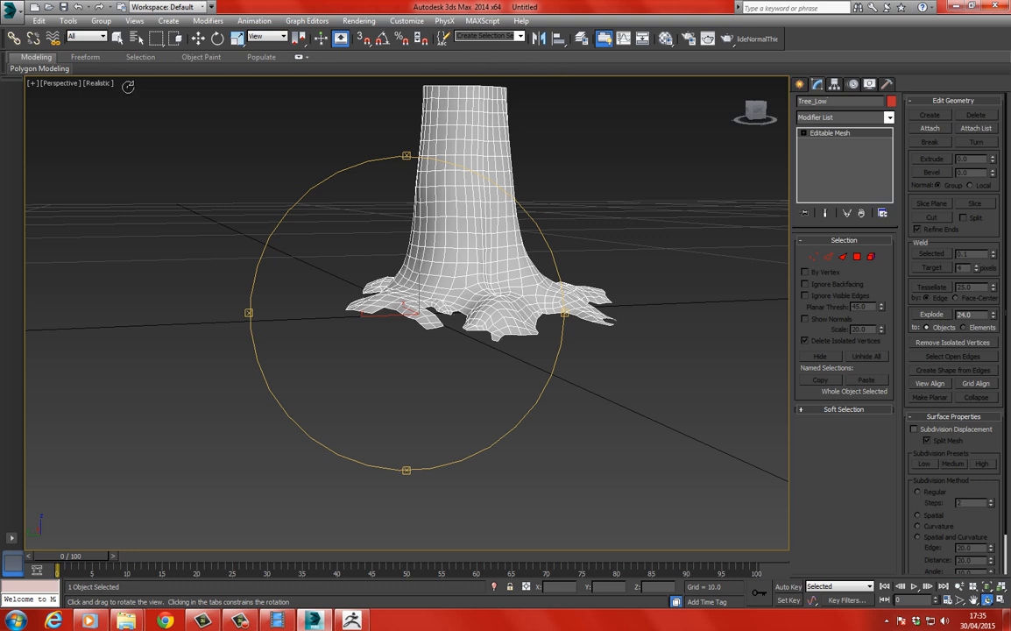
left_click(201, 40)
middle_click_drag(322, 215, 275, 278)
right_click(271, 261)
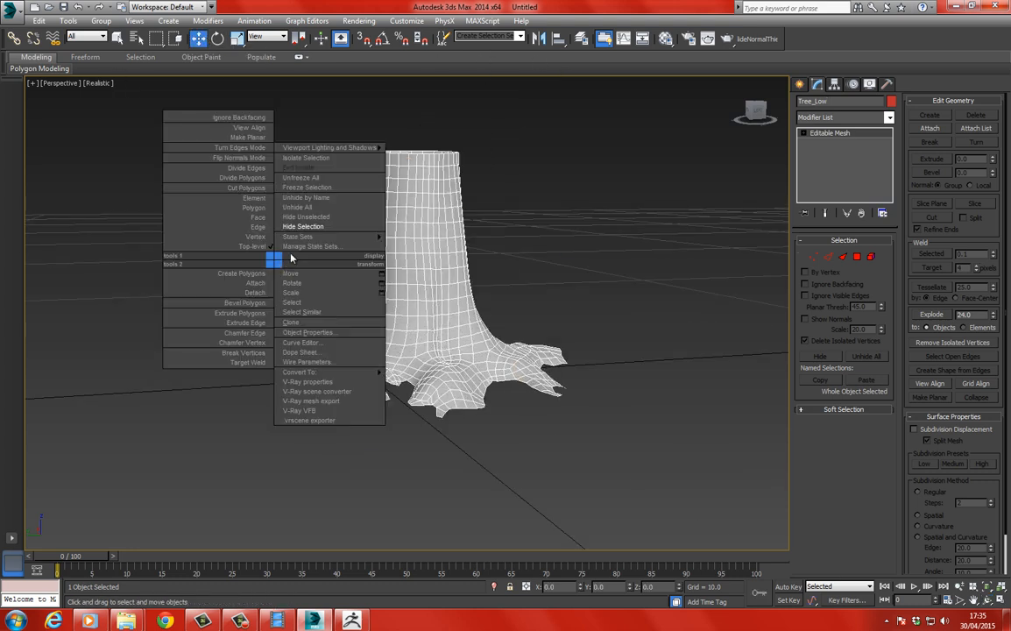
left_click(322, 210)
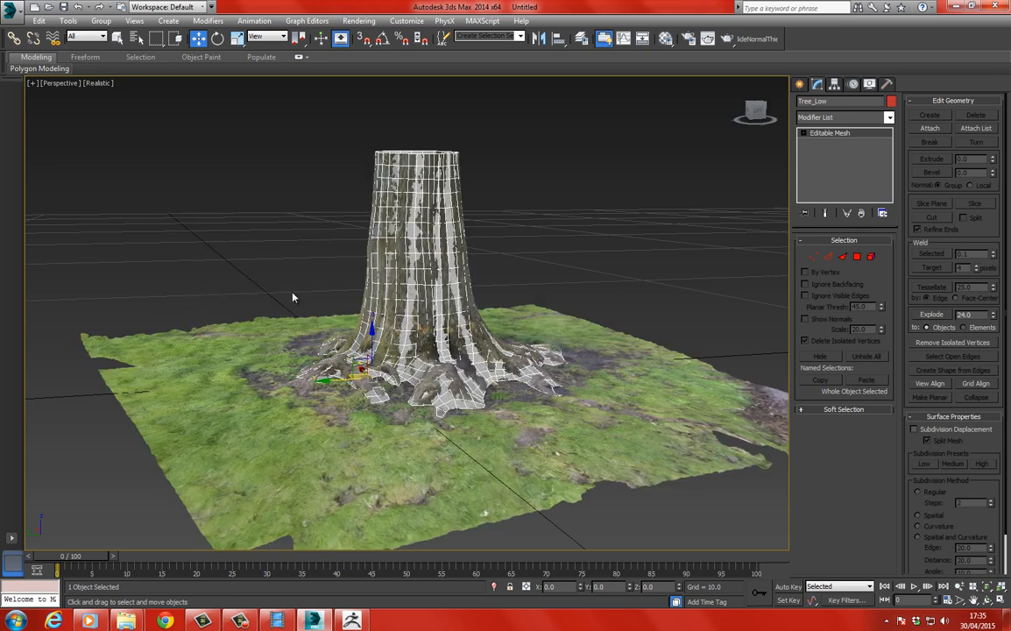
middle_click_drag(292, 298, 301, 224)
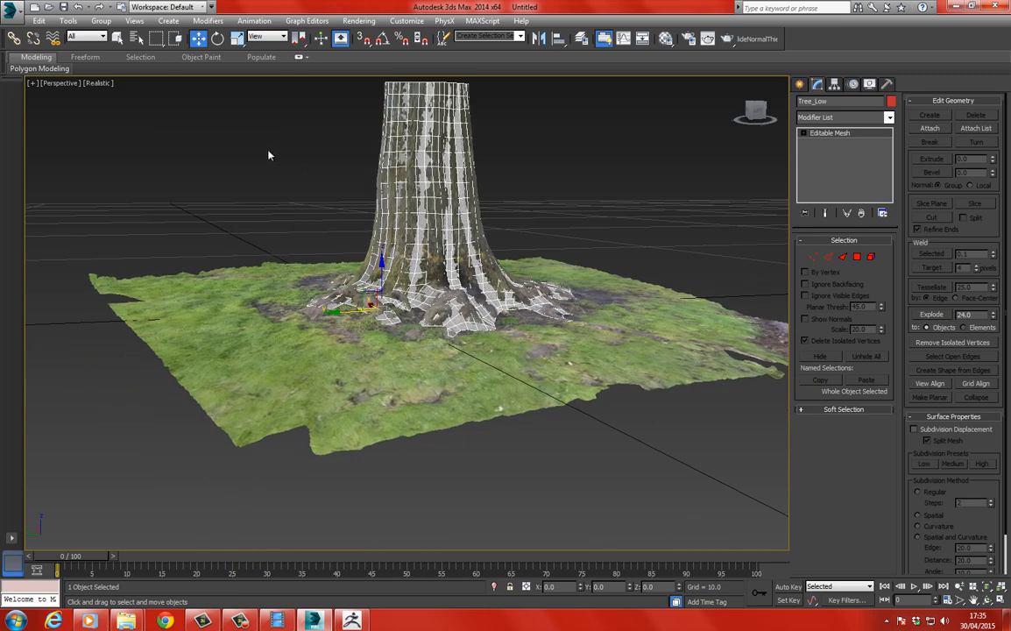
key("m")
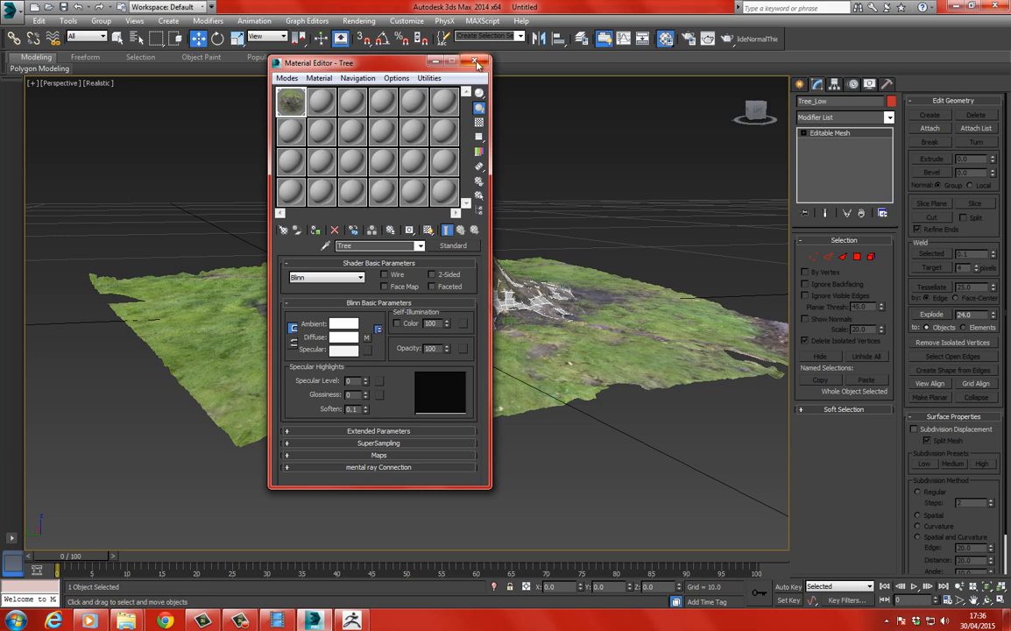
left_click_drag(373, 64, 611, 69)
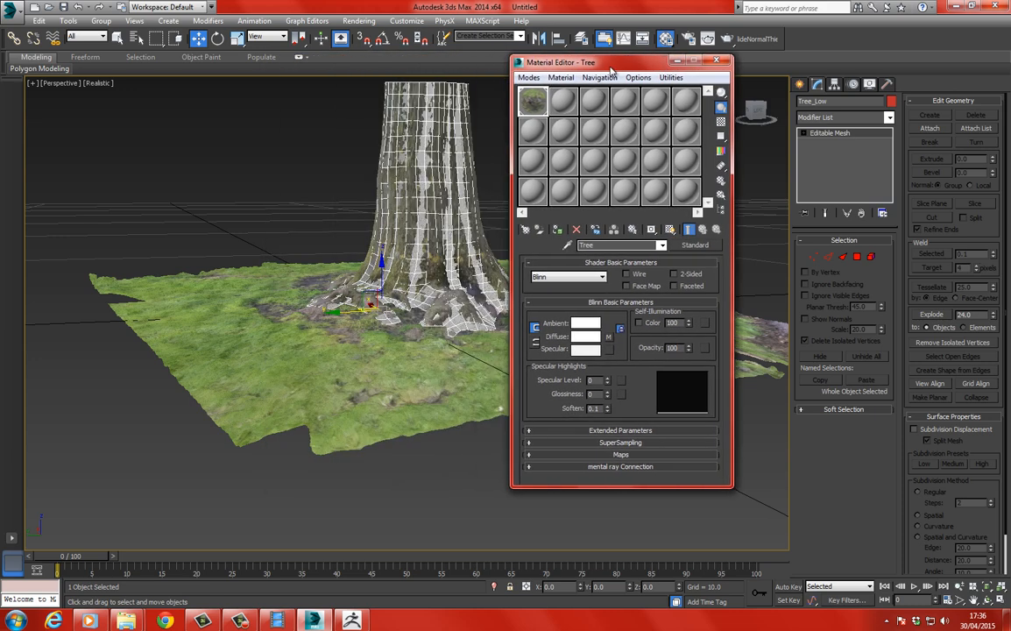
left_click(563, 101)
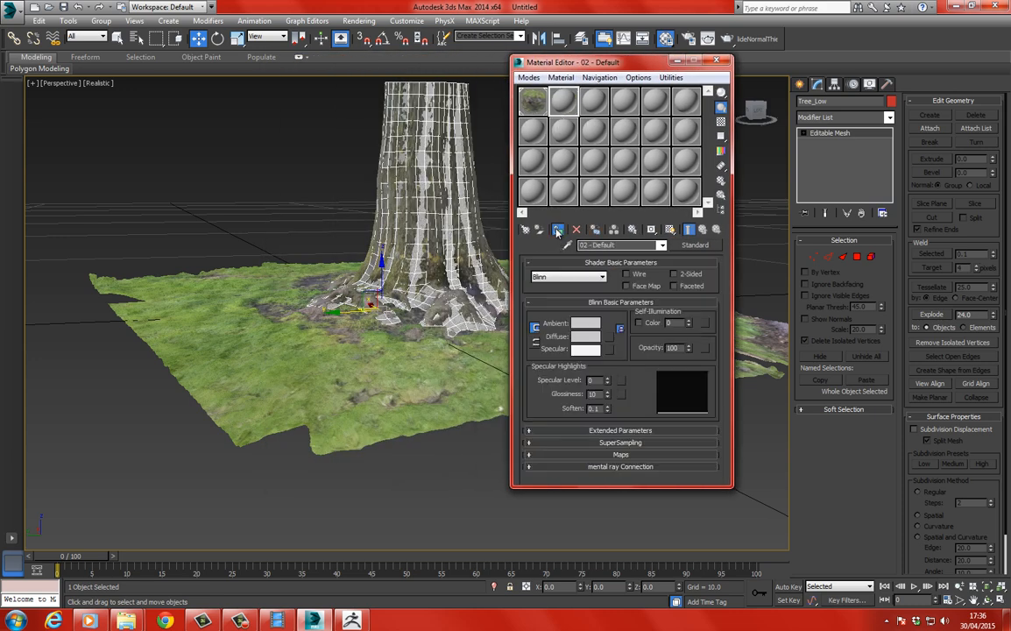
left_click(716, 61)
Set up Render To Texture for Tree_Low with projection mapping enabled.
left_click(373, 21)
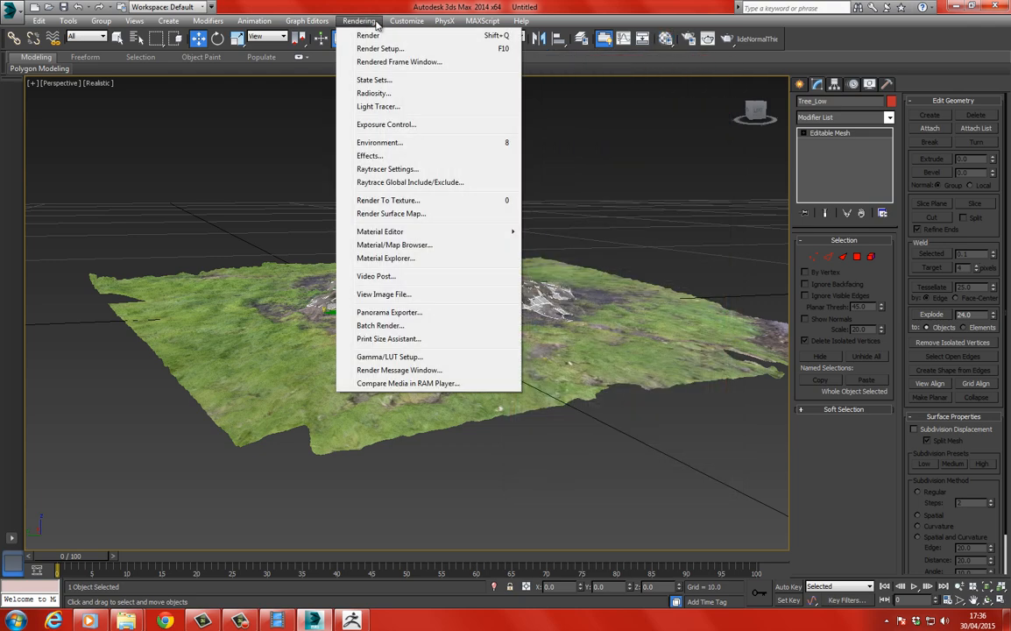
left_click(401, 203)
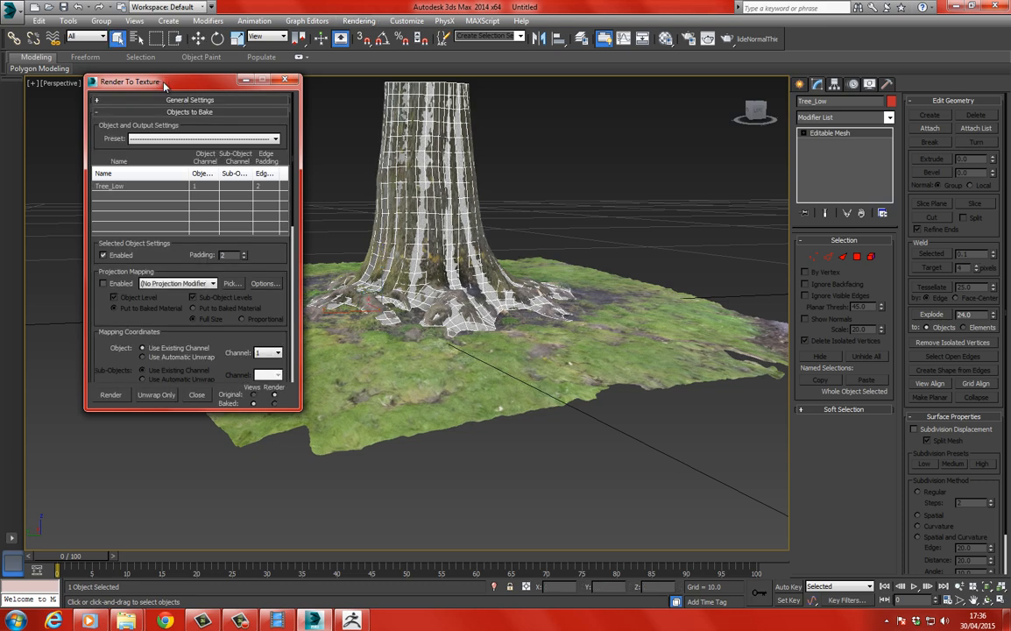
left_click_drag(163, 85, 336, 72)
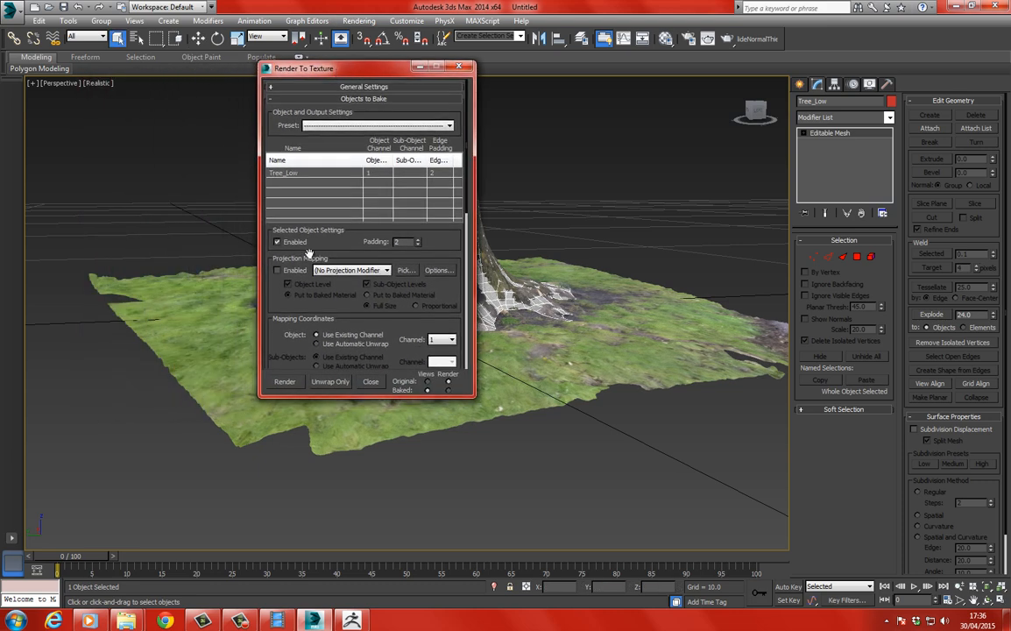
left_click(292, 273)
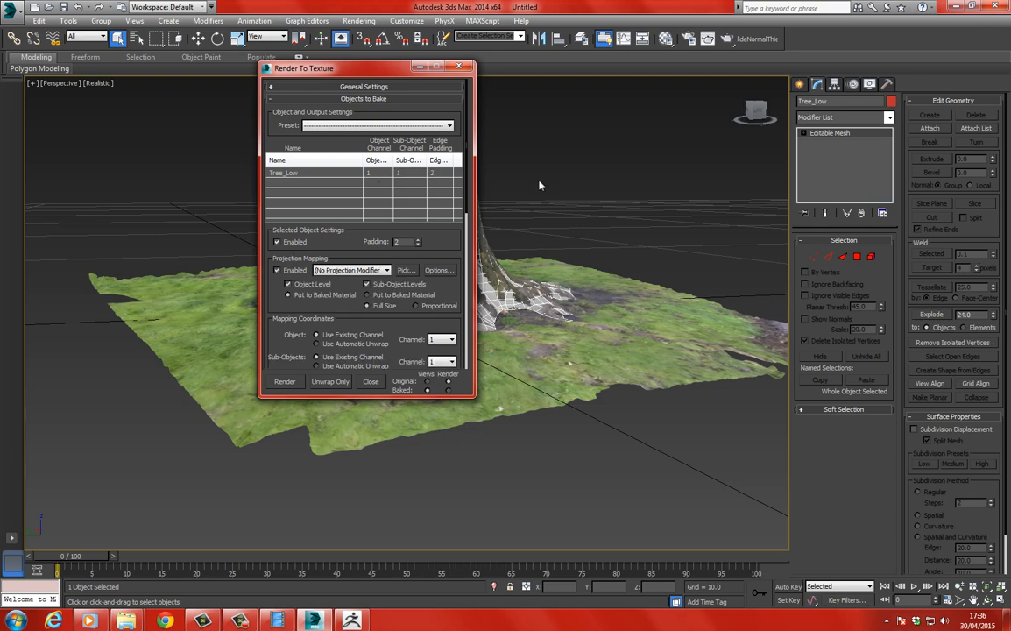
Hide the scan mesh again so that only Tree_Low is displayed.
scroll(538, 185, "up", 6)
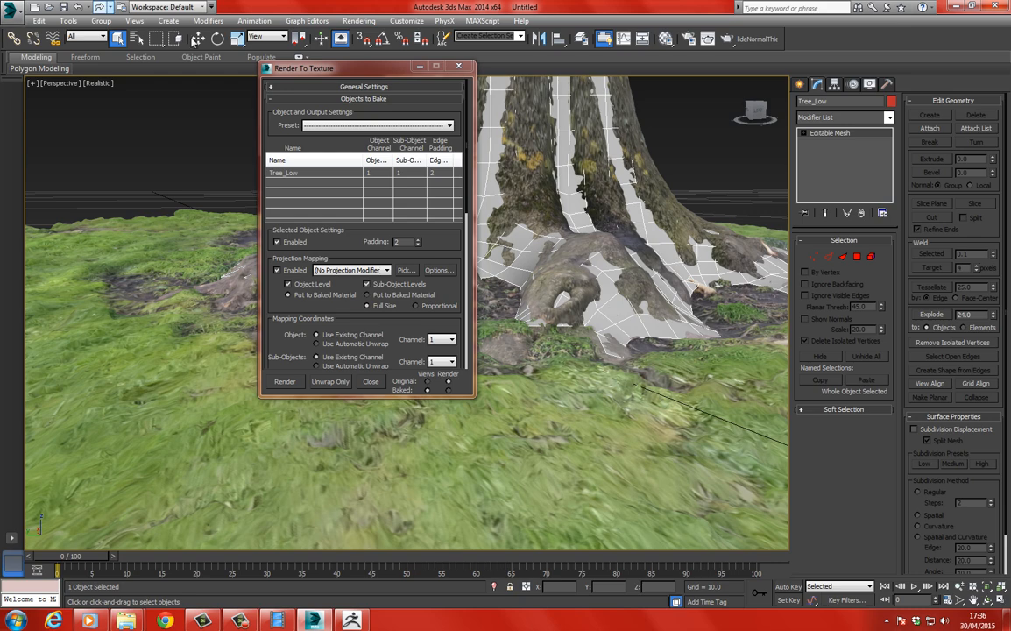
left_click_drag(346, 66, 151, 74)
left_click(442, 148)
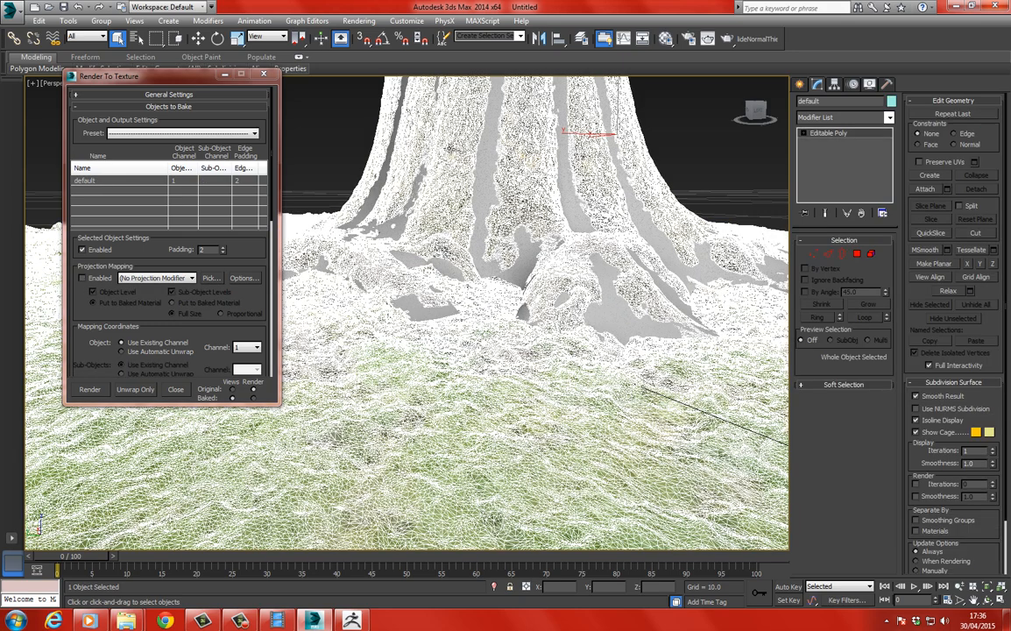
right_click(451, 124)
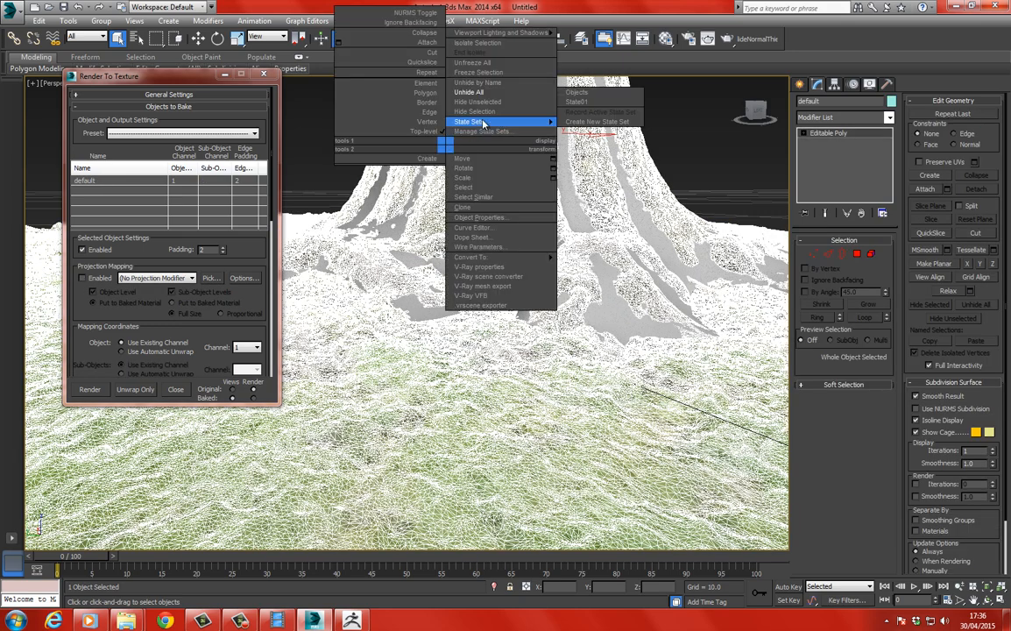
left_click(482, 123)
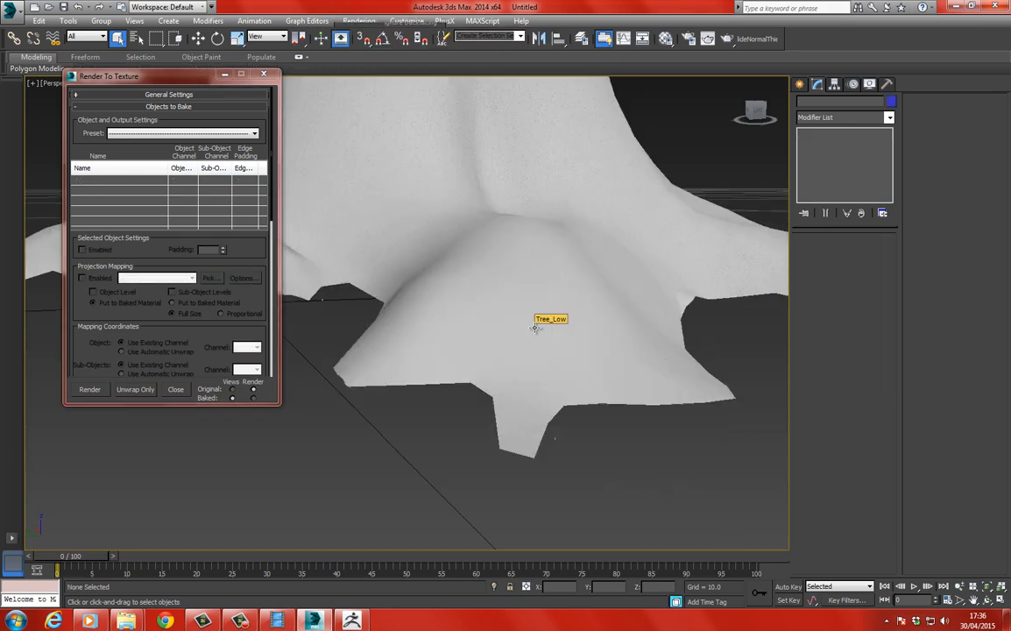
Select Tree_Low and examine its root ends and the flare around the trunk's base.
middle_click_drag(433, 275, 345, 149, "alt")
left_click(198, 37)
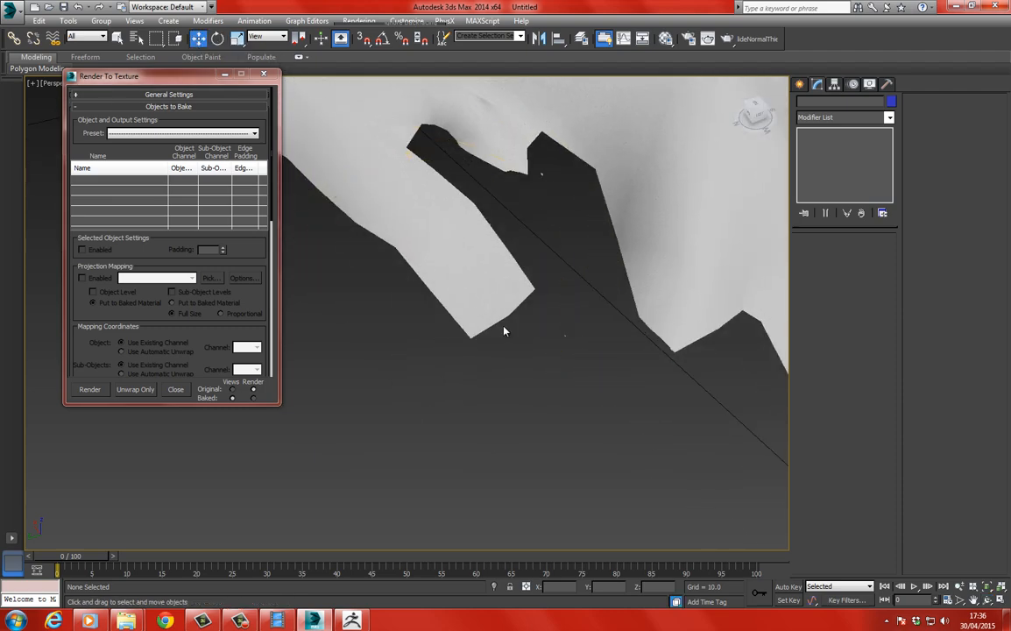
left_click(491, 303)
scroll(509, 295, "down", 5)
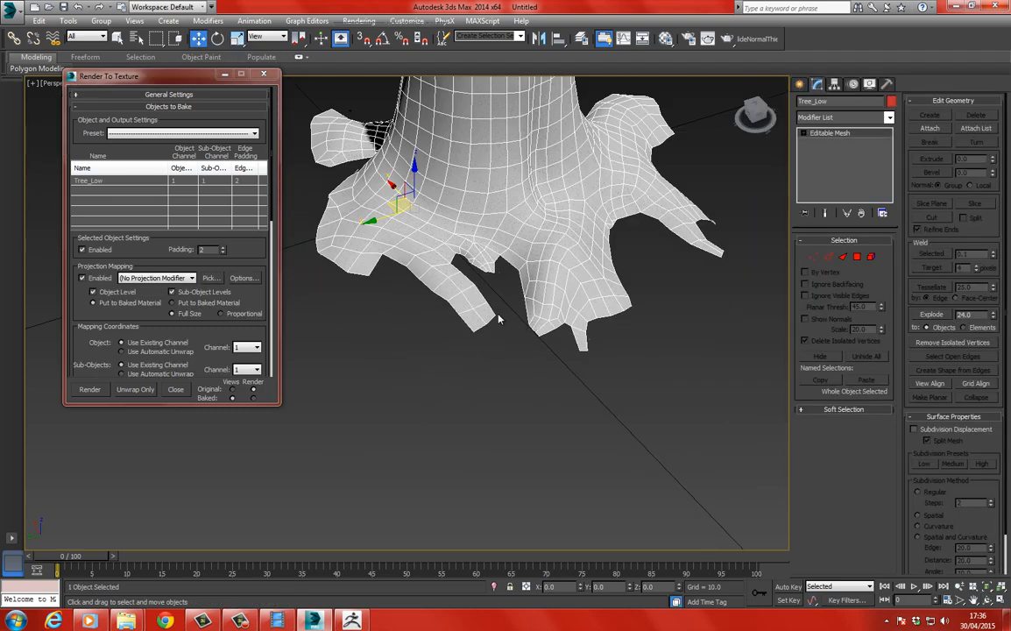
middle_click_drag(498, 317, 620, 361)
scroll(429, 306, "up", 4)
middle_click_drag(384, 132, 384, 264)
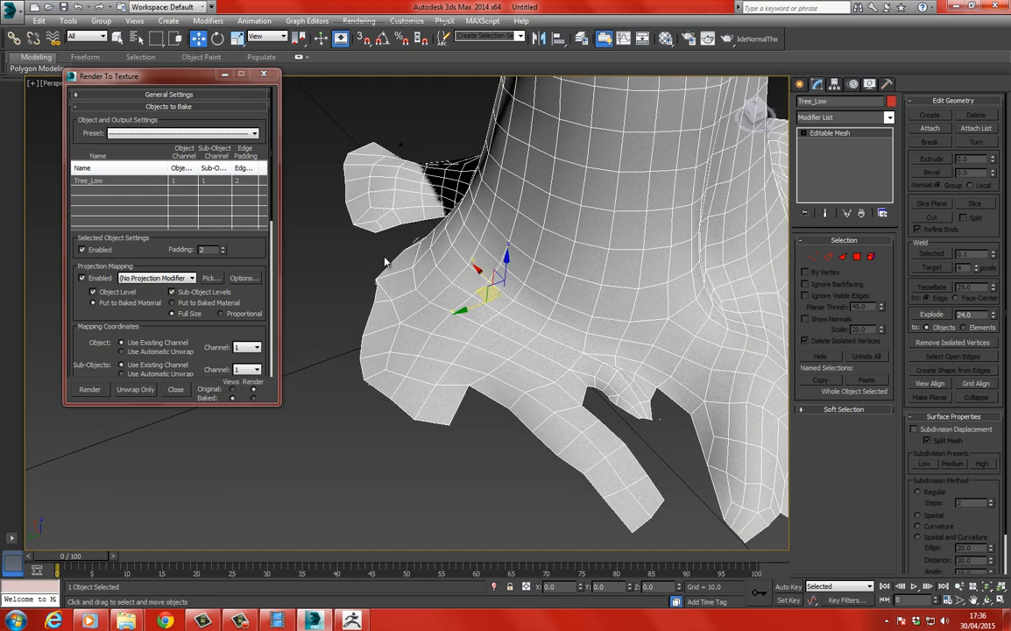
scroll(421, 289, "down", 4)
middle_click_drag(505, 314, 431, 209)
scroll(430, 208, "down", 3)
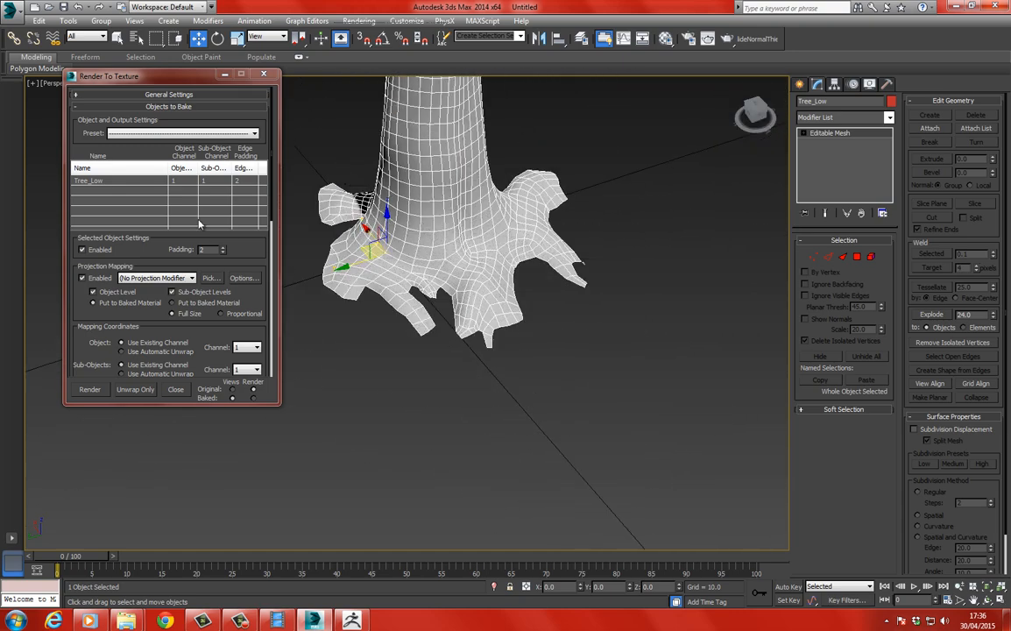
Deselect Tree_Low and unhide all objects to display the scan over it.
left_click(414, 402)
right_click(413, 402)
left_click(451, 344)
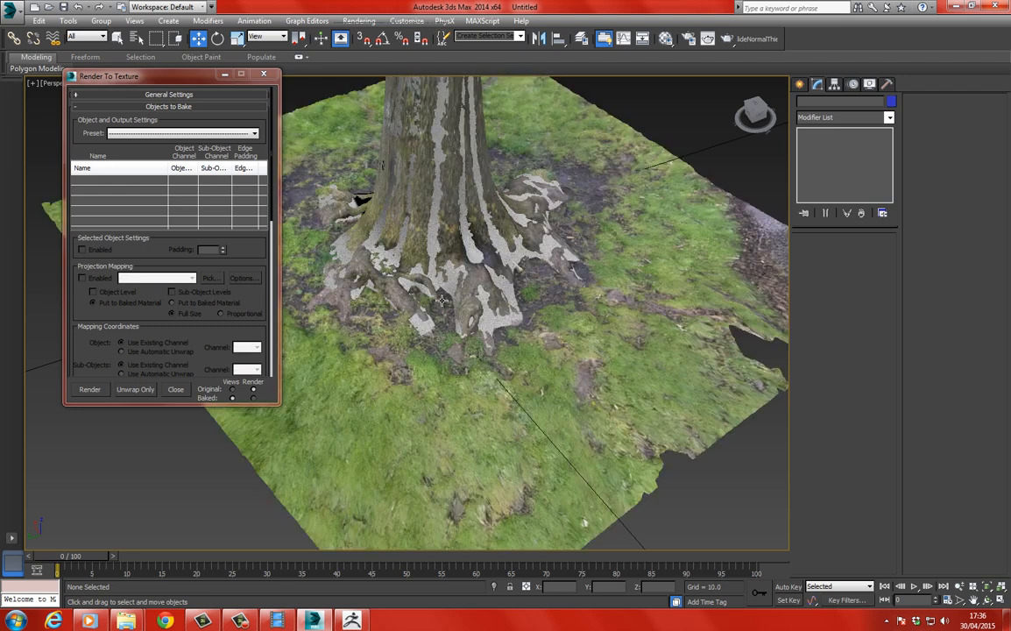
Select Tree_Low and add a DiffuseMap element to its Render To Texture output.
left_click(432, 213)
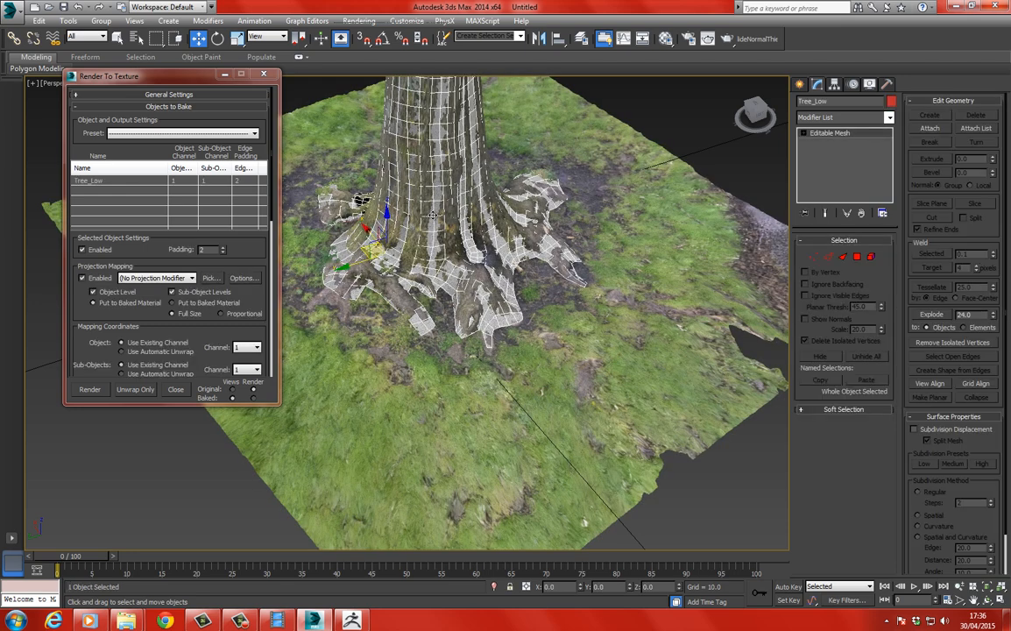
left_click_drag(147, 73, 321, 47)
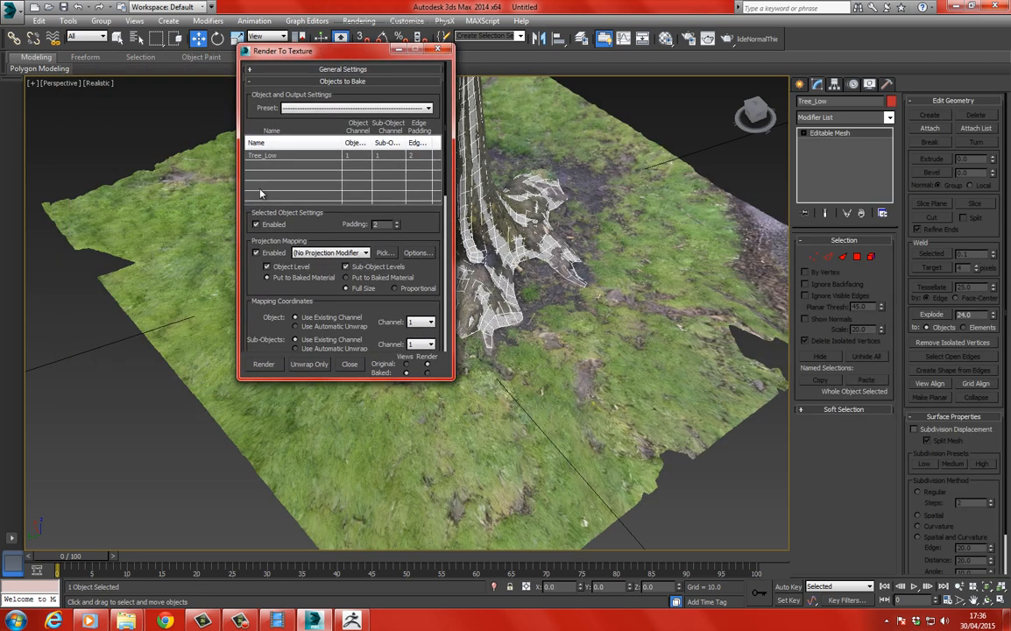
left_click_drag(277, 287, 255, 187)
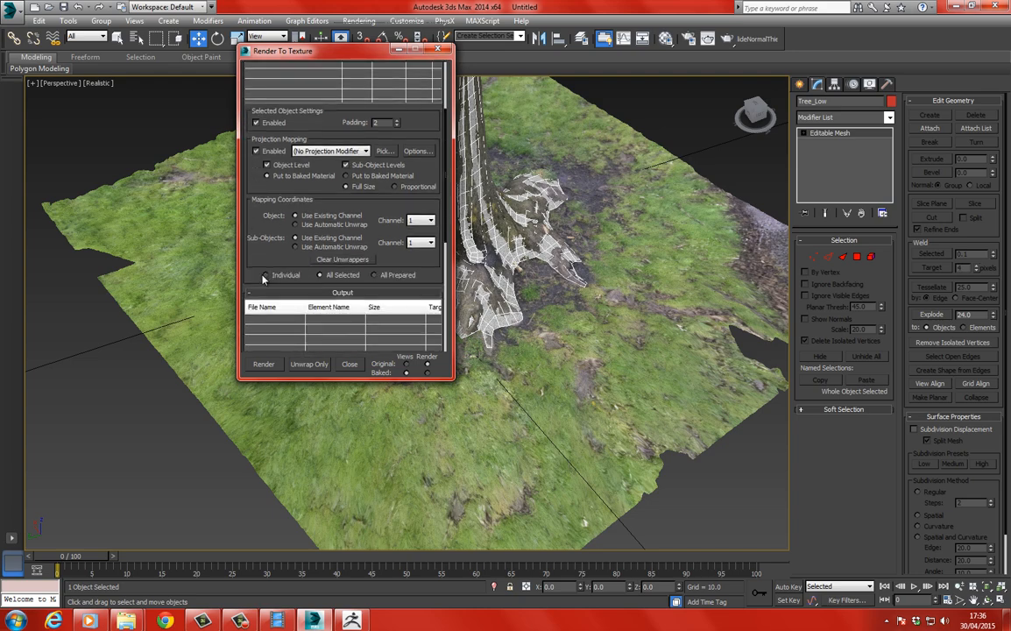
left_click_drag(263, 276, 264, 165)
scroll(262, 301, "up", 1)
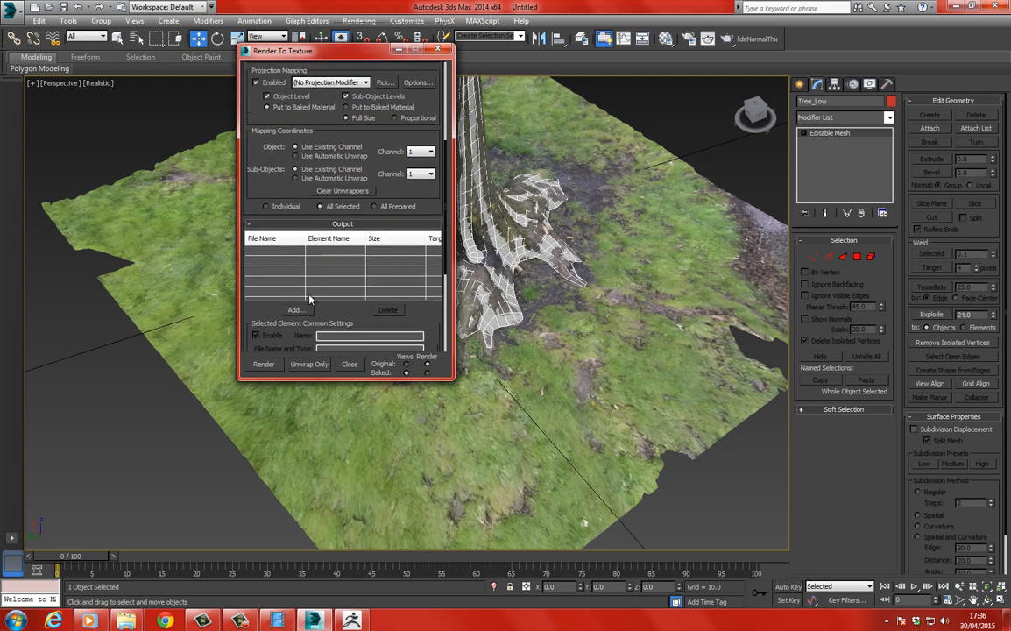
scroll(308, 295, "down", 6)
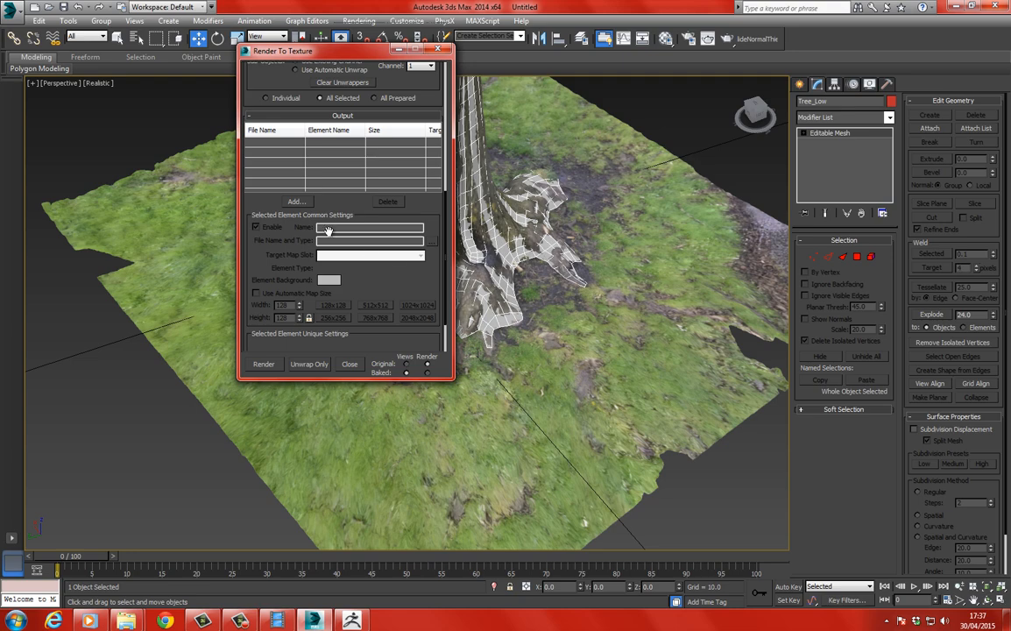
left_click(296, 202)
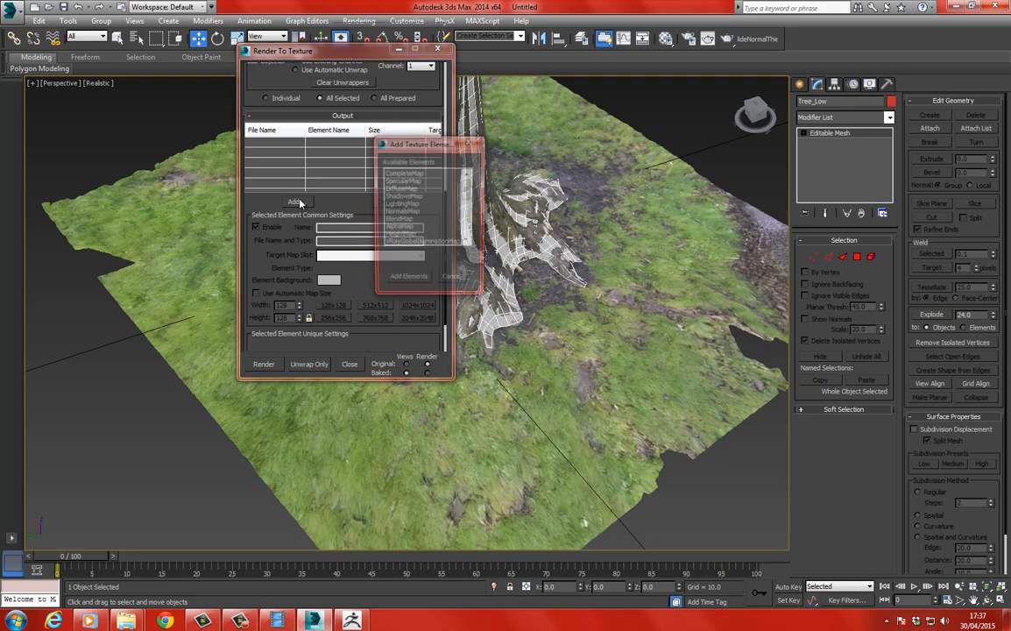
left_click(415, 197)
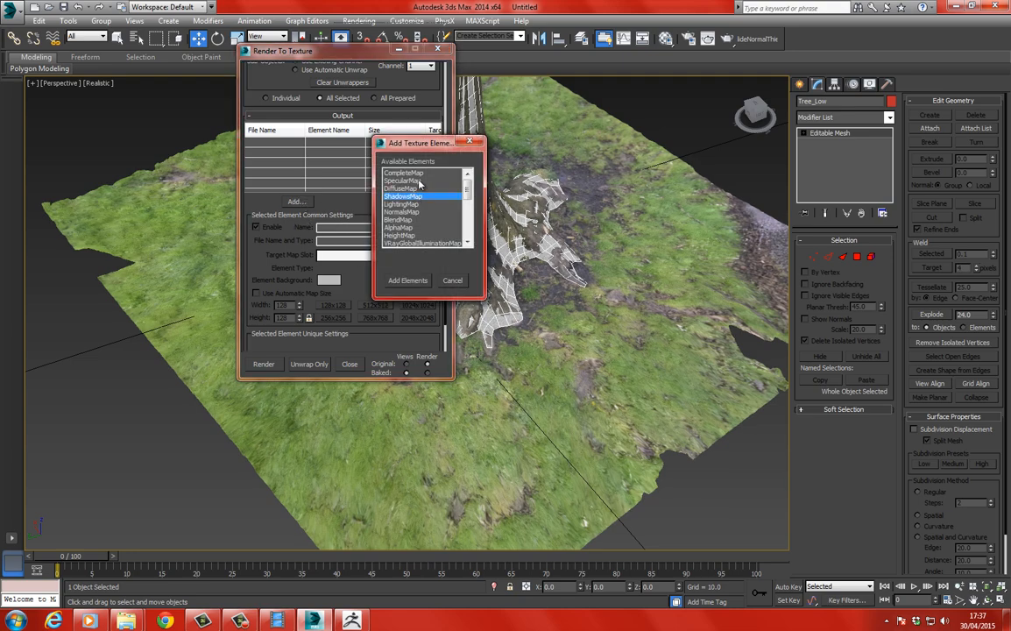
left_click(403, 189)
left_click(399, 280)
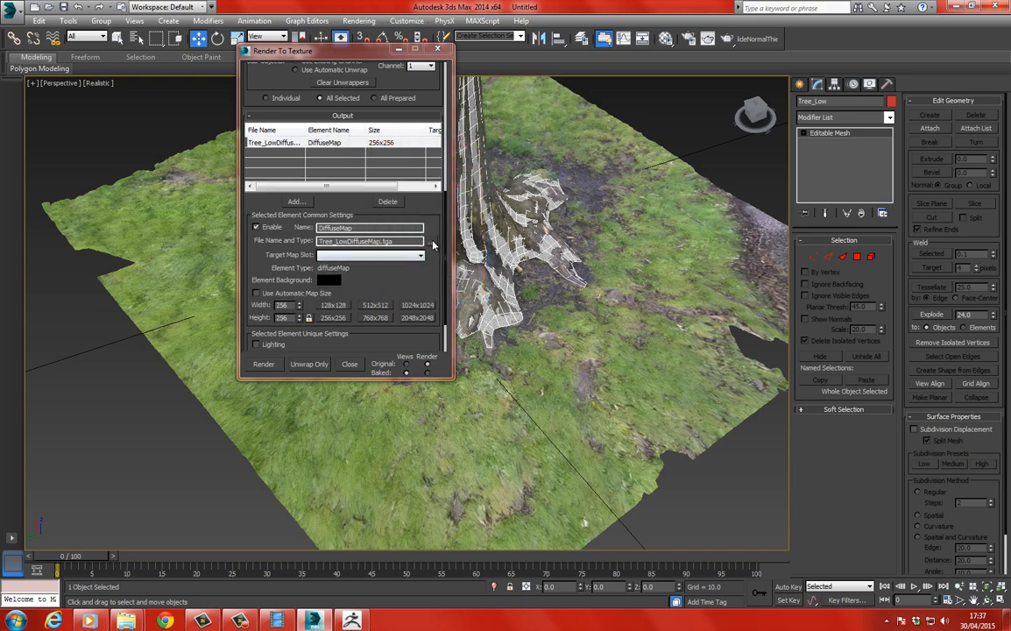
Set the diffuse map's output file to a Targa image named Diffuse in the TreeScan ScanData folder, with 32 bits per pixel and compression.
left_click(433, 244)
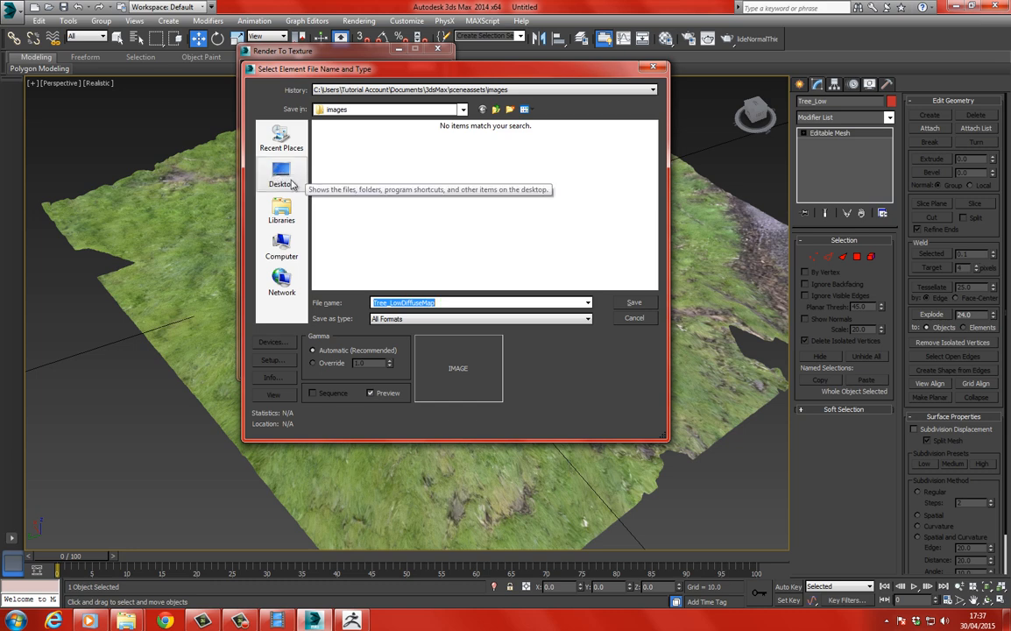
left_click(281, 174)
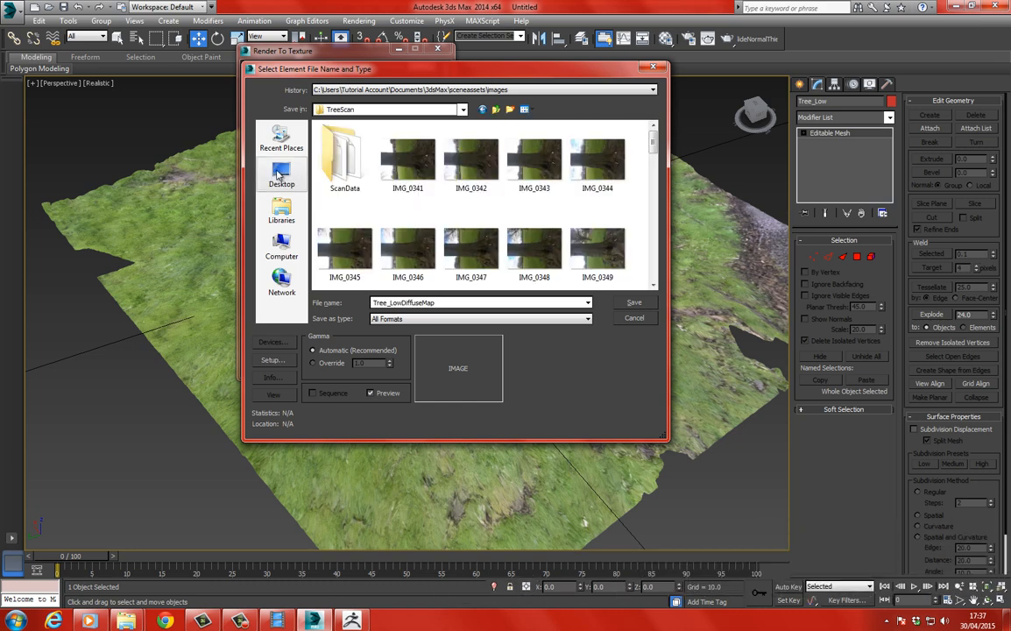
double_click(328, 147)
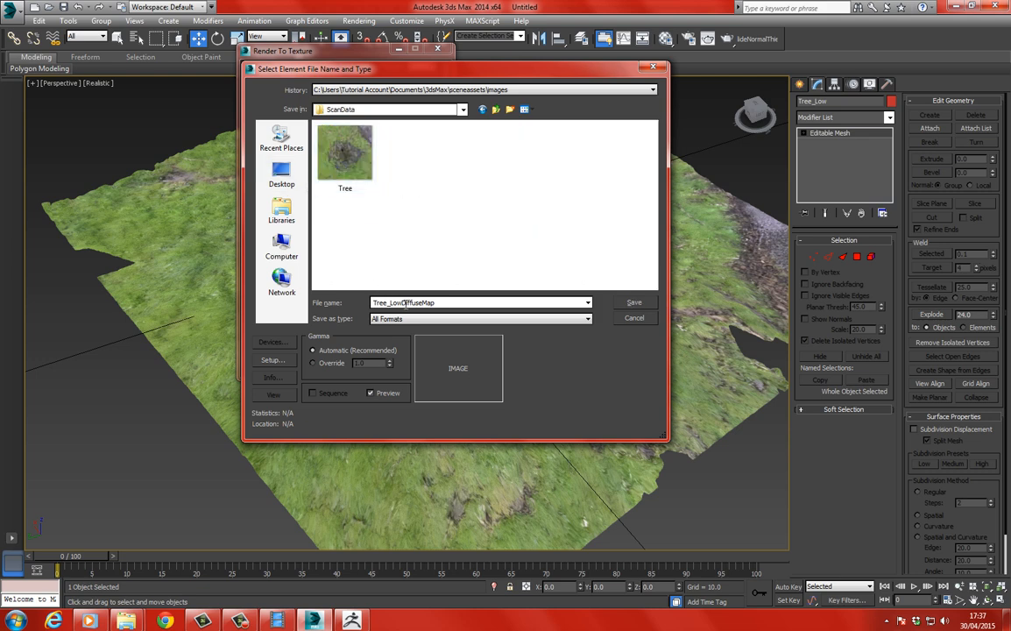
double_click(404, 303)
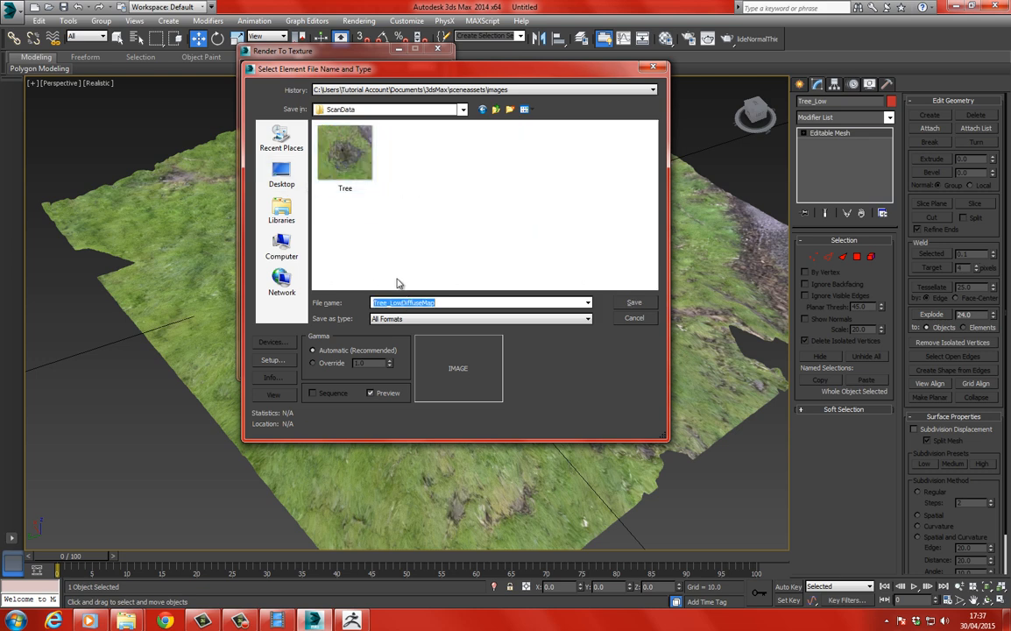
type("Diffuse")
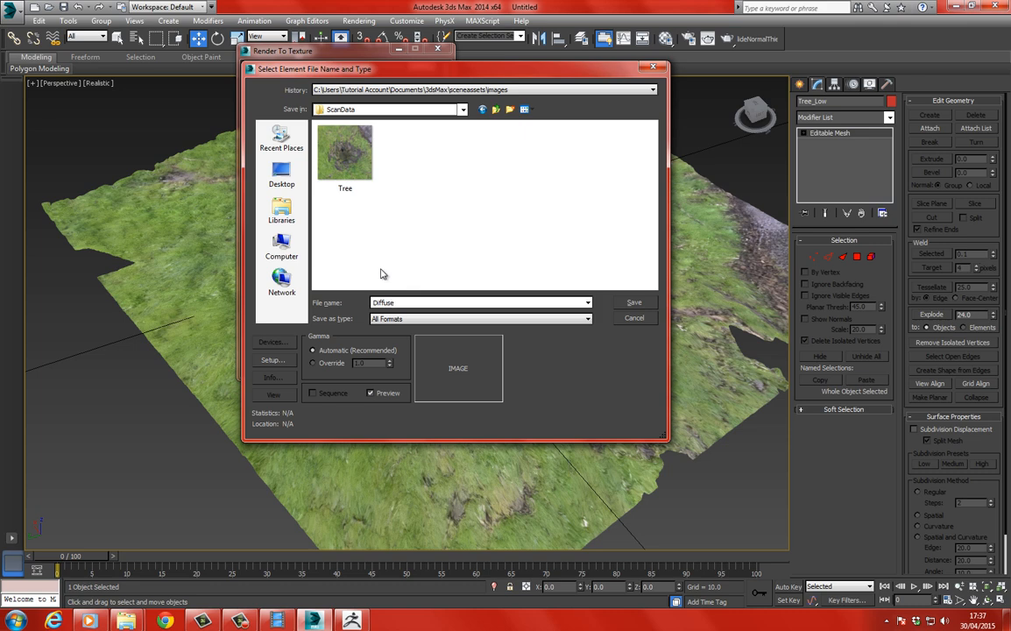
left_click(399, 319)
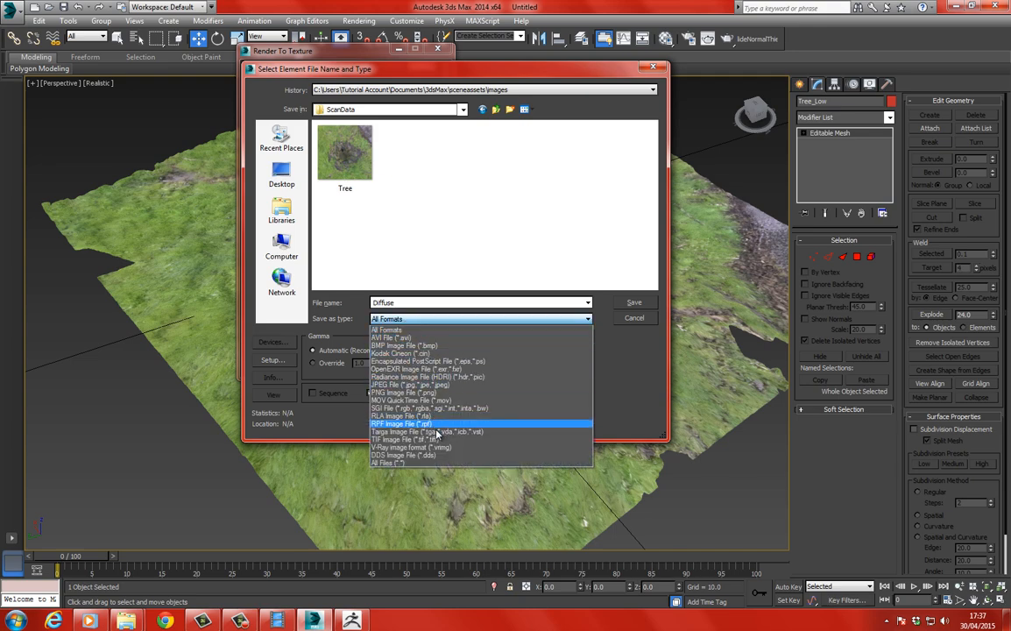
left_click(491, 388)
left_click(634, 303)
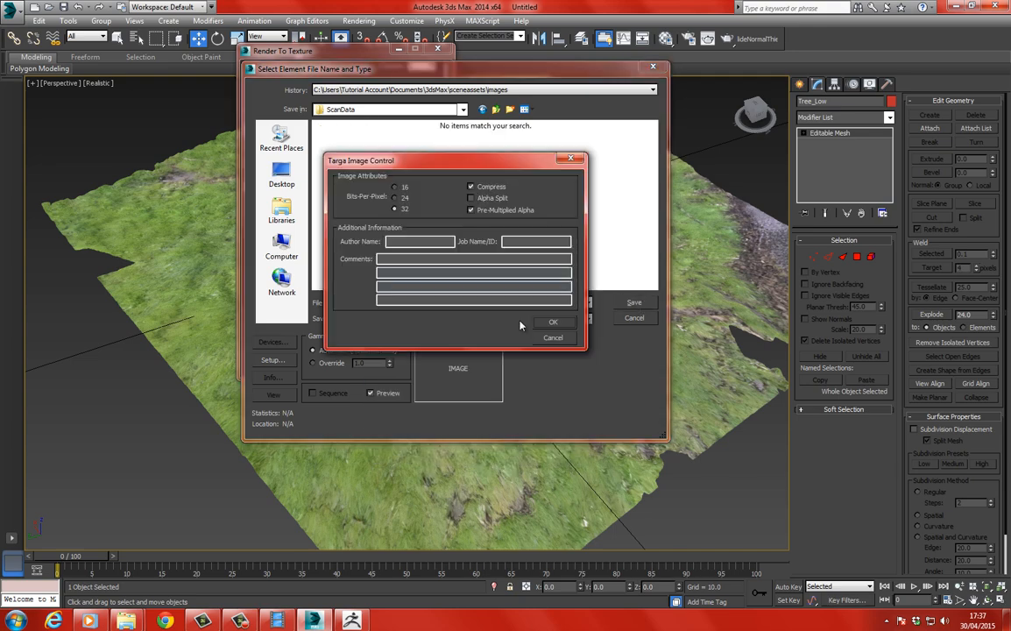
left_click(551, 323)
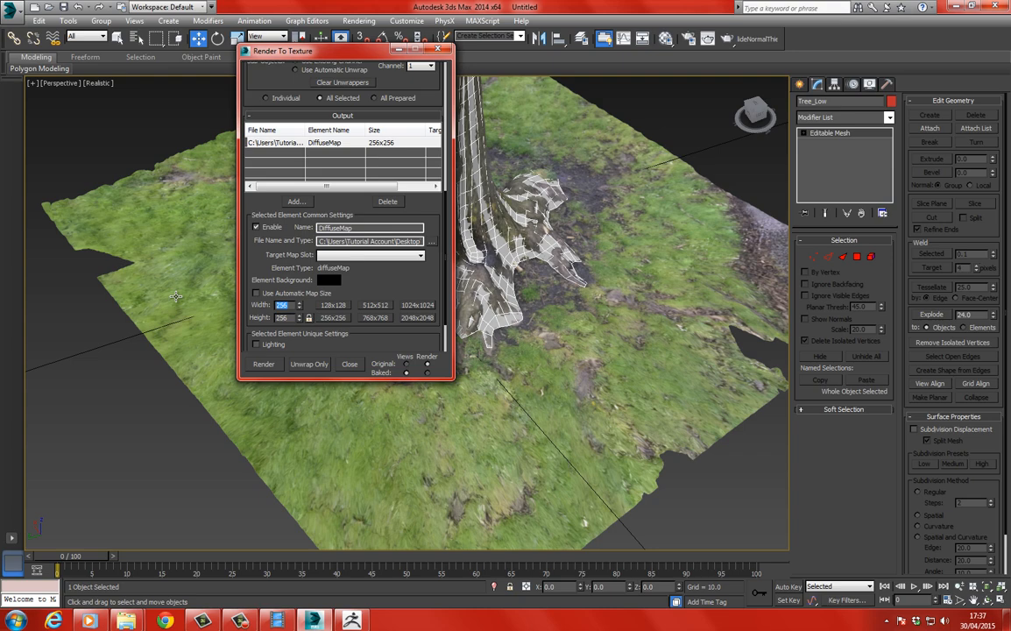
Set the diffuse map's output size to 4096 x 4096.
key("Return")
double_click(289, 306)
scroll(380, 280, "down", 1)
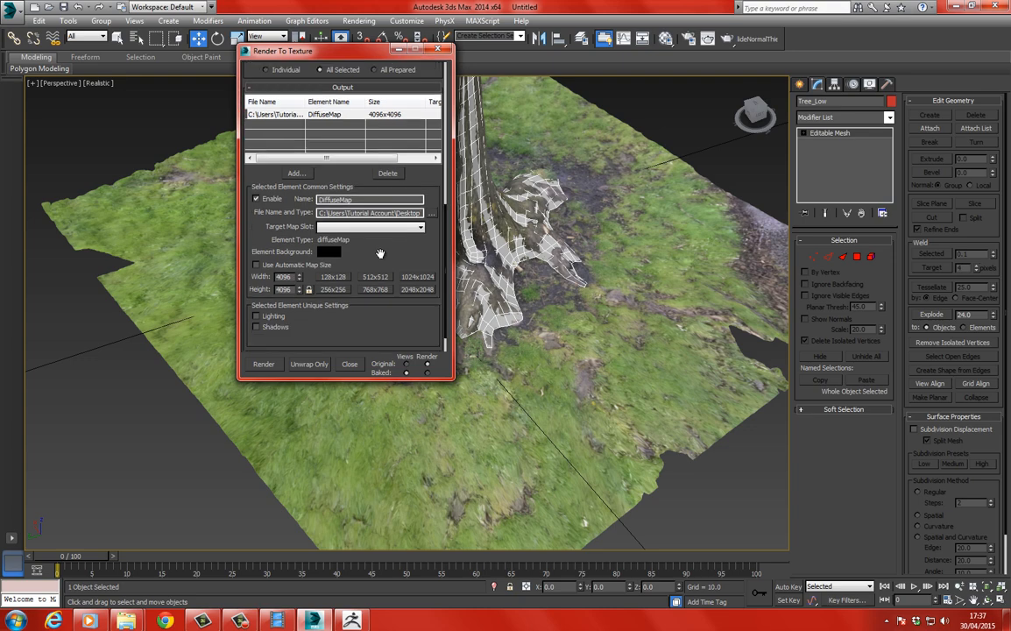
In the front view, add all listed scan objects as projection targets for Tree_Low.
left_click_drag(311, 50, 143, 53)
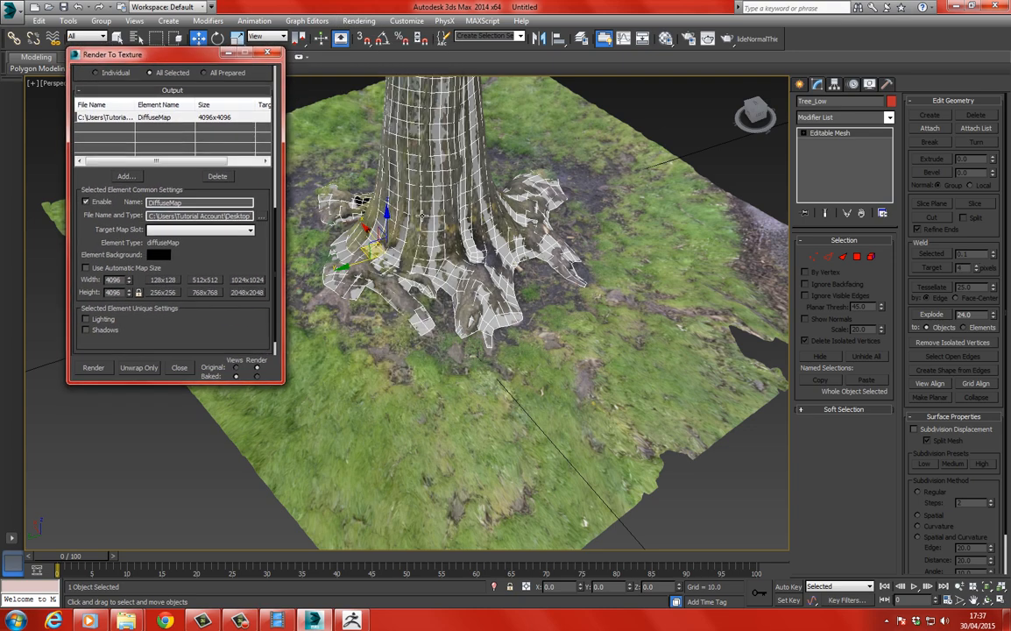
scroll(436, 257, "up", 5)
key("f")
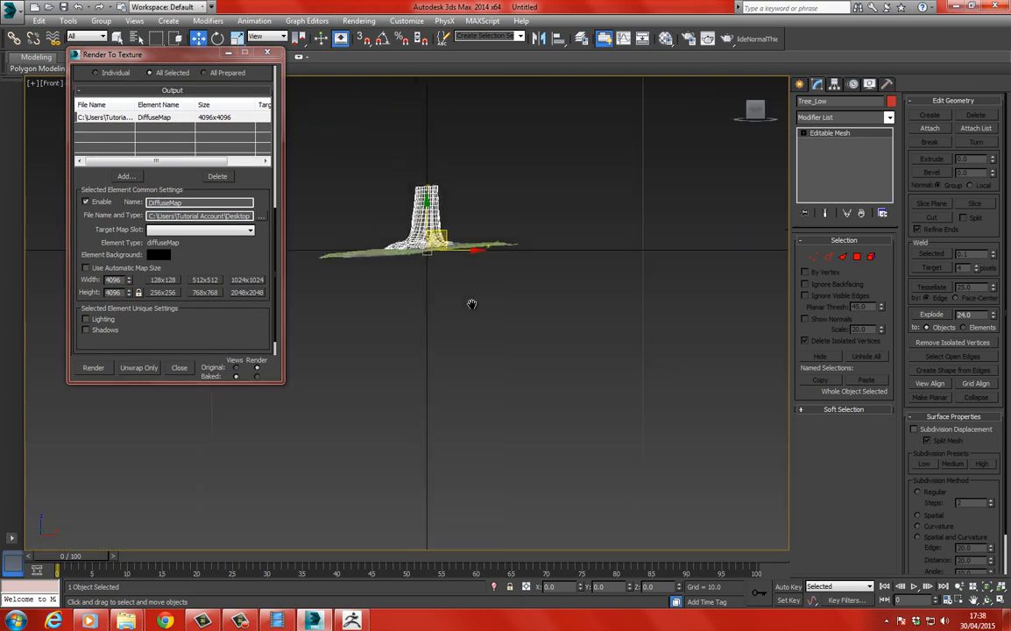
scroll(472, 302, "up", 9)
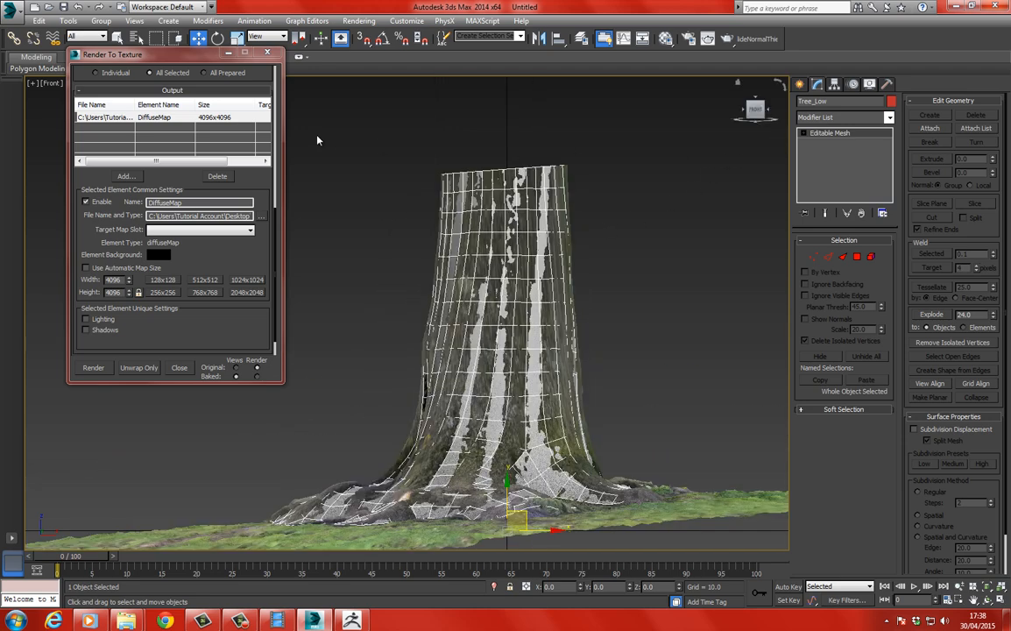
scroll(173, 213, "up", 5)
scroll(173, 213, "up", 2)
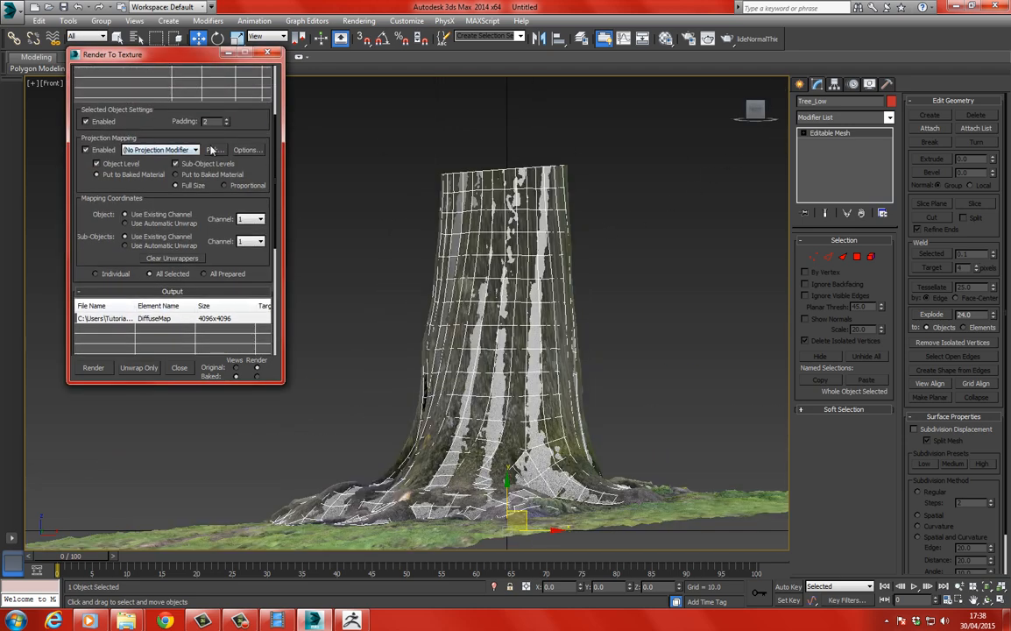
left_click(223, 150)
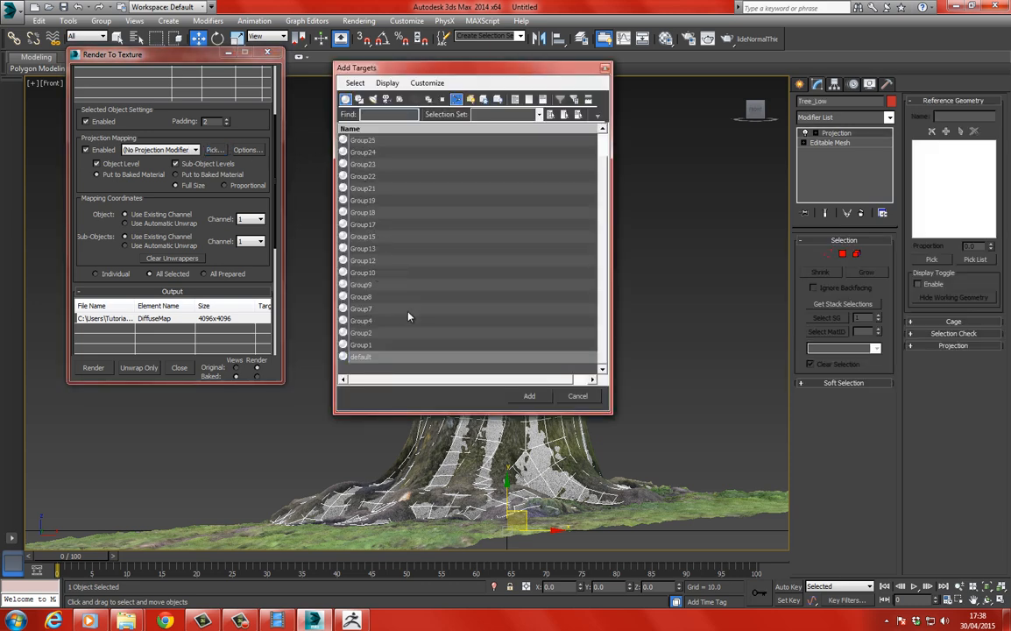
key("ctrl+a")
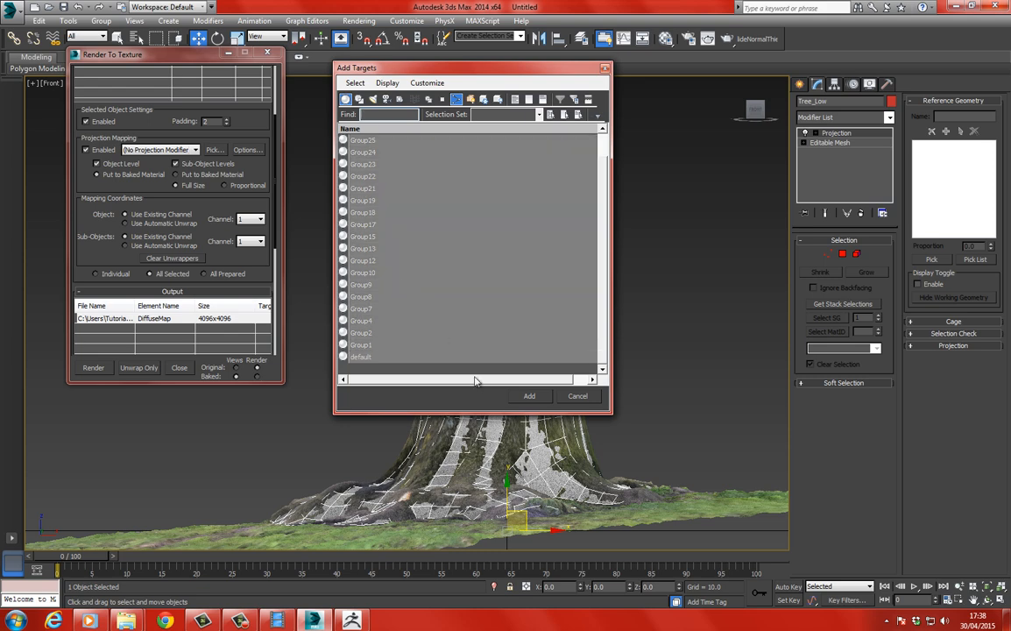
left_click(528, 397)
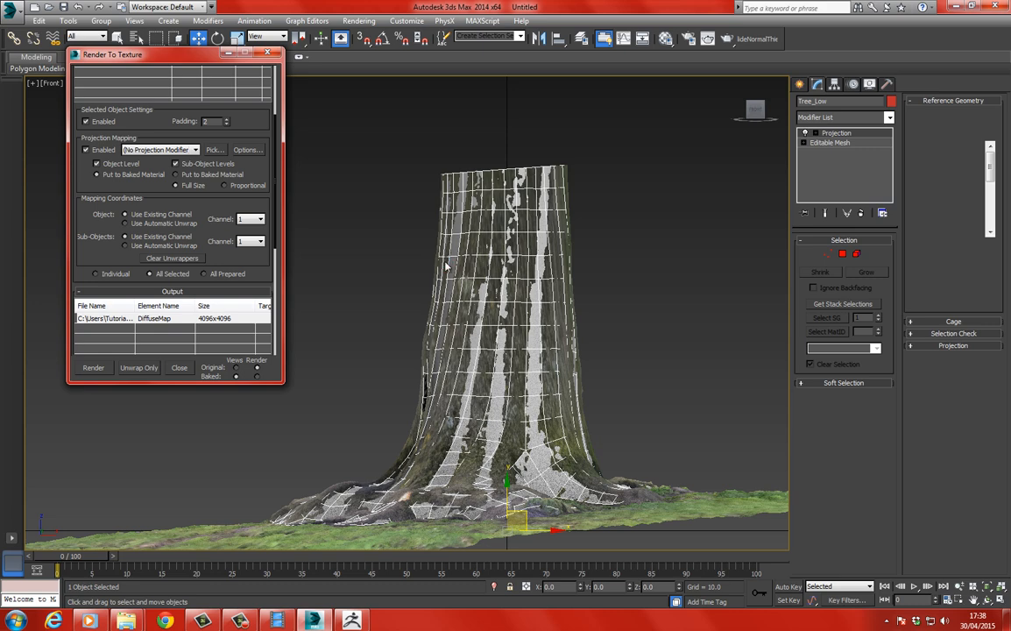
Reset Tree_Low's projection cage and push it slightly outward around the trunk.
left_click(959, 320)
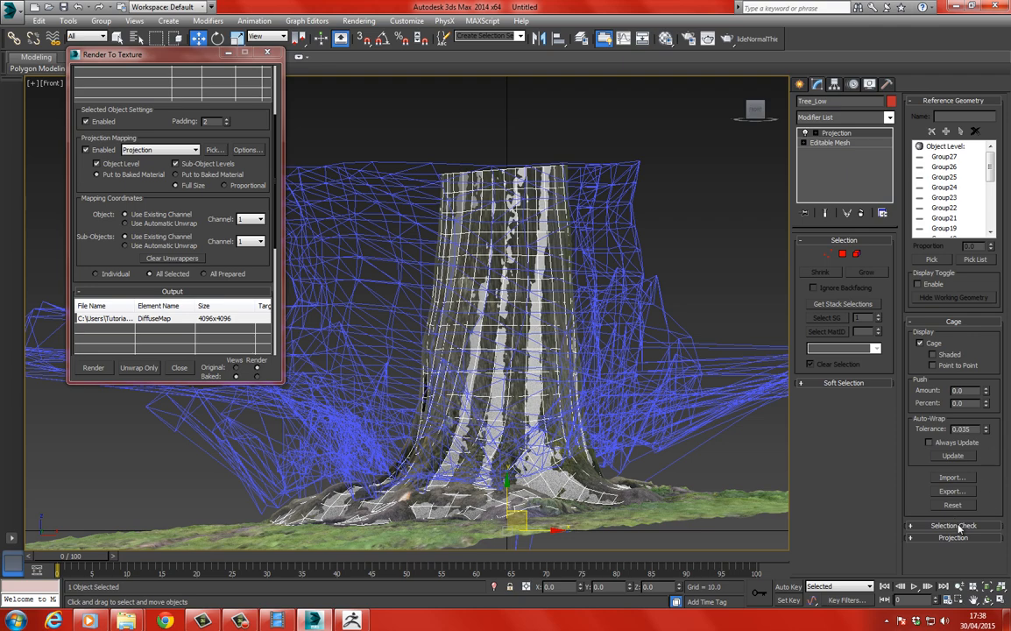
left_click(954, 506)
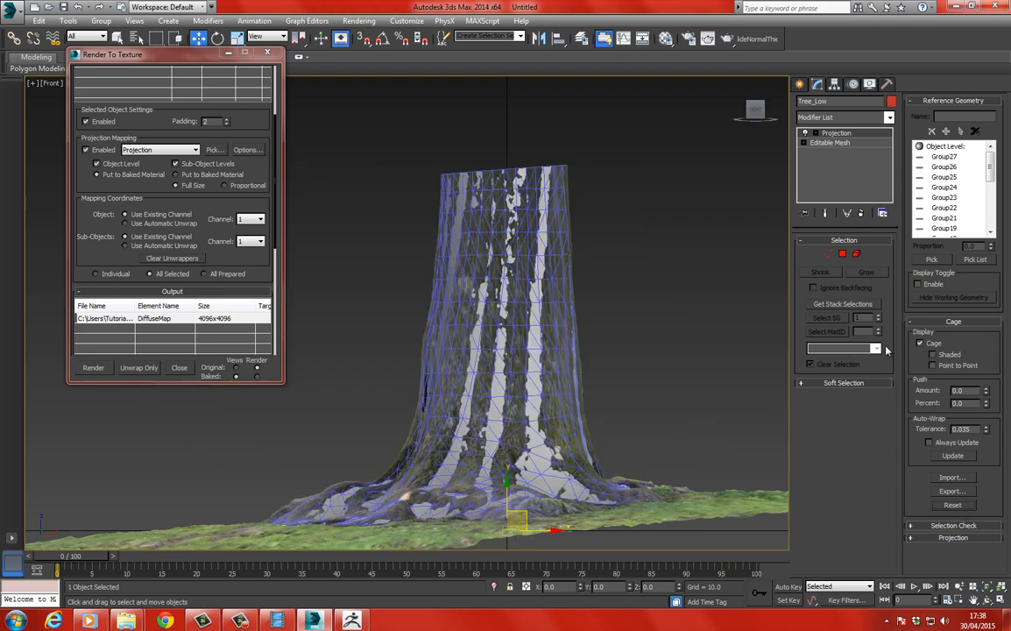
left_click_drag(987, 391, 994, 388)
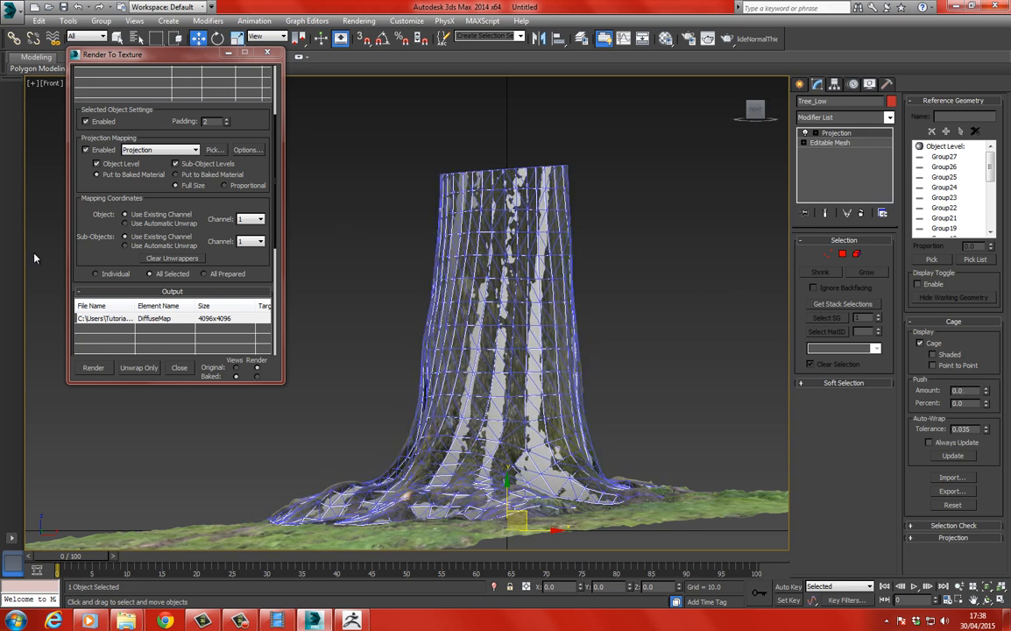
Check the projection options and enable the Global Supersampler with Max 2.5 Star for the scanline renderer.
left_click_drag(96, 258, 131, 279)
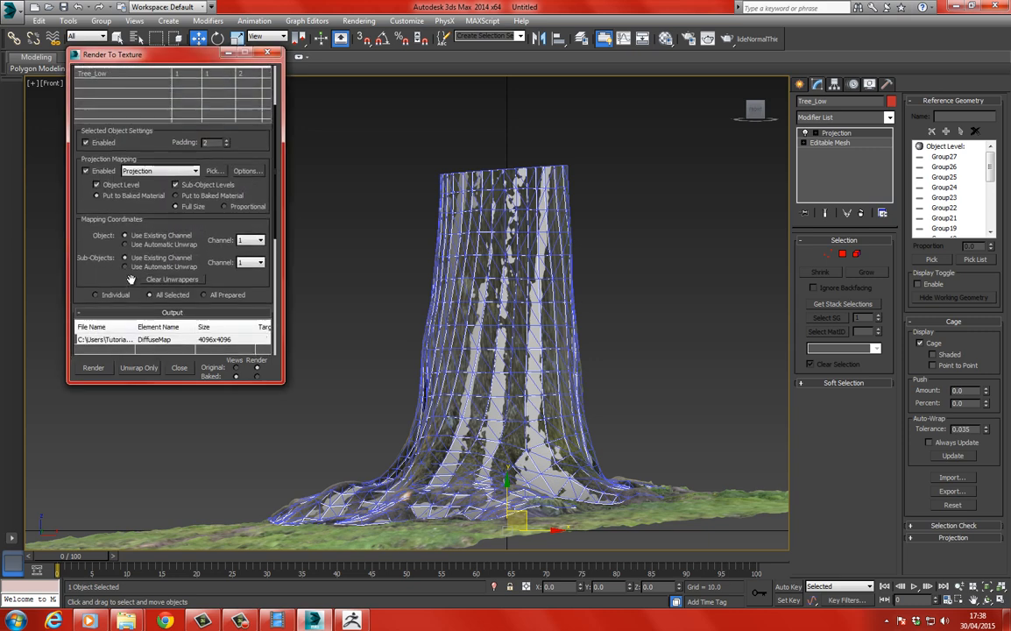
left_click(247, 171)
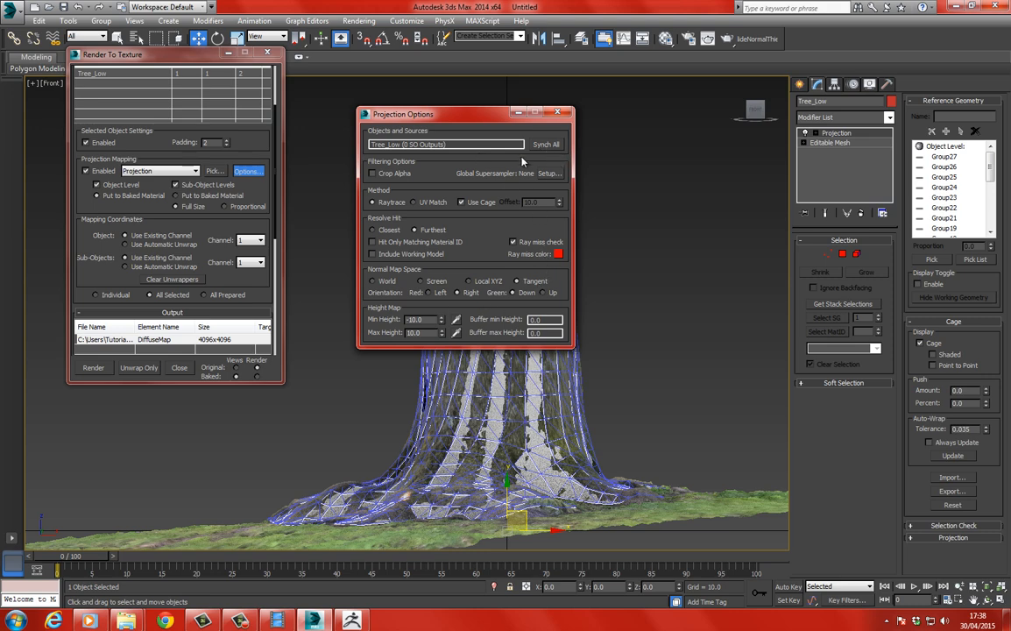
key("F10")
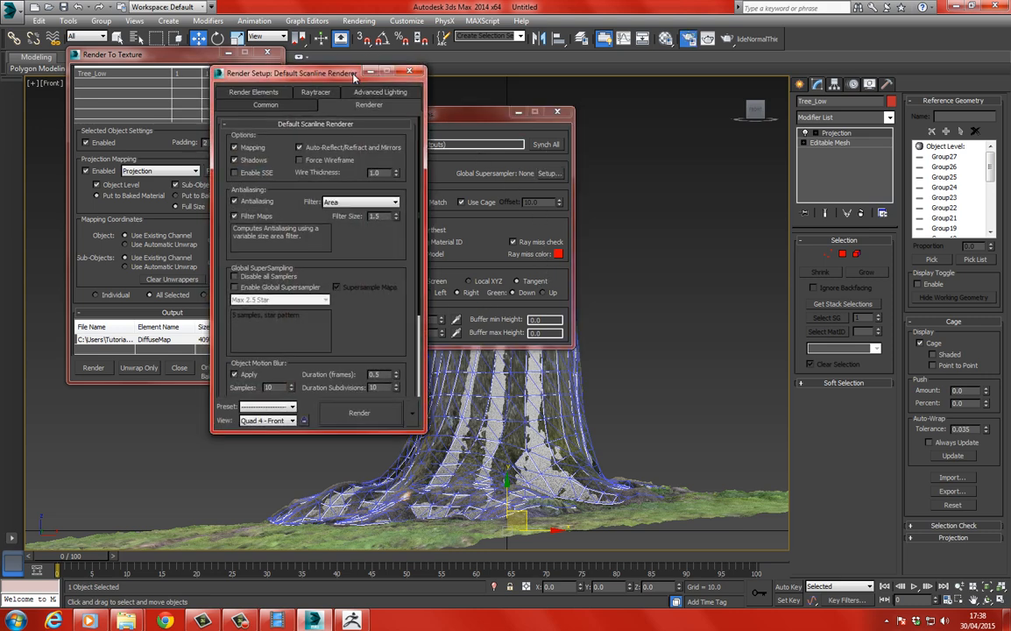
left_click_drag(355, 78, 585, 76)
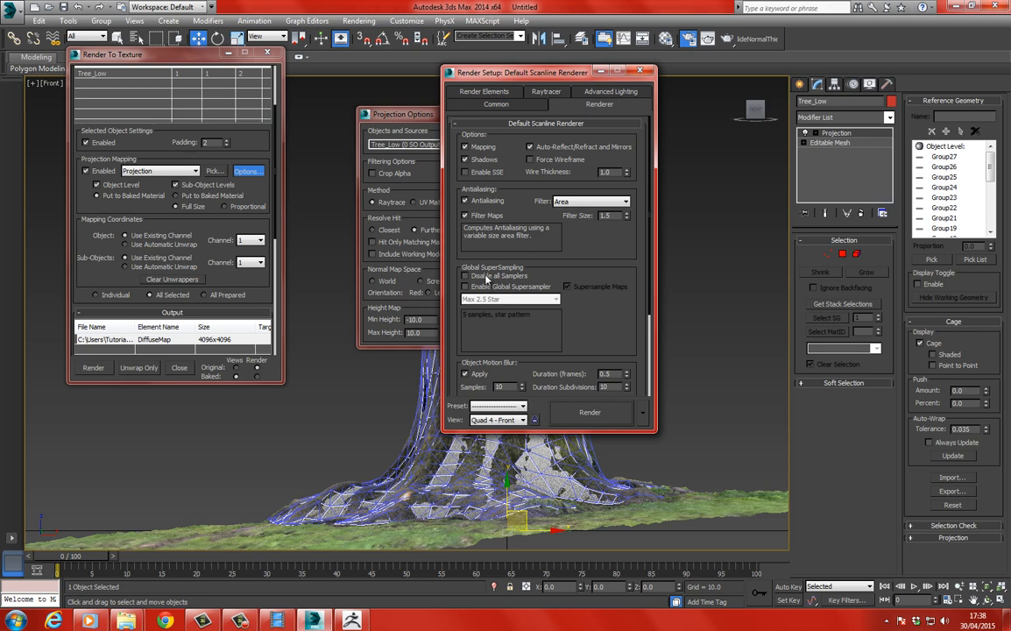
scroll(491, 263, "down", 3)
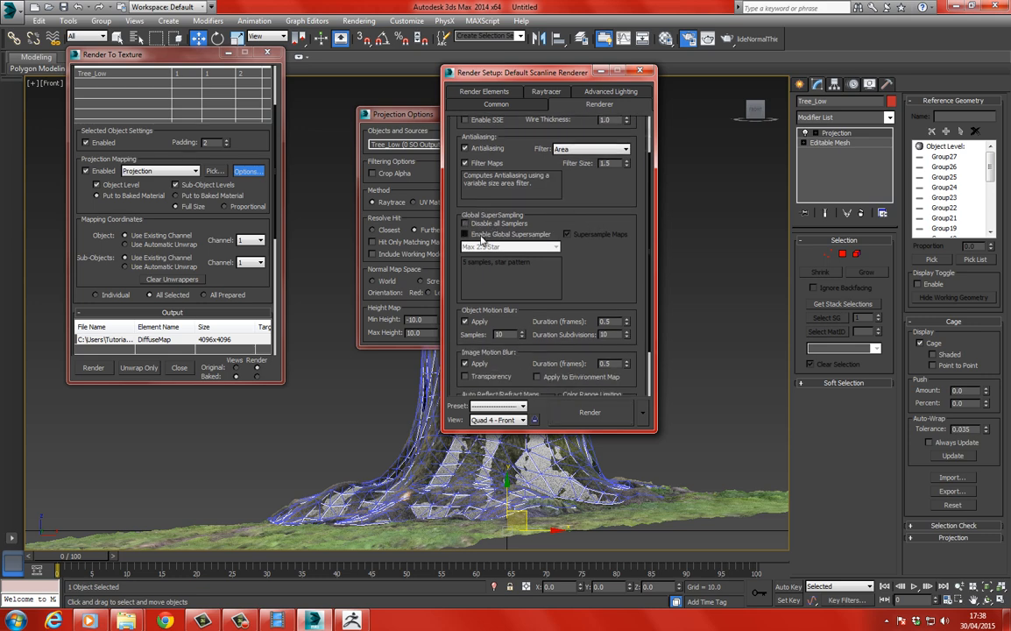
left_click(465, 234)
scroll(526, 277, "down", 3)
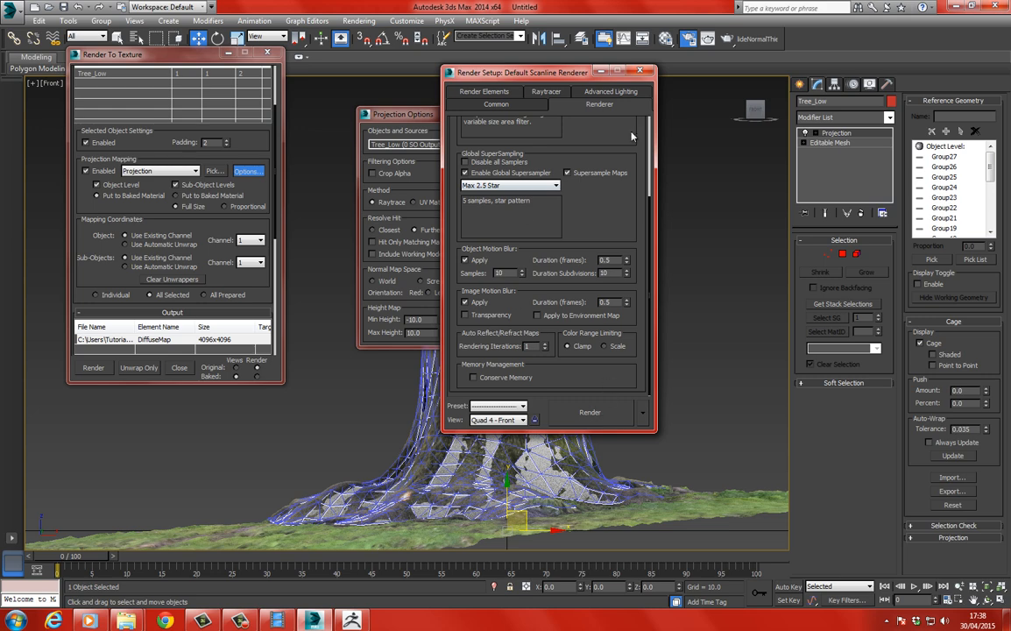
left_click(642, 70)
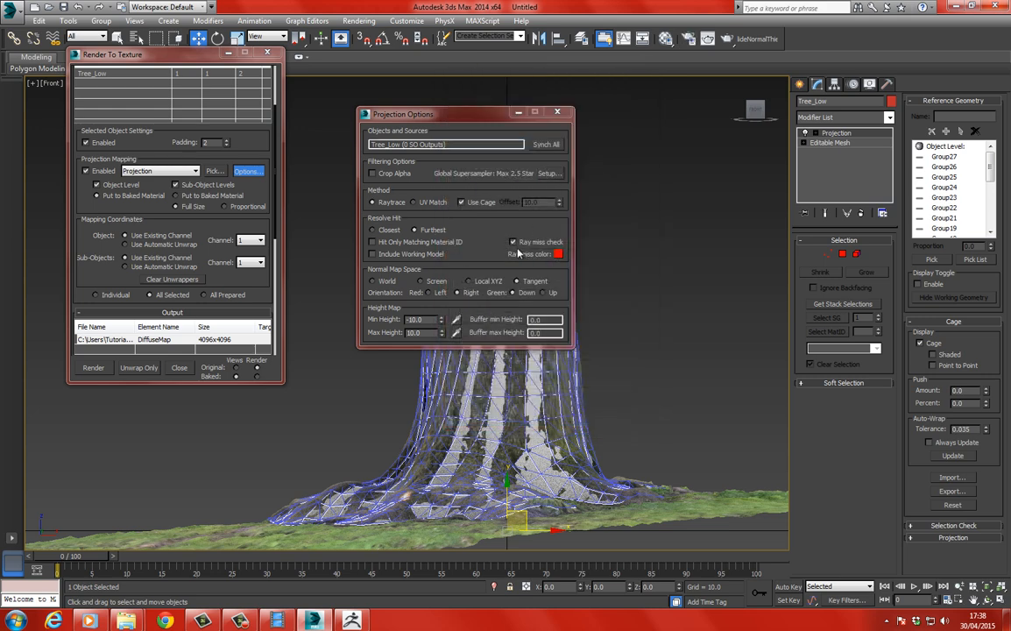
left_click(556, 112)
Bake Tree_Low's 4096 x 4096 diffuse map without a target map slot and inspect the render for red ray-miss areas.
left_click(94, 369)
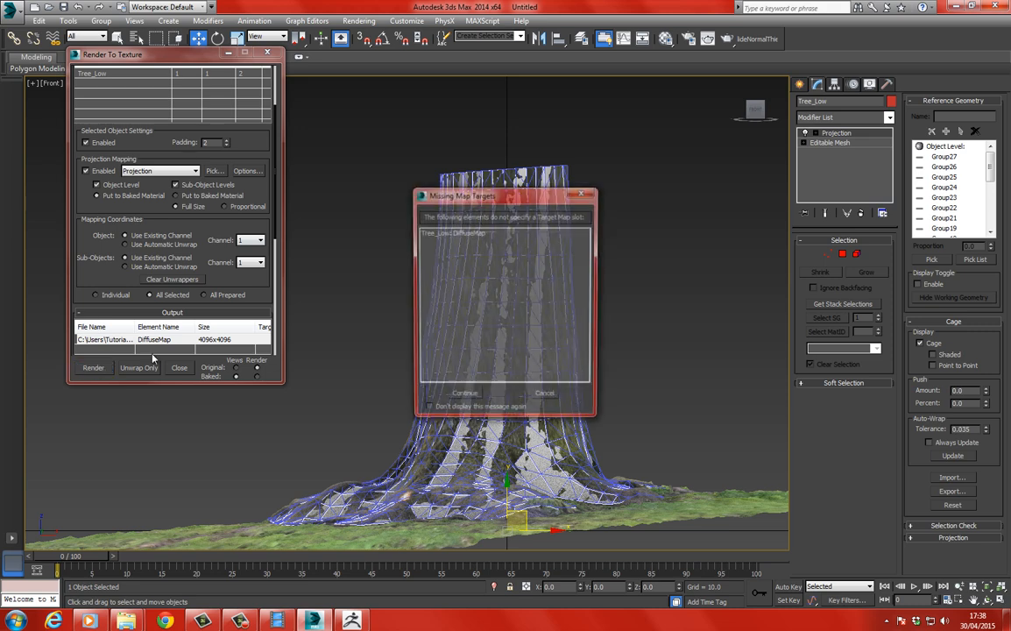
left_click(463, 396)
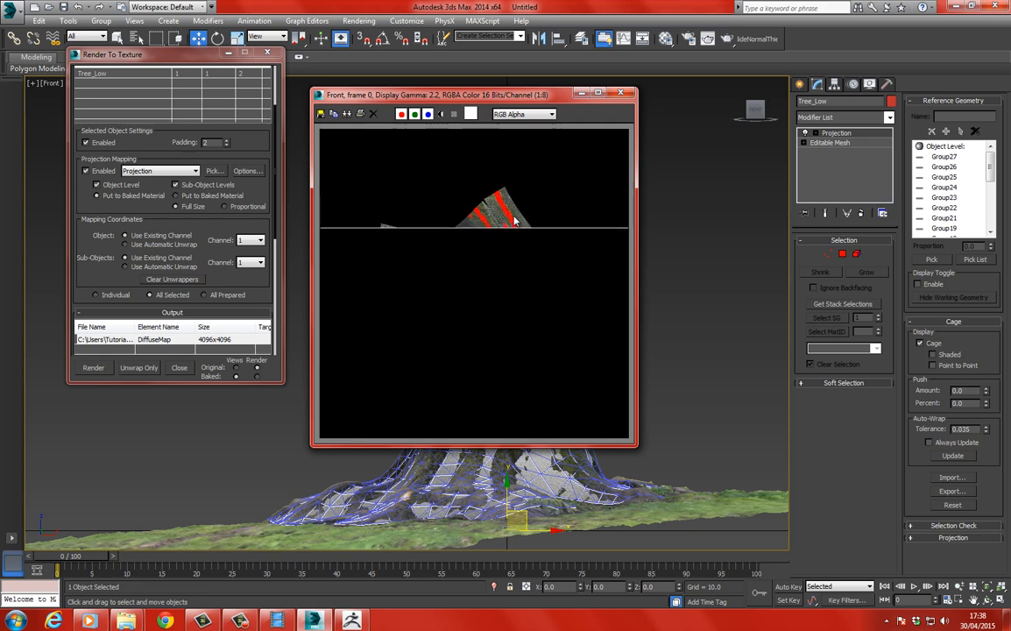
scroll(486, 218, "up", 3)
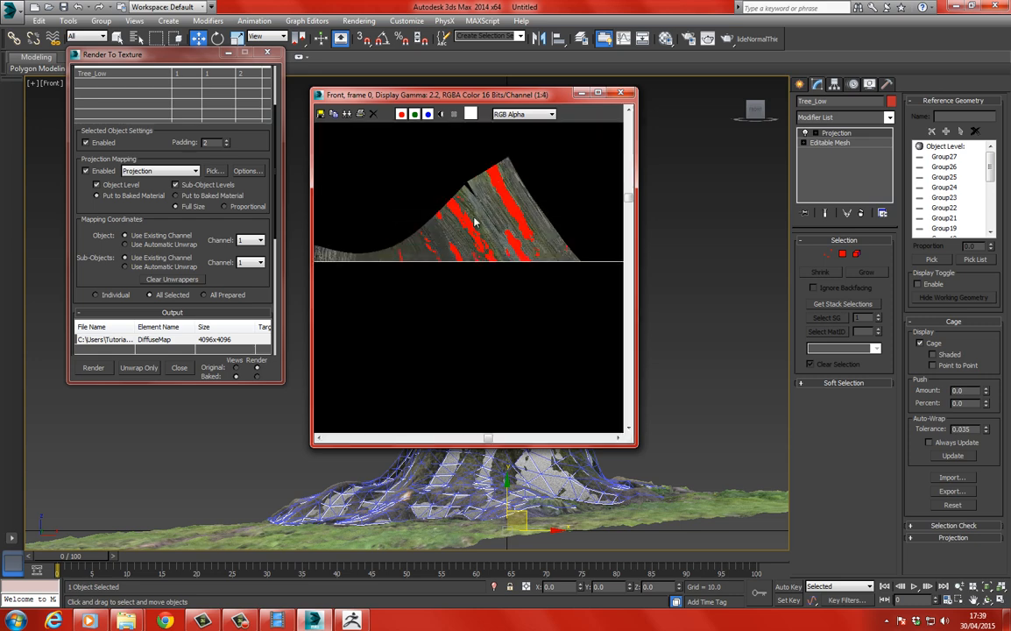
scroll(471, 190, "down", 3)
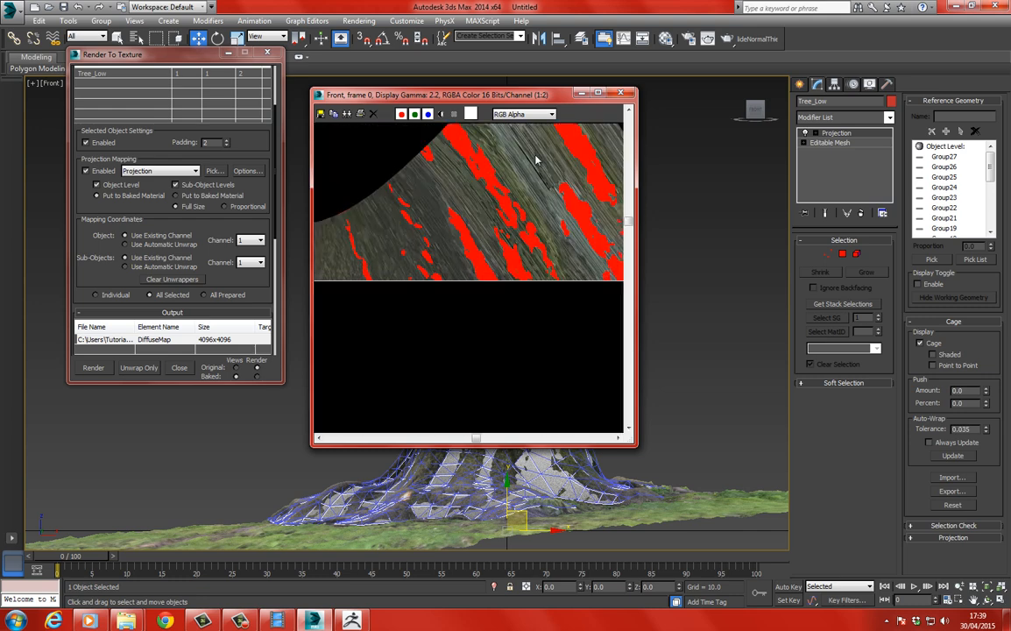
scroll(458, 181, "down", 1)
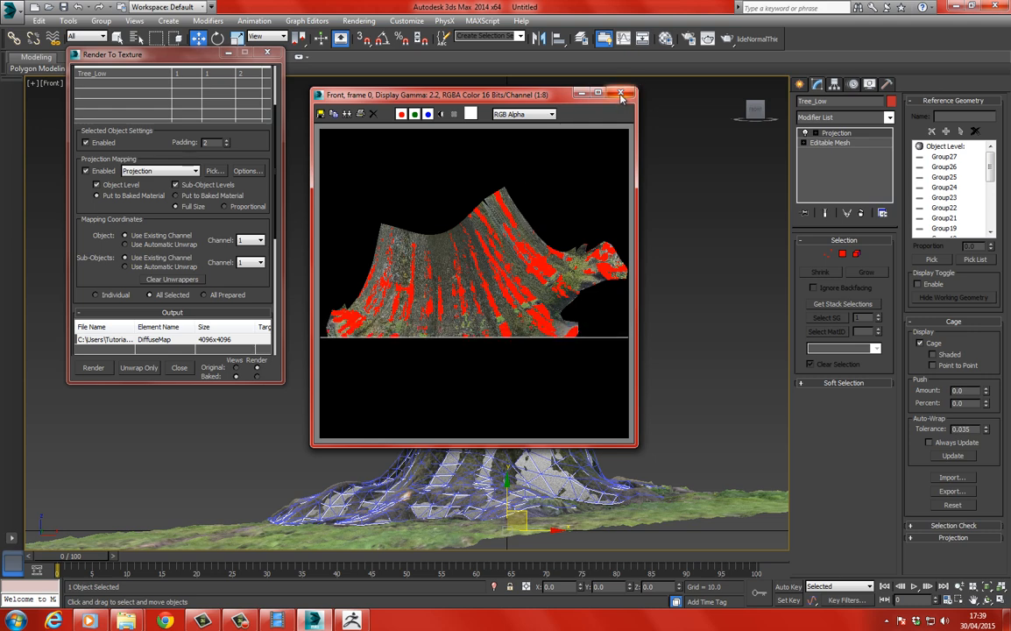
mouse_move(493, 96)
left_mouse_down()
mouse_move(667, 113)
mouse_move(272, 100)
mouse_move(407, 102)
mouse_move(359, 81)
mouse_move(501, 91)
left_mouse_up()
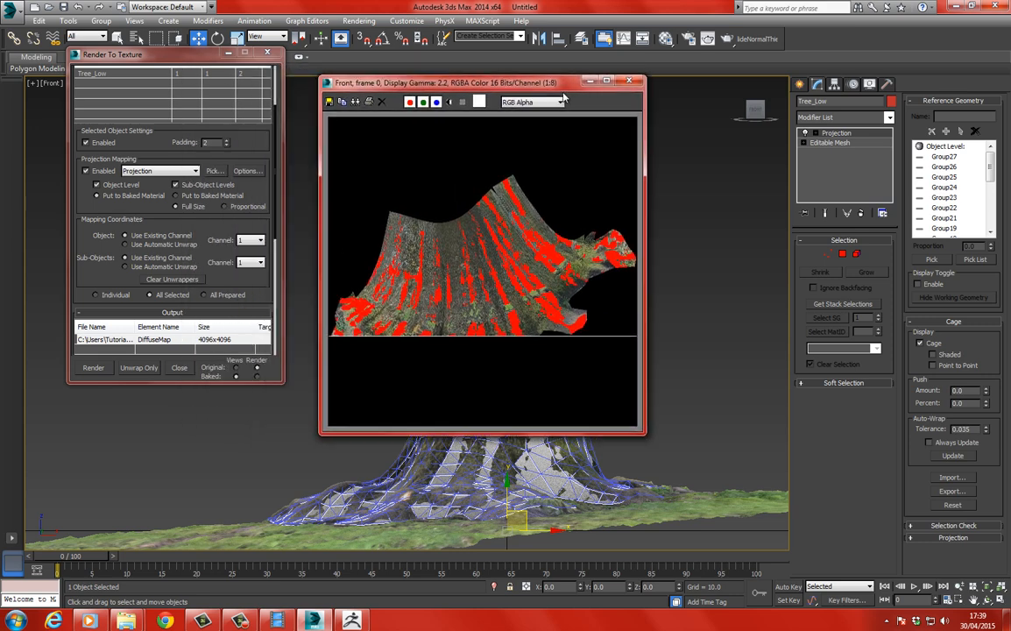
left_click_drag(563, 97, 368, 90)
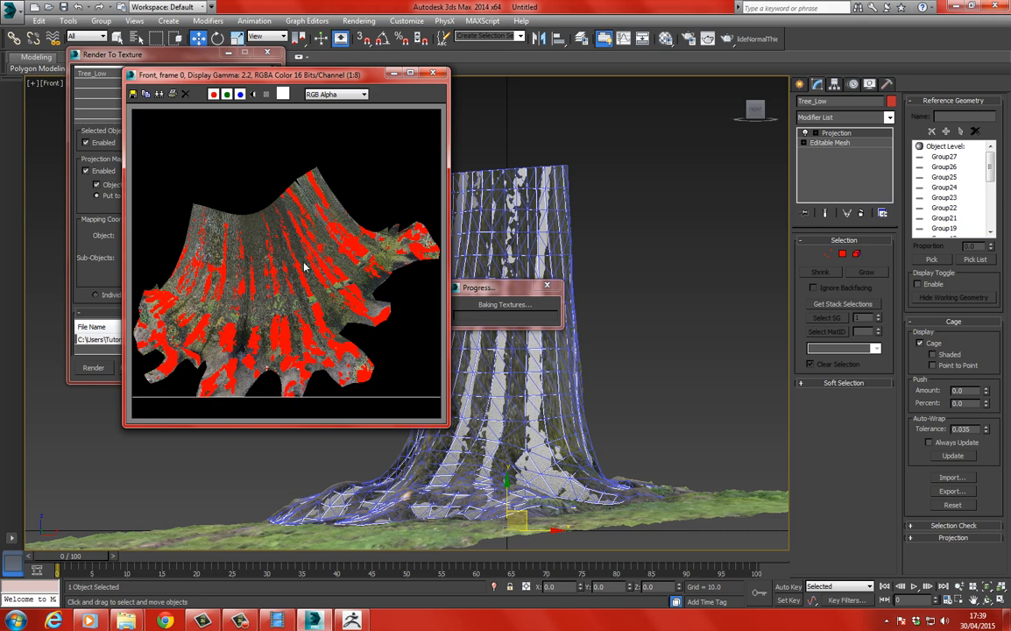
left_click(432, 74)
Reduce the diffuse map's output size to 512 x 512 for quick test bakes.
scroll(95, 266, "down", 5)
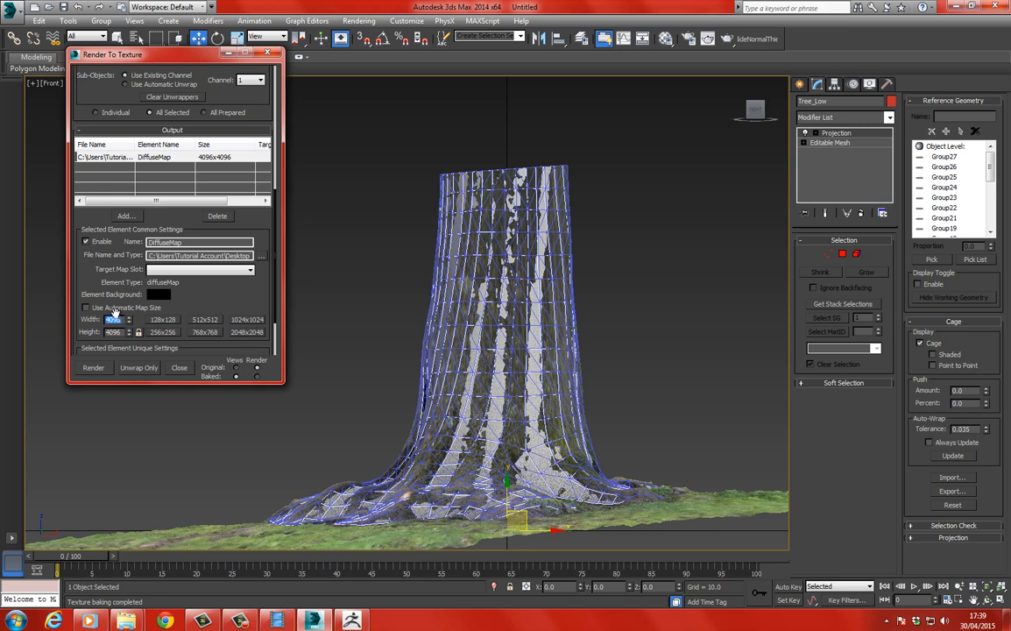
left_click(204, 319)
scroll(250, 235, "up", 4)
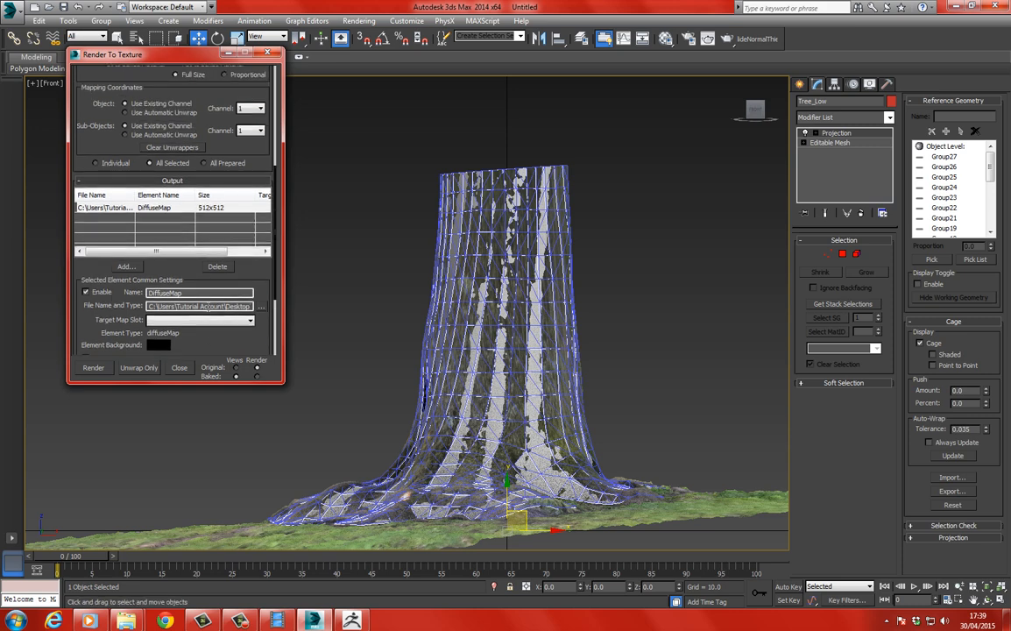
scroll(226, 200, "up", 3)
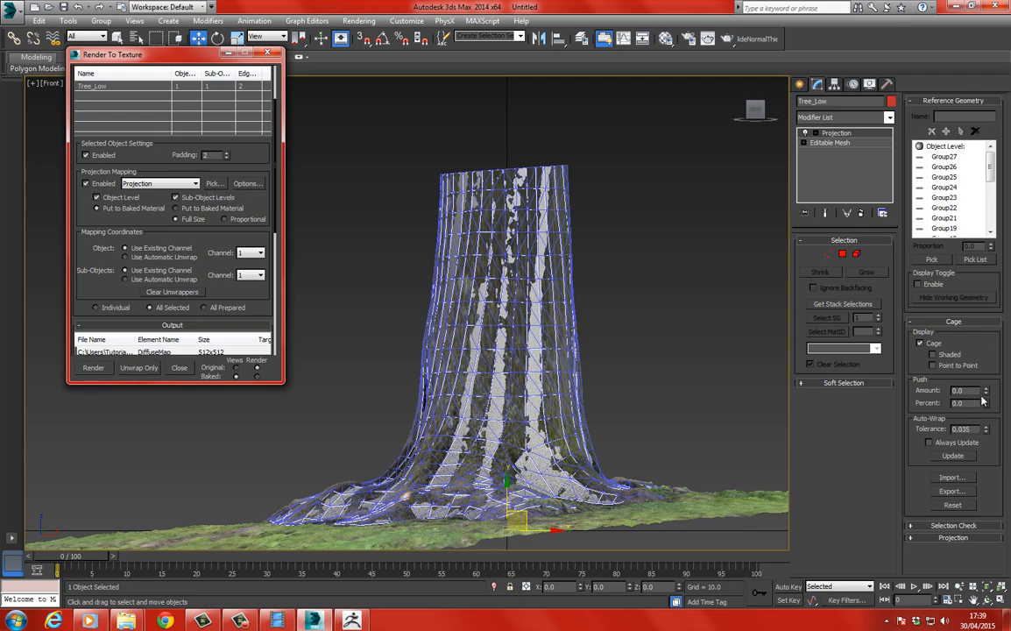
Push the projection cage further outward, bake a test over the existing Diffuse.tga, and check the render for red miss spots.
left_click_drag(984, 393, 987, 385)
left_click(94, 368)
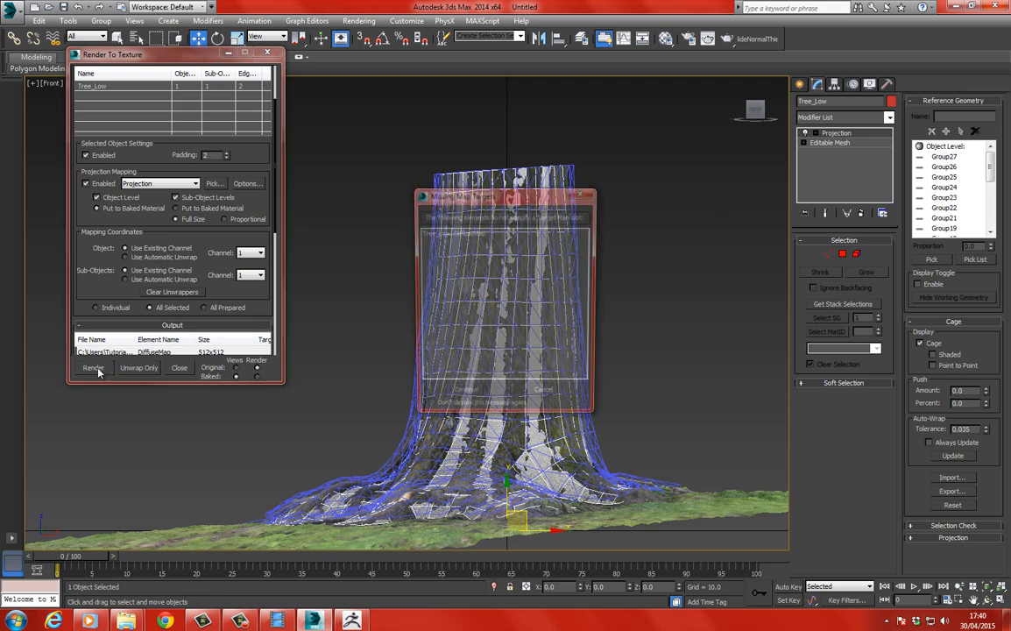
left_click(420, 360)
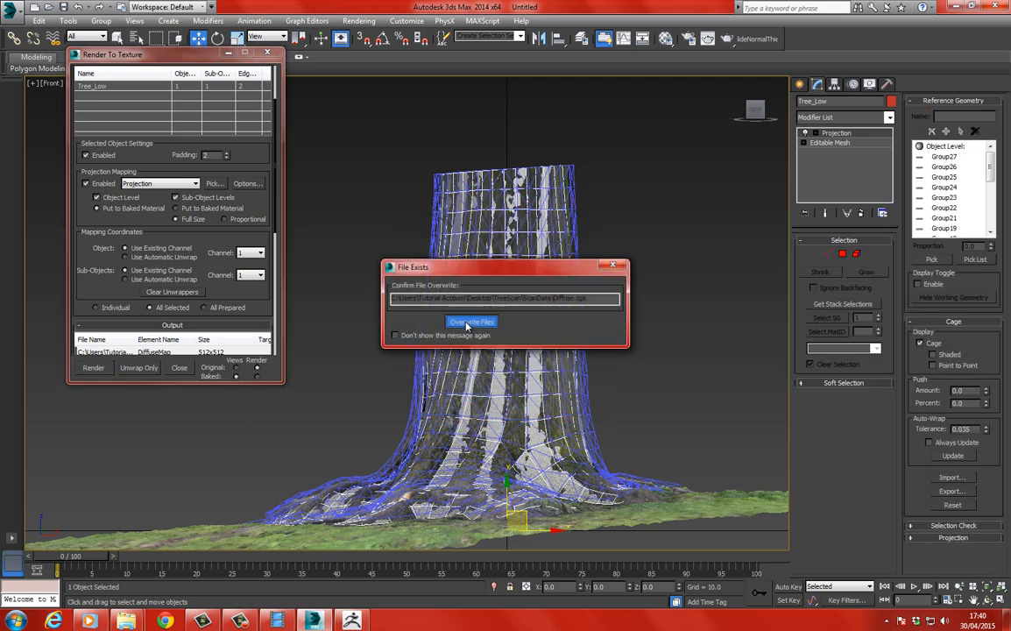
left_click(471, 320)
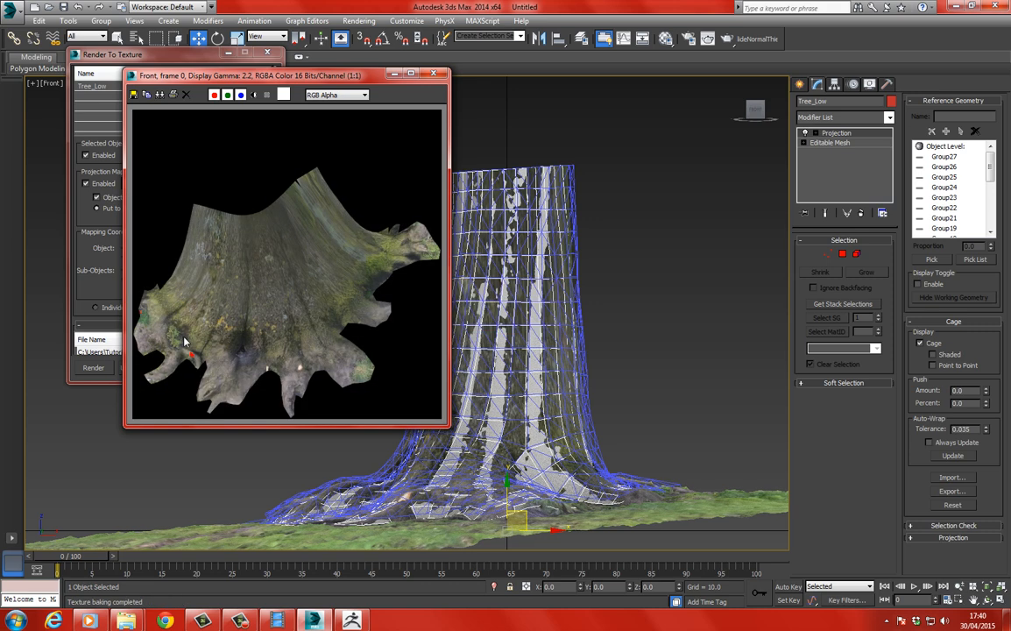
scroll(283, 292, "up", 4)
scroll(298, 255, "down", 2)
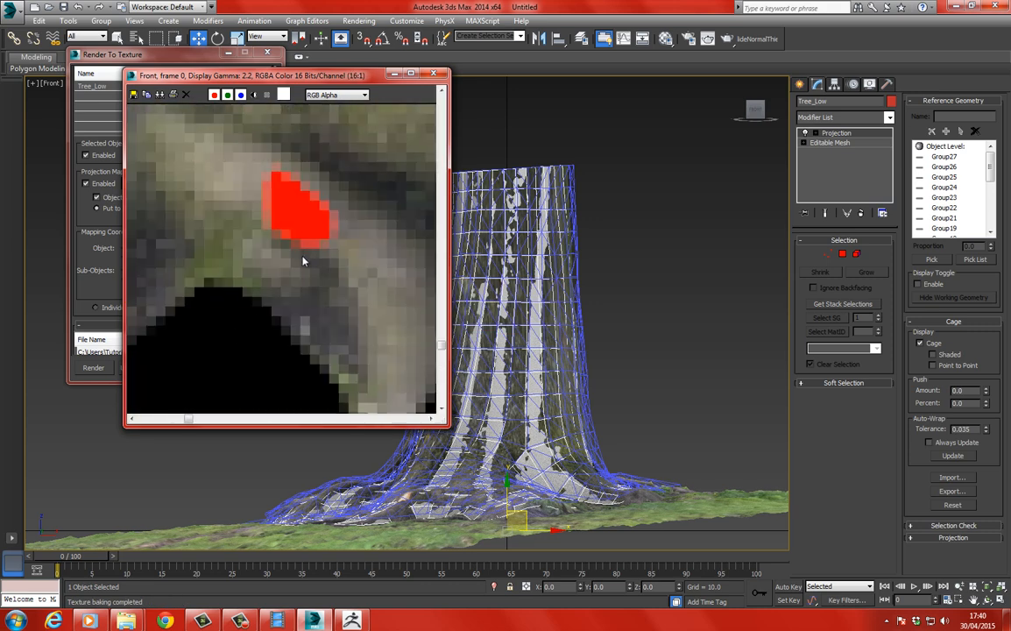
scroll(302, 213, "down", 2)
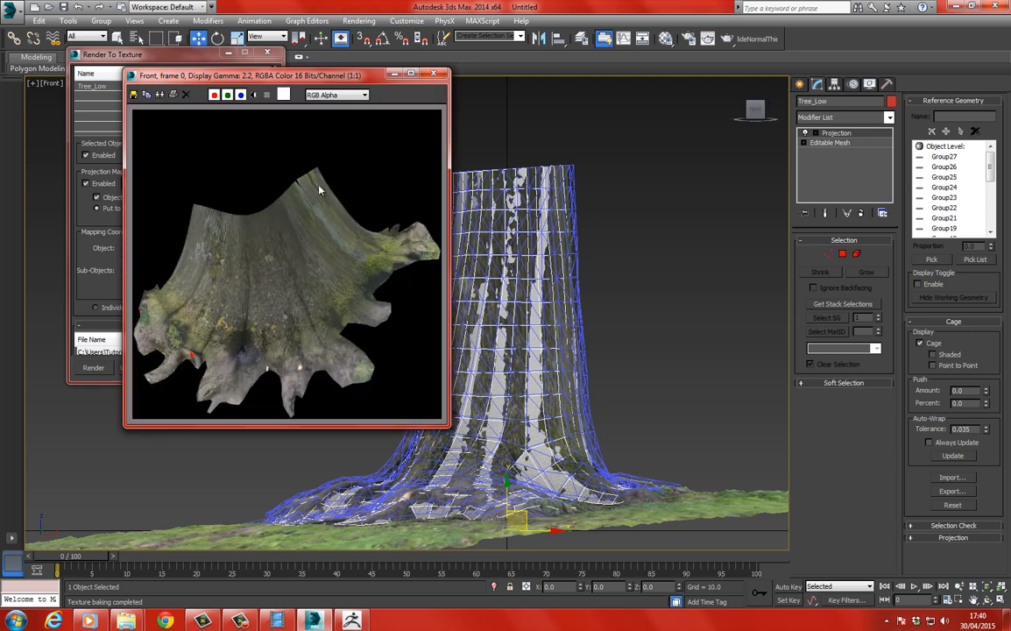
left_click(395, 72)
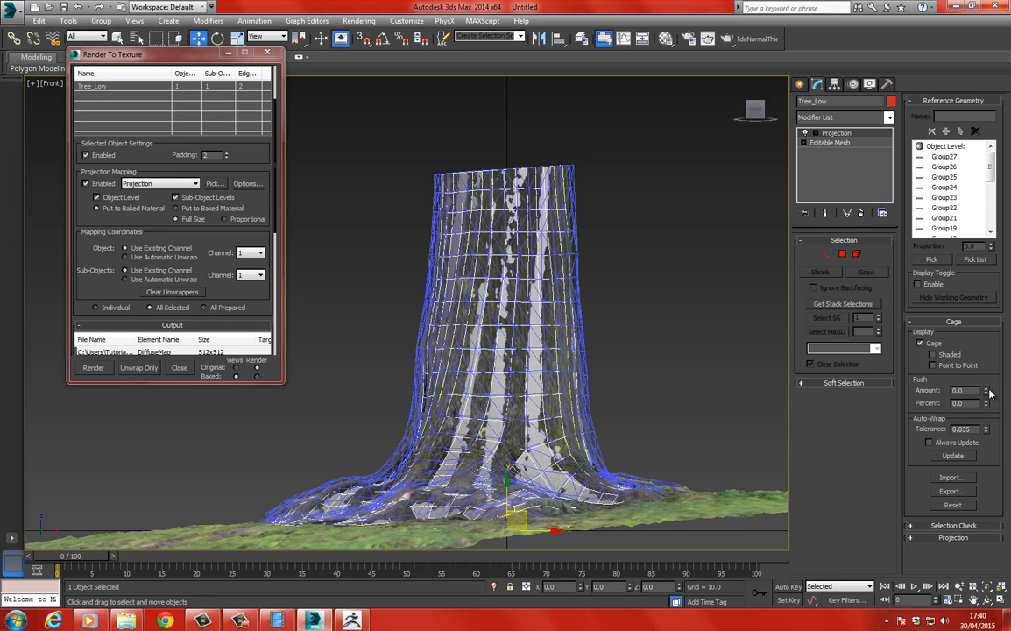
Nudge the cage slightly further out, bake the test again over Diffuse.tga, and examine the roots in the render.
left_click(91, 368)
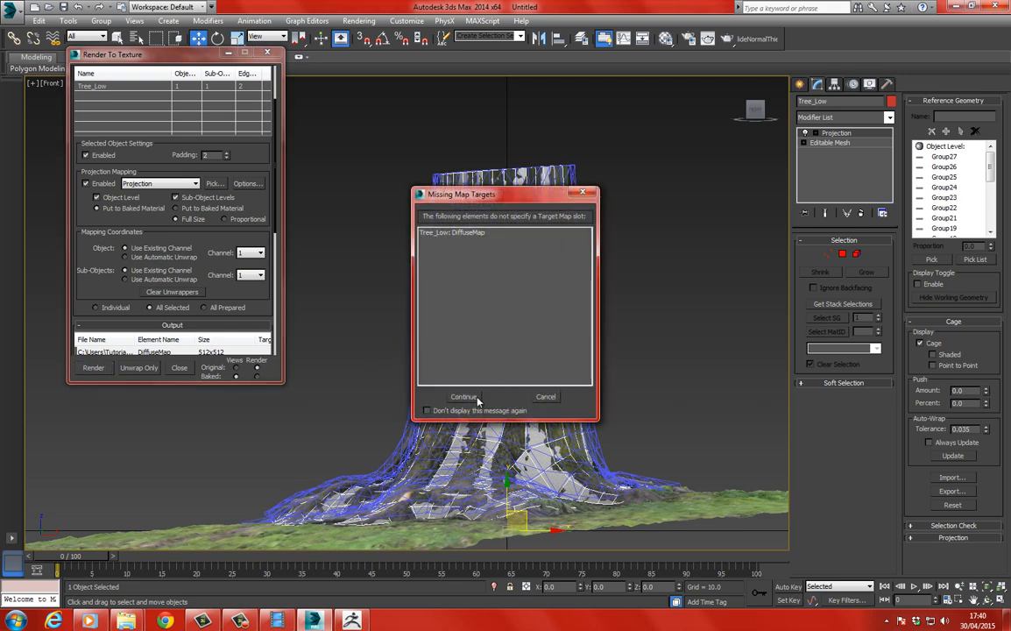
left_click(464, 397)
left_click(487, 321)
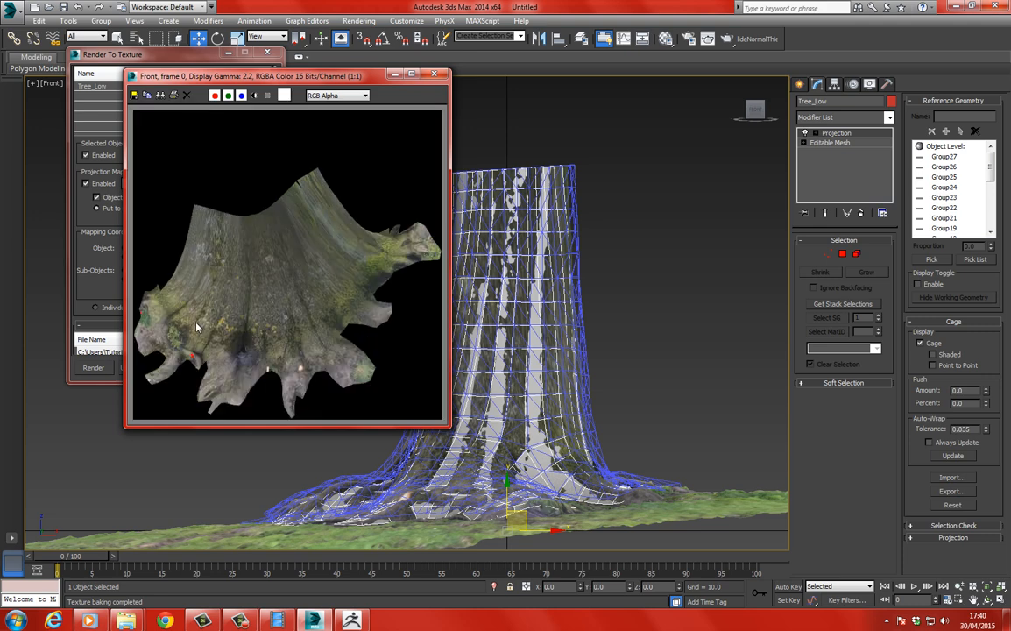
scroll(197, 327, "up", 4)
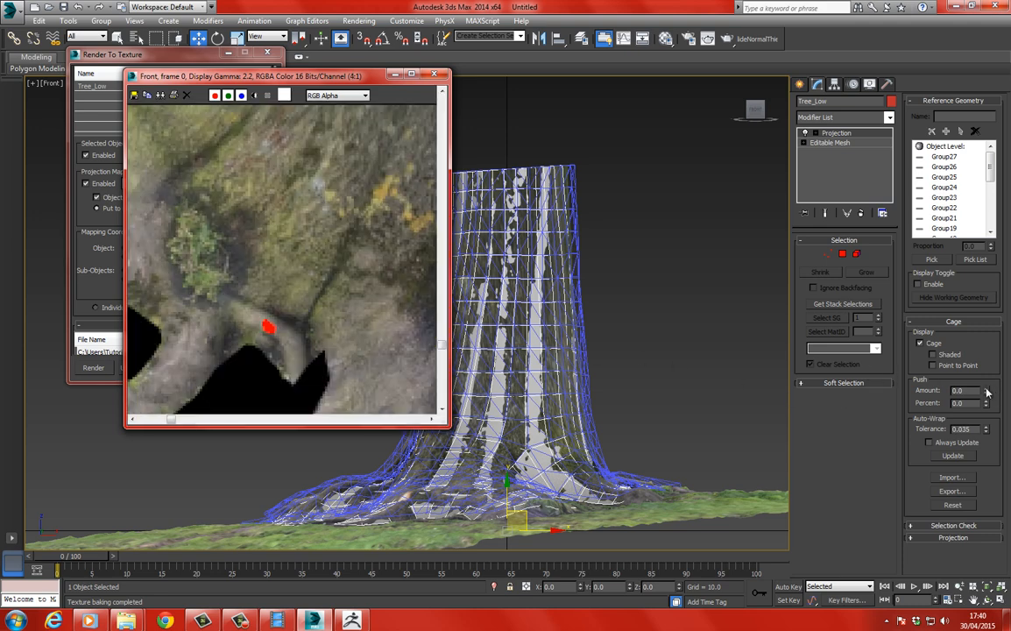
Widen the cage in small increments, re-baking the 512 x 512 test over Diffuse.tga each time to clear the red spot at the roots.
left_click(93, 367)
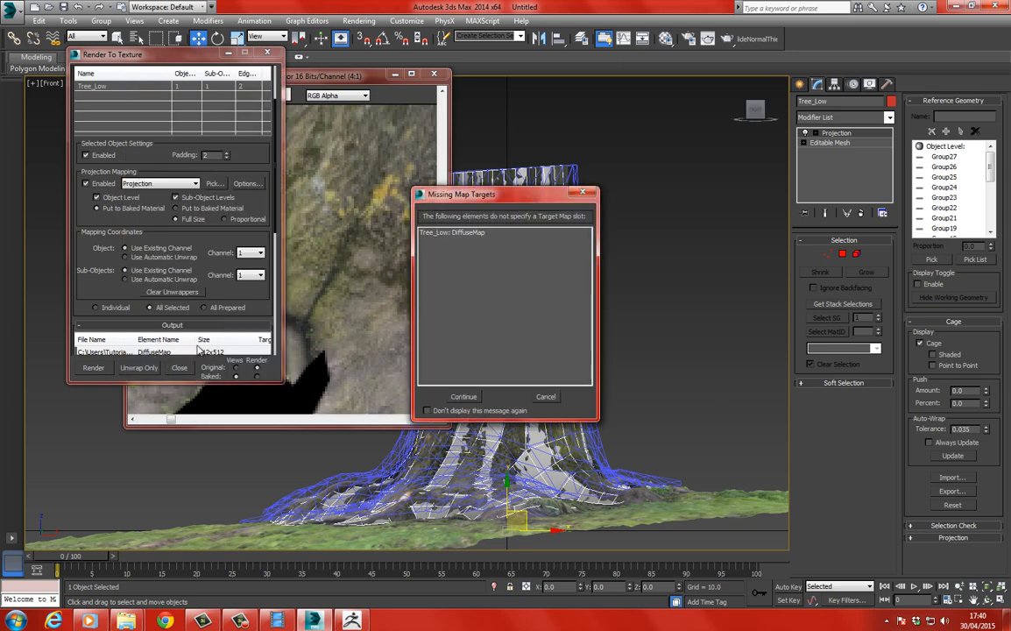
left_click(464, 396)
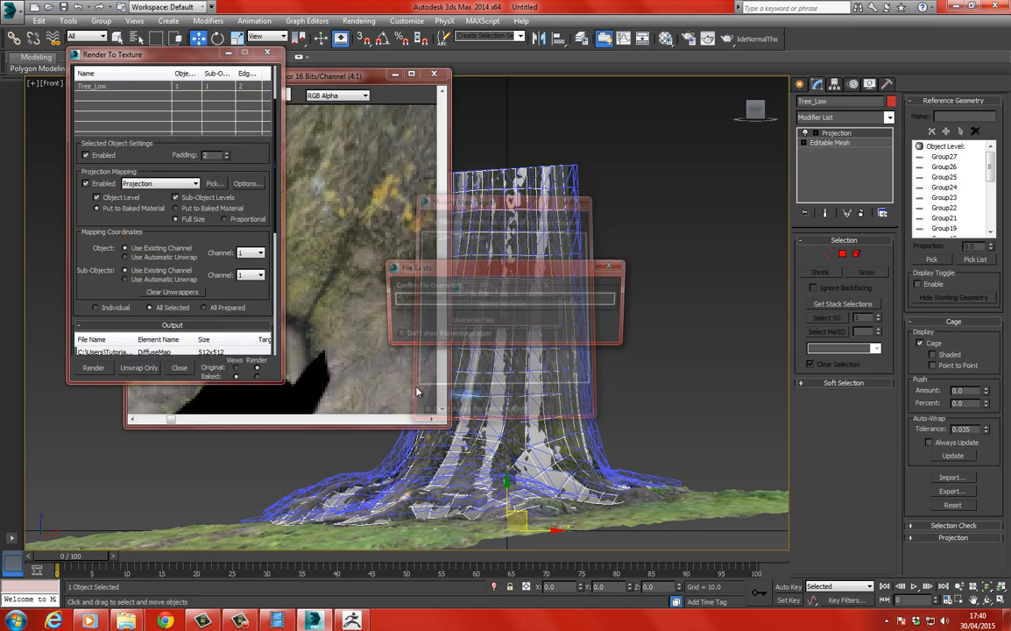
left_click(477, 323)
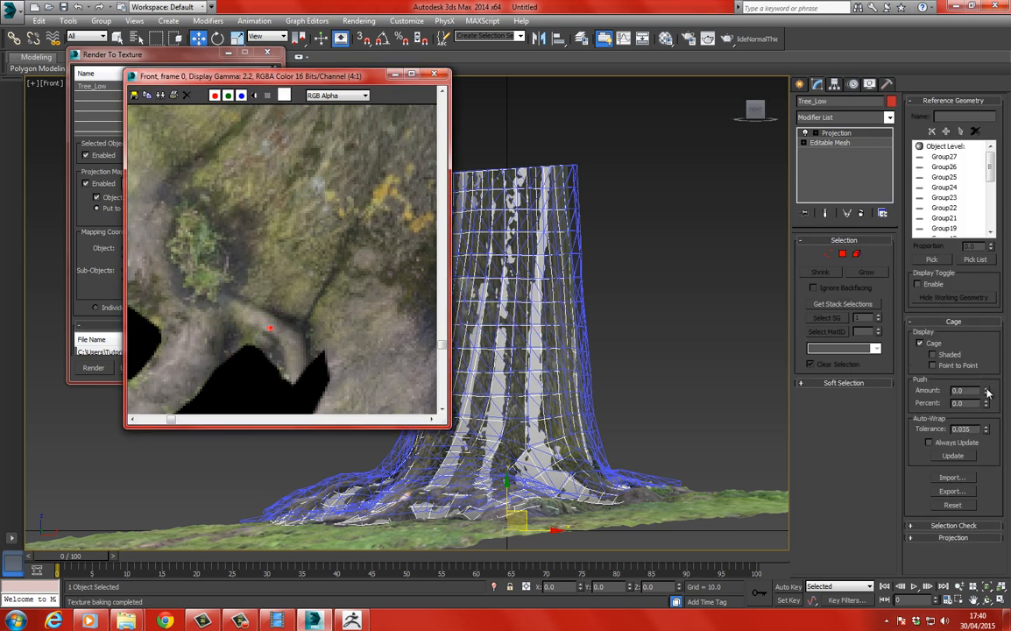
left_click(93, 368)
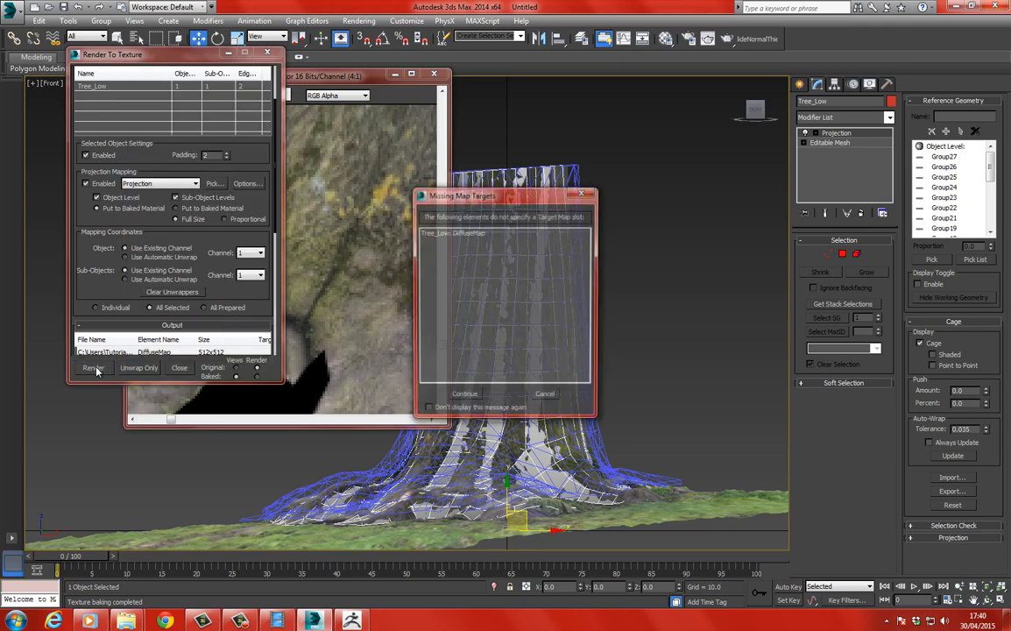
left_click(463, 399)
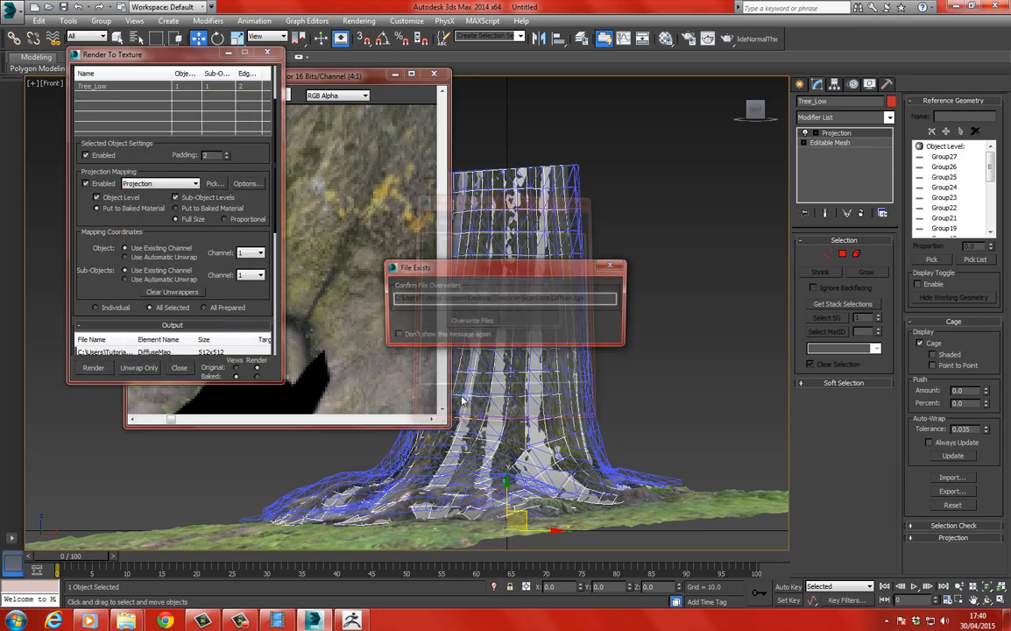
left_click(473, 321)
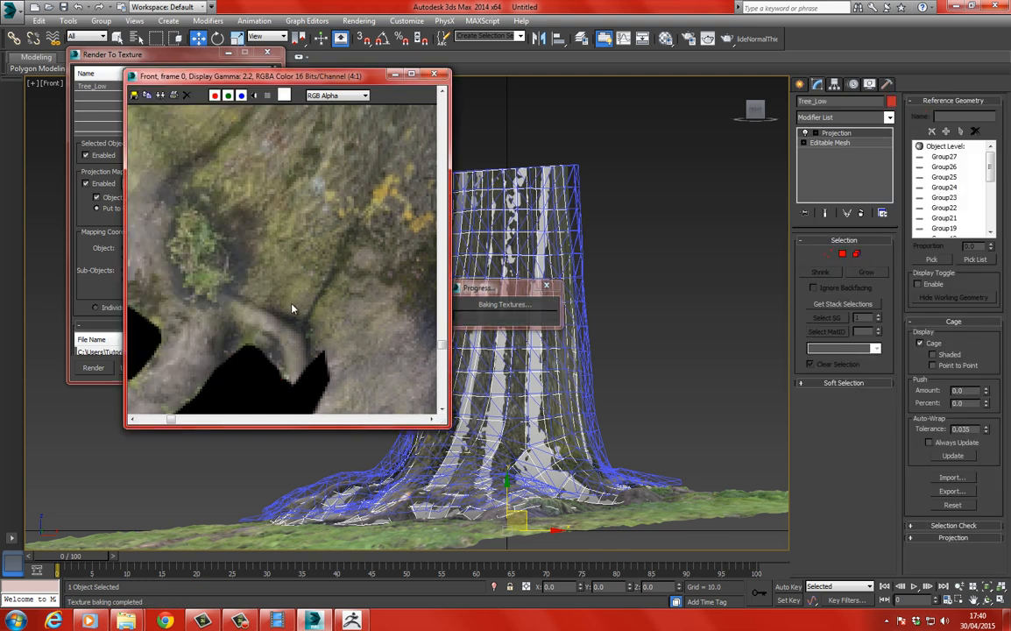
scroll(296, 281, "down", 3)
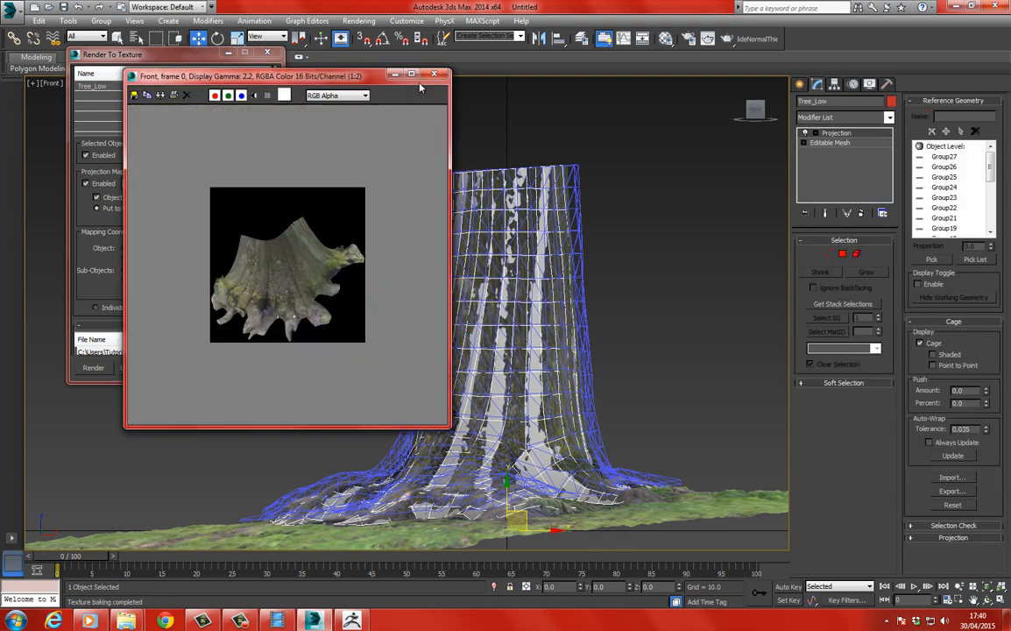
left_click(442, 77)
Set the diffuse map's output width and height back to 4096.
left_click_drag(162, 230, 165, 159)
left_click_drag(88, 248, 93, 212)
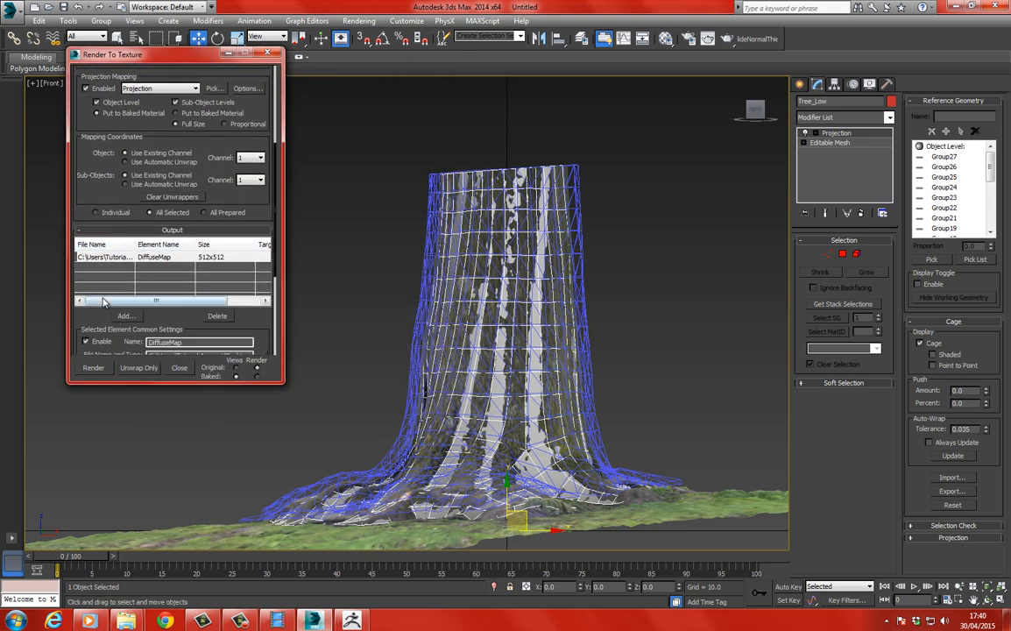
left_click_drag(103, 300, 108, 283)
left_click_drag(133, 334, 119, 211)
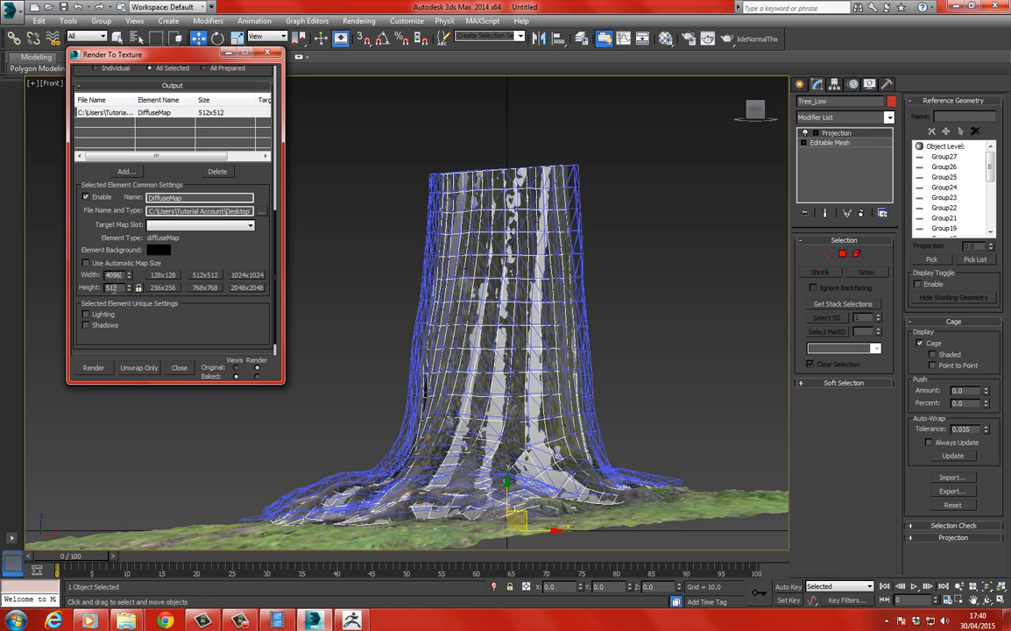
Bake the full-size diffuse map over the existing Diffuse.tga, inspect its bark detail up close, and close the render.
left_click(93, 367)
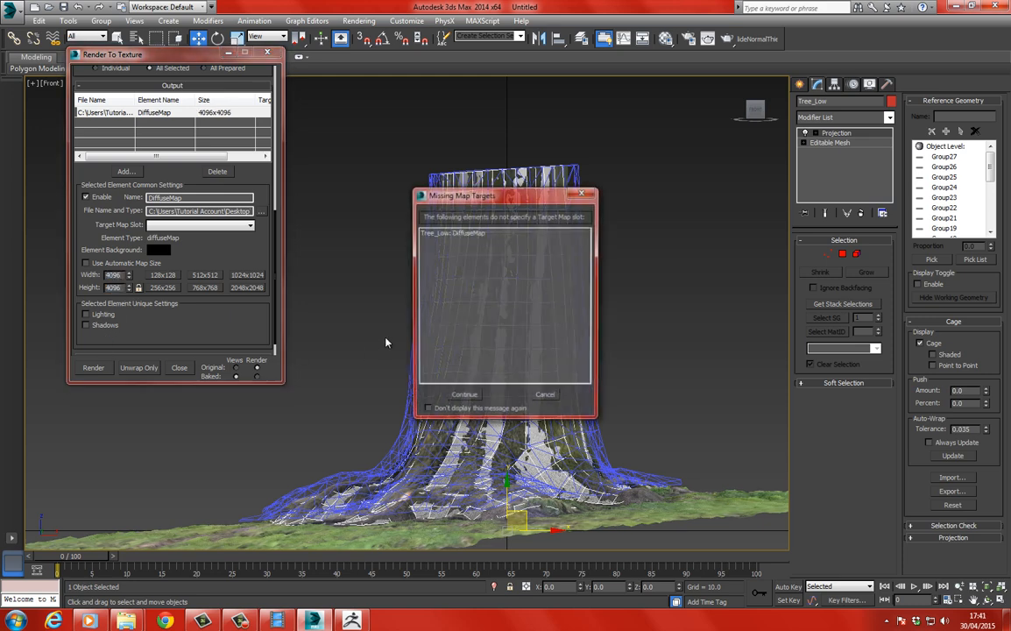
left_click(462, 397)
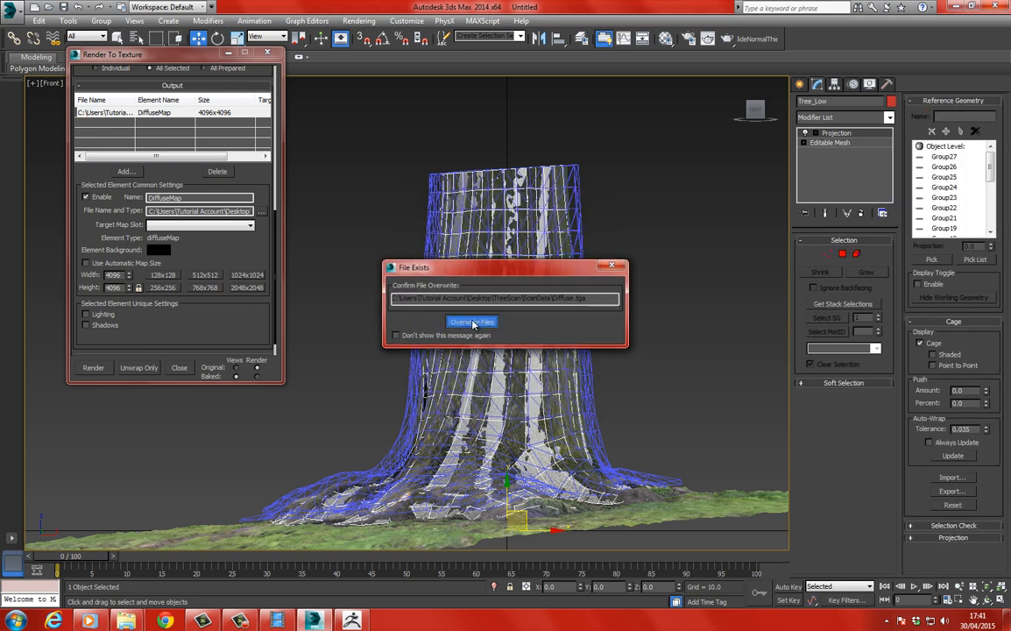
left_click(424, 290)
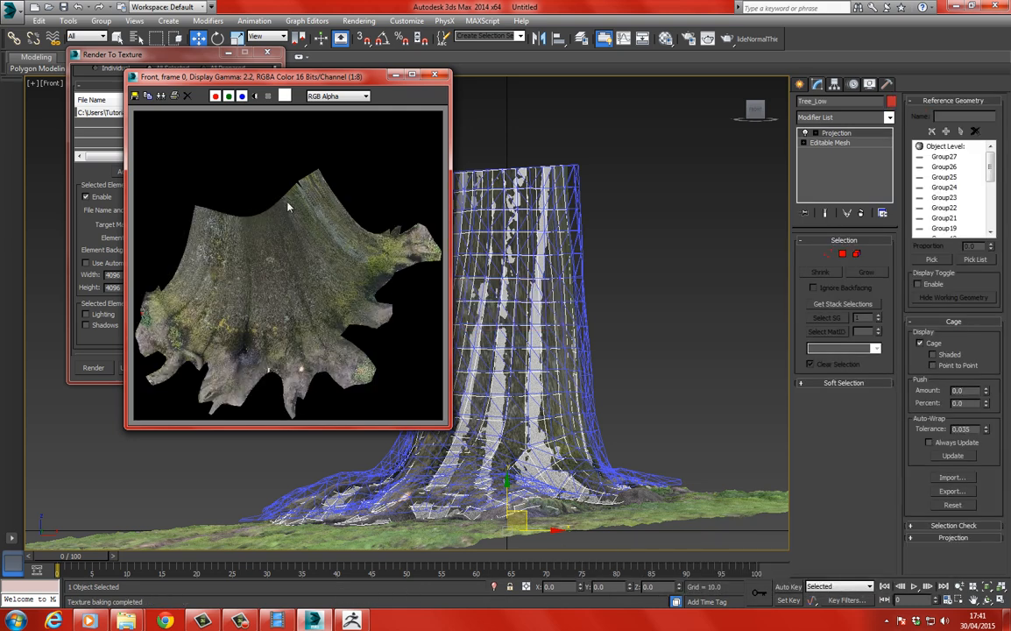
scroll(277, 253, "up", 4)
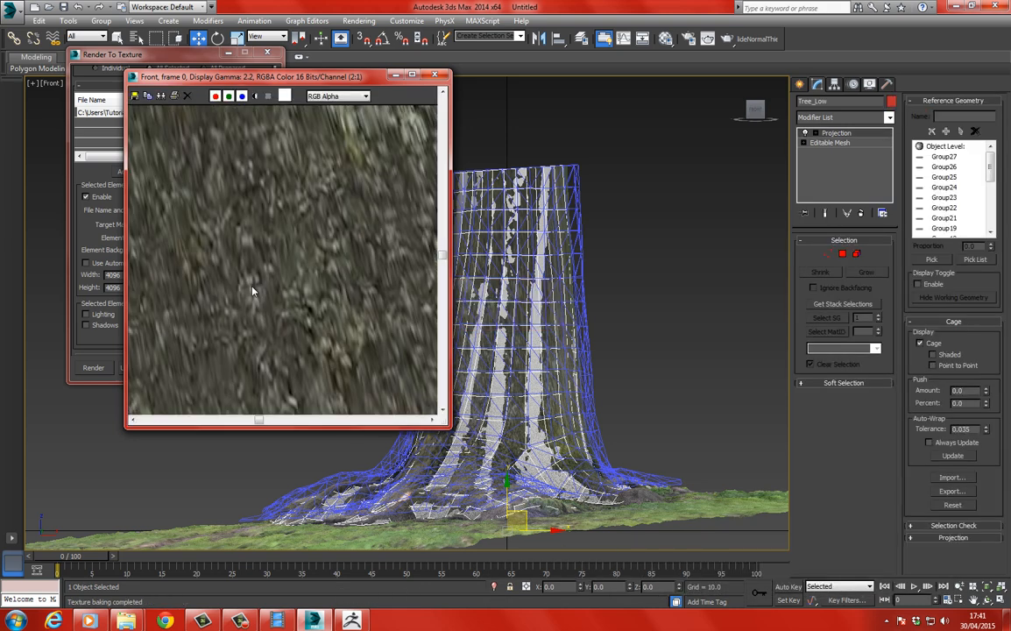
middle_click_drag(246, 269, 266, 253)
scroll(266, 253, "down", 1)
middle_click_drag(201, 236, 239, 219)
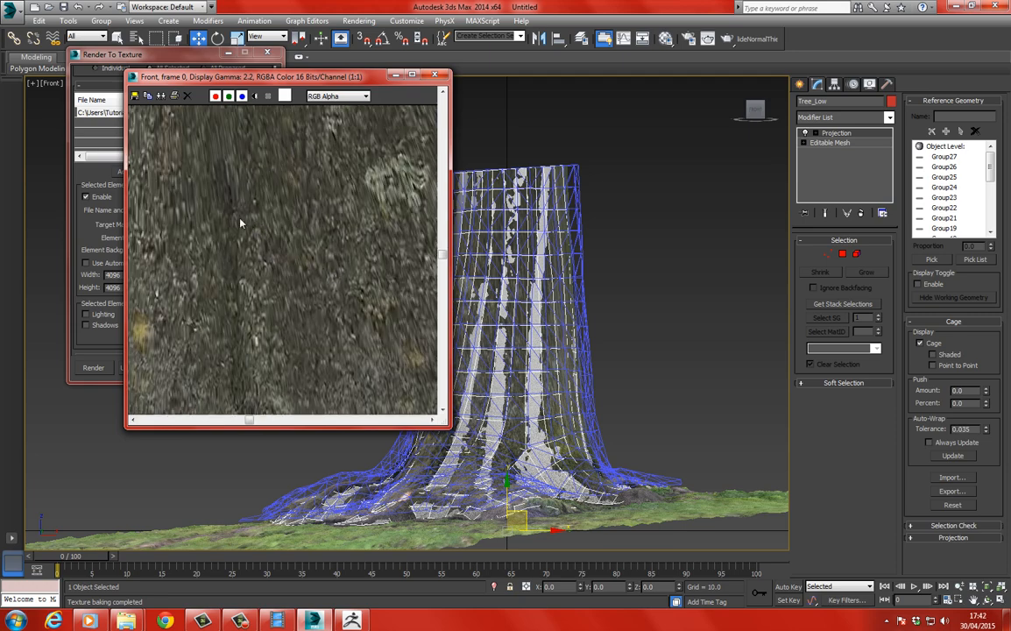
scroll(221, 229, "down", 3)
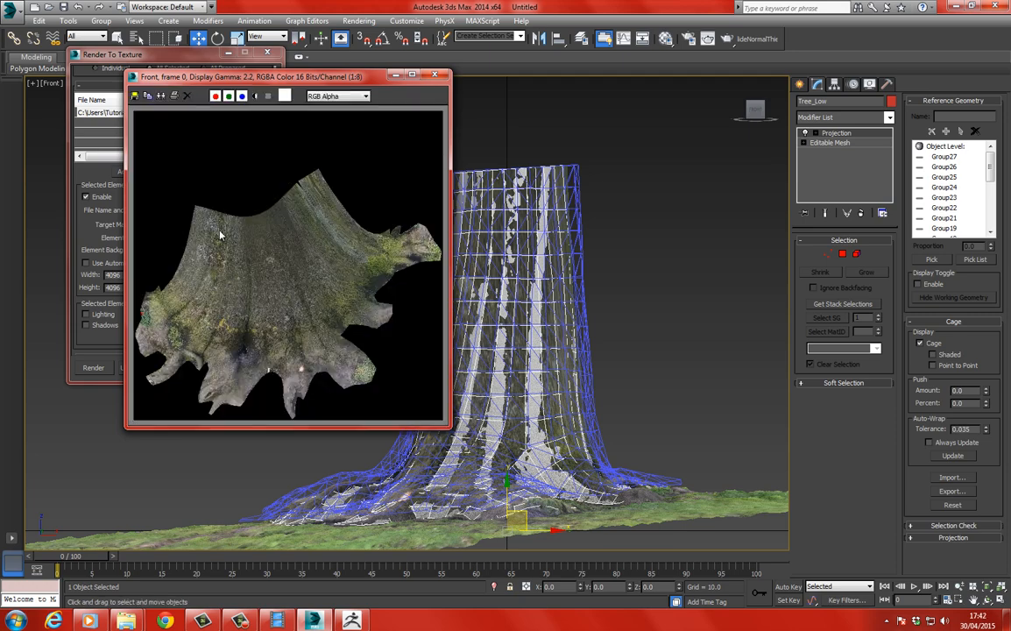
left_click(438, 76)
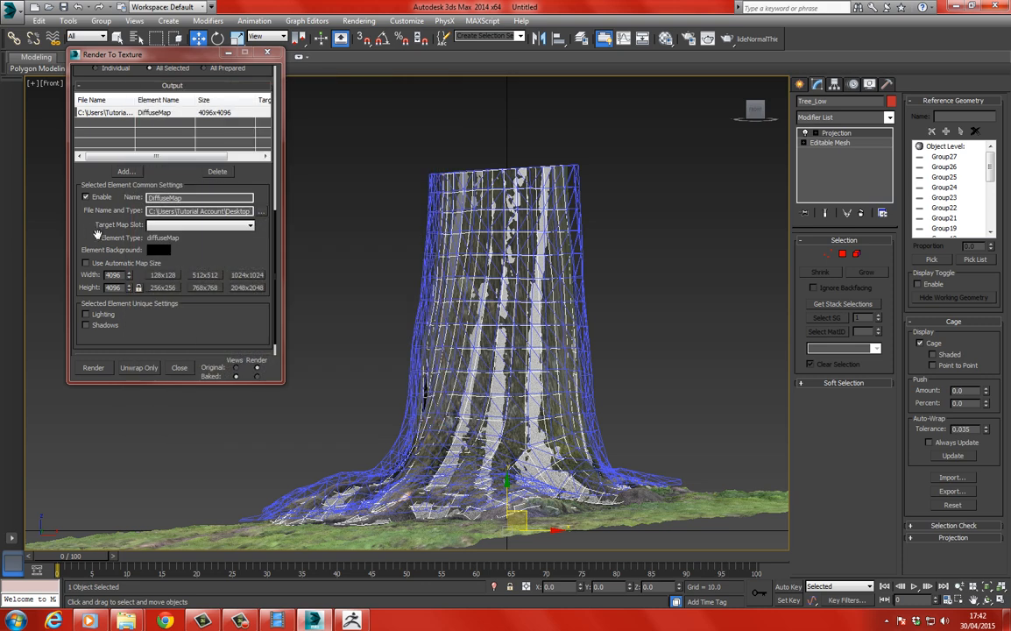
Replace the DiffuseMap output element with a NormalsMap element for Tree_Low.
left_click_drag(81, 250, 81, 307)
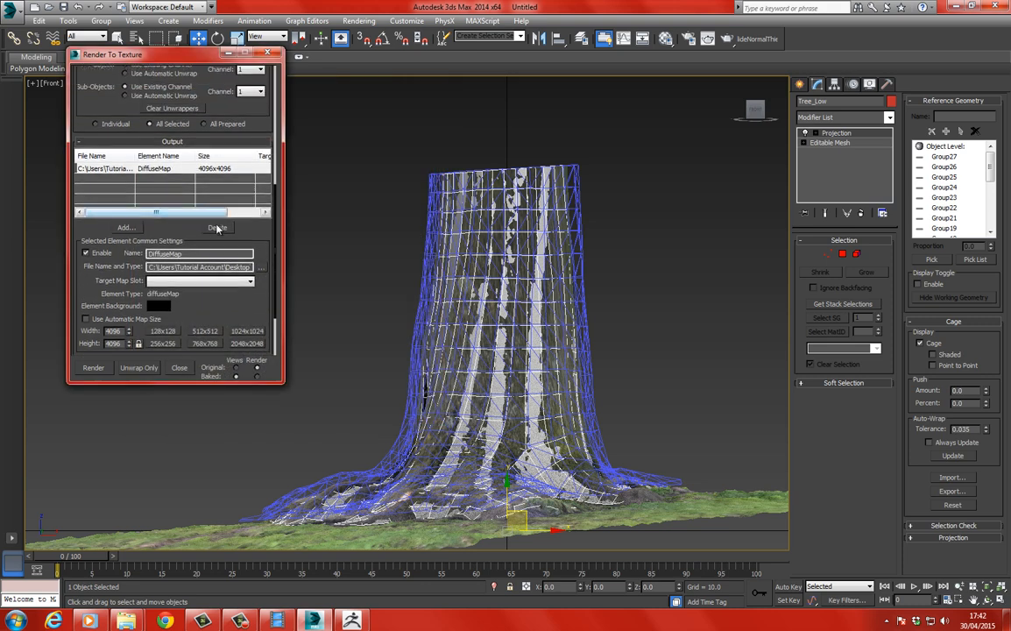
left_click(217, 229)
left_click(126, 227)
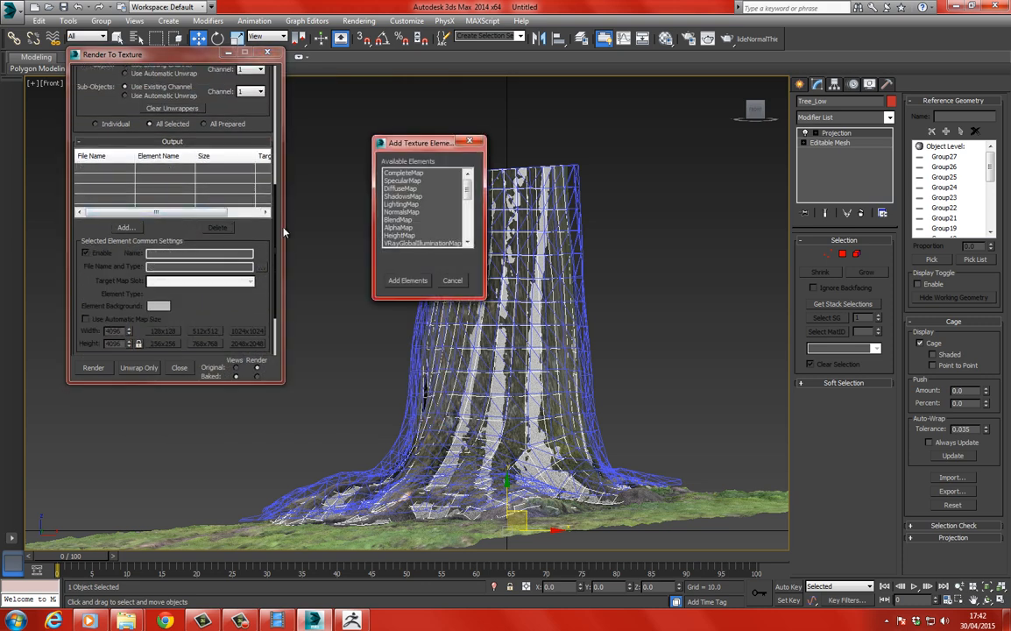
left_click(412, 213)
left_click(406, 280)
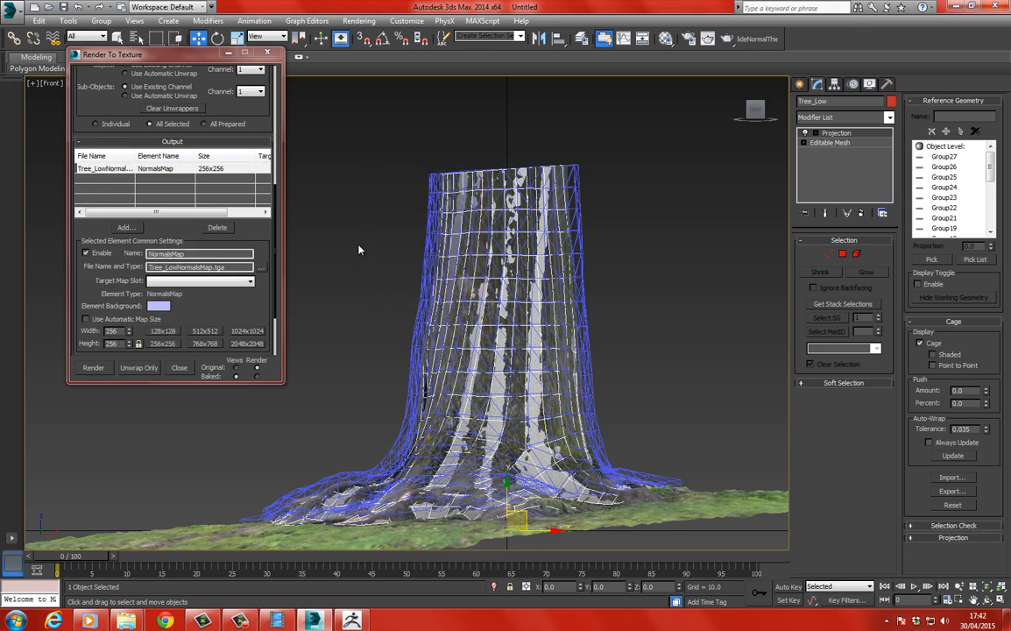
Assign the blank 19 - Default material to both the scan and the low-poly trunk, and reselect Tree_Low.
left_click(371, 191)
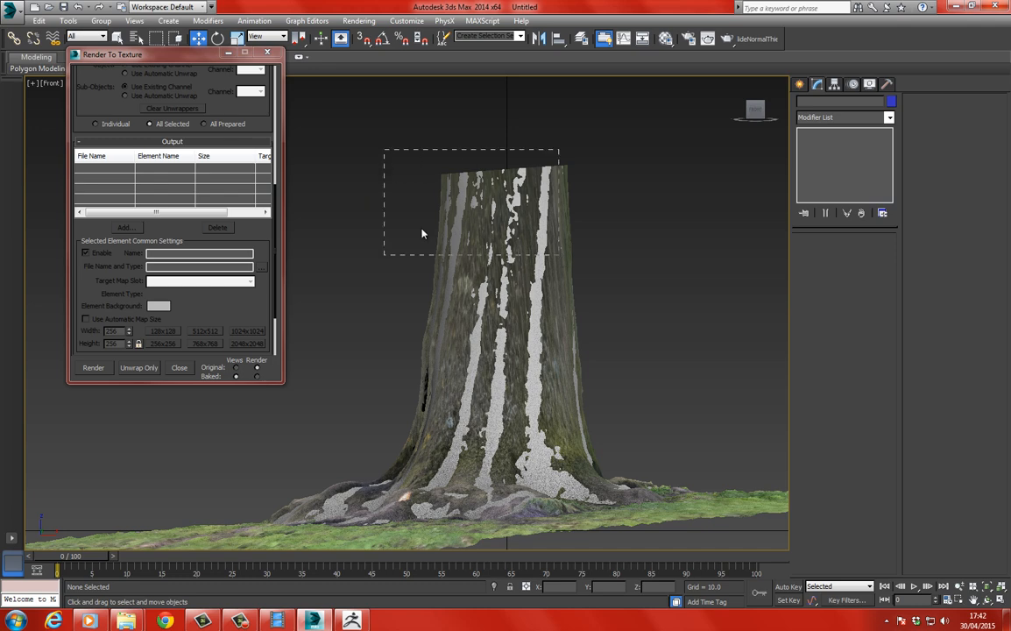
left_click_drag(421, 234, 418, 231)
key("m")
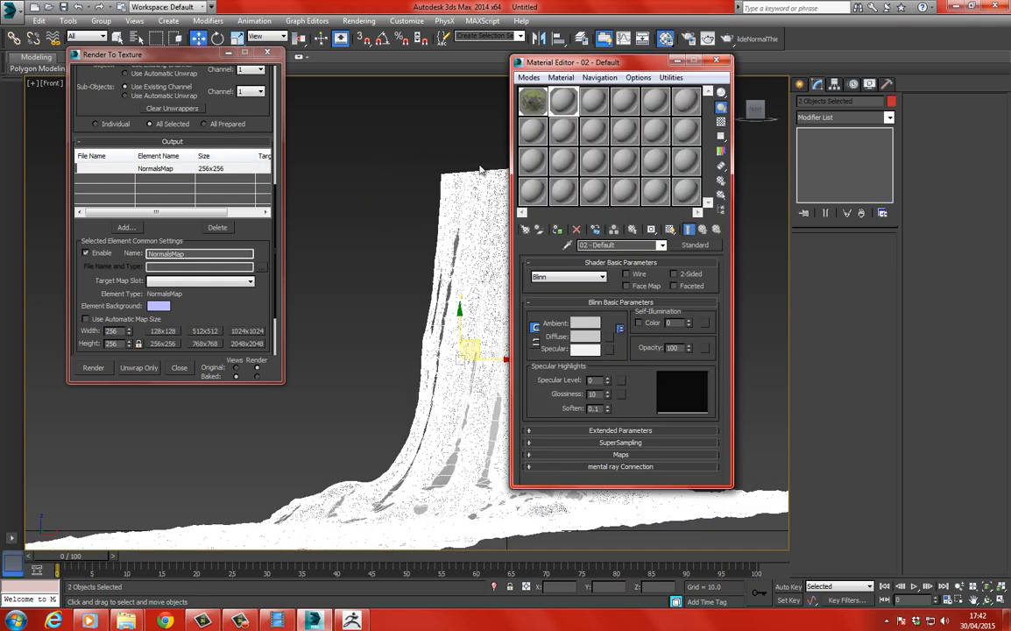
left_click(533, 191)
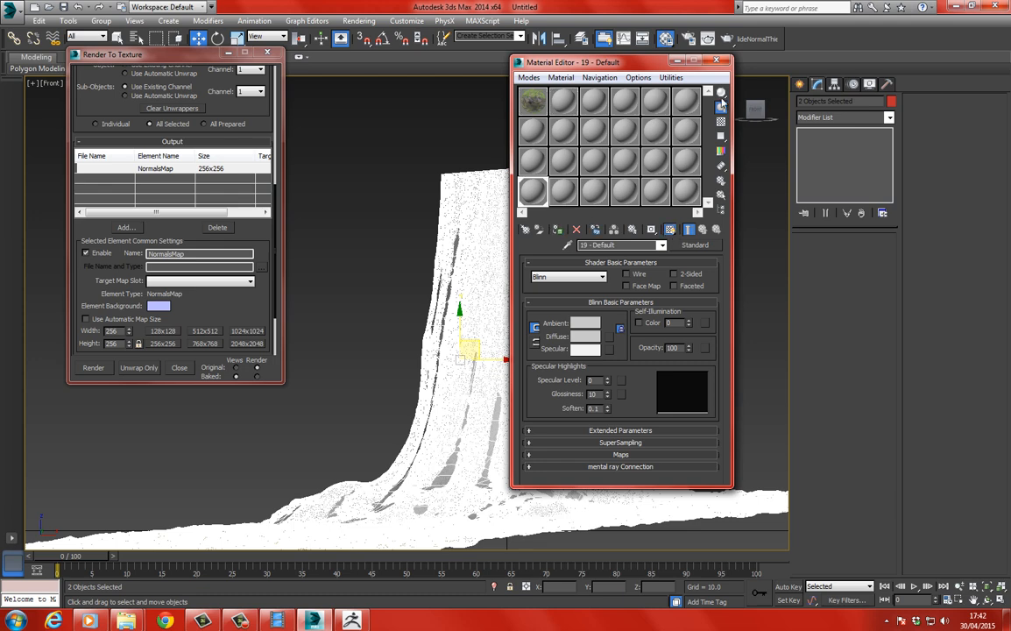
left_click(717, 61)
left_click(450, 247)
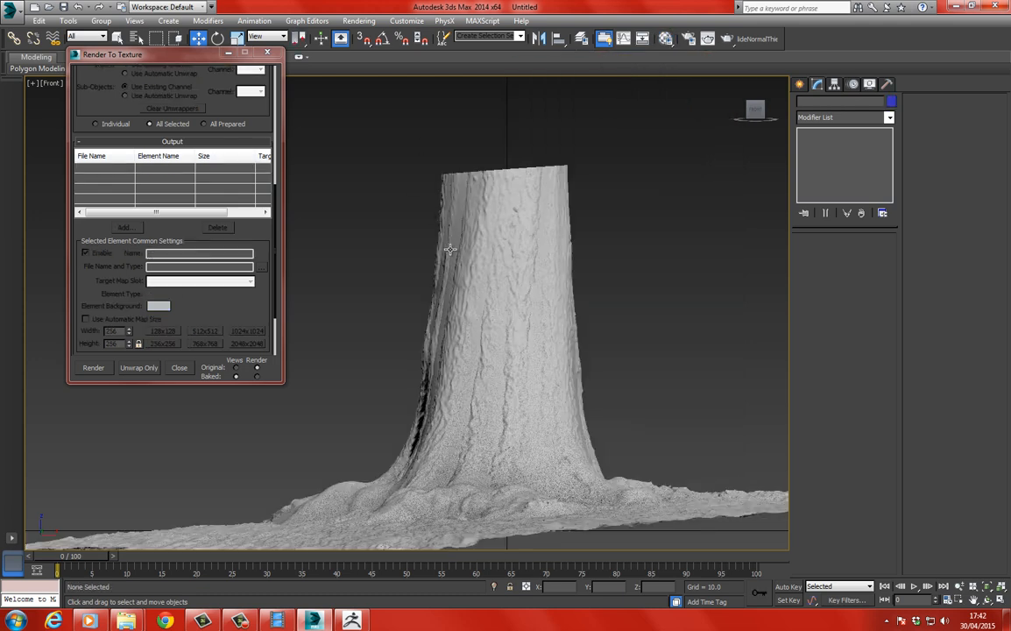
left_click(449, 248)
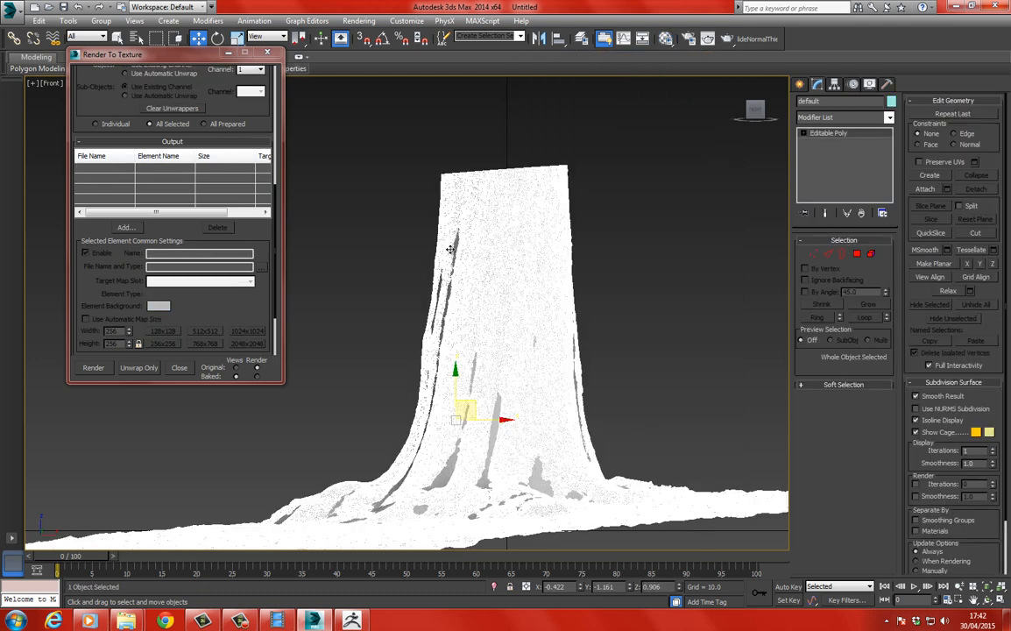
left_click(450, 249)
Set the NormalsMap output to 4096 x 4096 and save it as the Targa file Normal in the ScanData folder.
left_click_drag(210, 308, 209, 267)
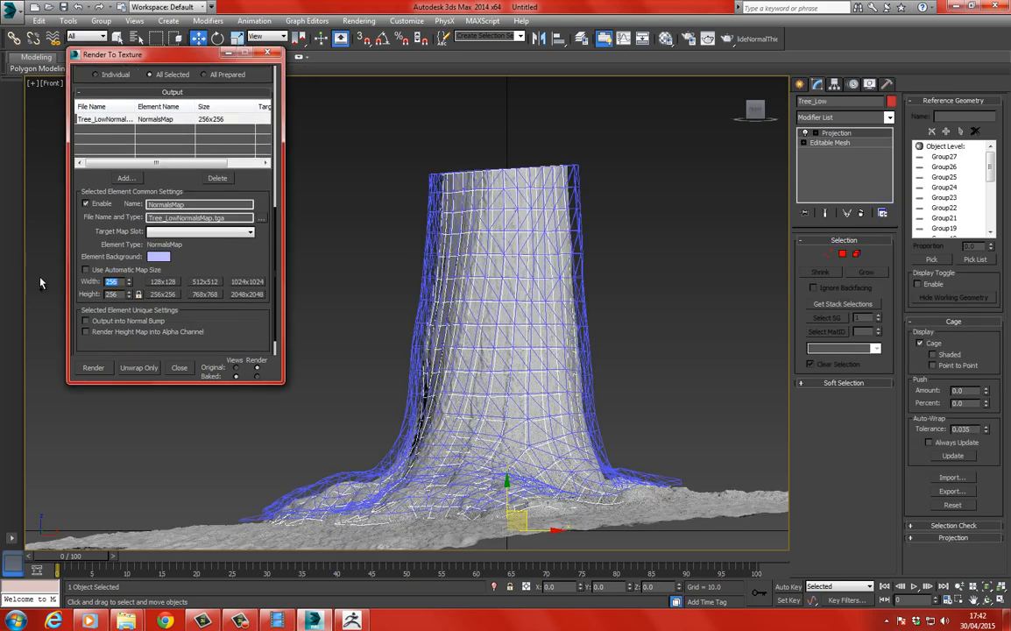
key("Tab")
left_click(262, 219)
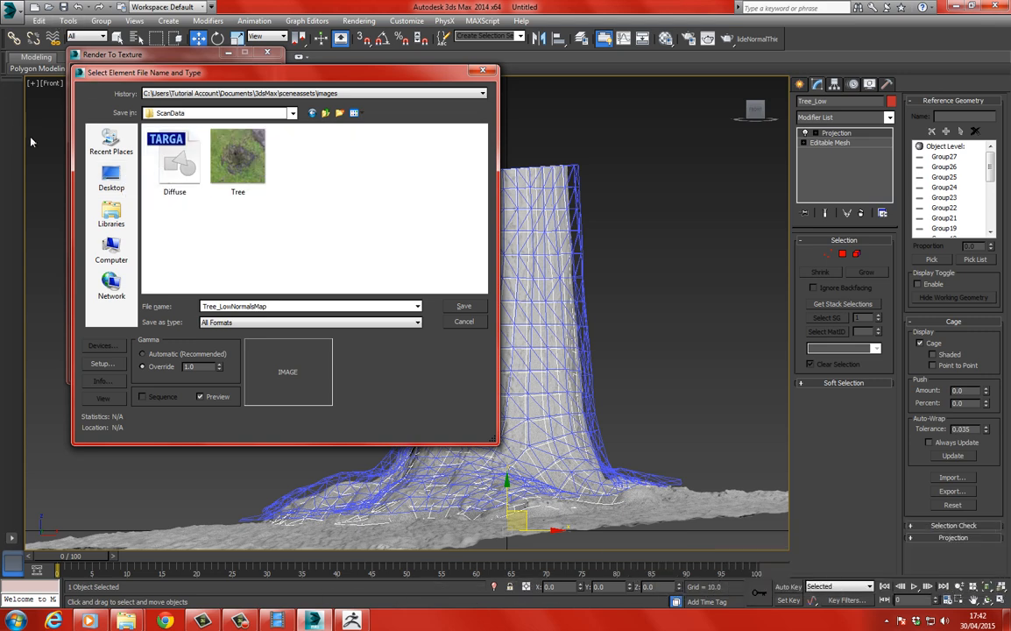
double_click(276, 304)
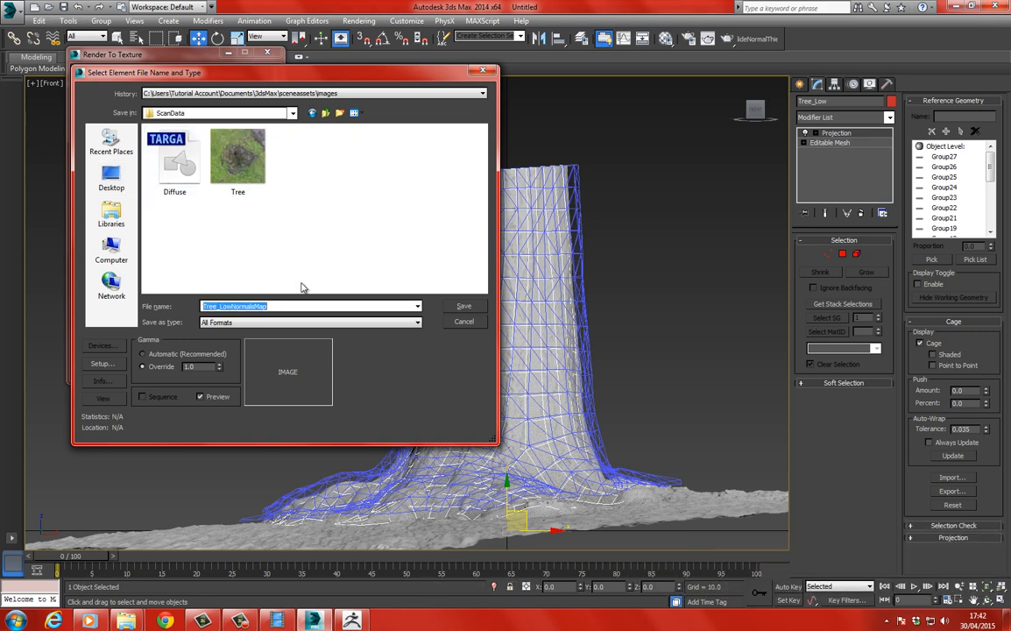
type("Normal")
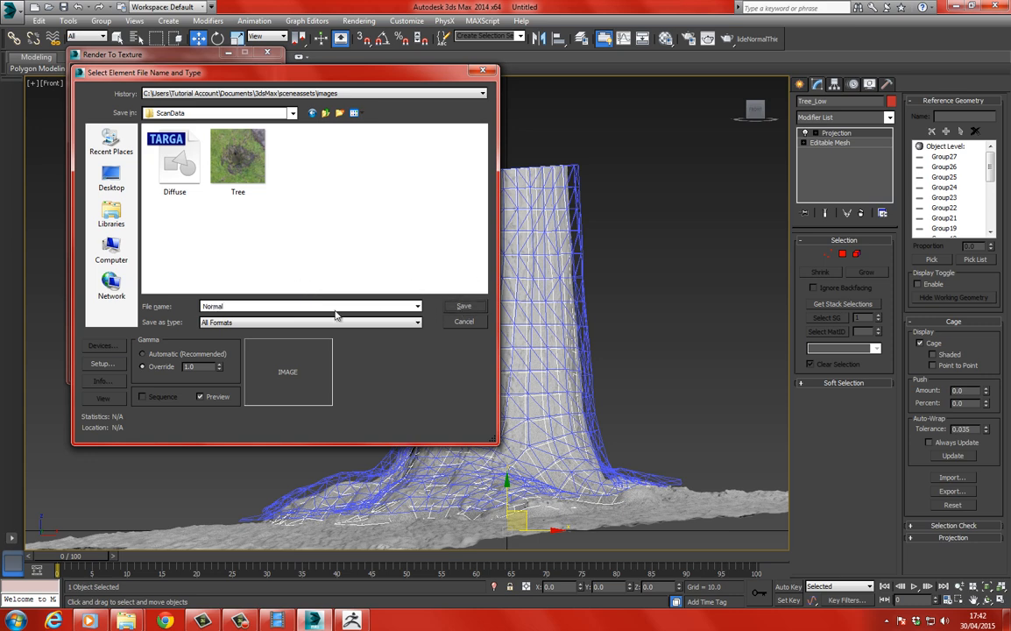
left_click(274, 323)
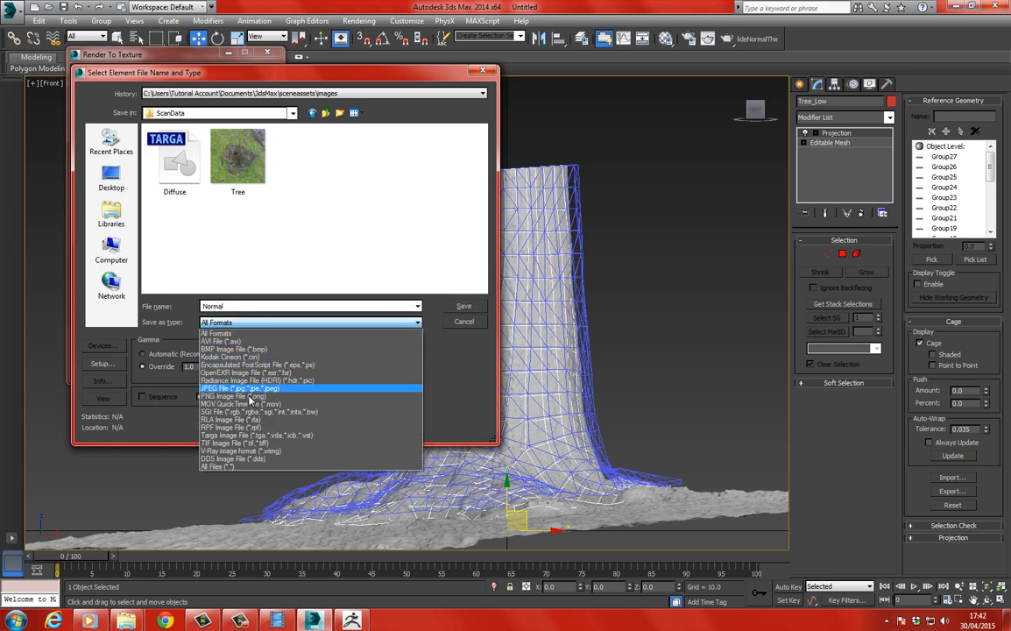
left_click(243, 436)
left_click(463, 306)
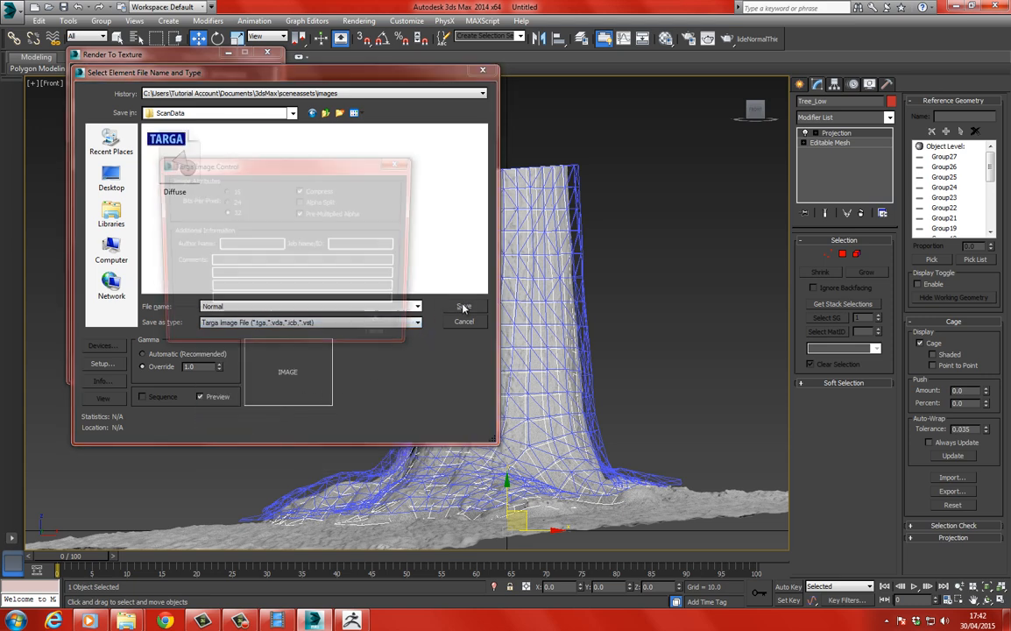
left_click(381, 326)
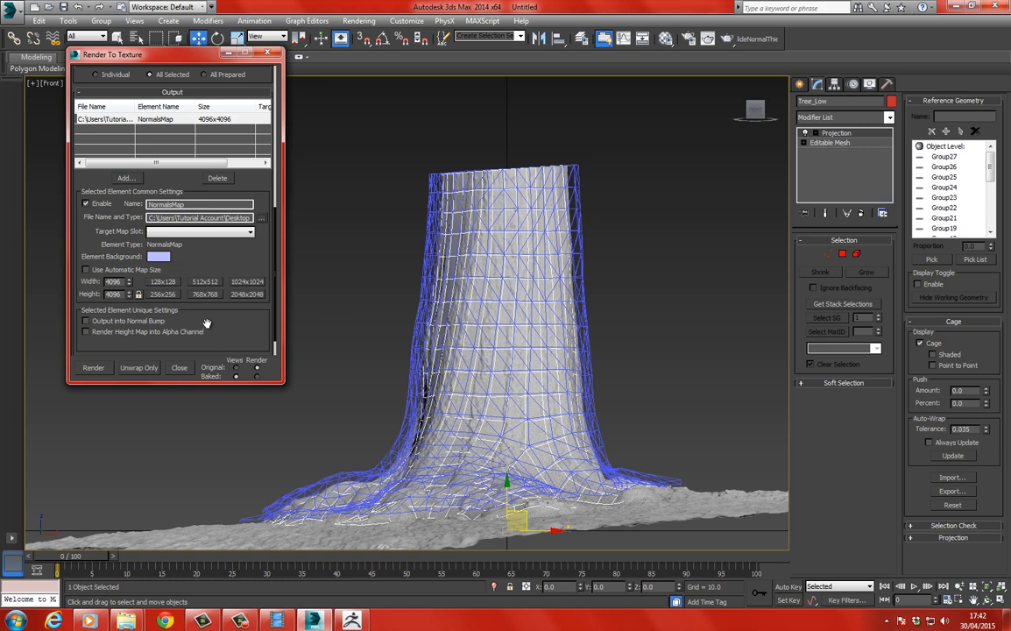
Bake the normals map without a target map slot, inspect its bark detail up close, and close the render and the baking dialog.
scroll(217, 328, "down", 1)
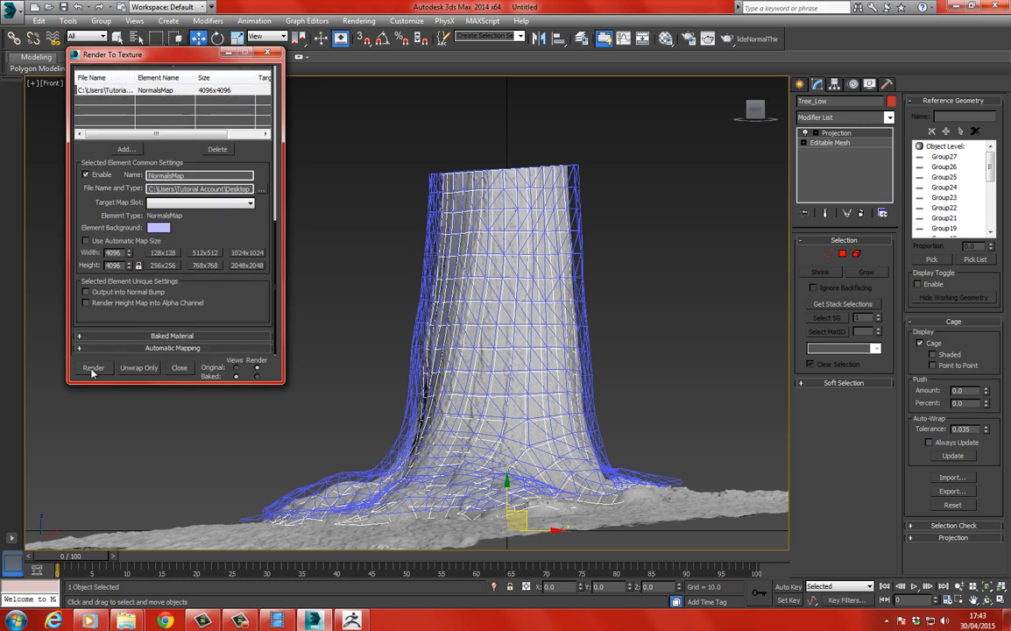
left_click(93, 368)
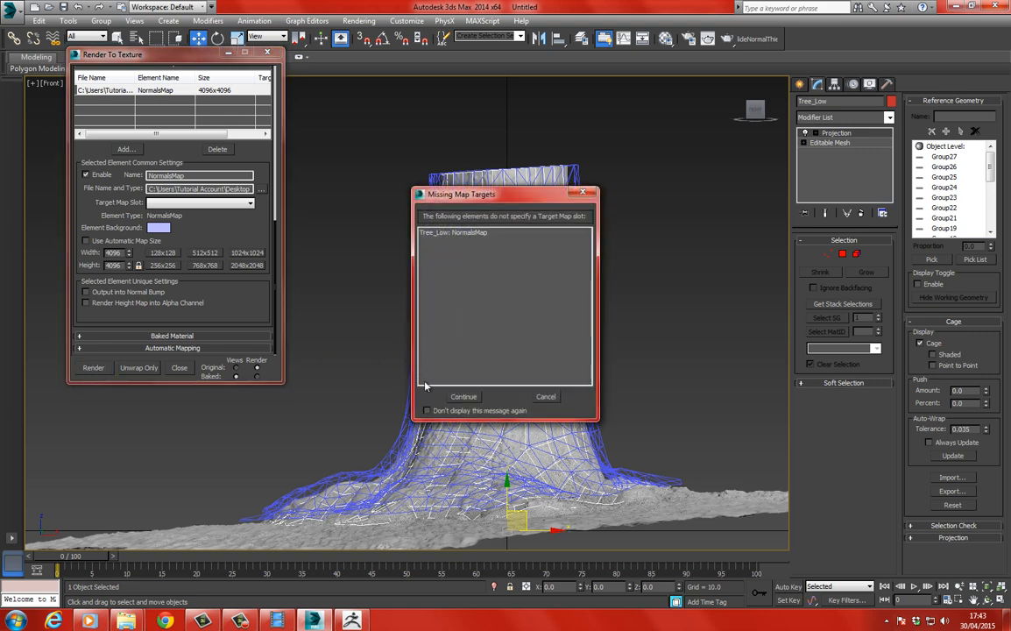
left_click(463, 396)
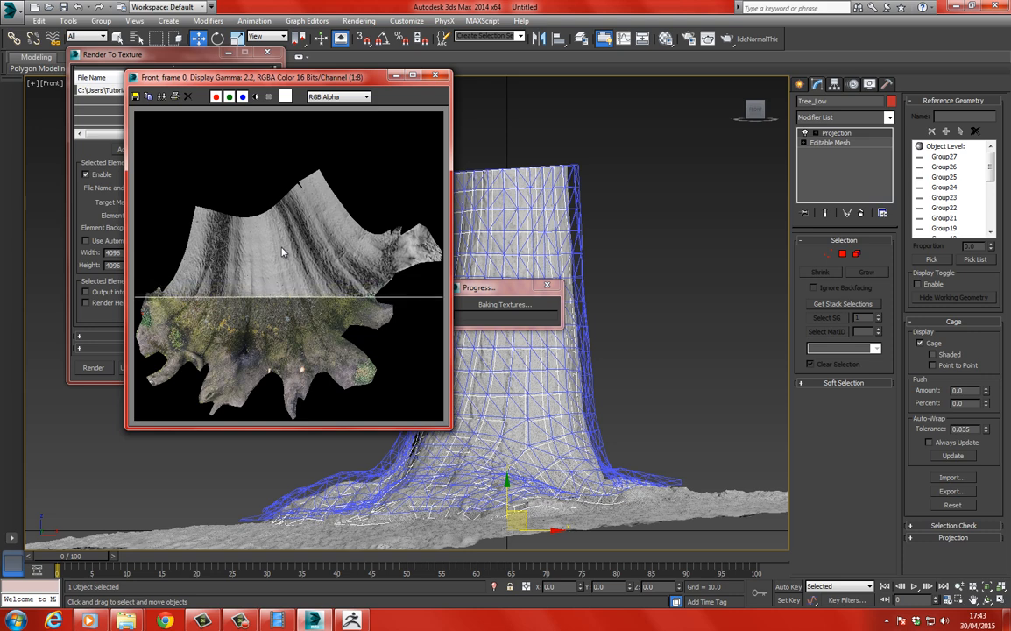
scroll(289, 232, "up", 4)
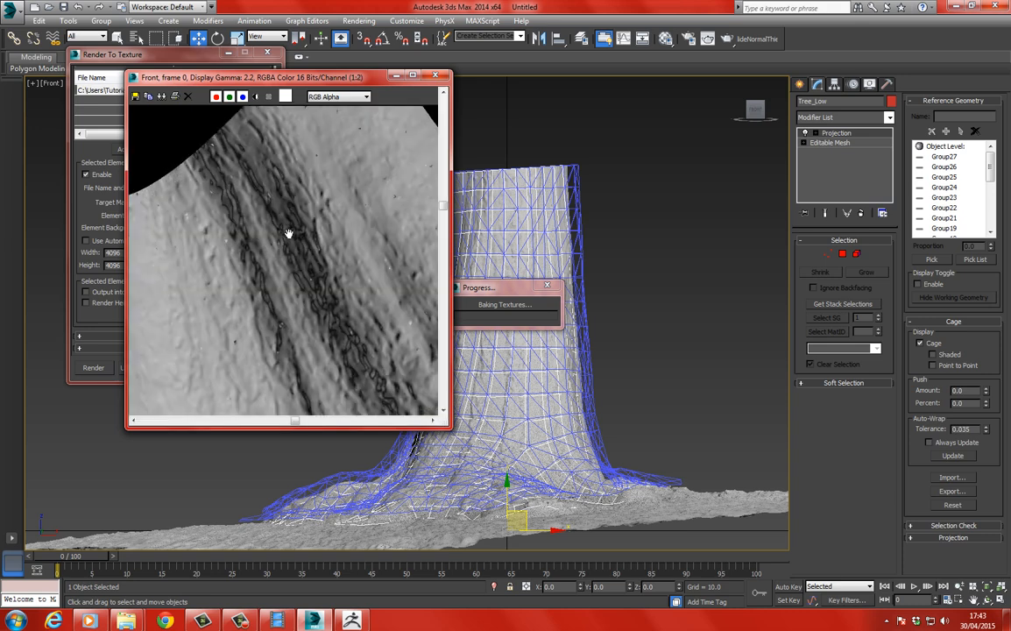
scroll(286, 234, "down", 4)
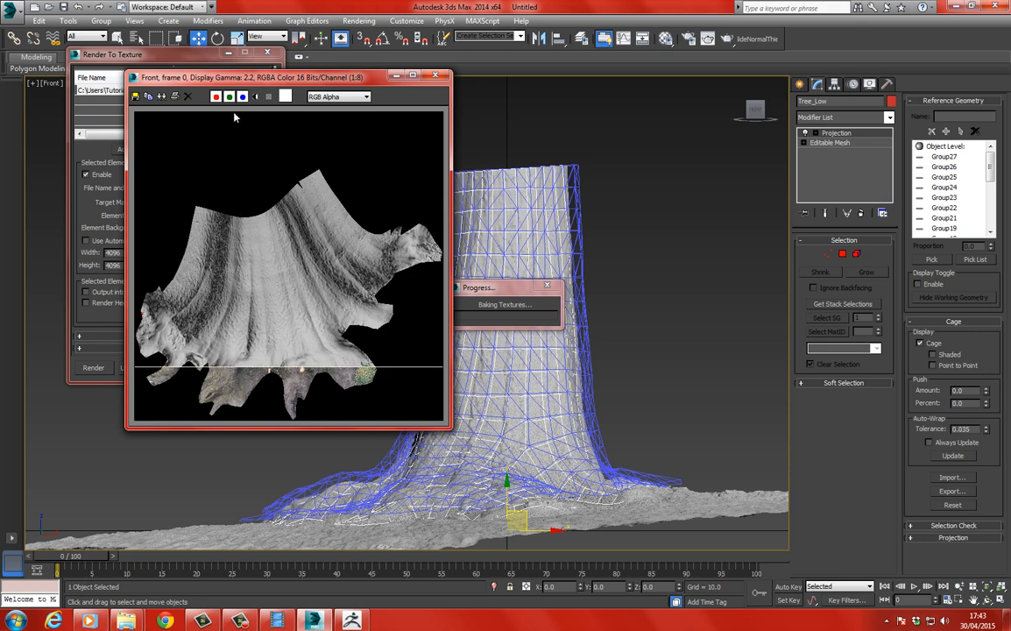
left_click_drag(188, 79, 276, 58)
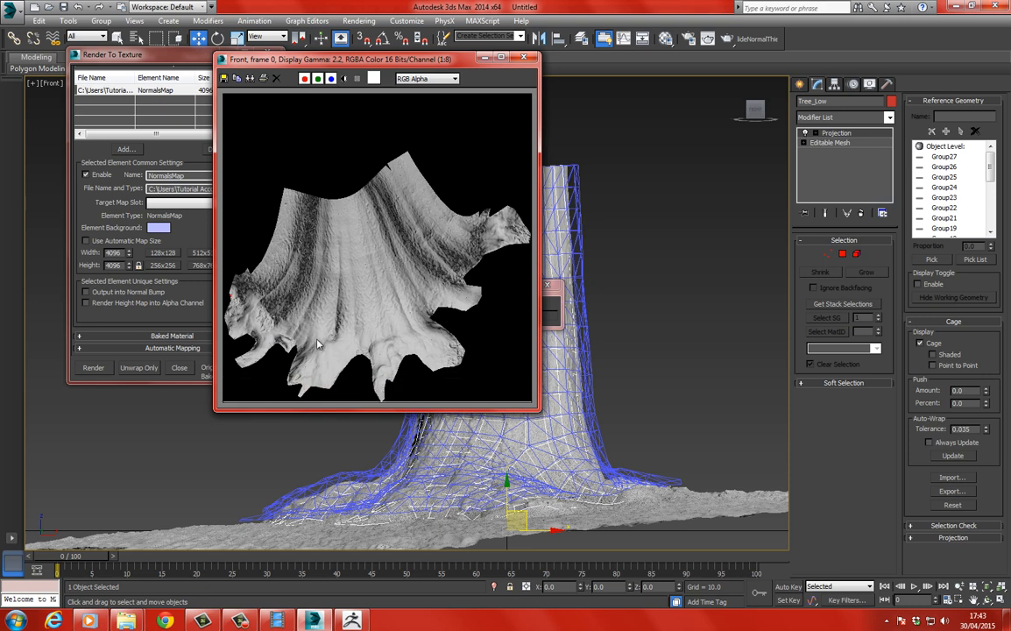
left_click(525, 59)
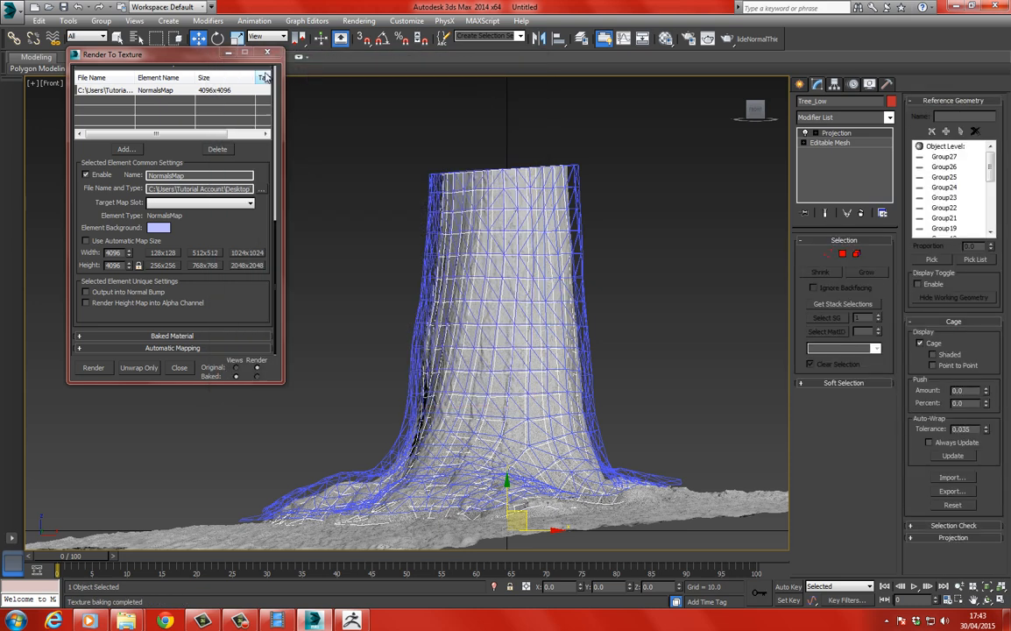
left_click(256, 55)
Switch to an orbited perspective view and hide the high-poly scan mesh.
left_click(319, 262)
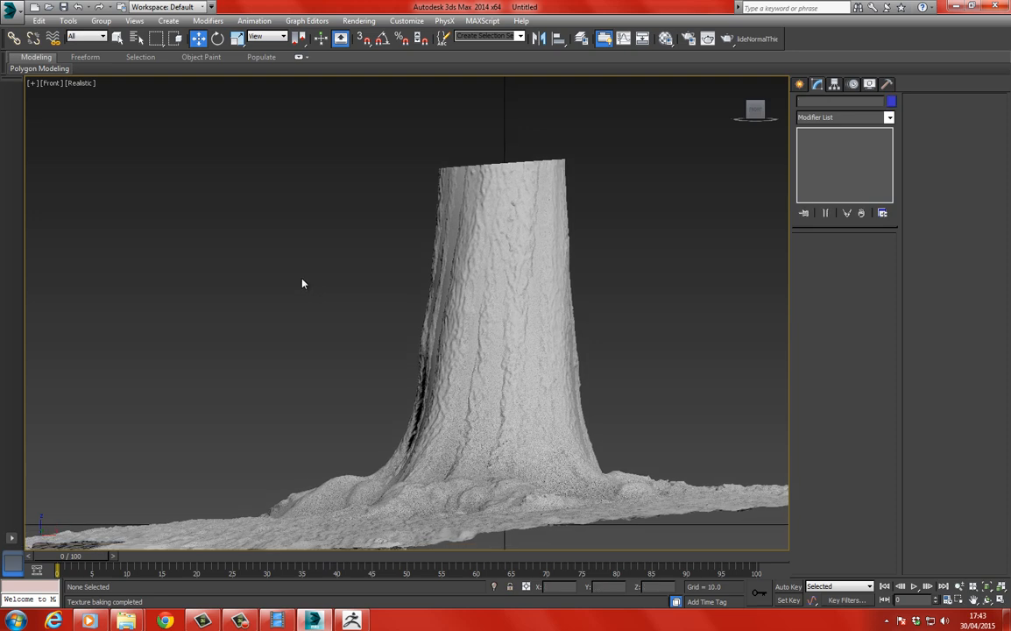
key("p")
scroll(289, 321, "down", 4)
key("ctrl+r")
left_click_drag(366, 293, 347, 314)
left_click(198, 39)
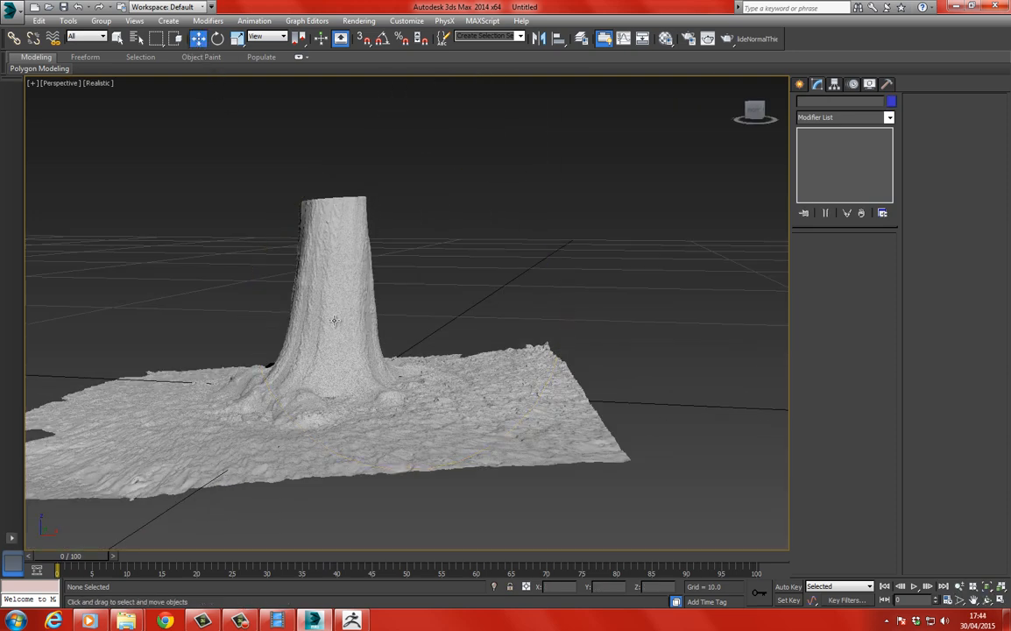
left_click(333, 321)
right_click(376, 272)
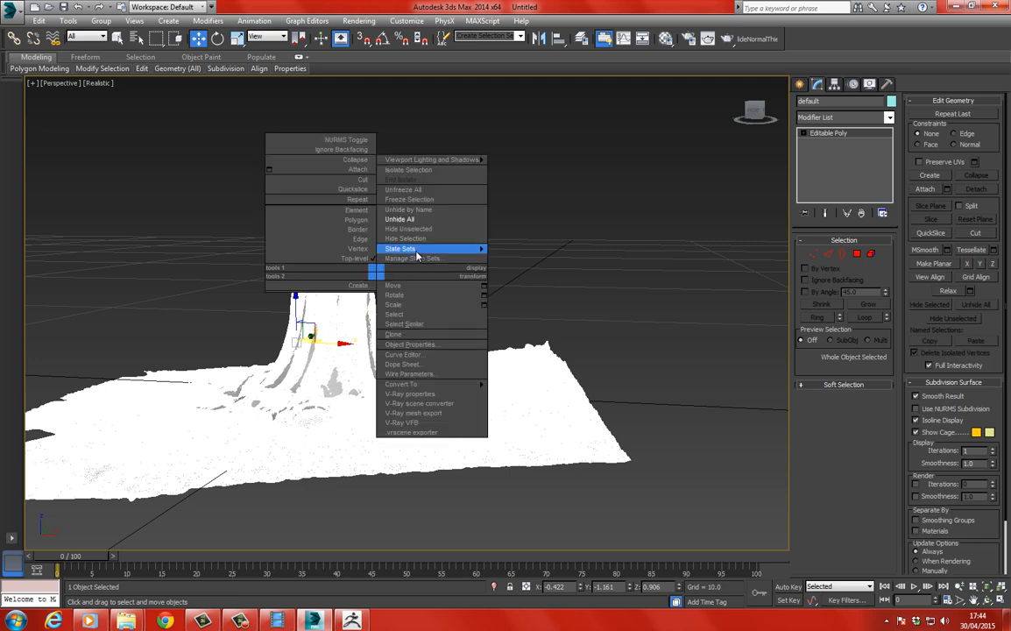
left_click(411, 238)
With Tree_Low selected, load Diffuse.tga from ScanData as the diffuse bitmap of the blank 07 - Default material.
left_click(329, 316)
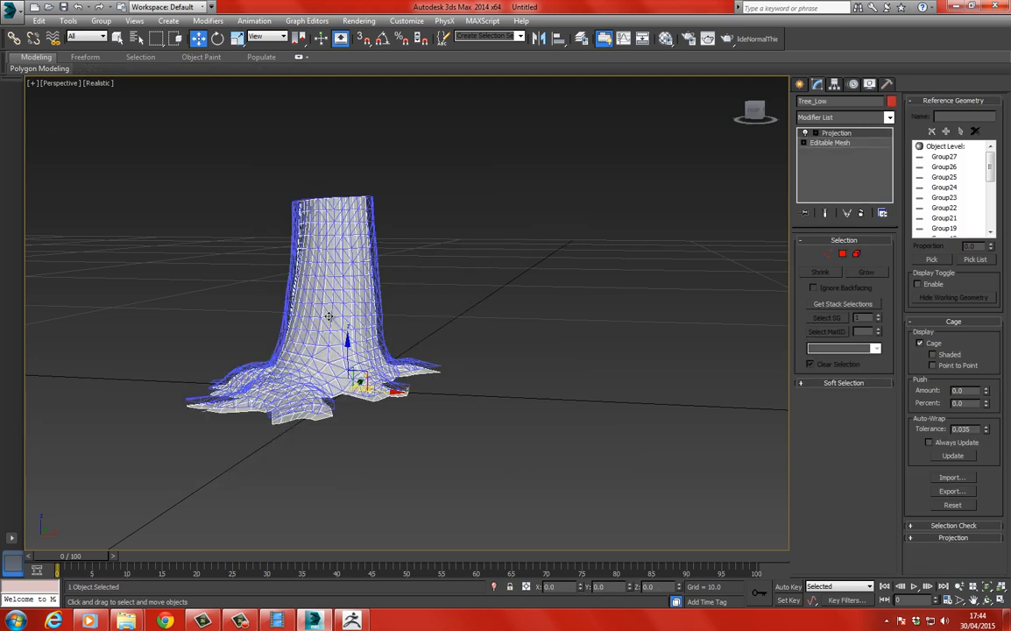
middle_click_drag(329, 317, 340, 317)
middle_click_drag(347, 314, 399, 292)
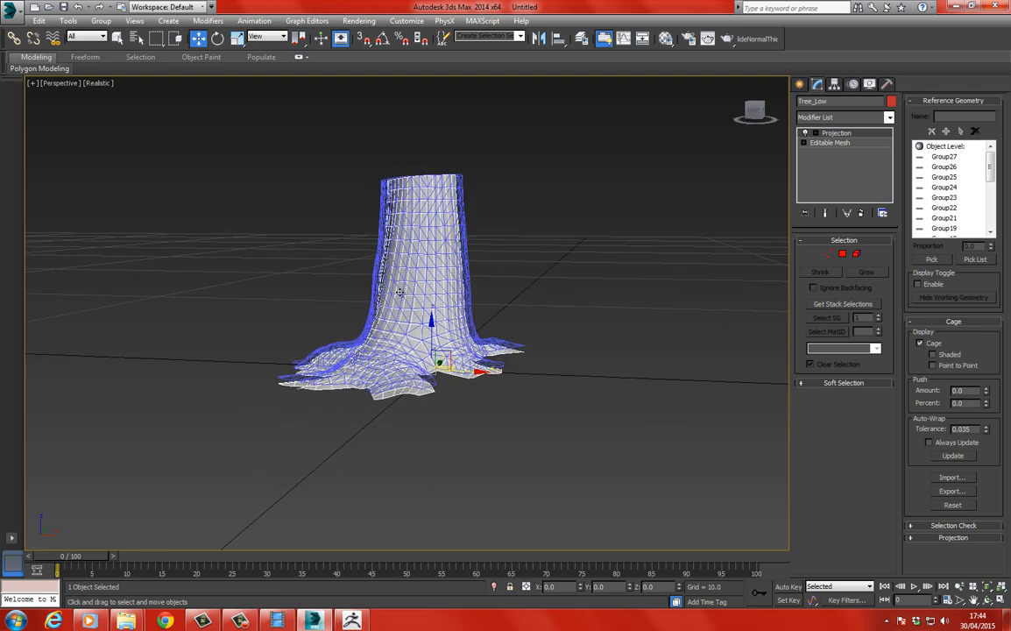
key("m")
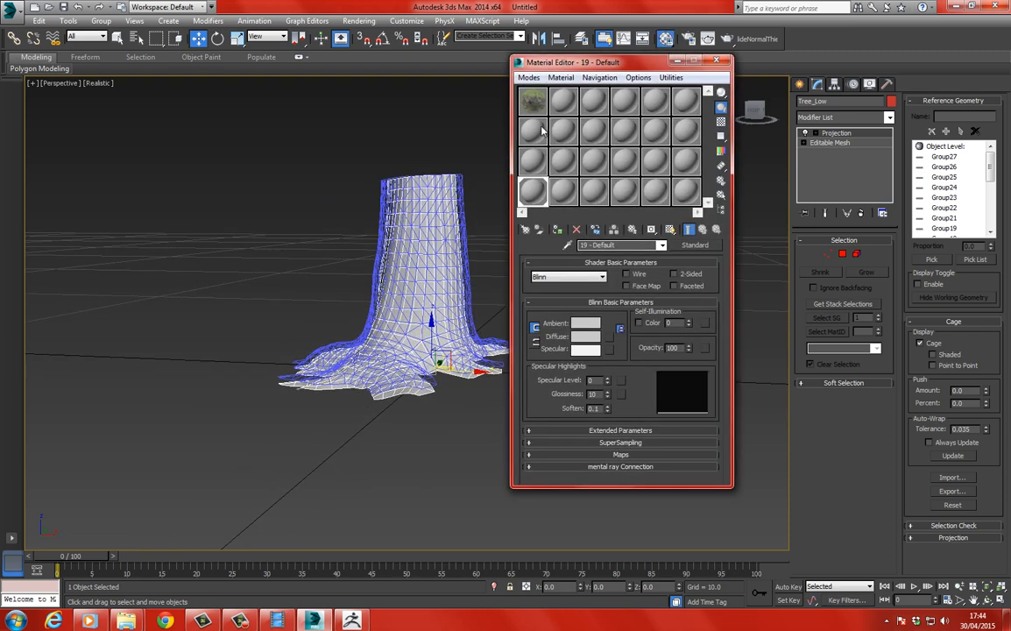
left_click(530, 130)
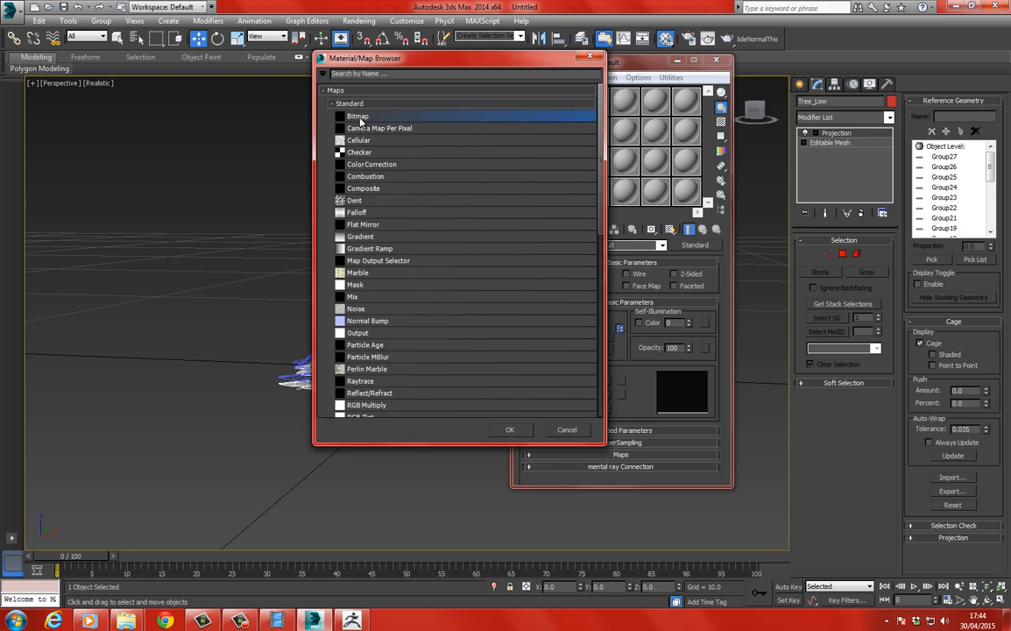
double_click(359, 117)
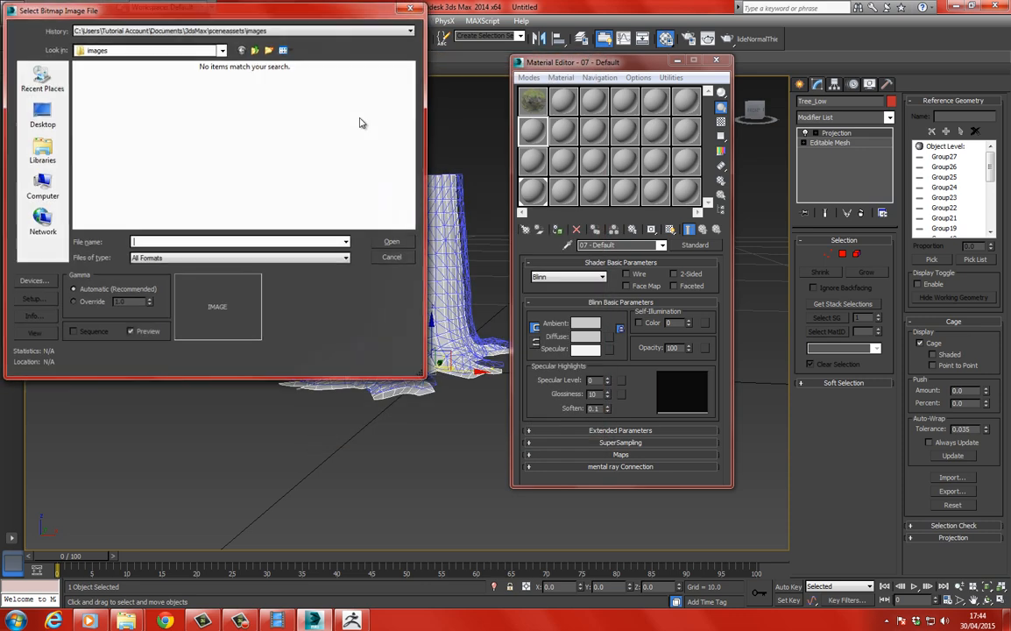
double_click(95, 95)
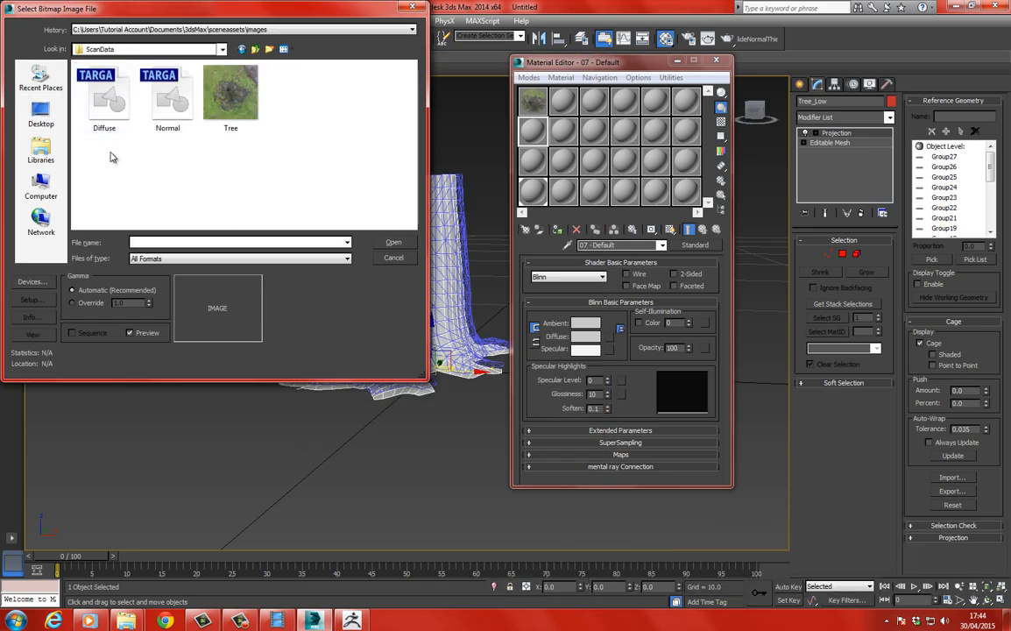
left_click(104, 98)
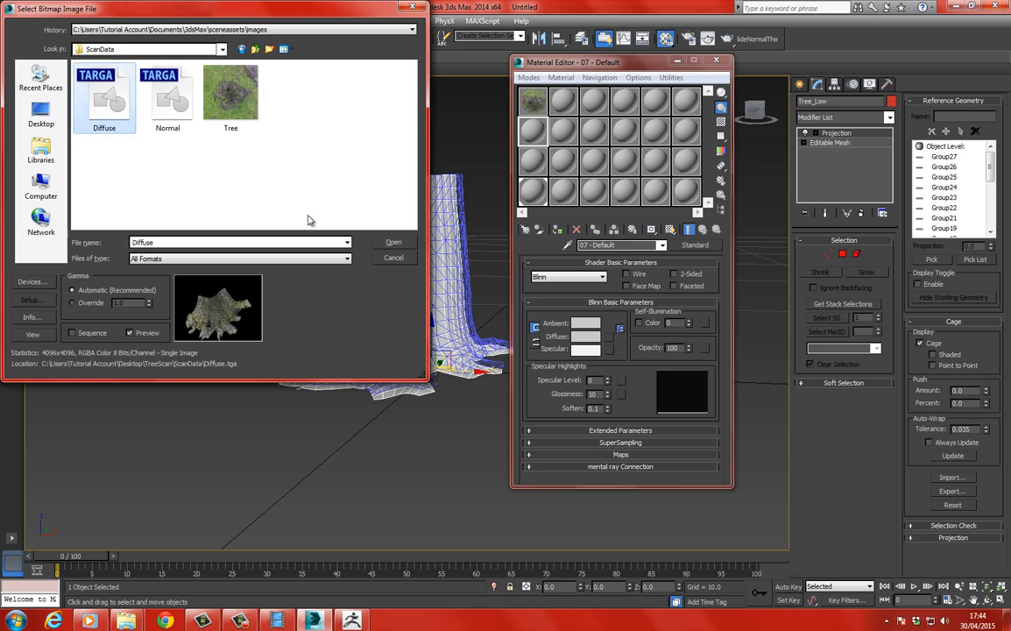
left_click(393, 242)
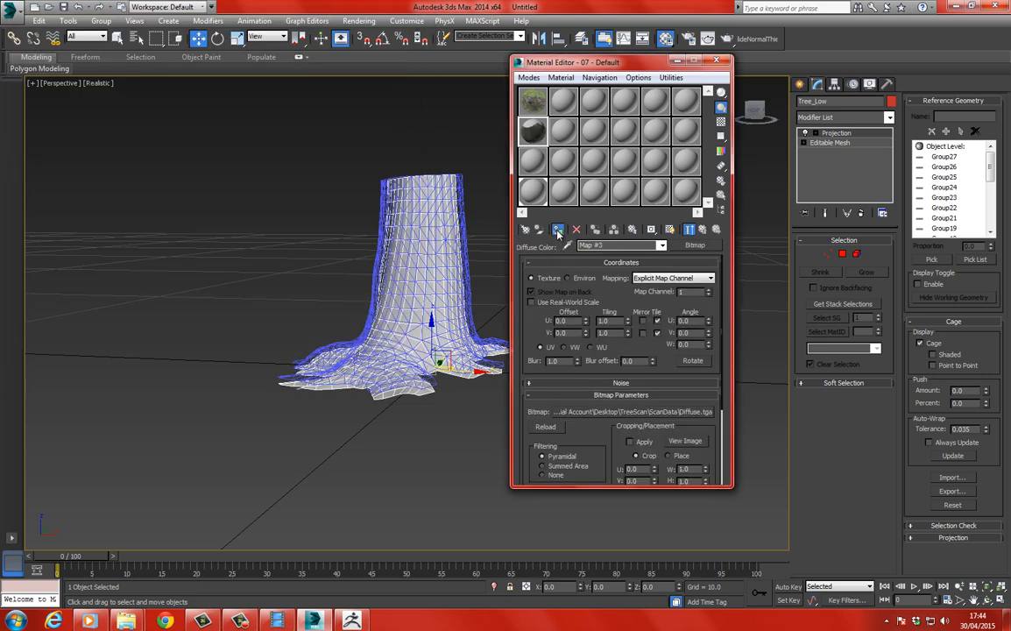
Assign the material with the baked diffuse map to Tree_Low and show its texture in the viewport.
left_click(558, 233)
left_click(347, 224)
left_click(463, 251)
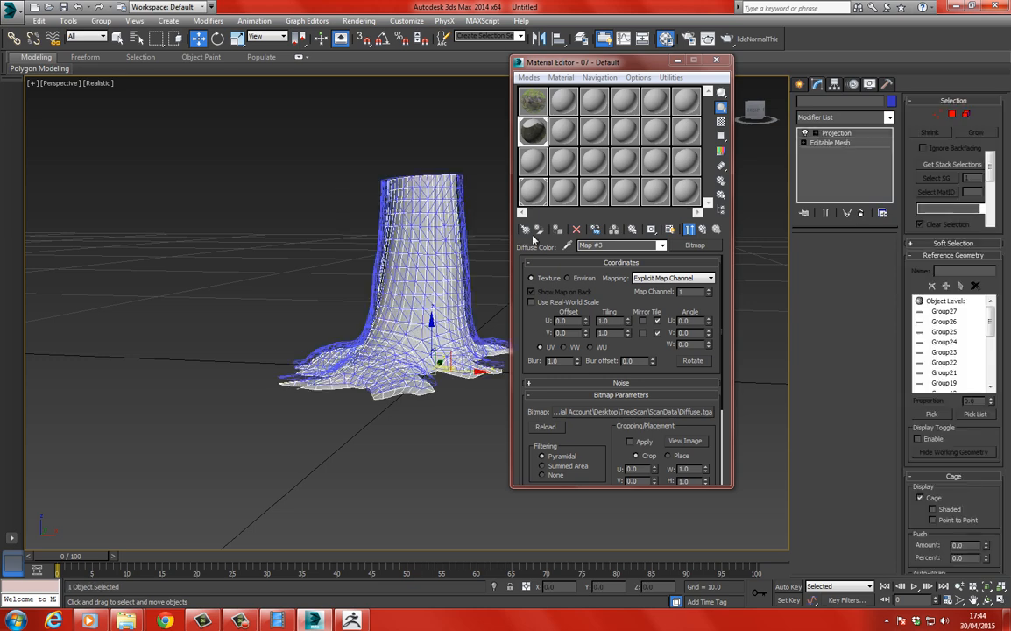
left_click(558, 231)
left_click(669, 230)
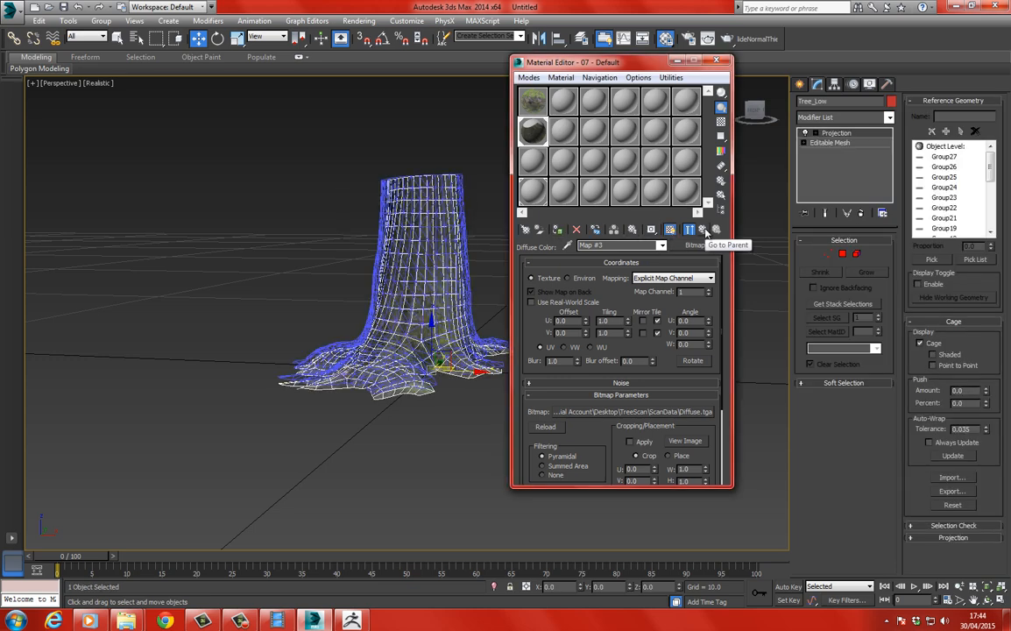
Return to the top level of the 07 - Default material, deselect Tree_Low and examine the baked diffuse texture on the trunk and roots.
left_click(704, 230)
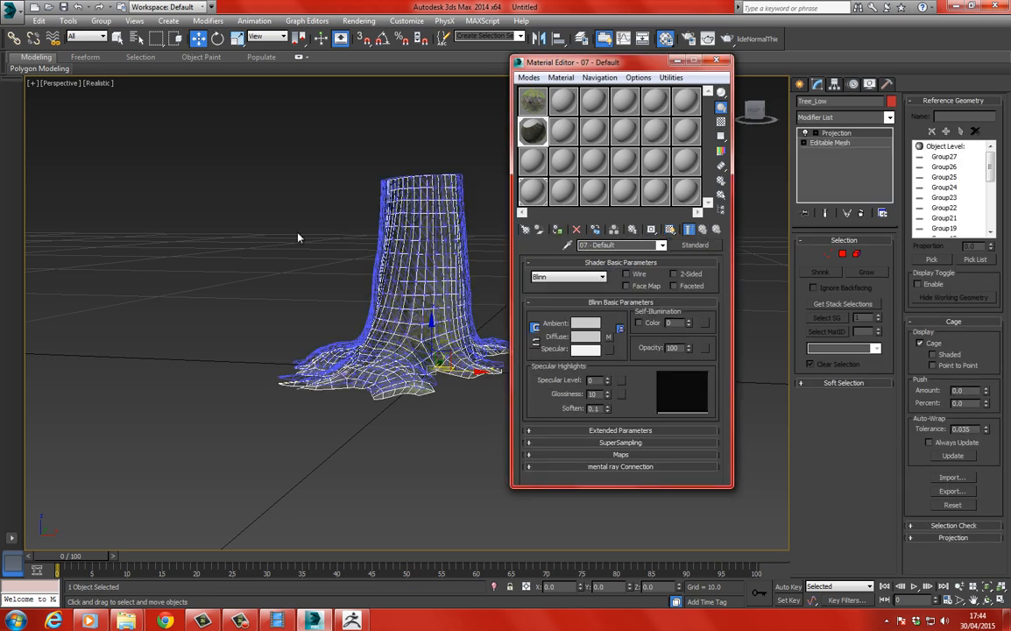
left_click(268, 209)
middle_click_drag(337, 285, 267, 207)
left_click(322, 233)
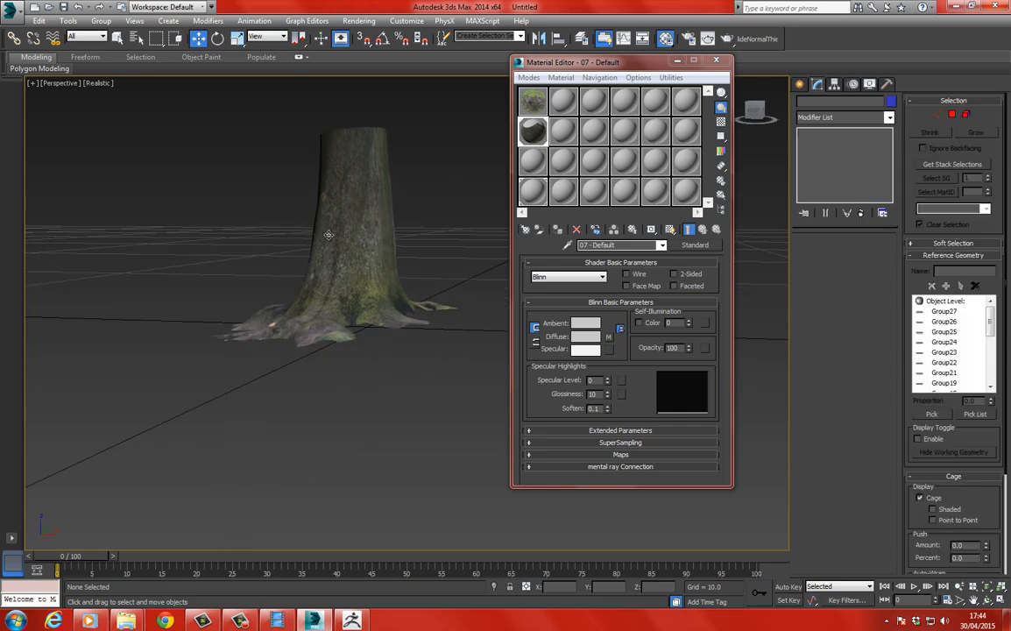
key("z")
key("z")
middle_click_drag(320, 278, 377, 202, "alt")
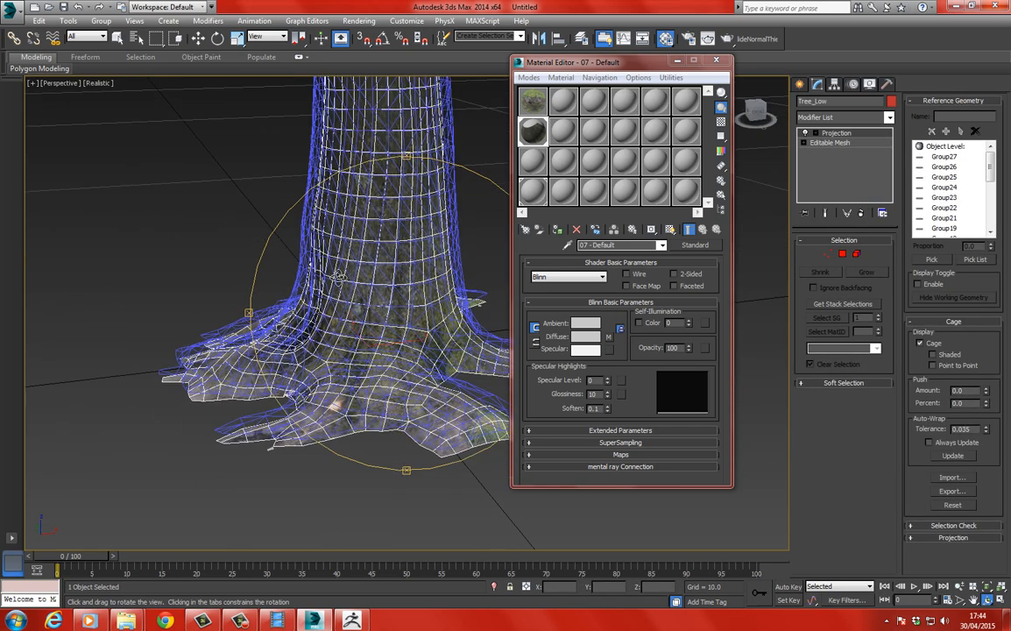
left_click(199, 39)
left_click(230, 206)
scroll(230, 207, "up", 3)
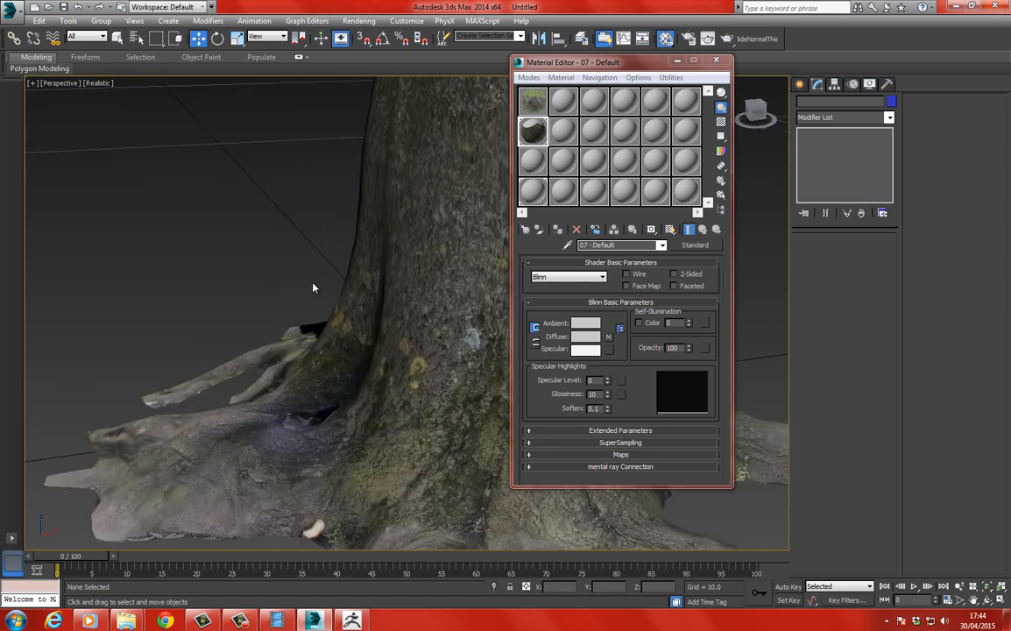
middle_click_drag(313, 287, 248, 268)
middle_click_drag(341, 187, 373, 257)
scroll(341, 247, "down", 5)
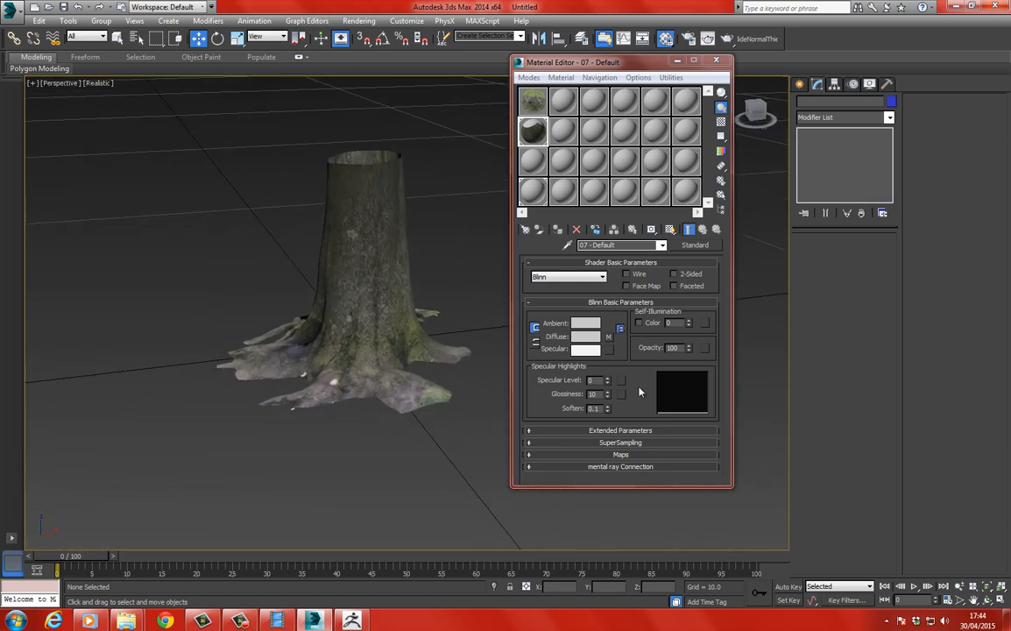
Set the material's bump amount to 100 and assign a Normal Bump map to the bump channel.
left_click(615, 455)
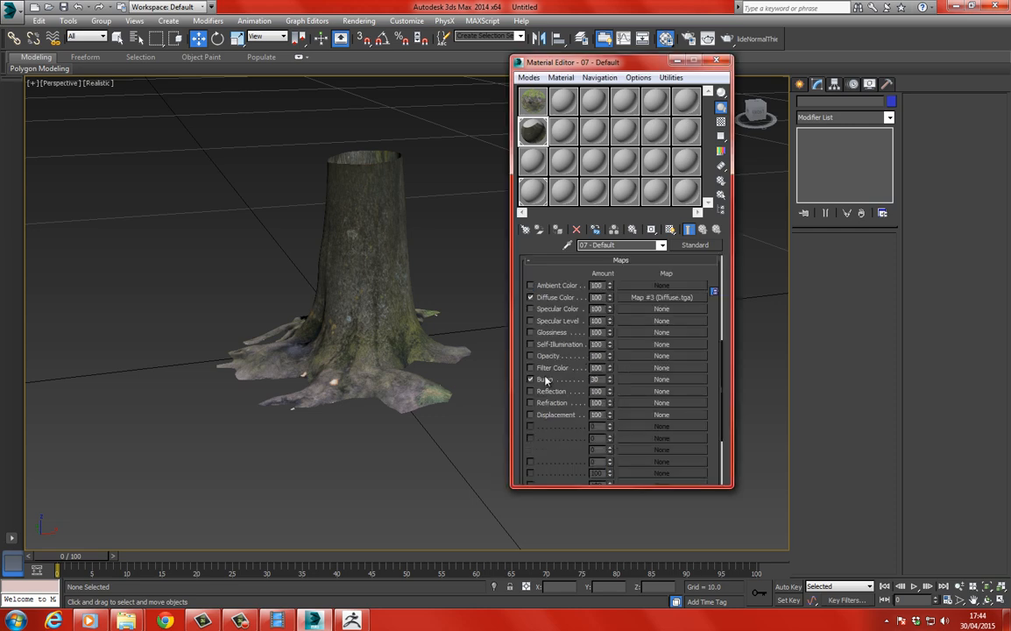
left_click_drag(602, 379, 398, 335)
type("100")
left_click(639, 382)
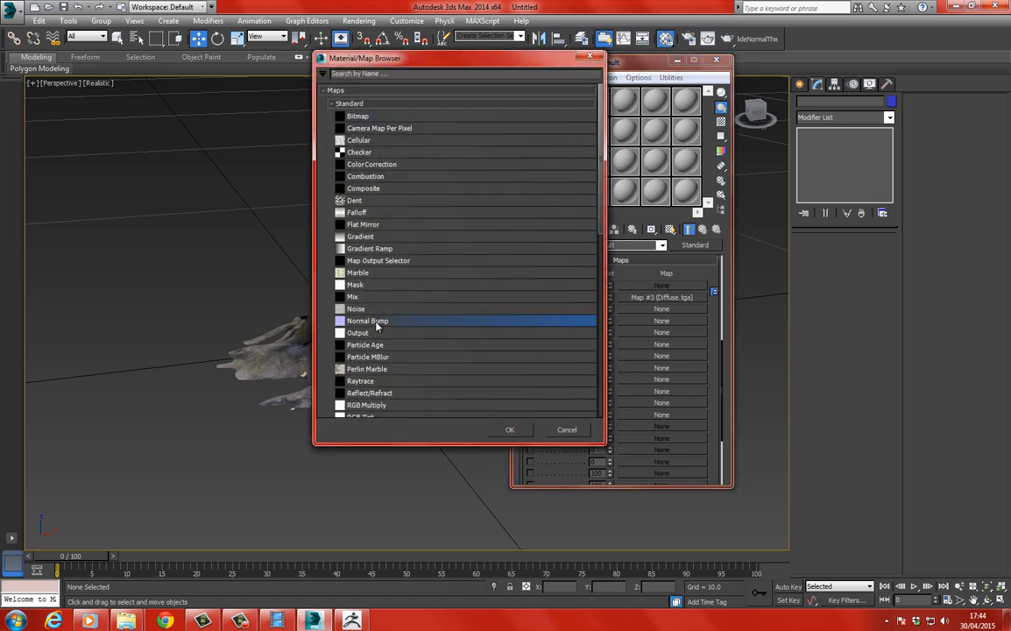
double_click(368, 321)
Load Normal.tga from ScanData as a bitmap in the Normal slot of the Normal Bump map.
left_click(614, 281)
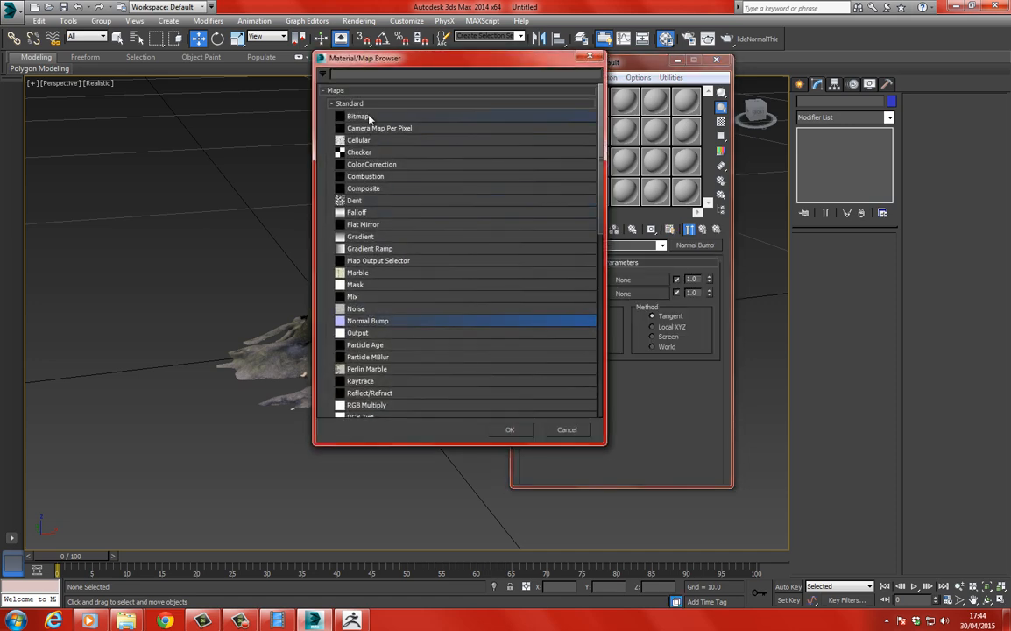
double_click(367, 117)
left_click(167, 99)
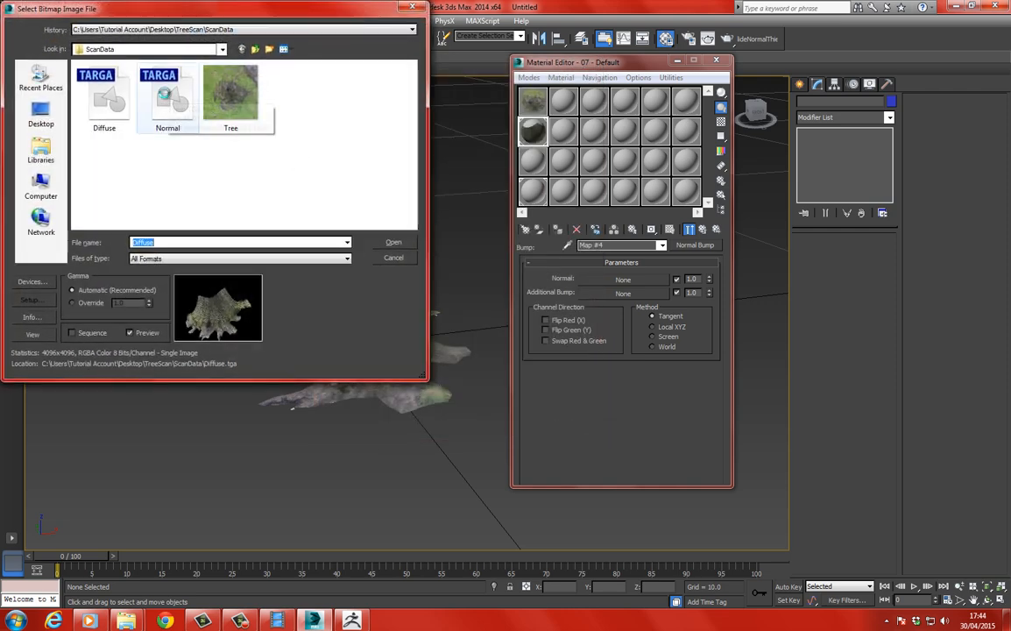
left_click(394, 244)
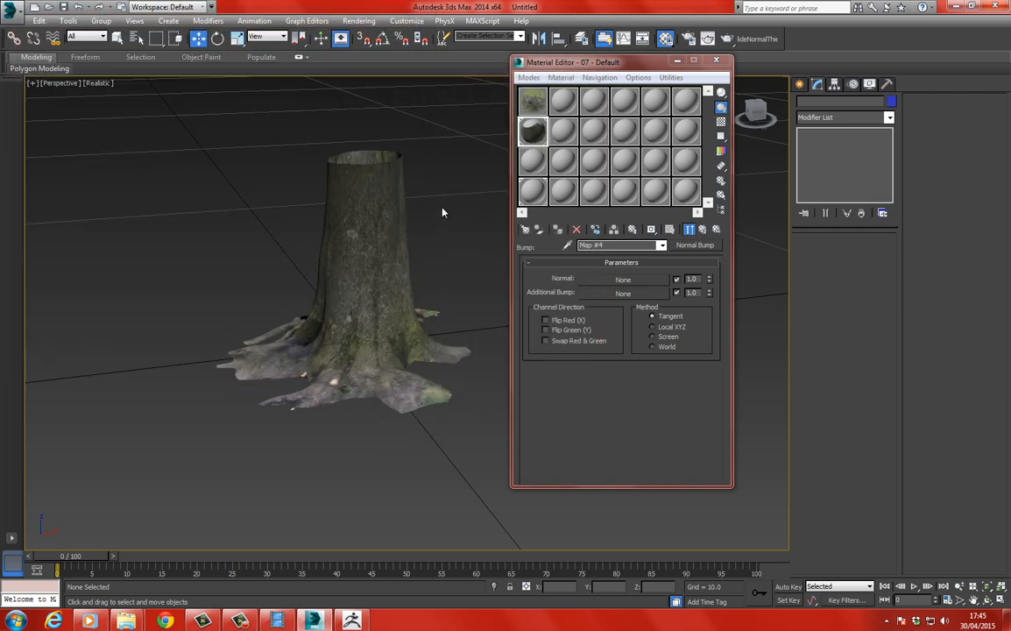
Preview the normal map bitmap on the trunk, examine its bark detail and return to the top level of the material.
left_click(670, 229)
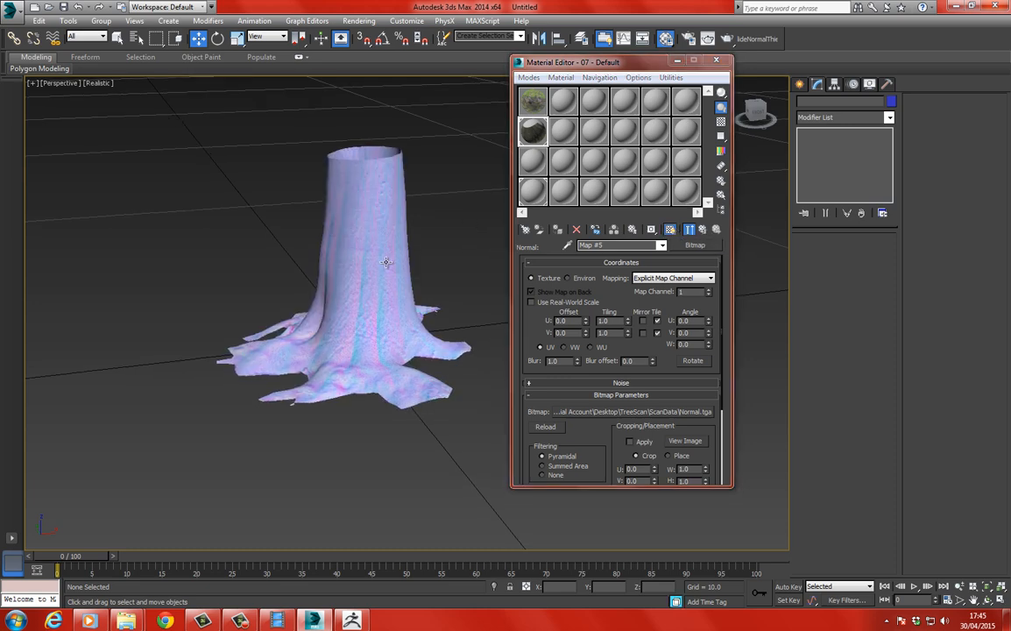
scroll(326, 255, "up", 6)
scroll(376, 253, "down", 3)
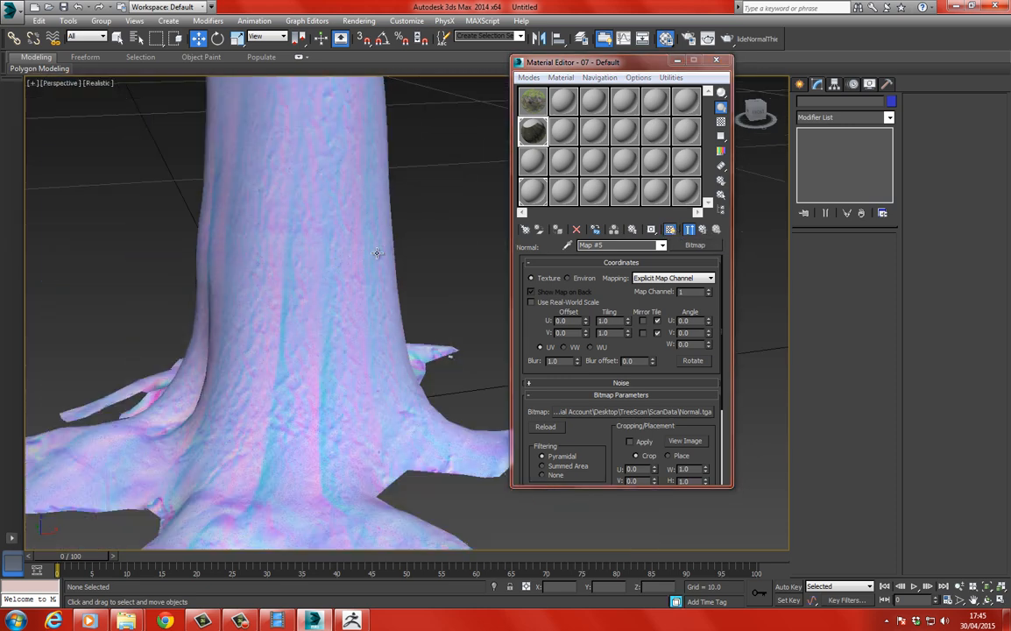
left_click(701, 229)
left_click(701, 228)
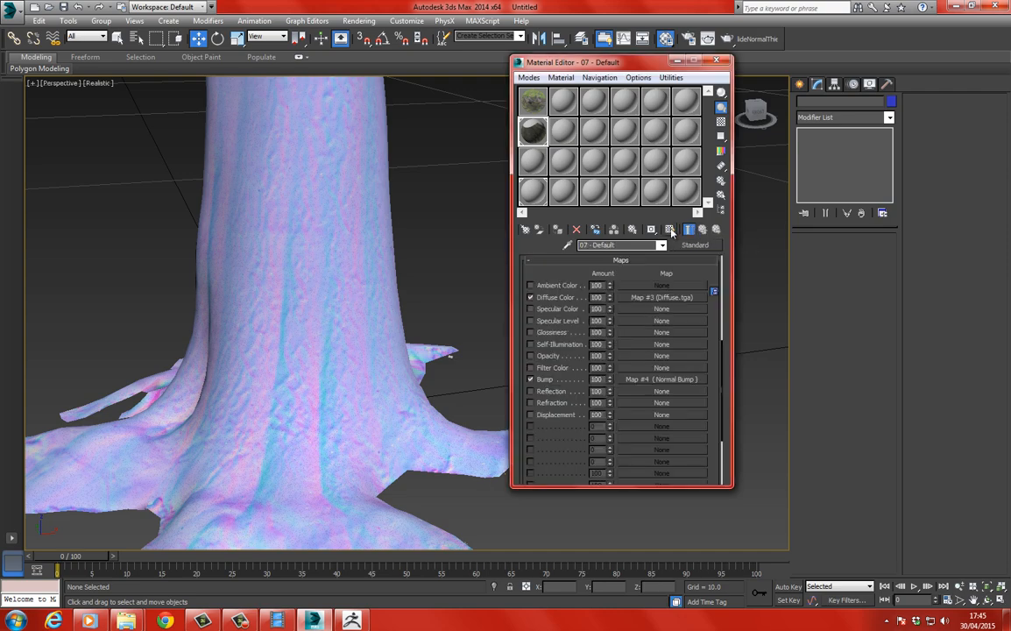
Show the complete shaded material on the trunk in the viewport, check the result and close the Material Editor.
left_click(670, 228)
scroll(354, 210, "down", 5)
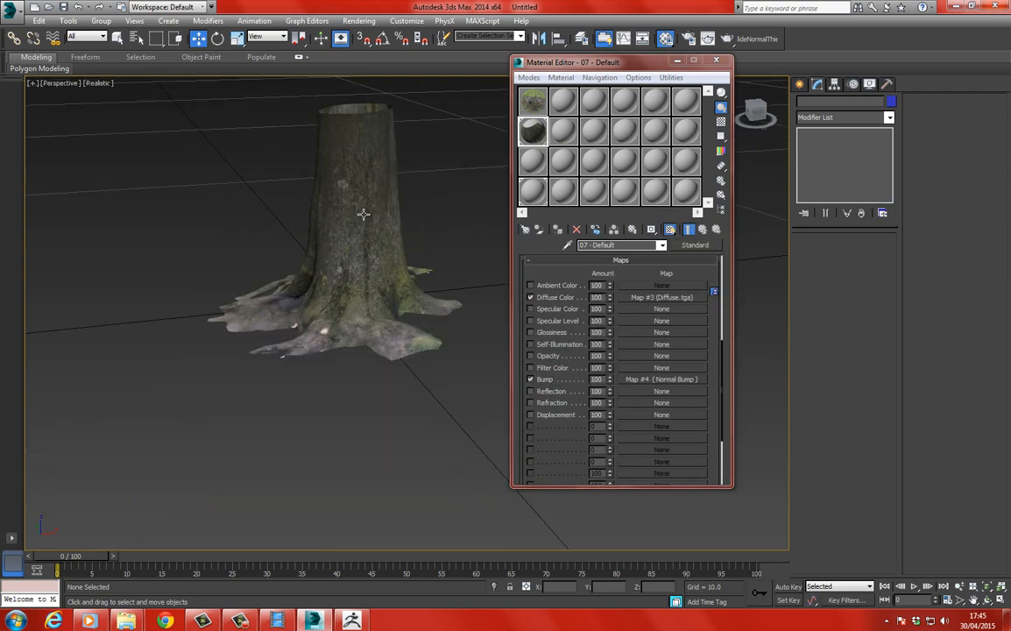
middle_click_drag(361, 215, 375, 246)
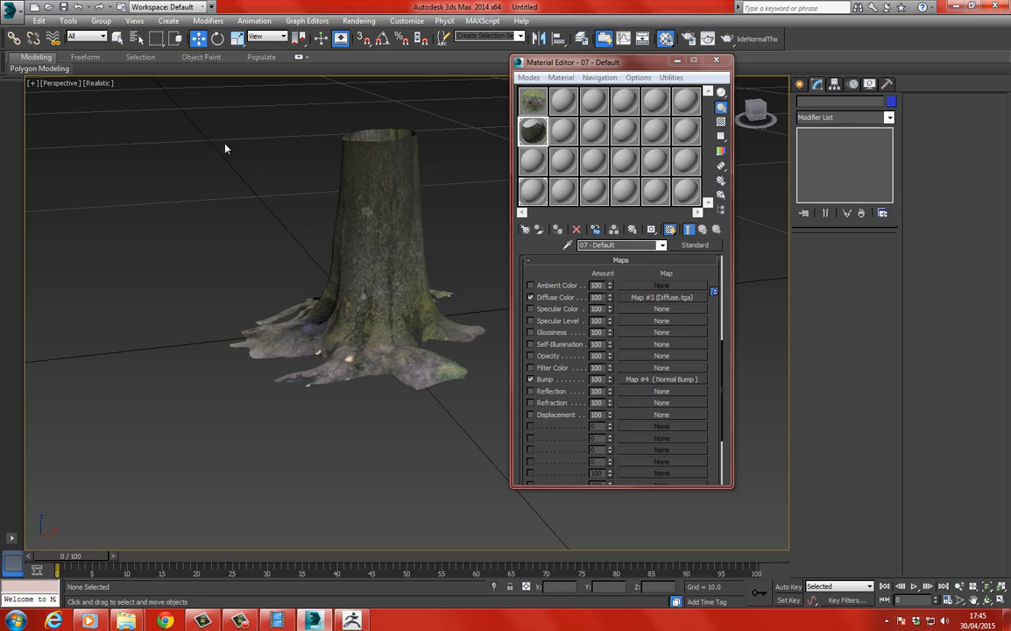
left_click_drag(312, 227, 505, 415)
left_click(266, 244)
middle_click_drag(309, 253, 344, 242)
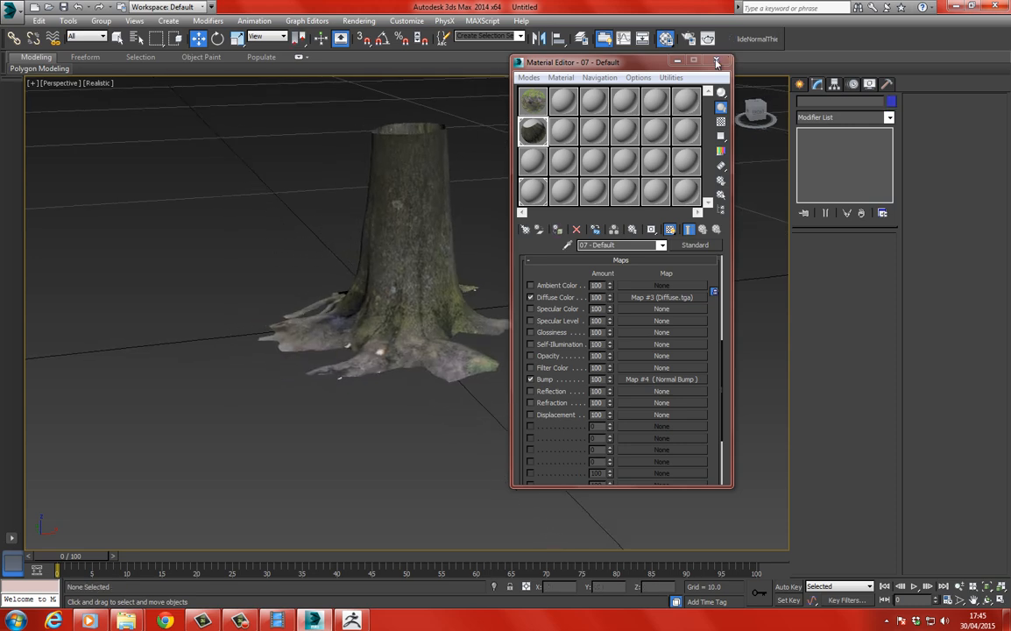
left_click(665, 38)
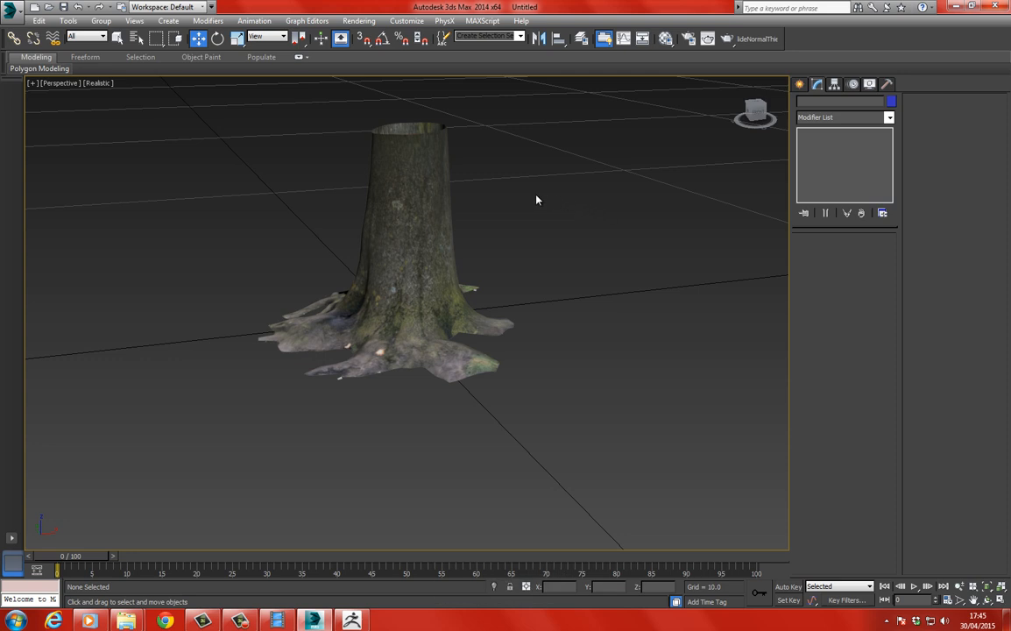
middle_click_drag(515, 187, 526, 210)
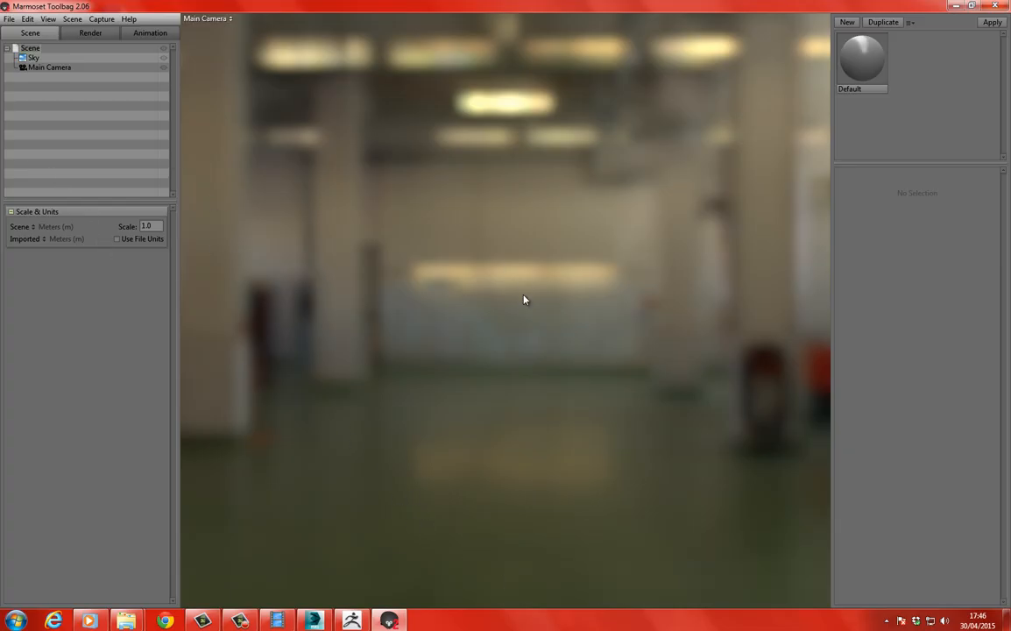
Switch to Marmoset Toolbag, import Tree_Low.OBJ from the TreeScan ScanData folder and deselect the imported mesh.
left_click(536, 356)
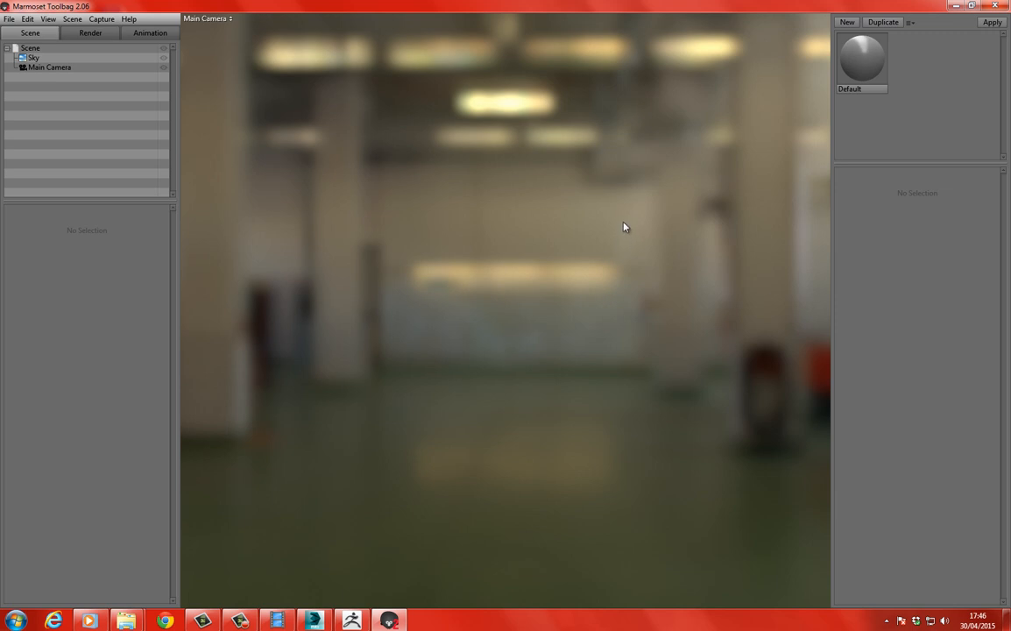
left_click(9, 19)
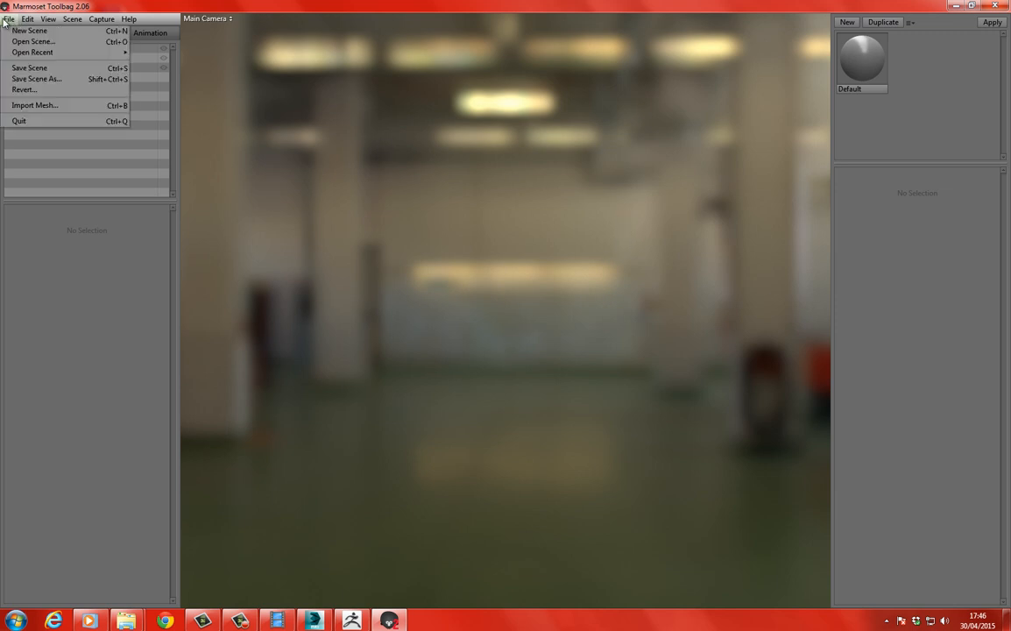
left_click(36, 106)
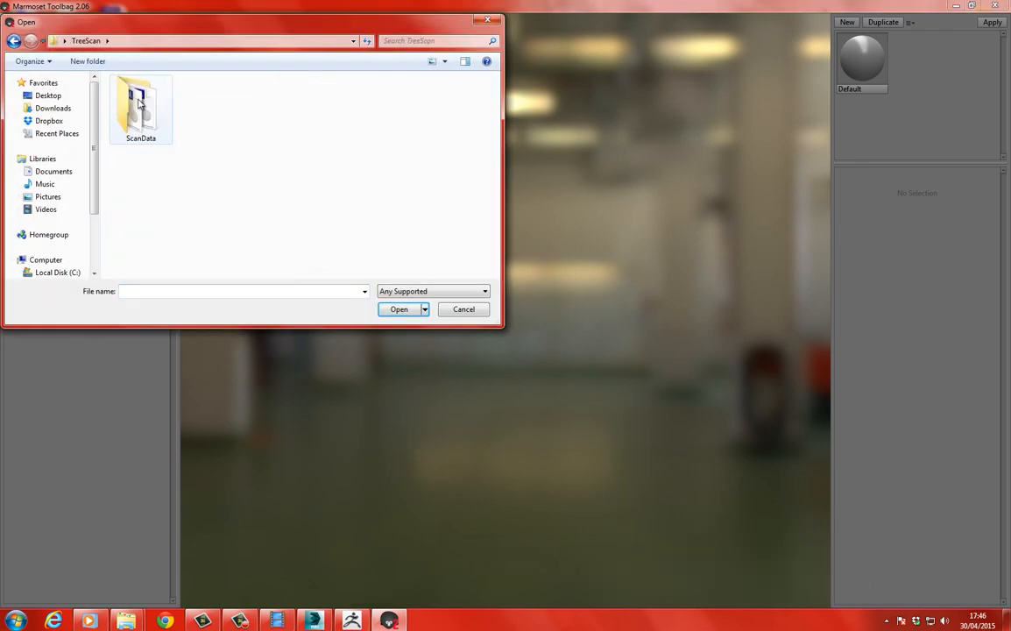
double_click(138, 103)
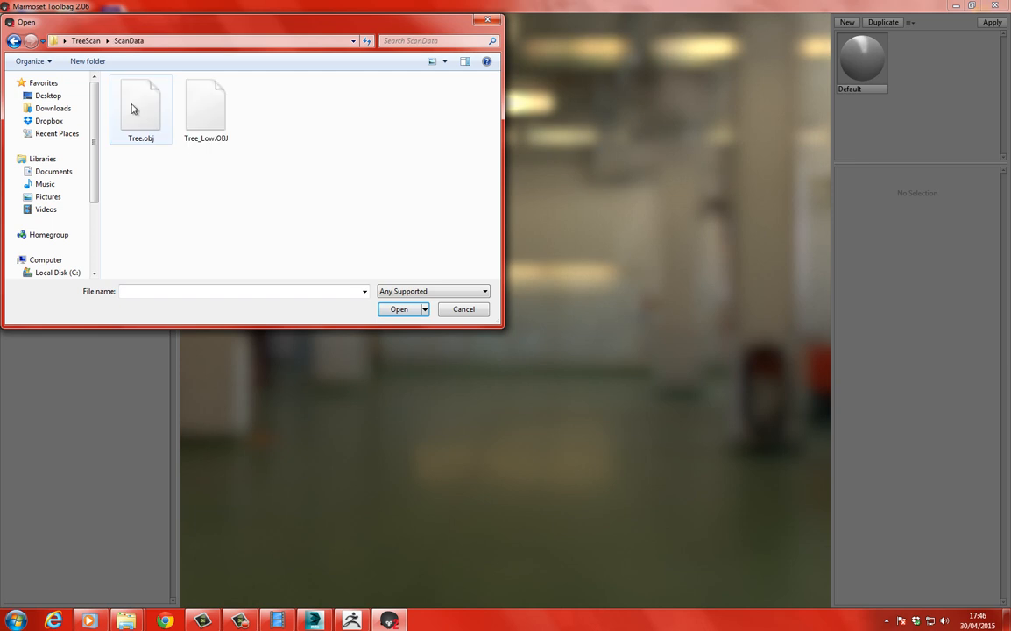
left_click(194, 117)
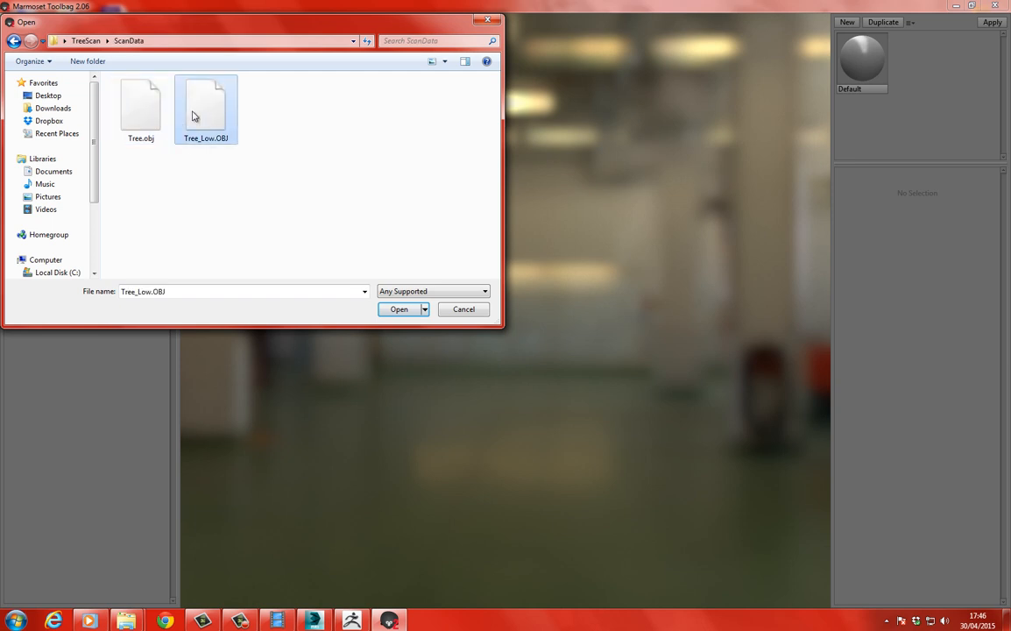
left_click(400, 309)
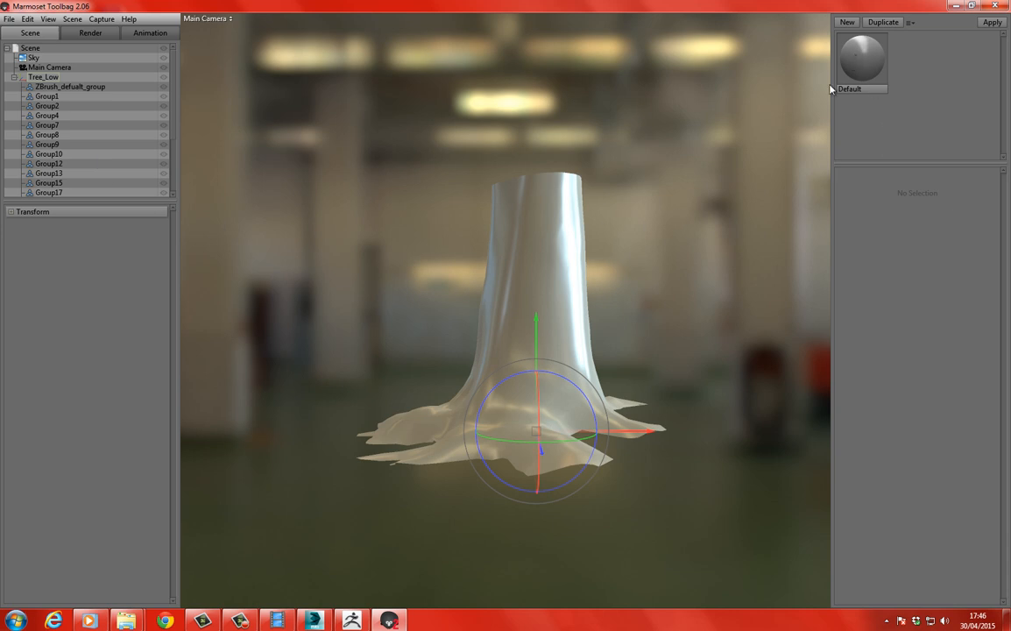
left_click(698, 366)
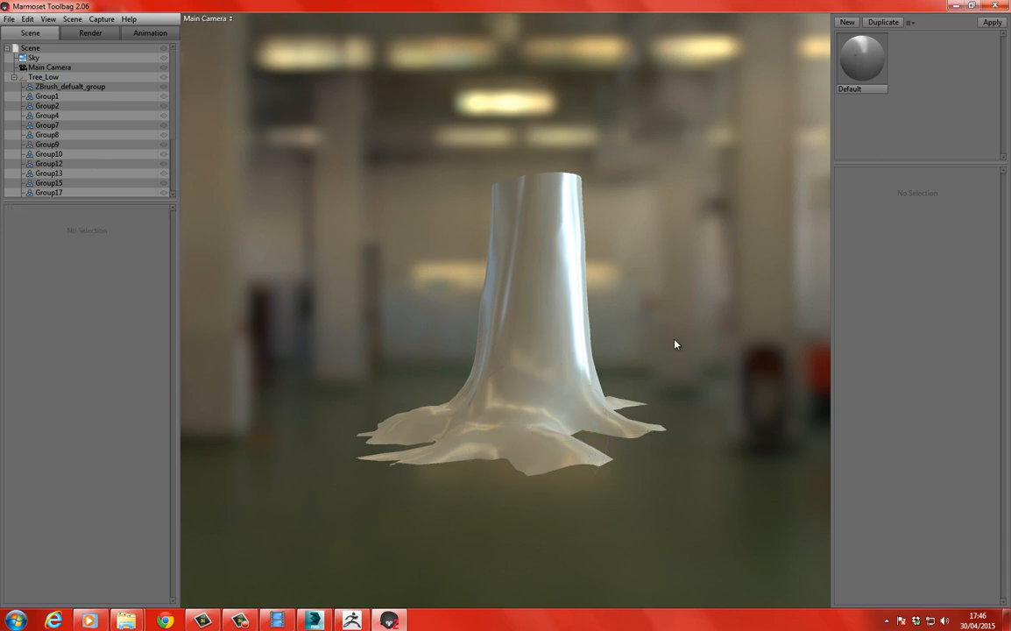
middle_click_drag(674, 344, 632, 340)
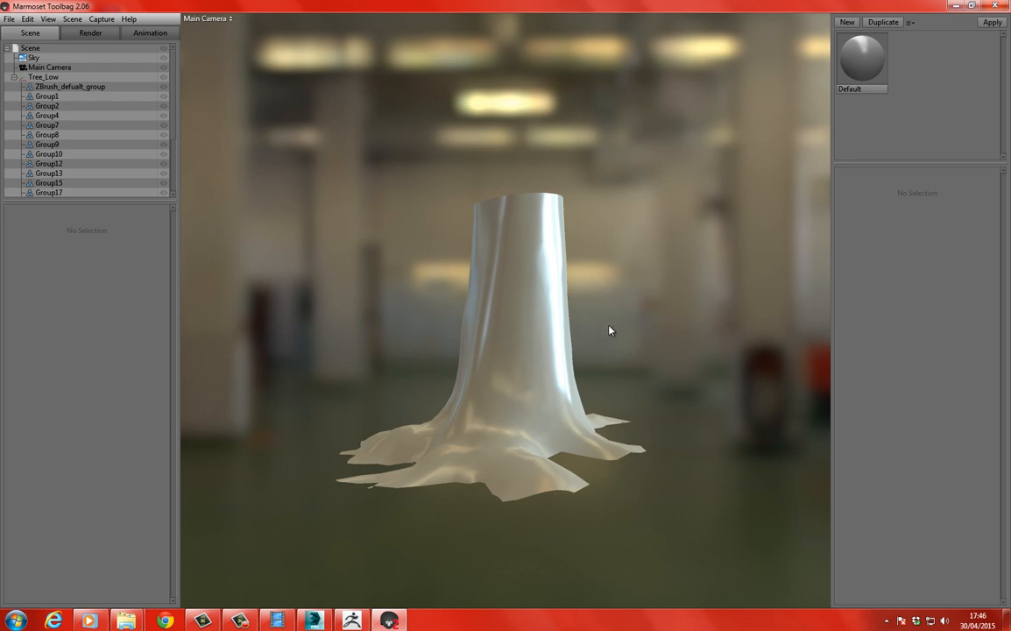
left_click_drag(610, 330, 762, 266)
Load Normal.tga from ScanData as the normal map of the Default material and check the bark relief on the trunk.
left_click(860, 65)
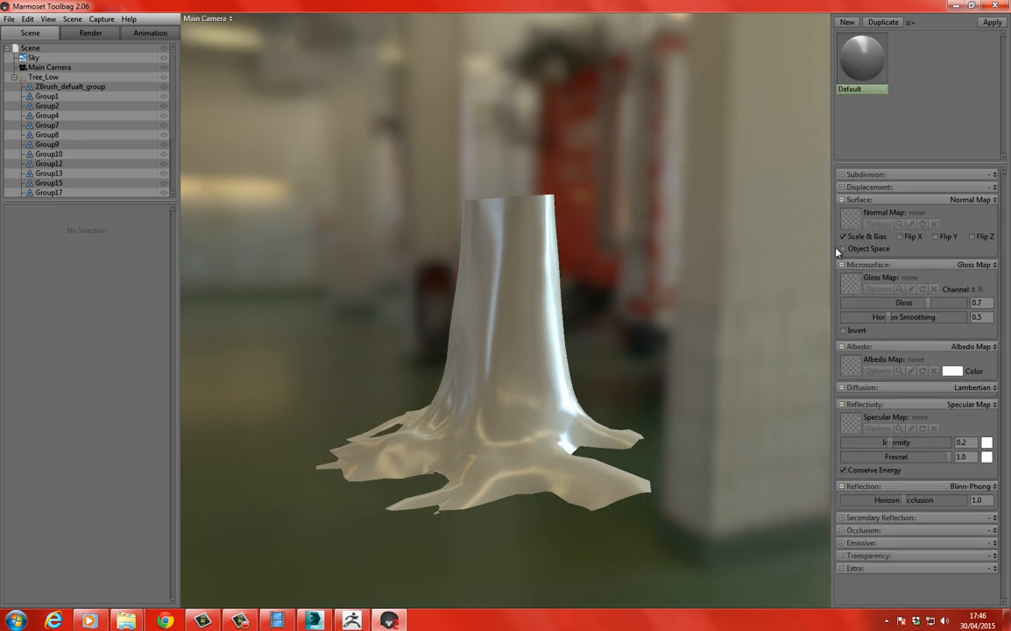
left_click(847, 224)
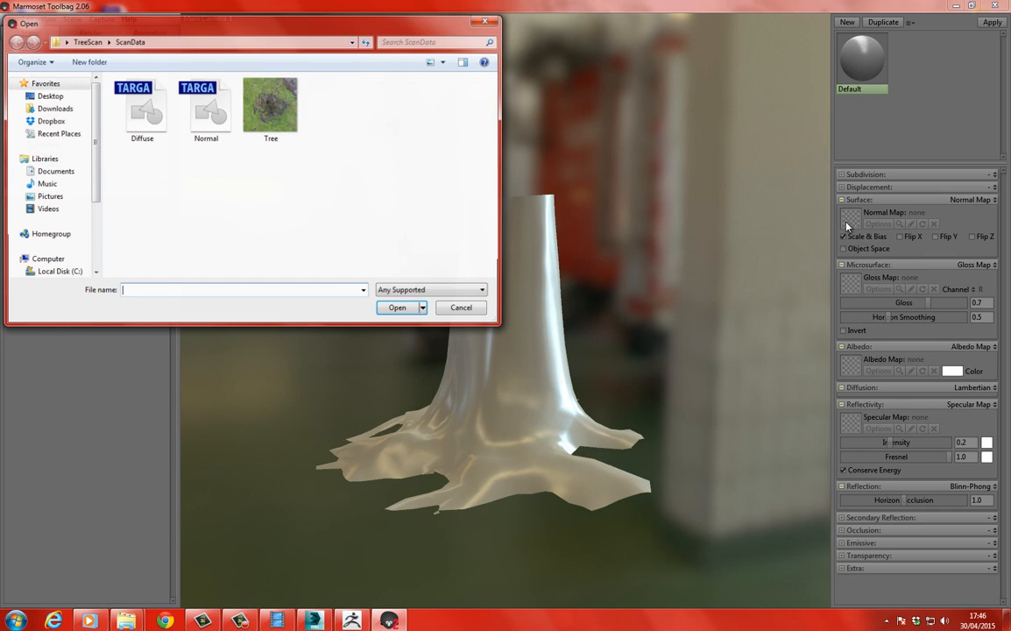
left_click(211, 105)
left_click(399, 309)
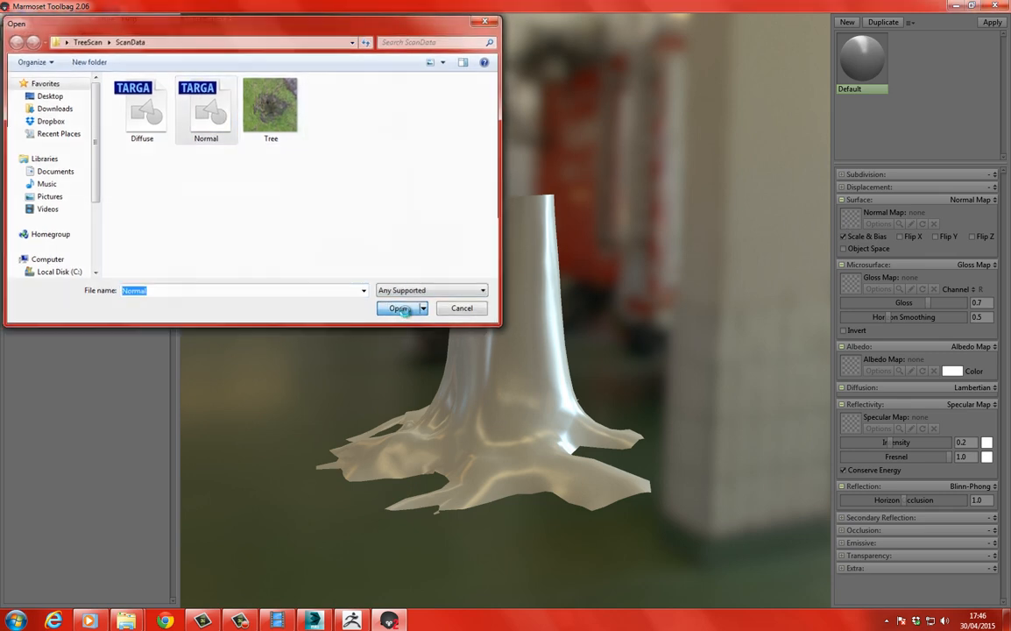
left_click_drag(410, 325, 406, 298)
scroll(406, 298, "up", 10)
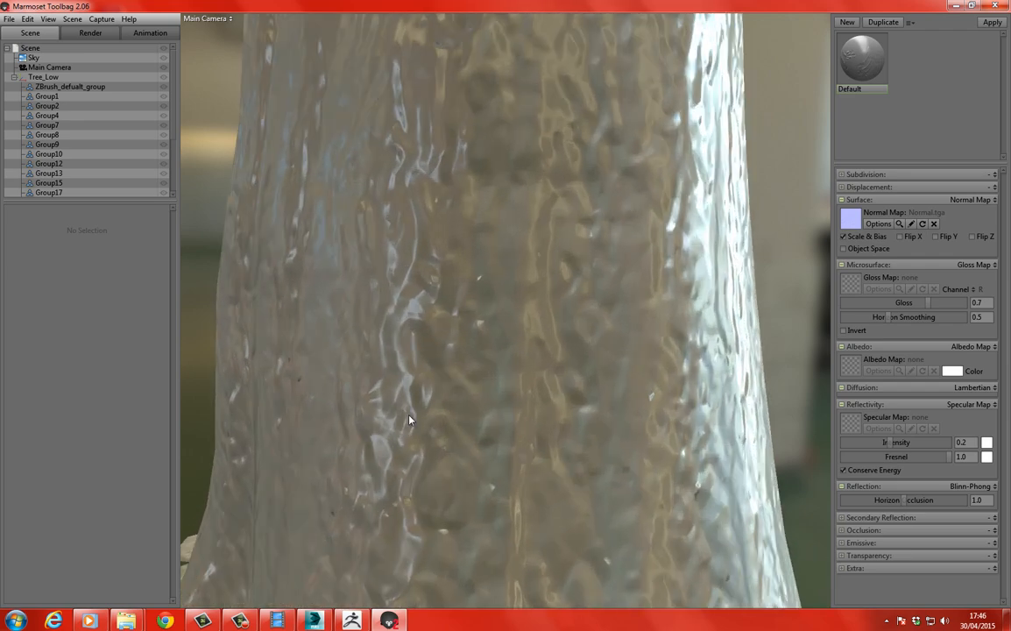
right_click_drag(409, 416, 381, 283)
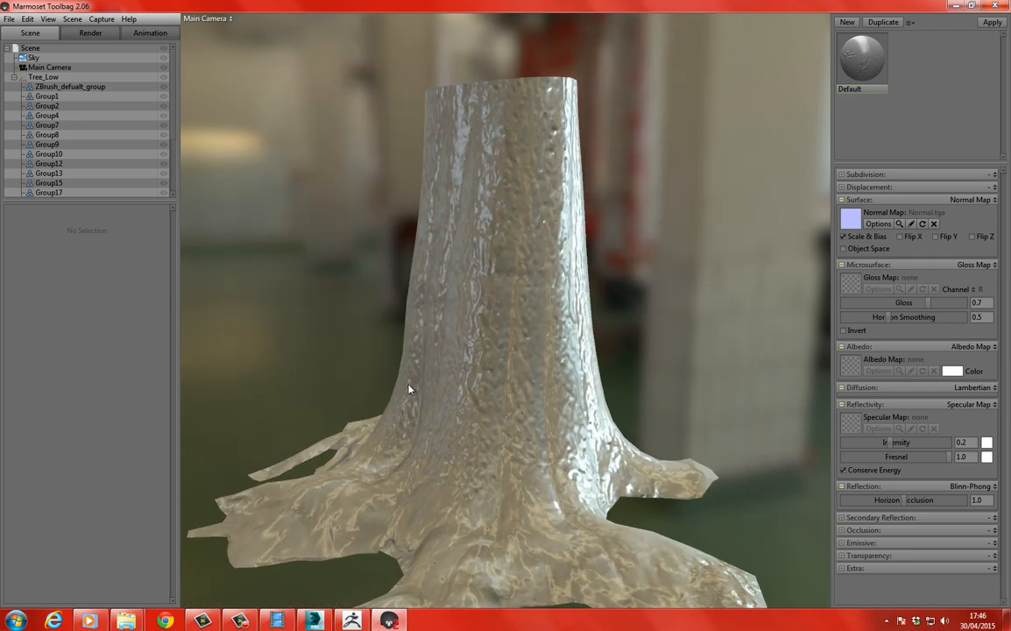
middle_click_drag(409, 386, 384, 248)
mouse_move(383, 267)
right_mouse_down()
mouse_move(385, 219)
mouse_move(367, 274)
right_mouse_up()
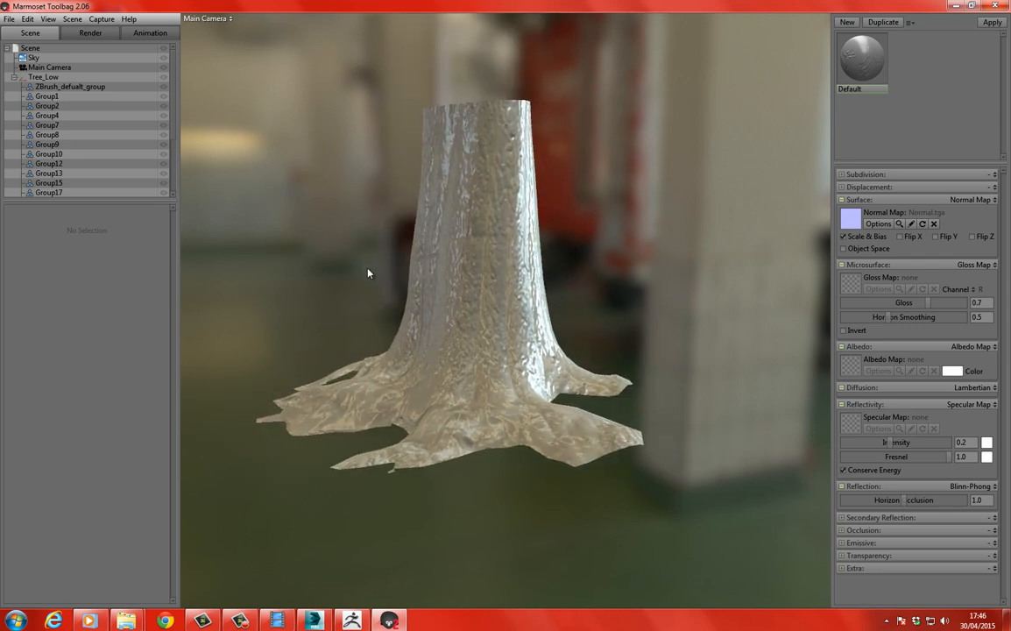
Load Diffuse.tga from ScanData as the albedo map of the Default material.
left_click(854, 366)
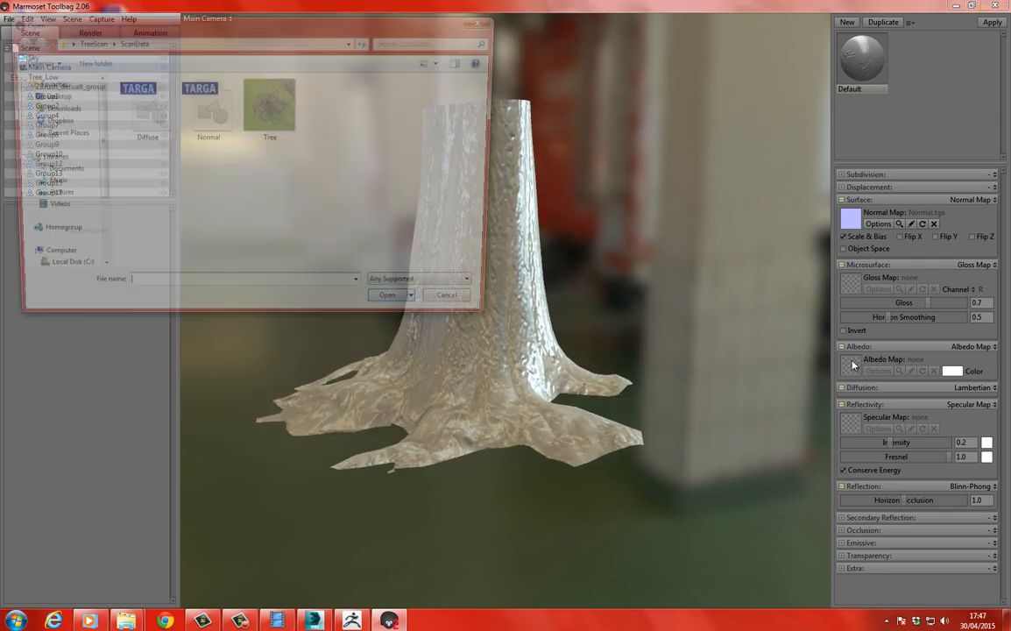
left_click(139, 109)
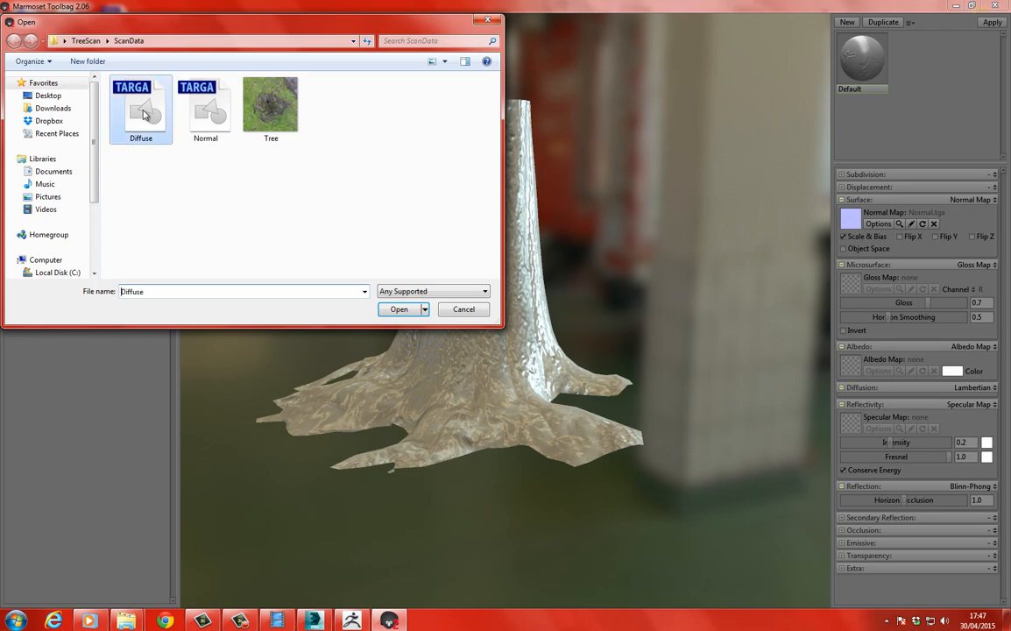
left_click(400, 309)
left_click_drag(306, 334, 350, 354)
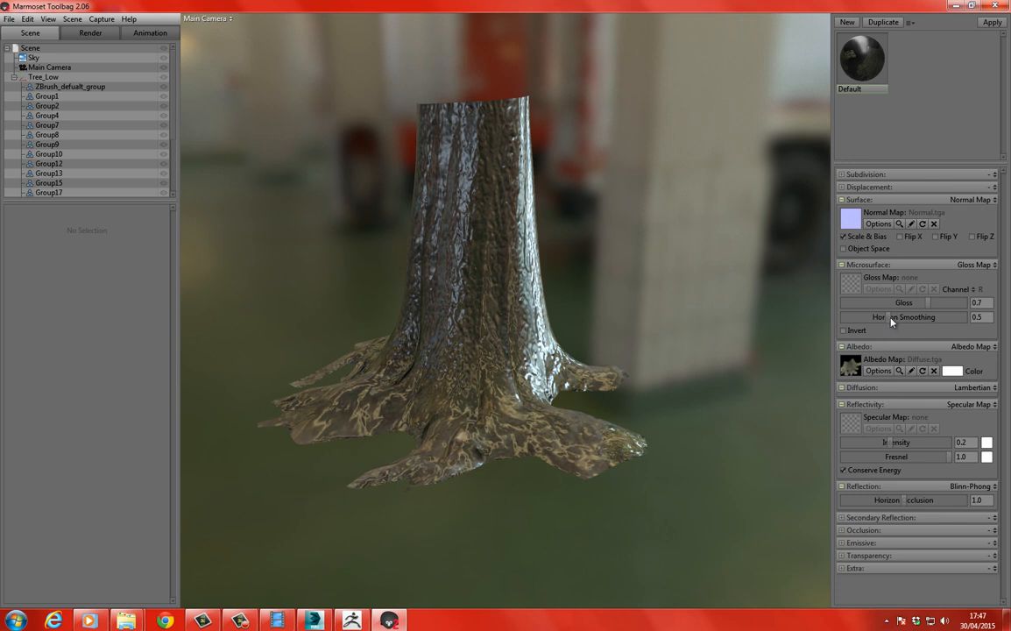
Make the Default material matte with horizon smoothing 0.198, gloss 0.009, specular intensity 0.011 and Fresnel 1.0.
left_click_drag(891, 320, 847, 324)
mouse_move(926, 303)
left_mouse_down()
mouse_move(836, 303)
mouse_move(874, 317)
mouse_move(856, 317)
left_mouse_up()
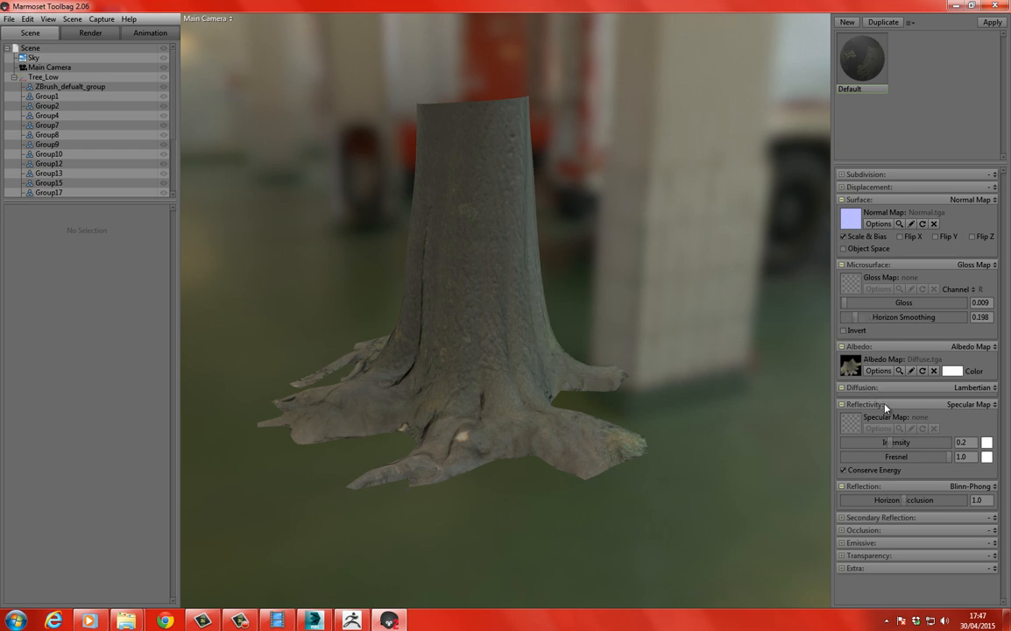
left_click_drag(891, 443, 854, 433)
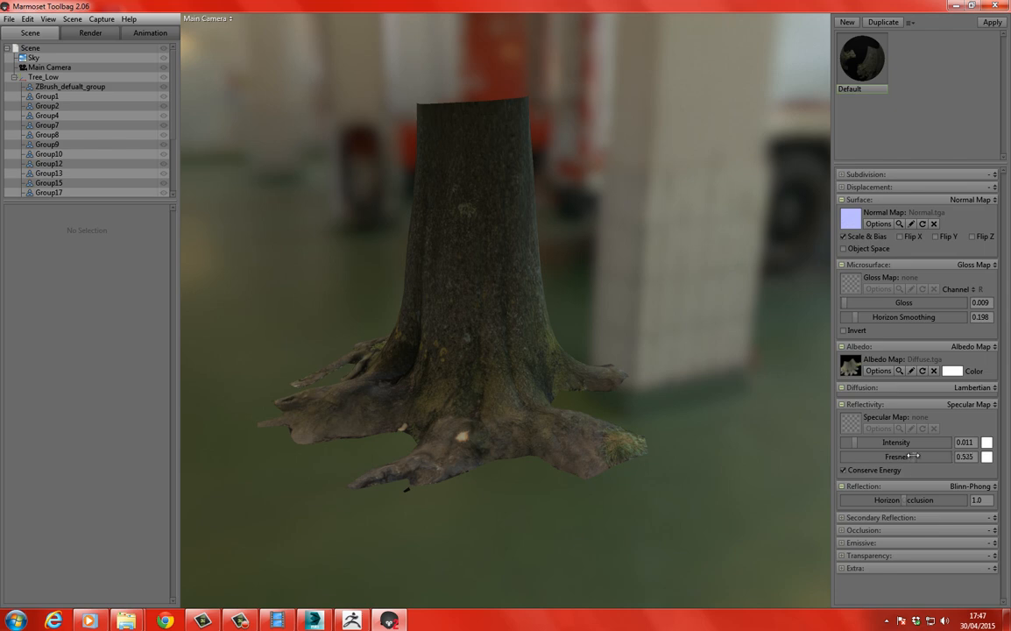
left_click_drag(914, 457, 955, 456)
Set the reflection's horizon occlusion to 0.047 and check the mossy bark on the trunk up close.
left_click_drag(303, 320, 519, 318)
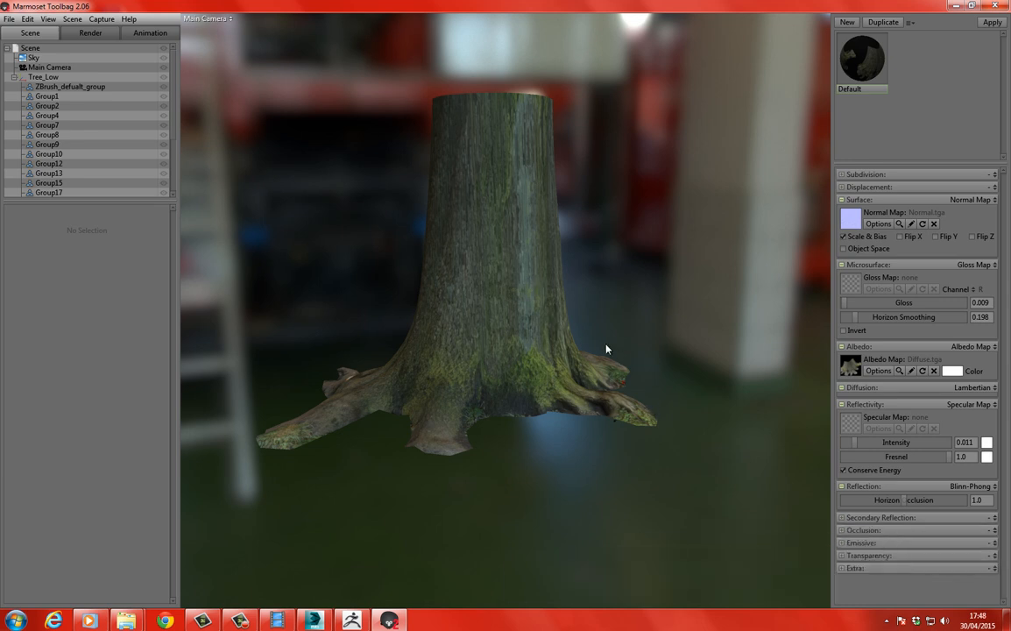
left_click_drag(911, 499, 855, 499)
left_click_drag(554, 220, 601, 254)
right_click_drag(601, 254, 591, 330)
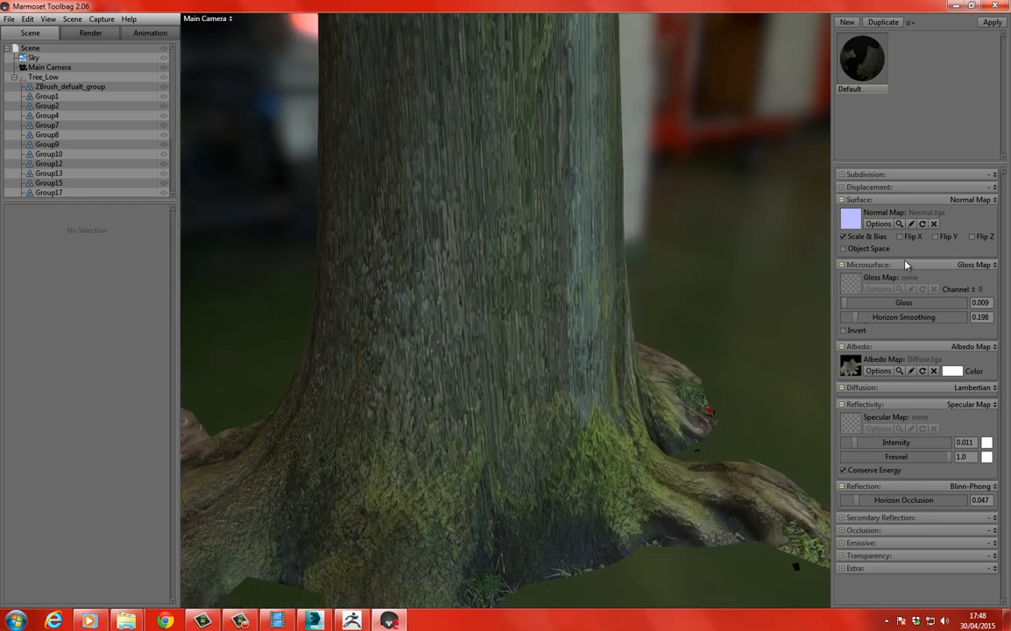
left_click_drag(613, 254, 524, 241)
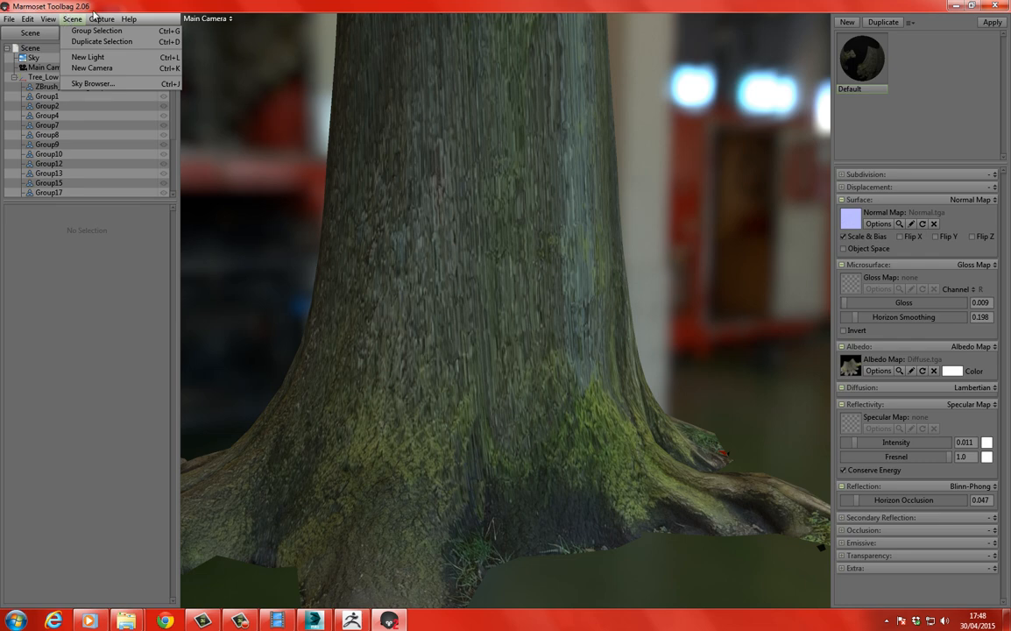
Open the Sky Browser to choose a different lighting environment for the scene.
mouse_move(91, 21)
mouse_move(48, 19)
left_click(83, 83)
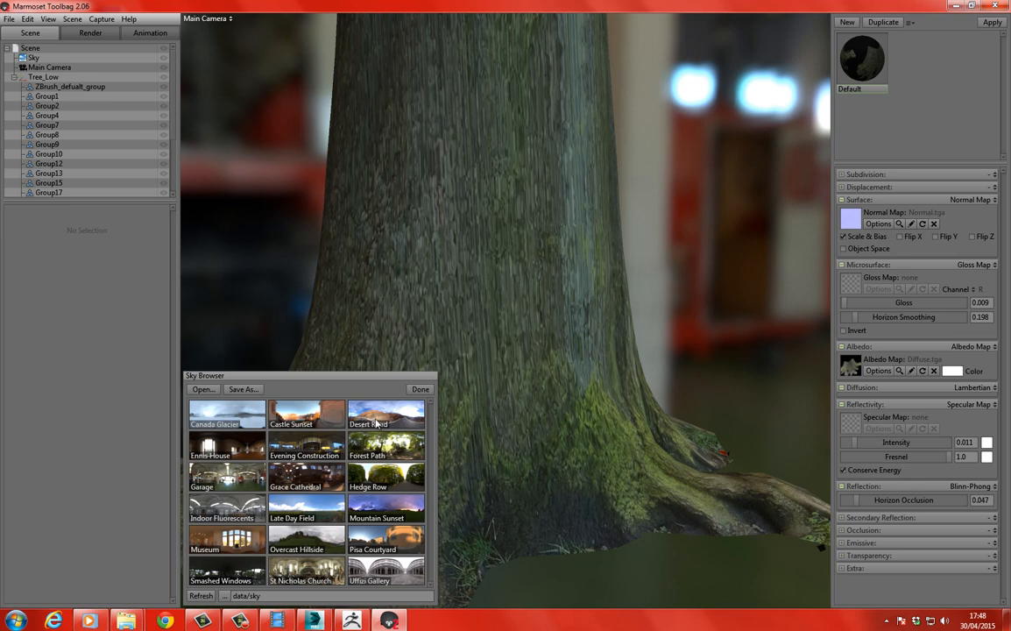
Try the Desert Road, Garage, Overcast Hillside and St Nicholas Church skies and compare their lighting on the trunk.
left_click(372, 403)
left_click_drag(494, 284, 388, 357)
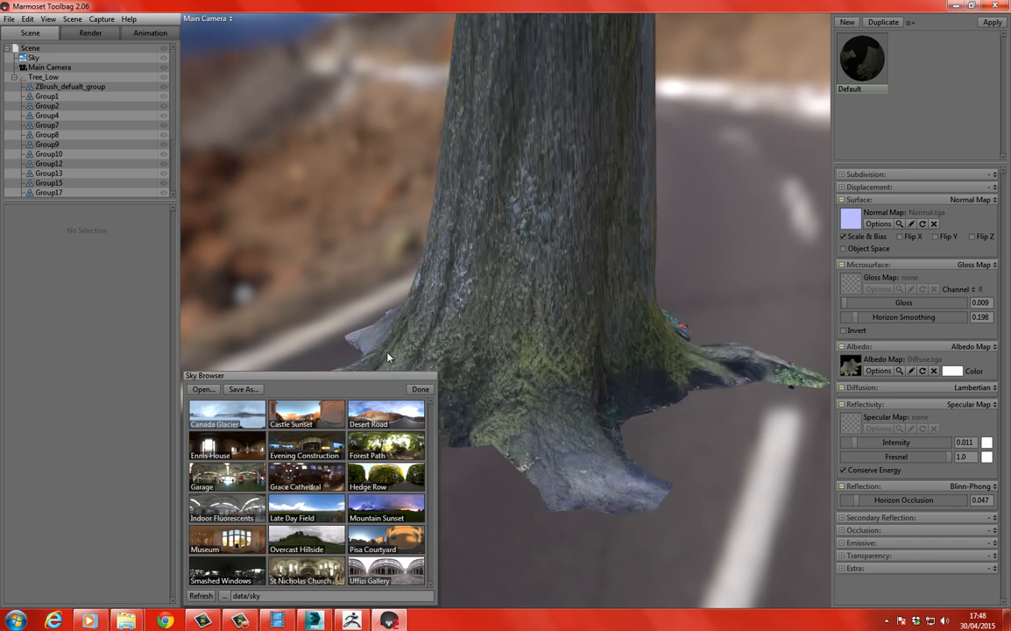
left_click(211, 479)
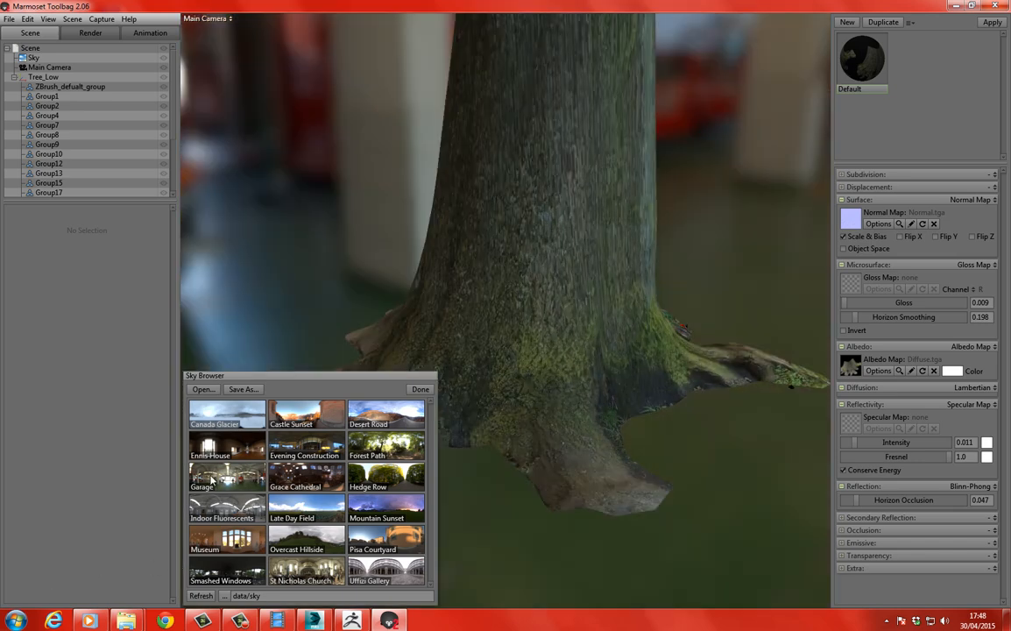
left_click(307, 542)
left_click(482, 344)
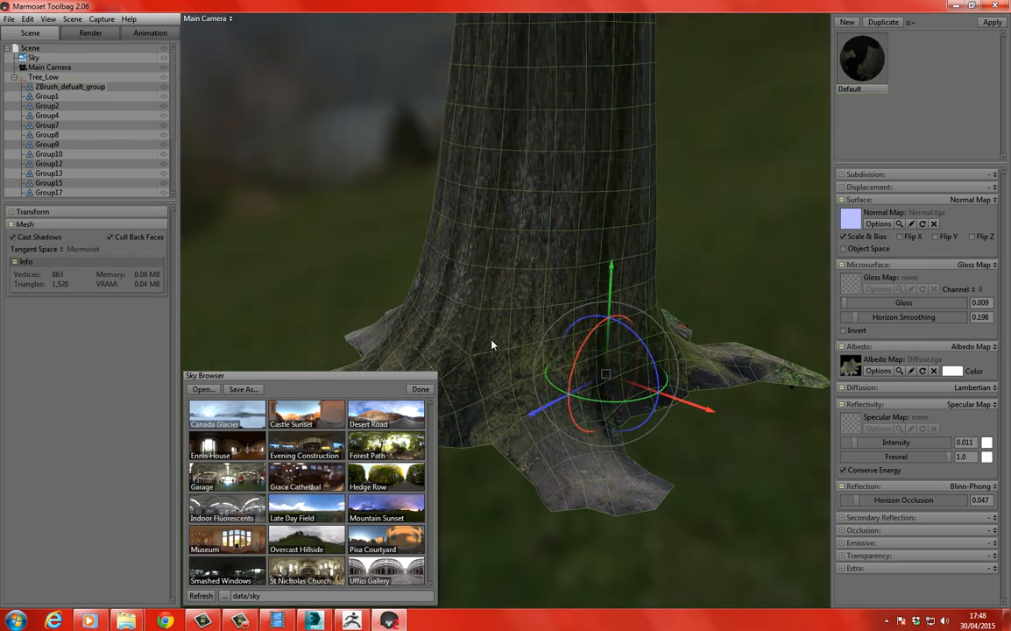
left_click_drag(354, 230, 338, 333)
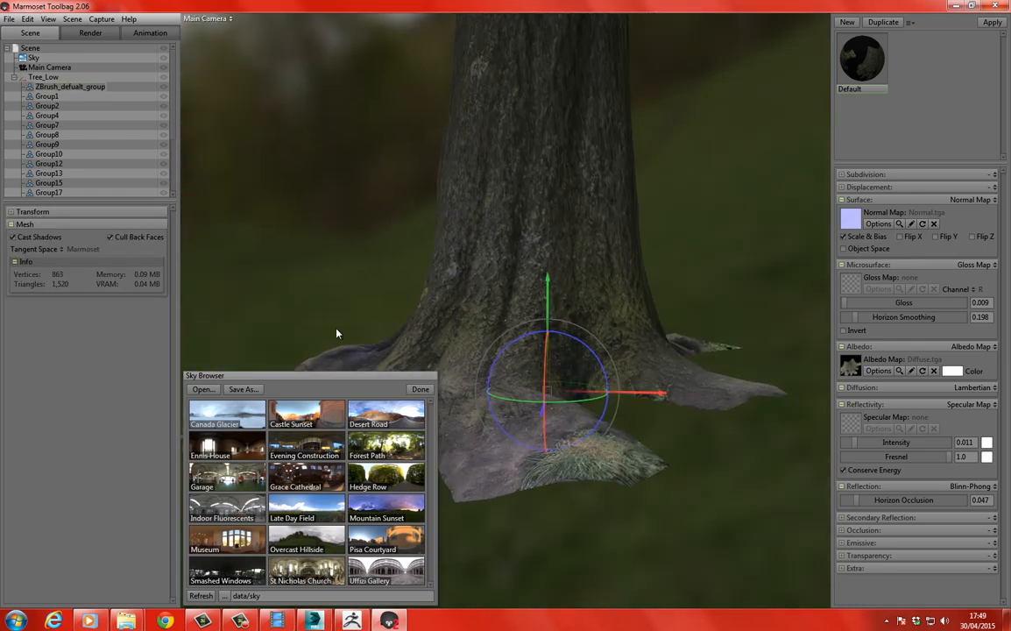
left_click(300, 578)
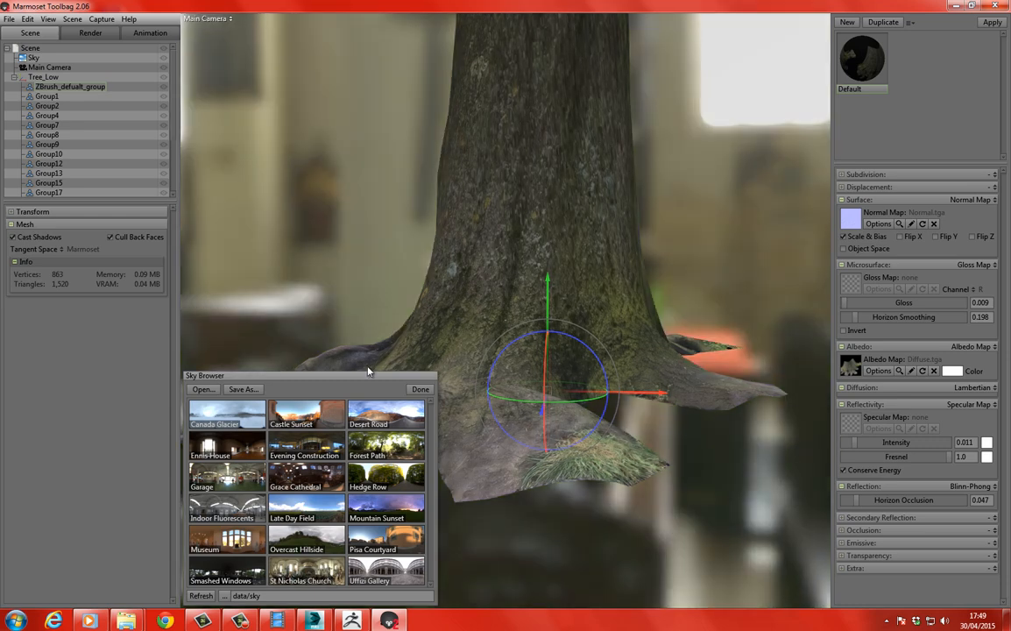
left_click_drag(333, 287, 307, 375)
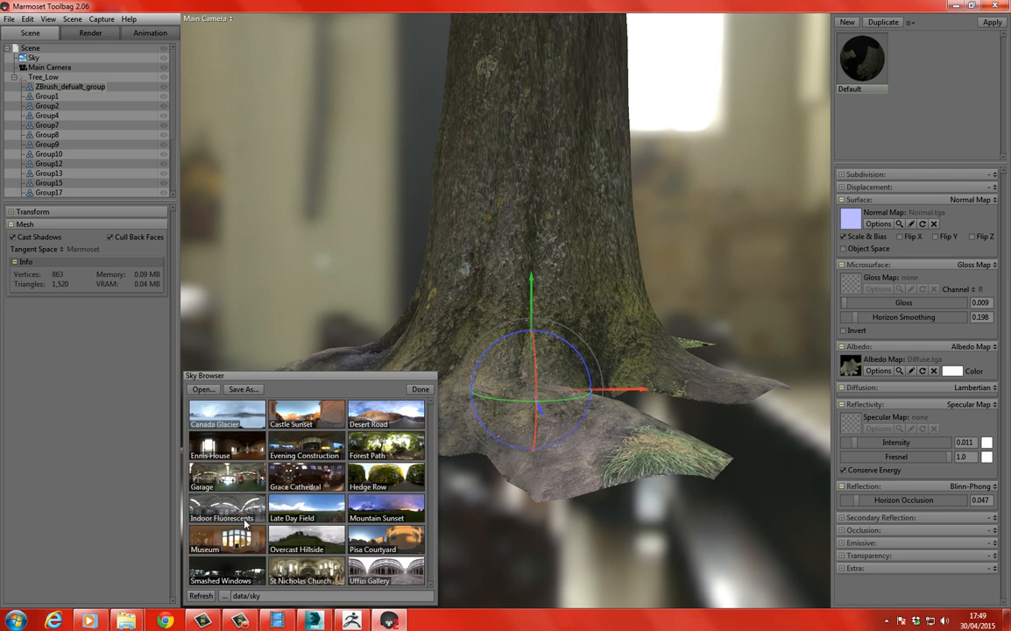
Apply the Forest Path sky to the scene and close the Sky Browser.
left_click(384, 463)
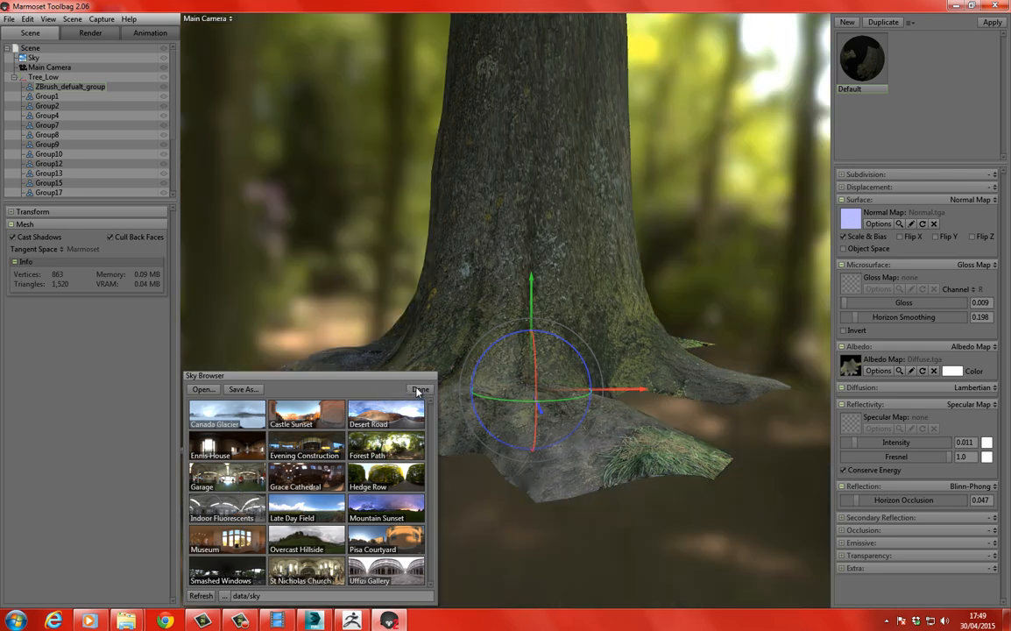
left_click(420, 390)
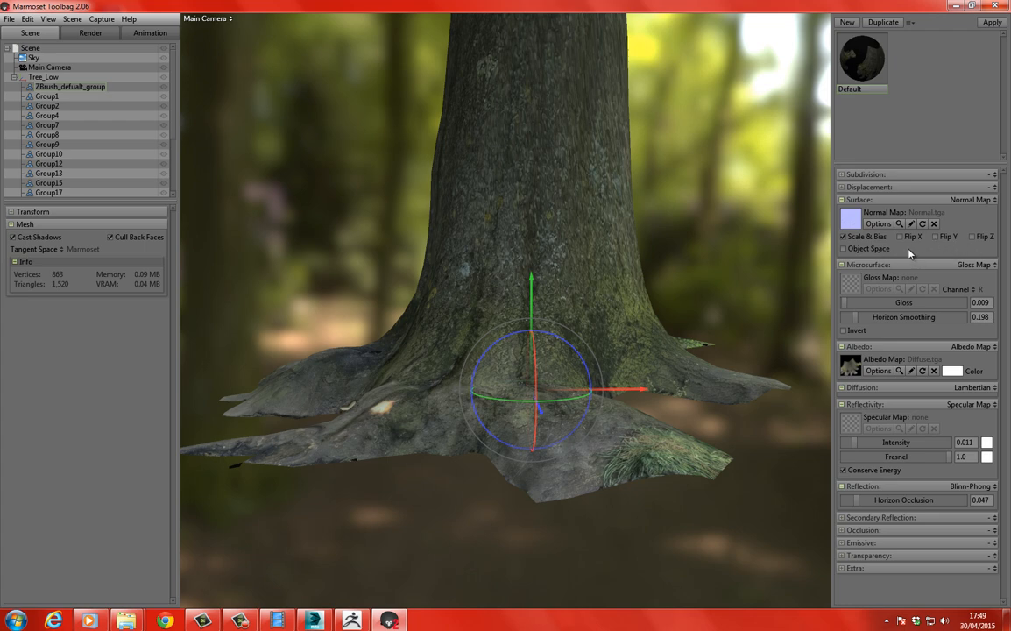
Enable Flip Y on the normal map, compare the bark relief up close and deselect the trunk mesh.
left_click(937, 238)
left_click_drag(683, 215, 692, 218)
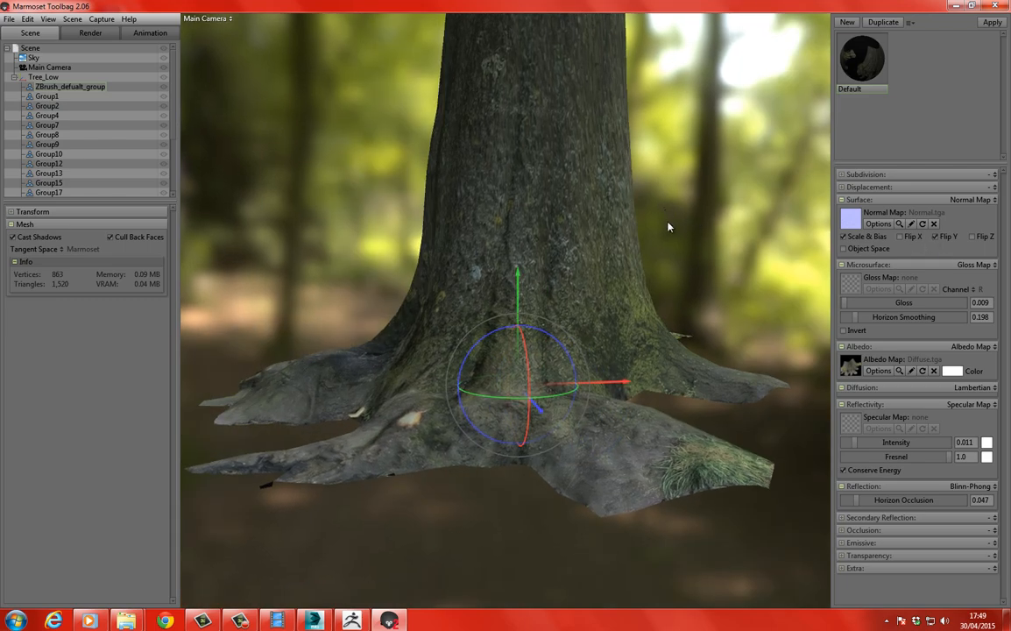
right_click_drag(667, 220, 694, 328)
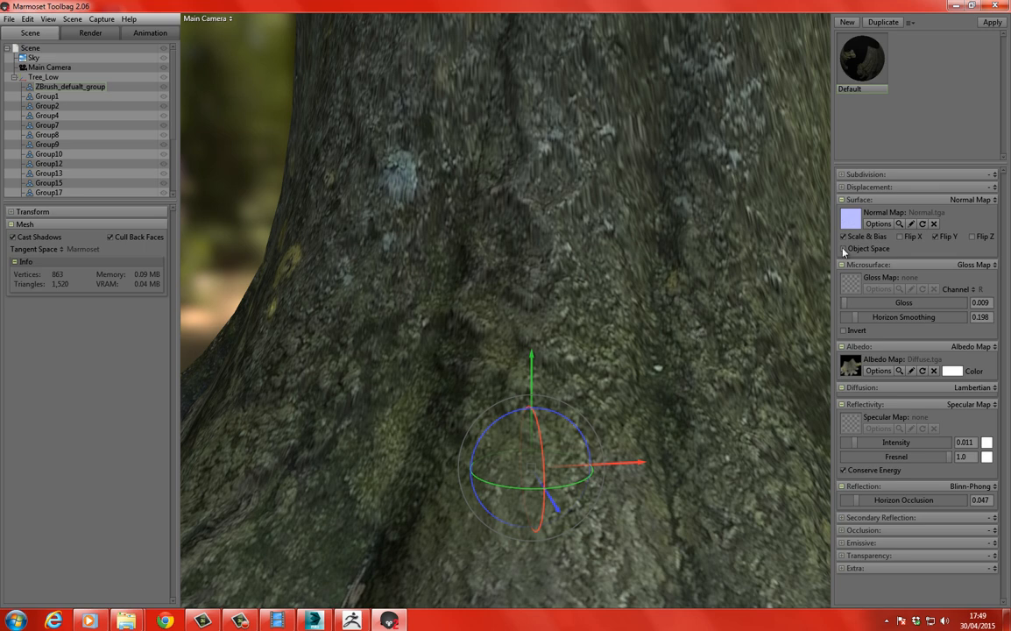
left_click(936, 238)
right_click_drag(235, 170, 242, 57)
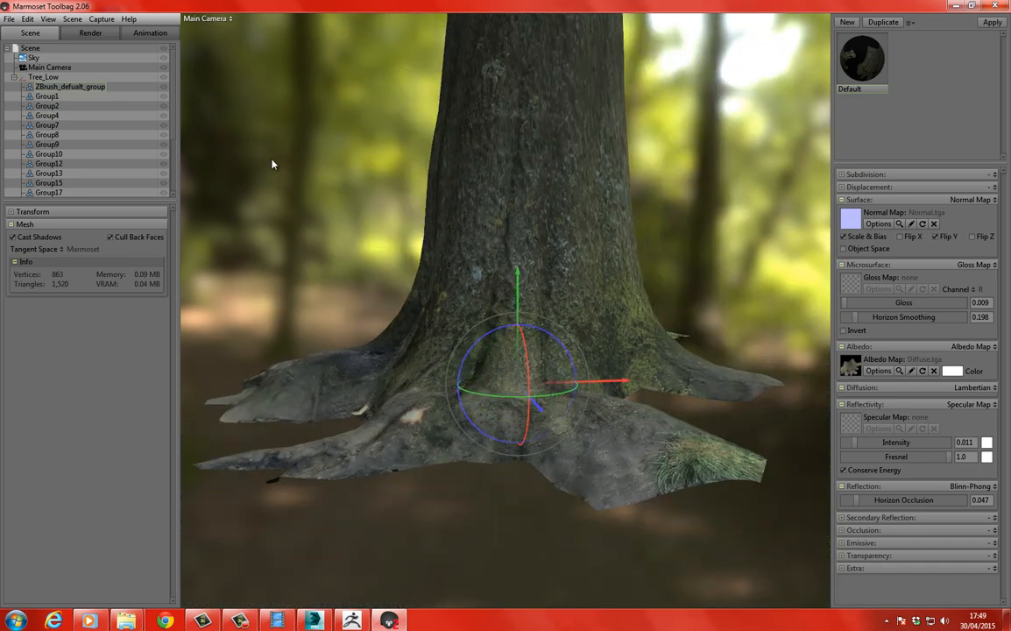
right_click_drag(271, 164, 275, 145)
middle_click_drag(306, 182, 328, 258)
left_click(361, 282)
Inspect the finished trunk and its roots from several angles and heights against the forest background.
left_click_drag(360, 315, 490, 378)
left_click_drag(316, 329, 355, 249)
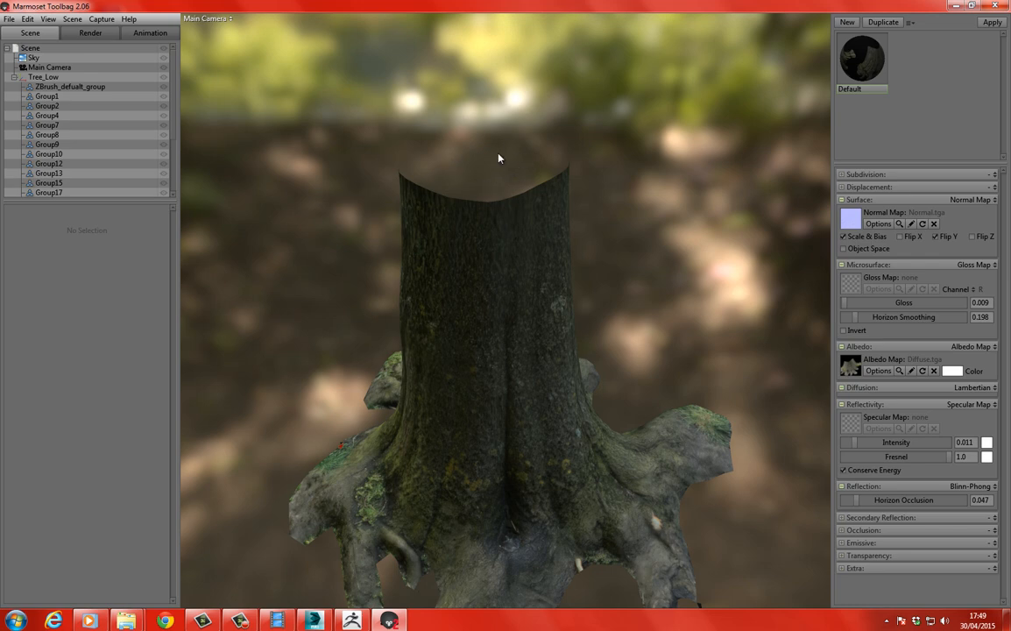
left_click_drag(340, 243, 230, 359)
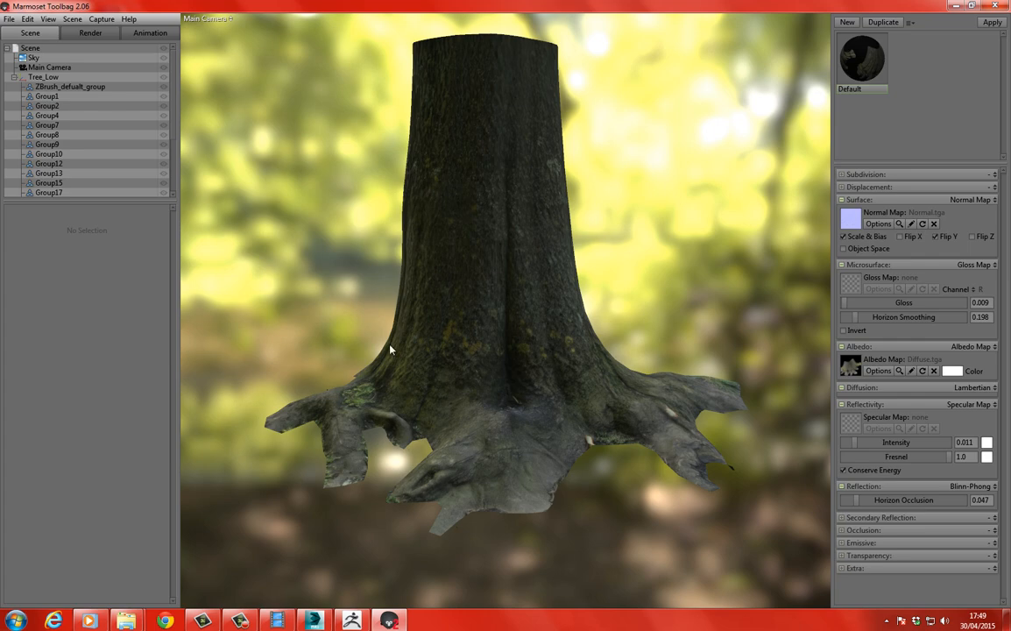
left_click_drag(643, 282, 526, 291)
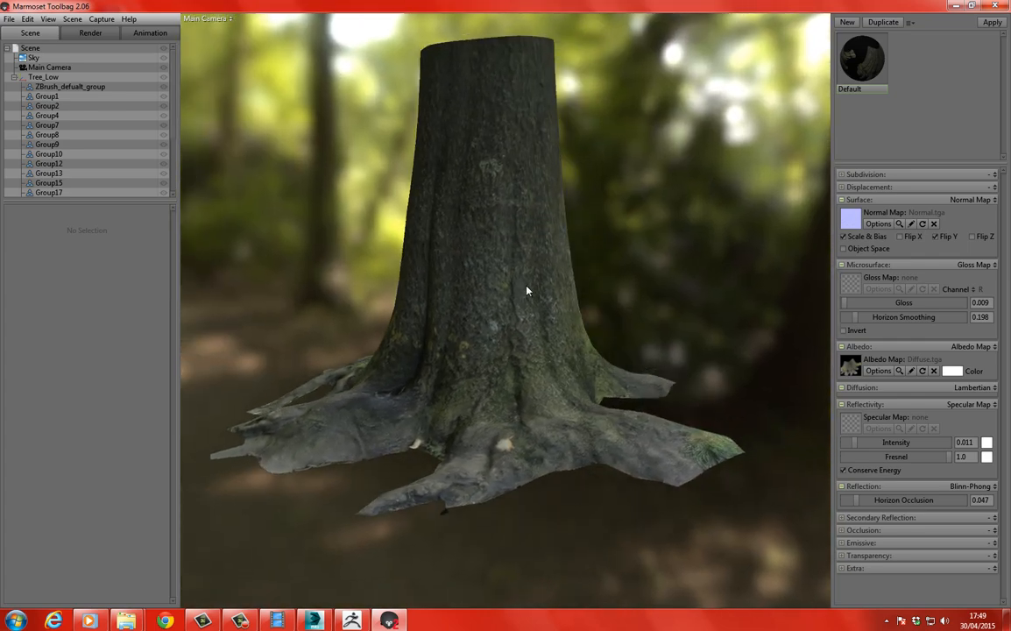
left_click_drag(307, 302, 298, 266)
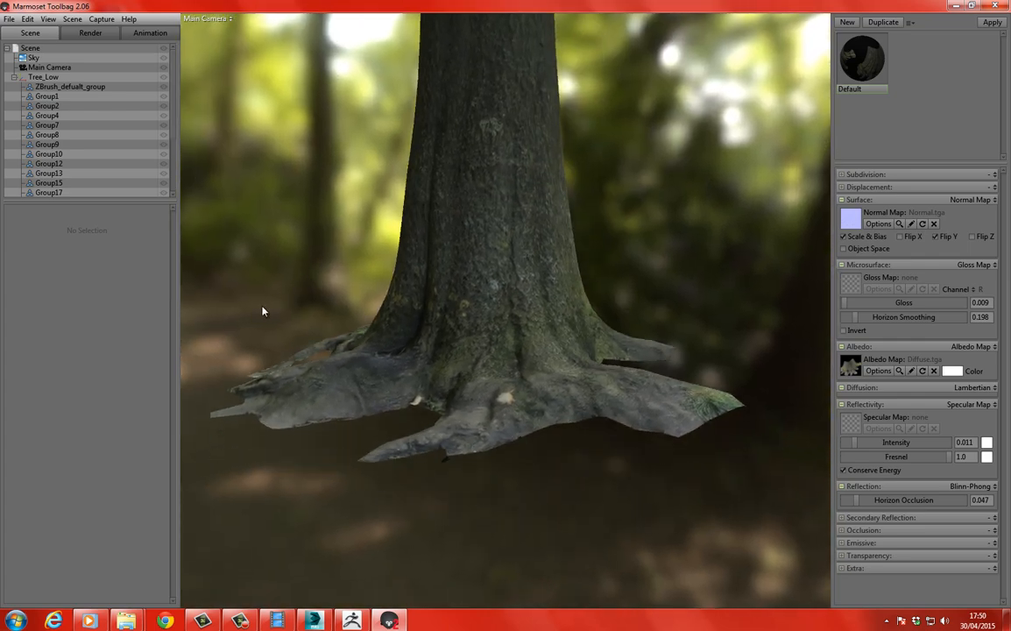
left_click_drag(262, 311, 275, 294)
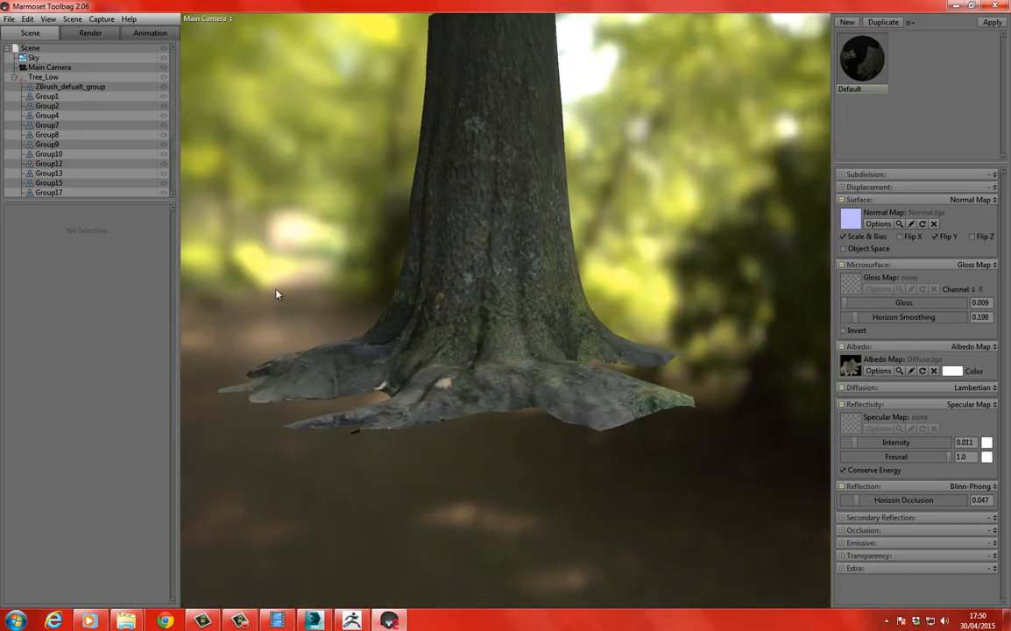
left_click_drag(339, 267, 387, 281)
middle_click_drag(328, 222, 347, 257)
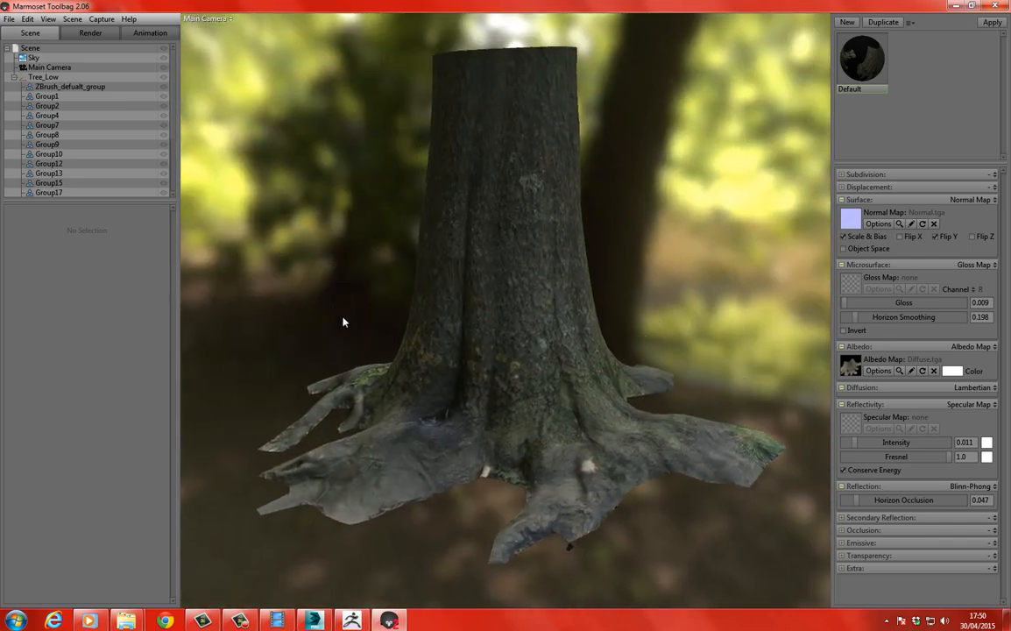
left_click_drag(343, 321, 351, 302)
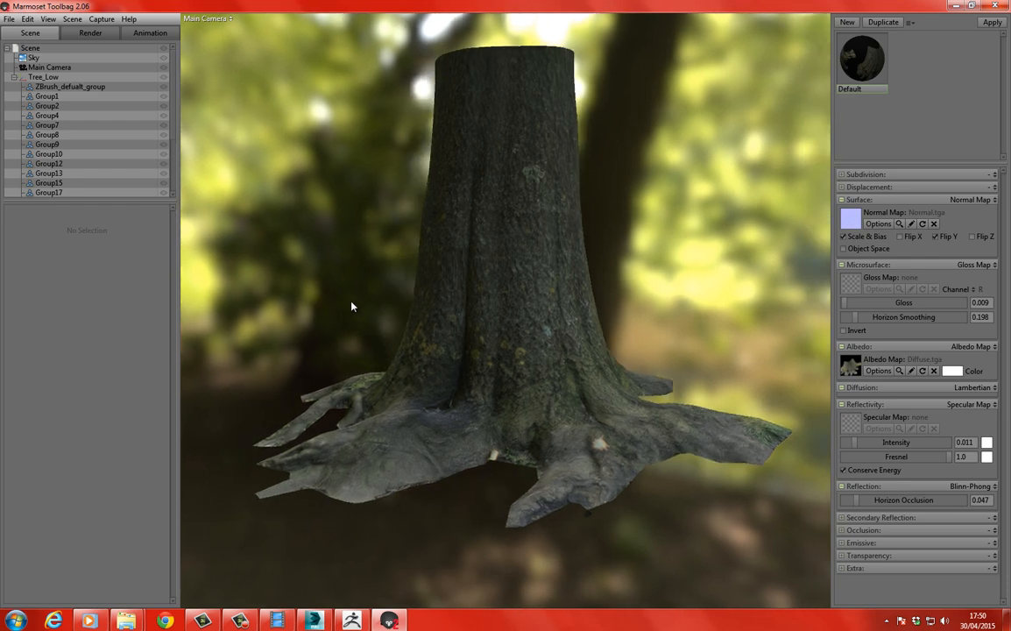